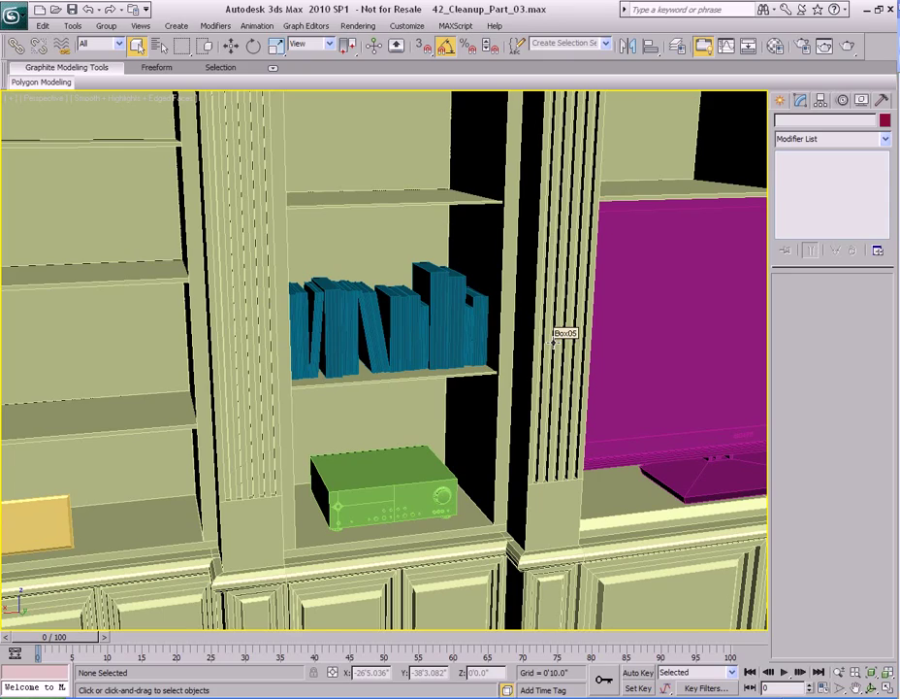
Select the tall book in the row on the shelf above the green player.
{"action": "middle_click_drag", "start_coordinate": [443, 349], "coordinate": [621, 370]}
{"action": "mouse_move", "coordinate": [621, 370]}
{"action": "middle_mouse_down"}
{"action": "mouse_move", "coordinate": [510, 369]}
{"action": "mouse_move", "coordinate": [540, 368]}
{"action": "mouse_move", "coordinate": [526, 354]}
{"action": "middle_mouse_up"}
{"action": "key", "text": "F3"}
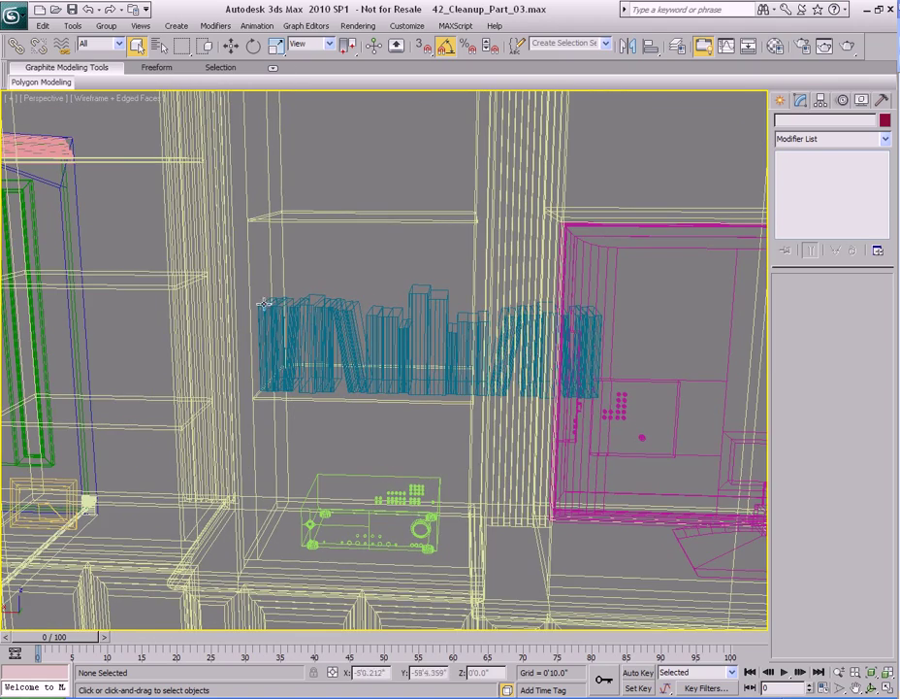
{"action": "left_click", "coordinate": [417, 293]}
{"action": "middle_click_drag", "start_coordinate": [417, 293], "coordinate": [406, 313]}
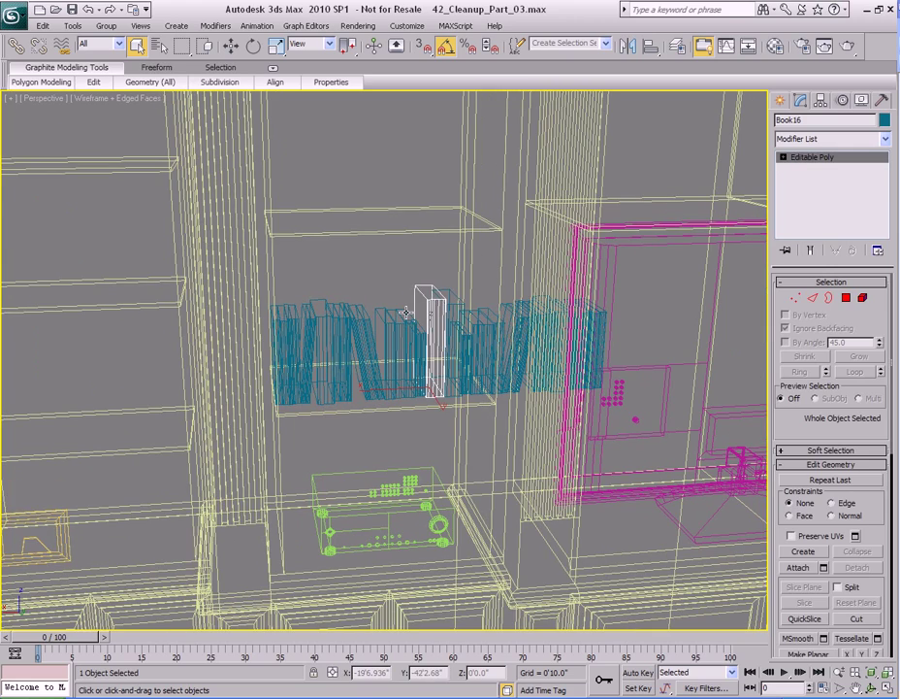
{"action": "scroll", "coordinate": [432, 320], "scroll_direction": "up", "scroll_amount": 8}
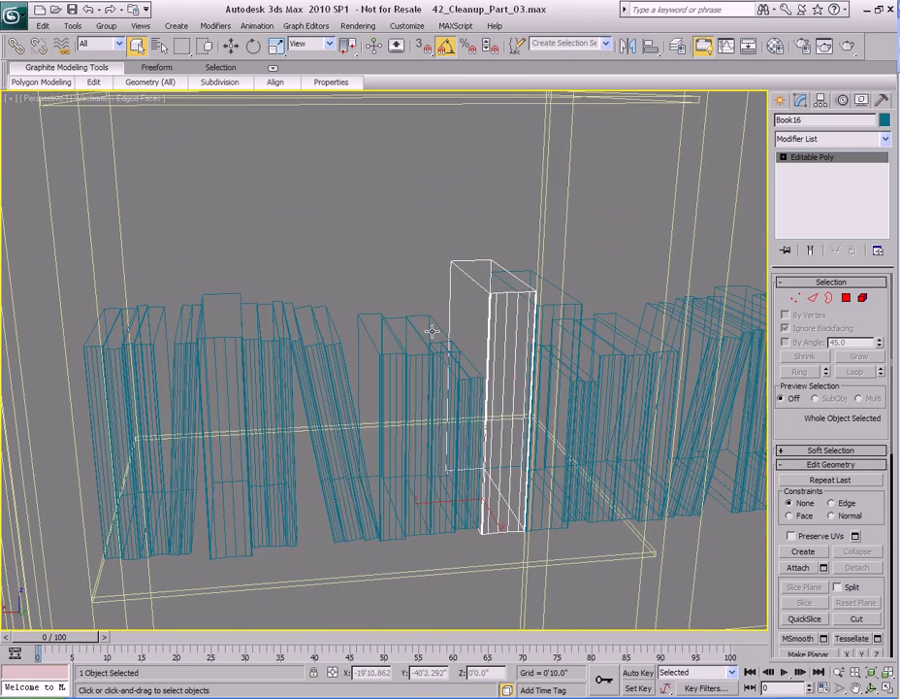
{"action": "key", "text": "F3"}
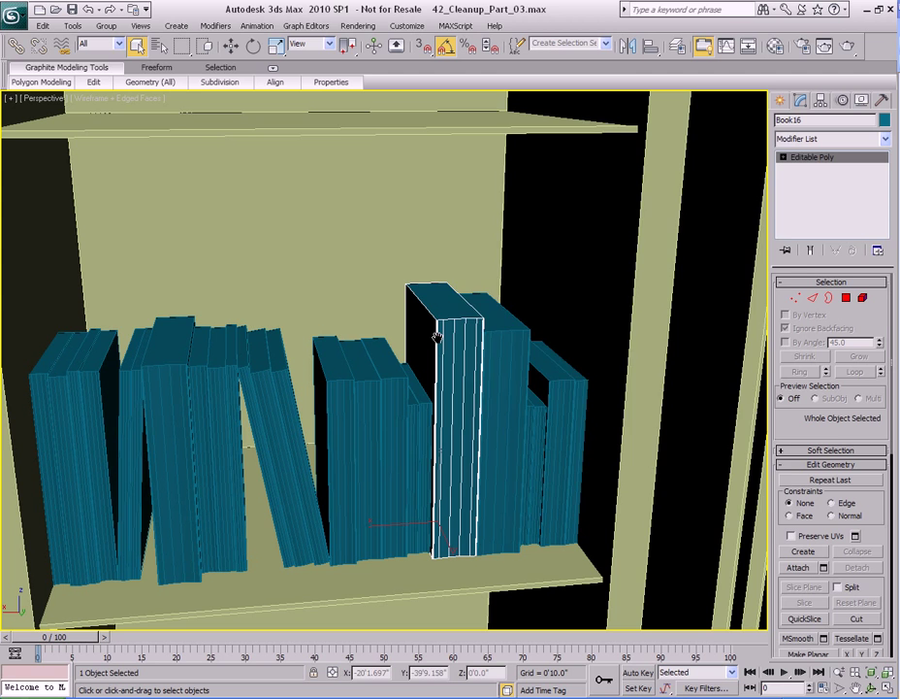
Select Book16 by name together with all of its child books, Book01 through Book38.
{"action": "key", "text": "h"}
{"action": "scroll", "coordinate": [611, 346], "scroll_direction": "down", "scroll_amount": 1}
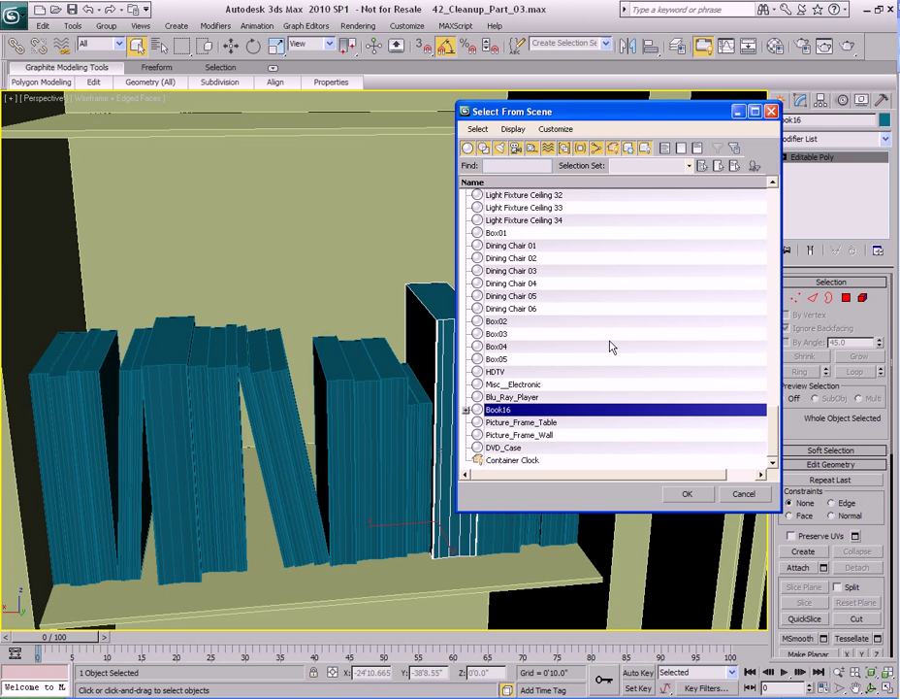
{"action": "left_click", "coordinate": [467, 409]}
{"action": "scroll", "coordinate": [519, 412], "scroll_direction": "down", "scroll_amount": 5}
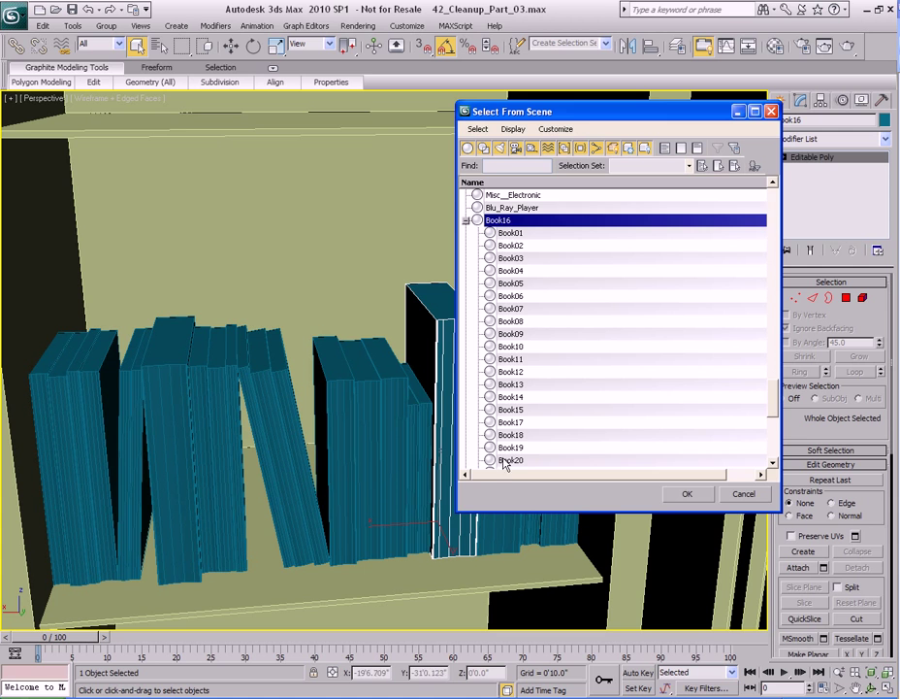
{"action": "scroll", "coordinate": [503, 464], "scroll_direction": "down", "scroll_amount": 8}
{"action": "left_click", "coordinate": [517, 411]}
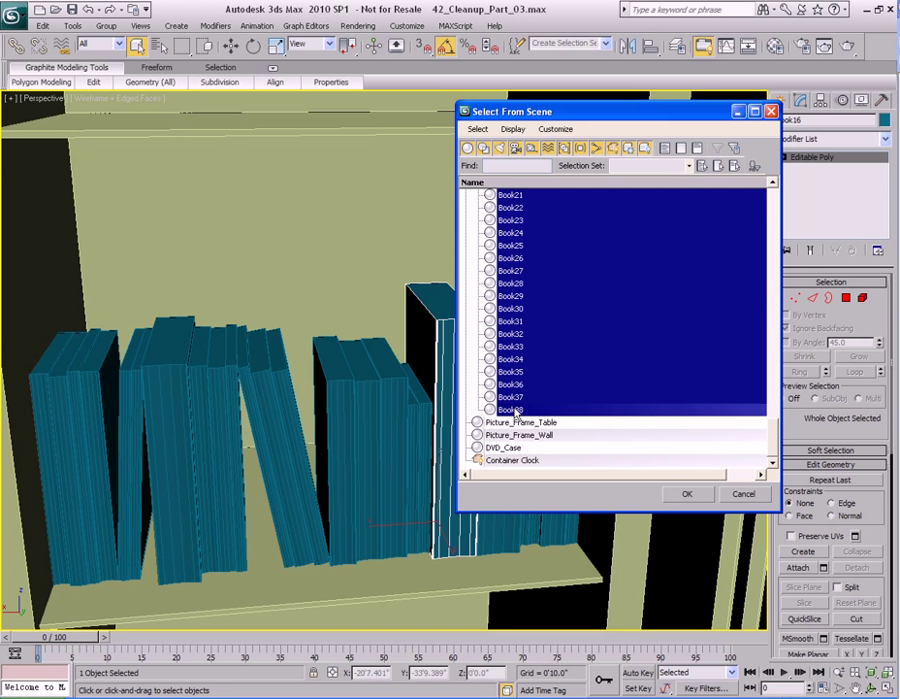
{"action": "scroll", "coordinate": [517, 411], "scroll_direction": "up", "scroll_amount": 10}
{"action": "scroll", "coordinate": [528, 326], "scroll_direction": "down", "scroll_amount": 5}
{"action": "scroll", "coordinate": [527, 327], "scroll_direction": "up", "scroll_amount": 6}
{"action": "scroll", "coordinate": [510, 339], "scroll_direction": "down", "scroll_amount": 3}
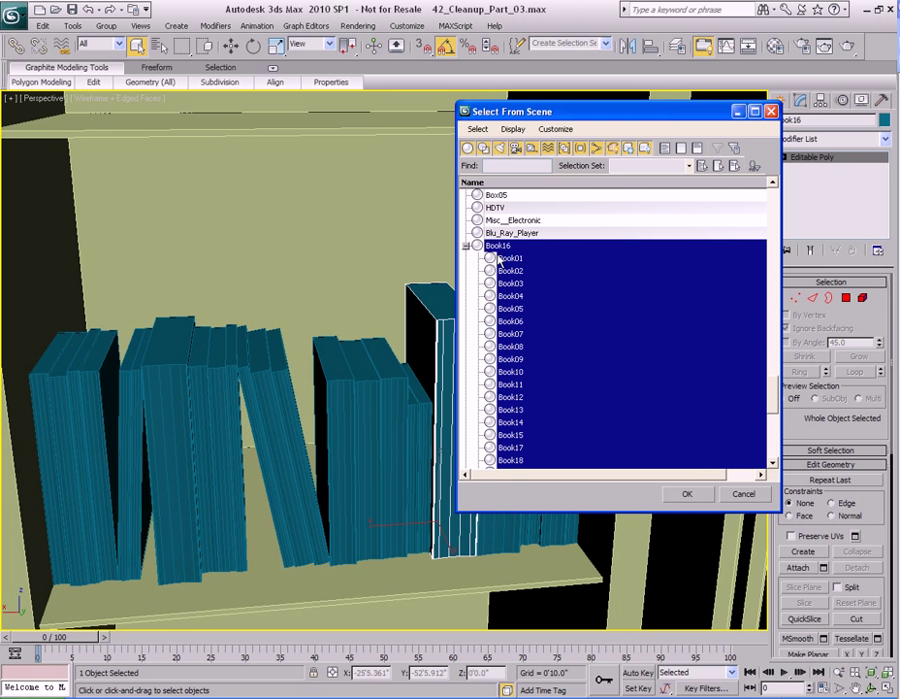
{"action": "left_click", "coordinate": [688, 496]}
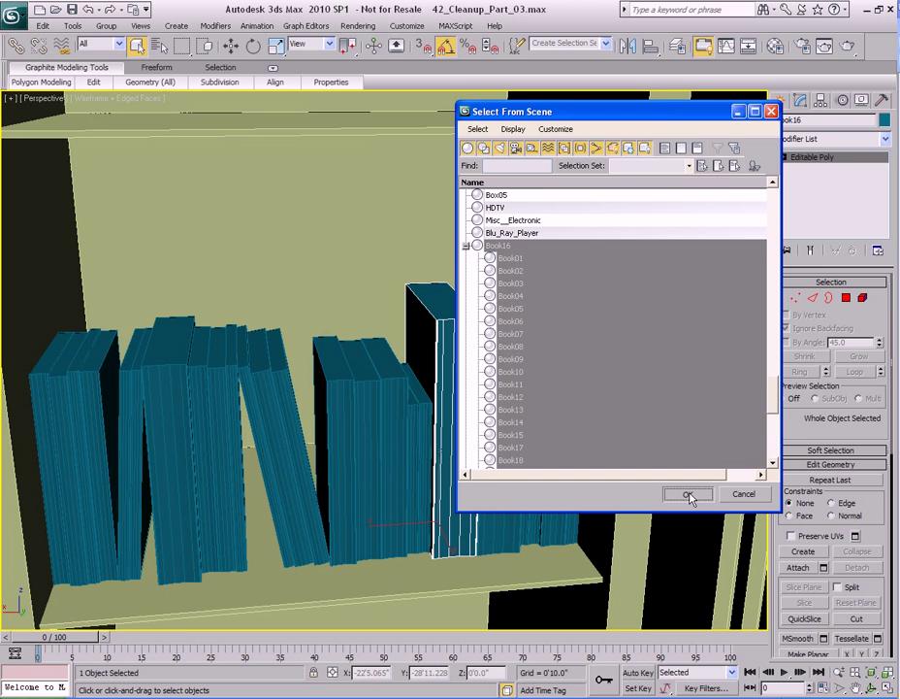
Add the bookcase to the selected books and isolate the selection.
{"action": "scroll", "coordinate": [371, 408], "scroll_direction": "down", "scroll_amount": 3}
{"action": "scroll", "coordinate": [340, 289], "scroll_direction": "up", "scroll_amount": 3}
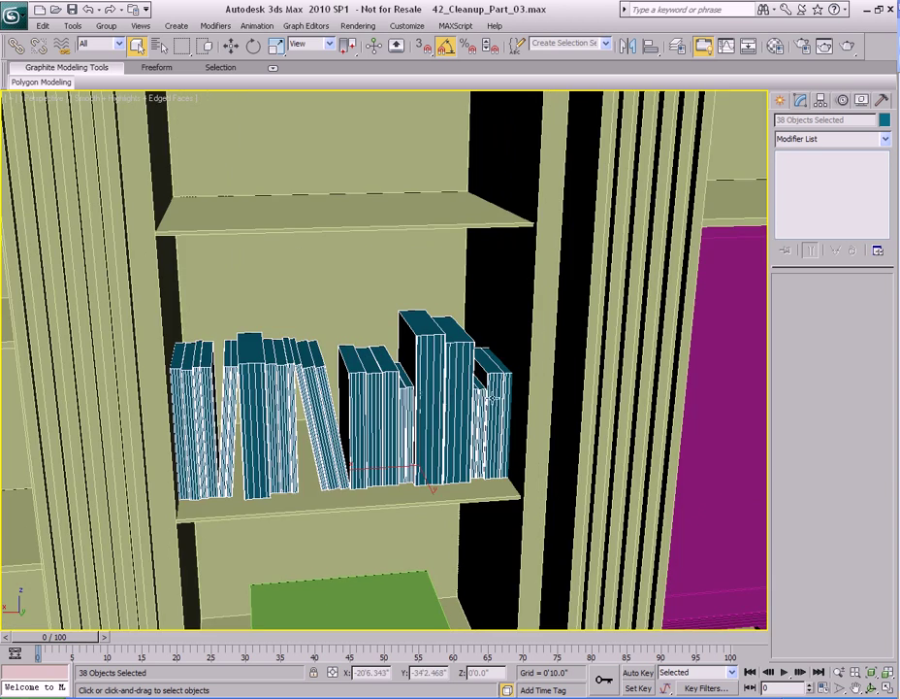
{"action": "left_click", "coordinate": [555, 239], "text": "ctrl"}
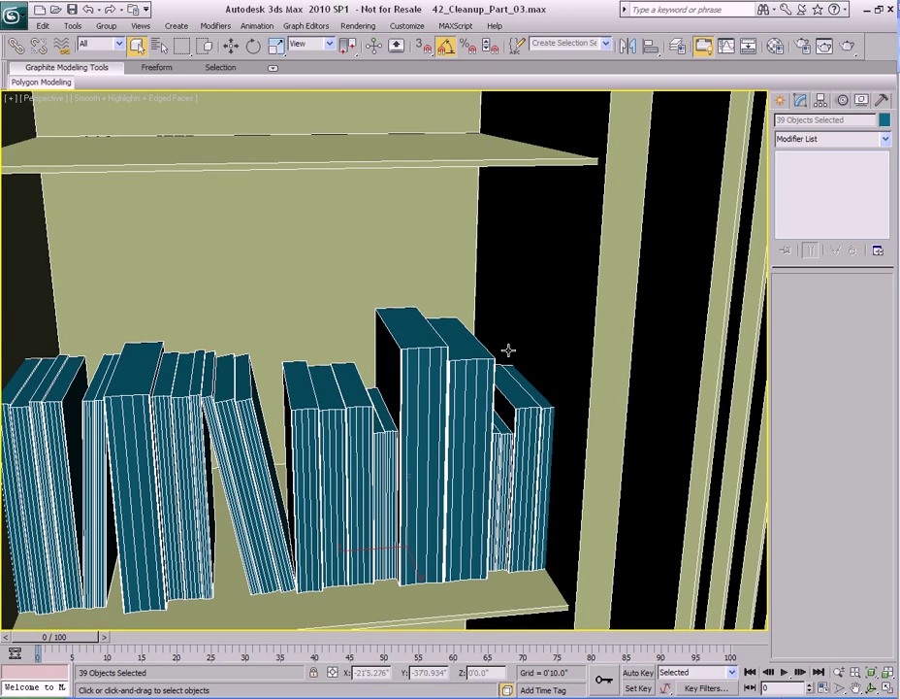
{"action": "scroll", "coordinate": [508, 349], "scroll_direction": "down", "scroll_amount": 4}
{"action": "scroll", "coordinate": [496, 239], "scroll_direction": "up", "scroll_amount": 2}
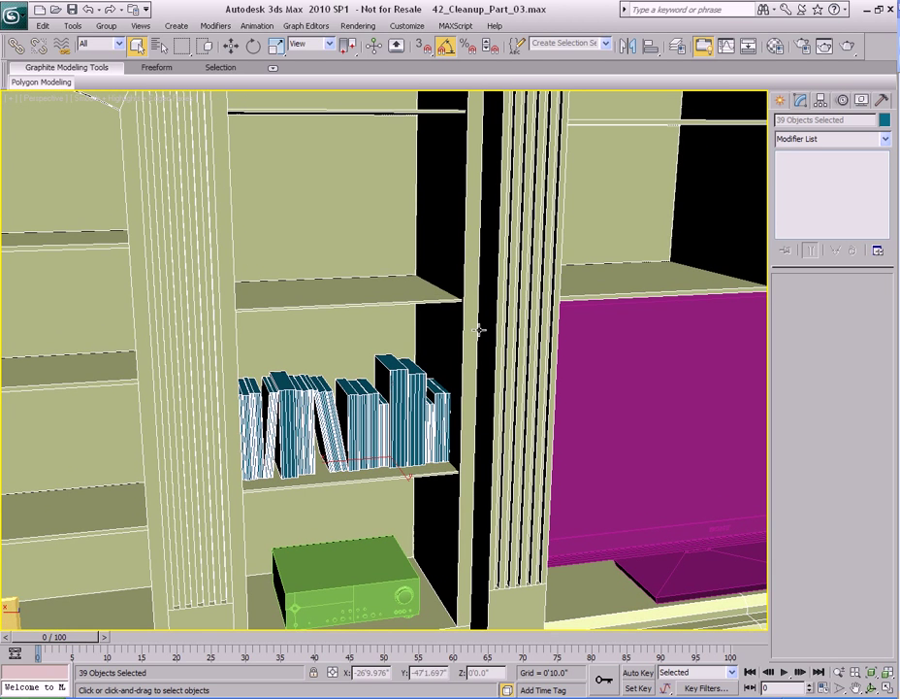
{"action": "key", "text": "alt+q"}
Freeze the bookcase in the isolated scene, leaving the books selectable.
{"action": "scroll", "coordinate": [471, 319], "scroll_direction": "down", "scroll_amount": 1}
{"action": "scroll", "coordinate": [494, 325], "scroll_direction": "up", "scroll_amount": 4}
{"action": "middle_click_drag", "start_coordinate": [526, 335], "coordinate": [408, 375]}
{"action": "left_click", "coordinate": [492, 216]}
{"action": "middle_click_drag", "start_coordinate": [484, 320], "coordinate": [521, 290]}
{"action": "right_click", "coordinate": [519, 274]}
{"action": "left_click", "coordinate": [551, 191]}
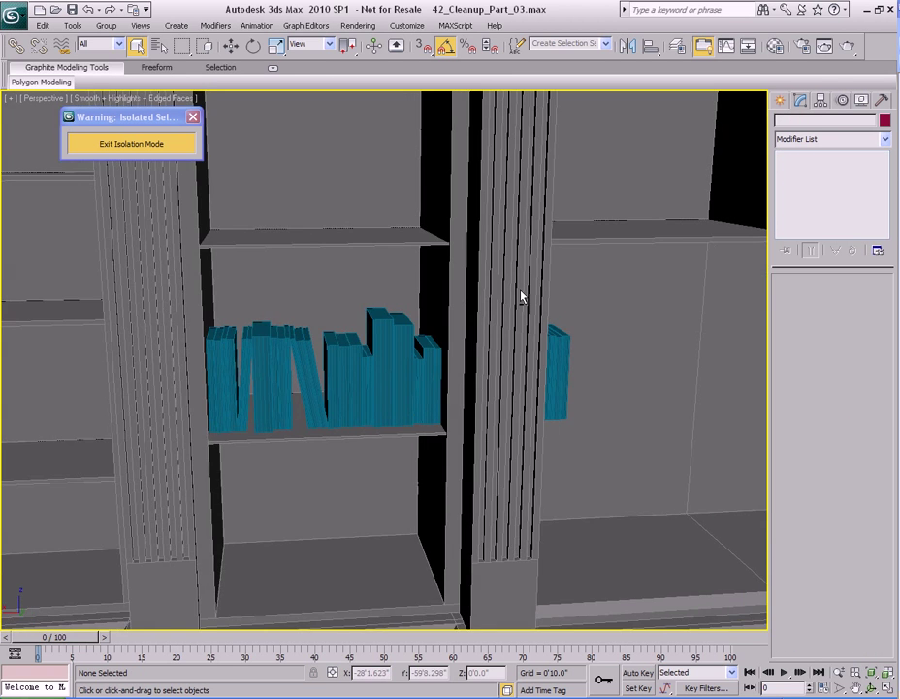
Select the 15 books running past the shelf's end and move them along X to the matching shelf beyond the TV opening.
{"action": "key", "text": "F3"}
{"action": "middle_click_drag", "start_coordinate": [489, 379], "coordinate": [500, 354]}
{"action": "middle_click_drag", "start_coordinate": [406, 309], "coordinate": [421, 322], "text": "alt"}
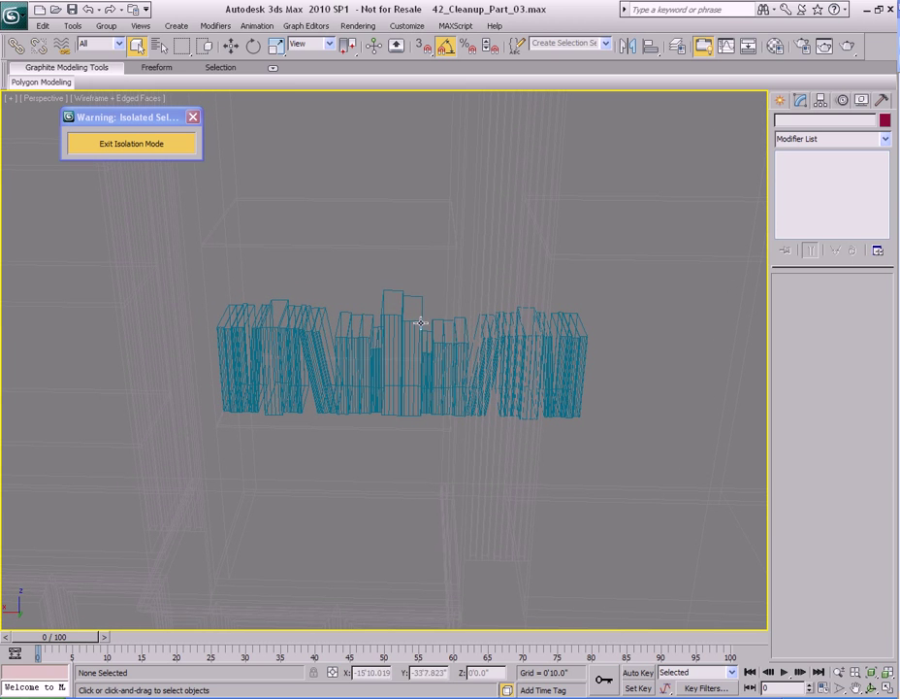
{"action": "left_click_drag", "start_coordinate": [639, 283], "coordinate": [447, 430]}
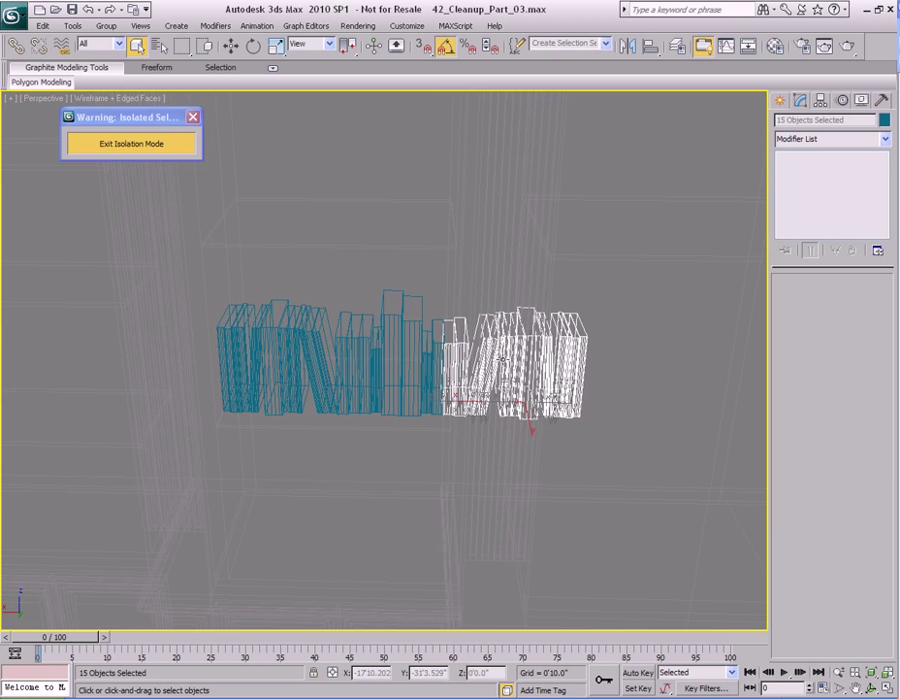
{"action": "middle_click_drag", "start_coordinate": [447, 430], "coordinate": [456, 432], "text": "alt"}
{"action": "scroll", "coordinate": [404, 367], "scroll_direction": "up", "scroll_amount": 6}
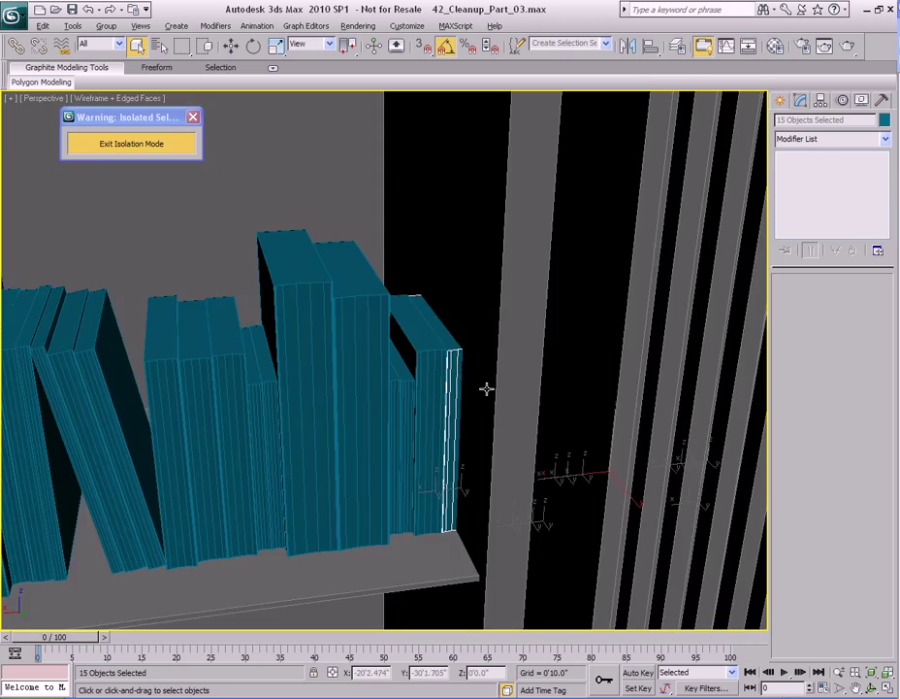
{"action": "scroll", "coordinate": [486, 388], "scroll_direction": "down", "scroll_amount": 10}
{"action": "middle_click_drag", "start_coordinate": [470, 383], "coordinate": [441, 384]}
{"action": "key", "text": "w"}
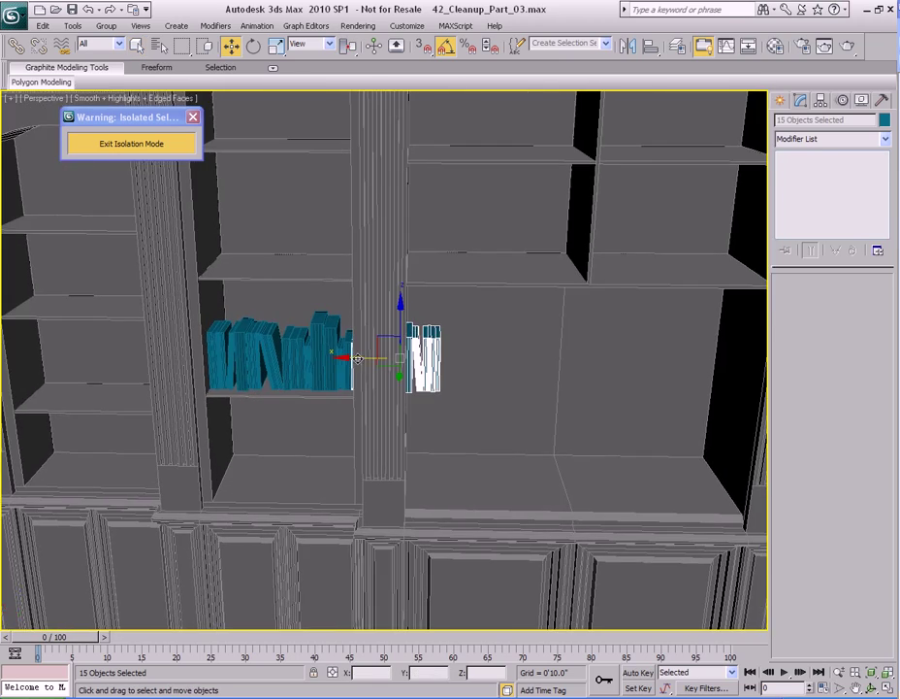
{"action": "left_click_drag", "start_coordinate": [358, 359], "coordinate": [576, 367]}
{"action": "middle_click_drag", "start_coordinate": [576, 367], "coordinate": [291, 365]}
{"action": "left_click_drag", "start_coordinate": [291, 364], "coordinate": [501, 366]}
Select the 23 books remaining on the original shelf and nudge them slightly along X to fit between its sides.
{"action": "middle_click_drag", "start_coordinate": [227, 394], "coordinate": [538, 381]}
{"action": "scroll", "coordinate": [538, 381], "scroll_direction": "up", "scroll_amount": 5}
{"action": "middle_click_drag", "start_coordinate": [388, 369], "coordinate": [431, 350]}
{"action": "scroll", "coordinate": [431, 350], "scroll_direction": "down", "scroll_amount": 10}
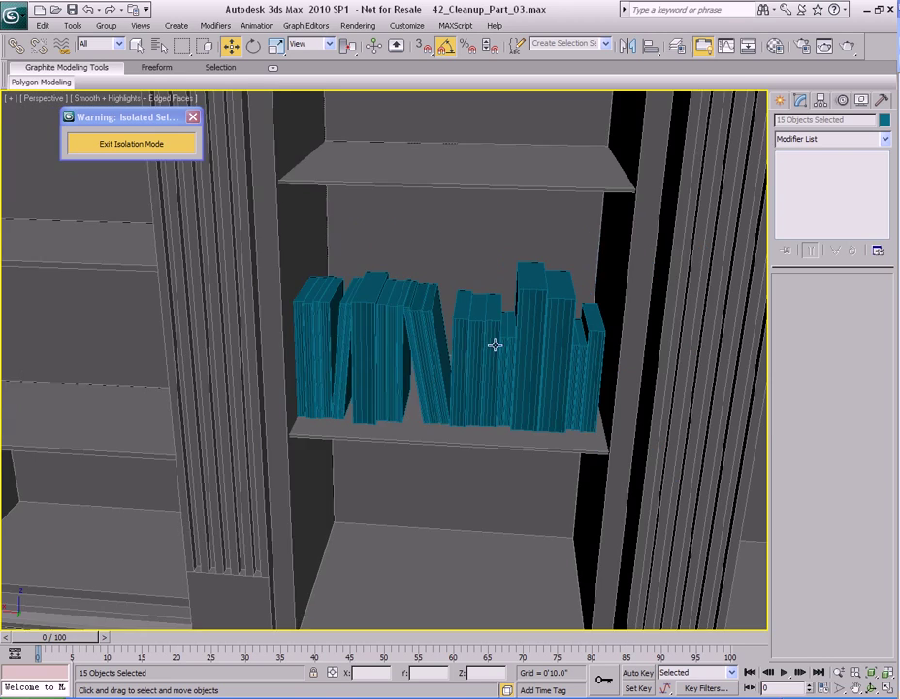
{"action": "middle_click_drag", "start_coordinate": [495, 344], "coordinate": [505, 341], "text": "alt"}
{"action": "left_click_drag", "start_coordinate": [302, 422], "coordinate": [621, 261]}
{"action": "middle_click_drag", "start_coordinate": [452, 325], "coordinate": [522, 298], "text": "alt"}
{"action": "scroll", "coordinate": [482, 303], "scroll_direction": "up", "scroll_amount": 5}
{"action": "left_click_drag", "start_coordinate": [617, 303], "coordinate": [621, 303]}
{"action": "middle_click_drag", "start_coordinate": [621, 303], "coordinate": [610, 302], "text": "alt"}
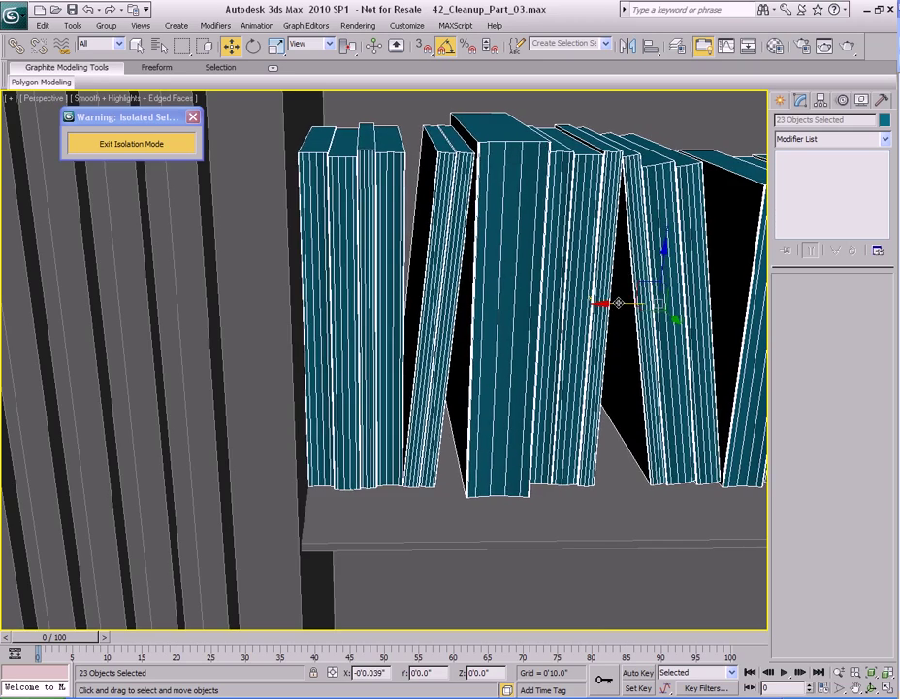
Examine the clearance between the last book in the row and the side panel of the original shelf.
{"action": "scroll", "coordinate": [555, 302], "scroll_direction": "down", "scroll_amount": 5}
{"action": "middle_click_drag", "start_coordinate": [493, 298], "coordinate": [377, 300]}
{"action": "key", "text": "q"}
{"action": "scroll", "coordinate": [442, 295], "scroll_direction": "up", "scroll_amount": 4}
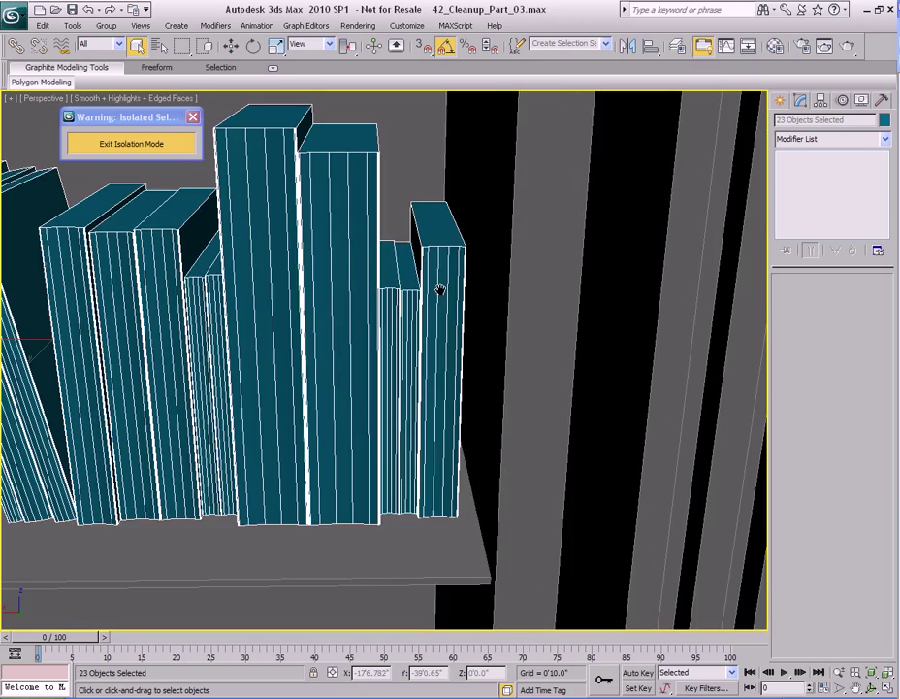
{"action": "middle_click_drag", "start_coordinate": [441, 292], "coordinate": [478, 296], "text": "alt"}
{"action": "middle_click_drag", "start_coordinate": [434, 265], "coordinate": [467, 293], "text": "alt"}
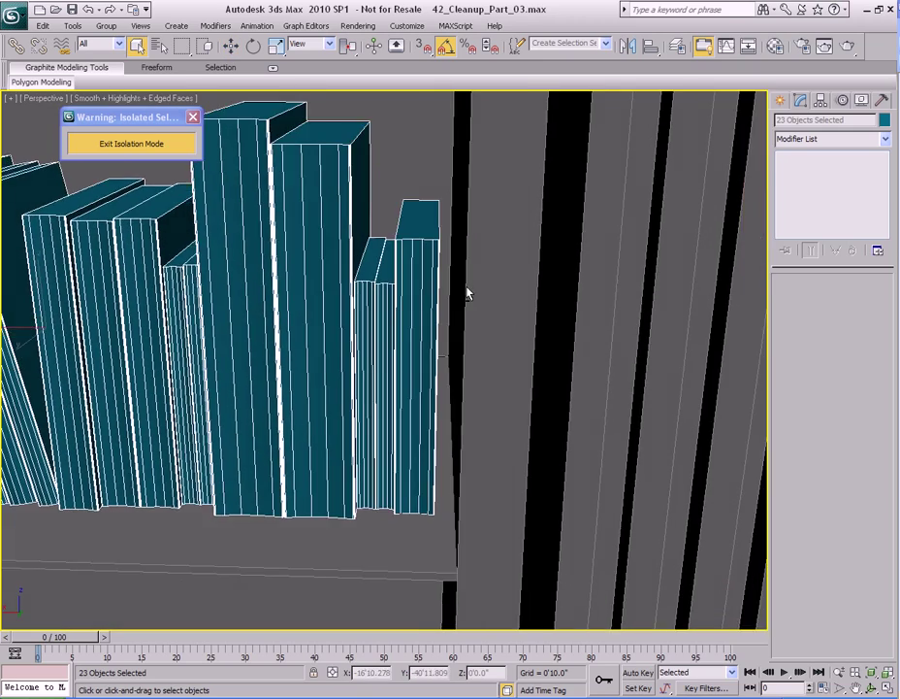
{"action": "scroll", "coordinate": [439, 323], "scroll_direction": "down", "scroll_amount": 6}
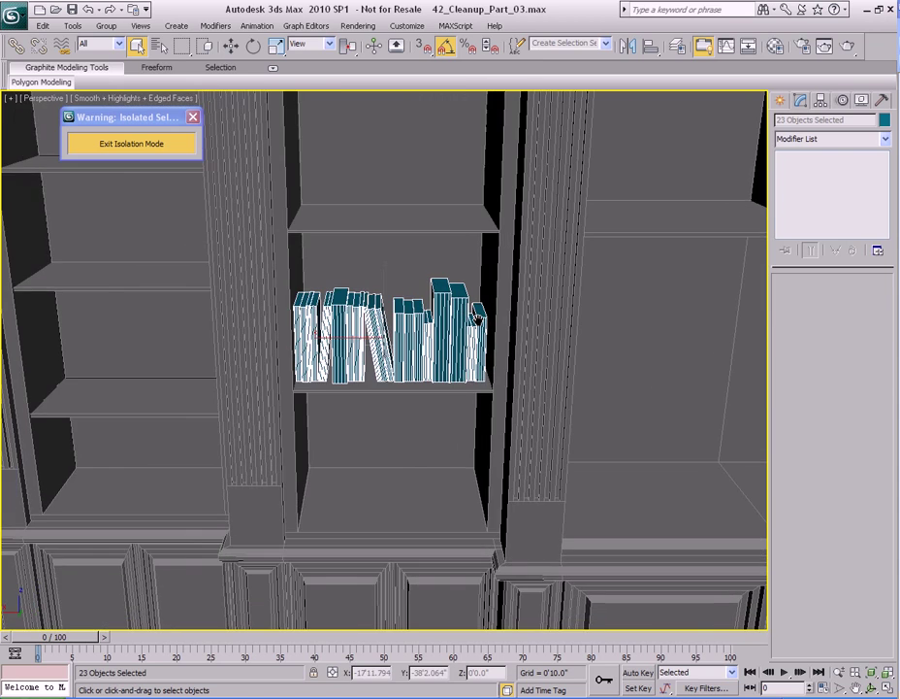
Move the 15 books on the shelf beyond the TV opening about 1.8 inches along X toward the side nearest the opening.
{"action": "scroll", "coordinate": [482, 319], "scroll_direction": "down", "scroll_amount": 5}
{"action": "middle_click_drag", "start_coordinate": [685, 326], "coordinate": [371, 300]}
{"action": "scroll", "coordinate": [358, 336], "scroll_direction": "up", "scroll_amount": 5}
{"action": "left_click_drag", "start_coordinate": [540, 262], "coordinate": [358, 388]}
{"action": "scroll", "coordinate": [376, 347], "scroll_direction": "up", "scroll_amount": 8}
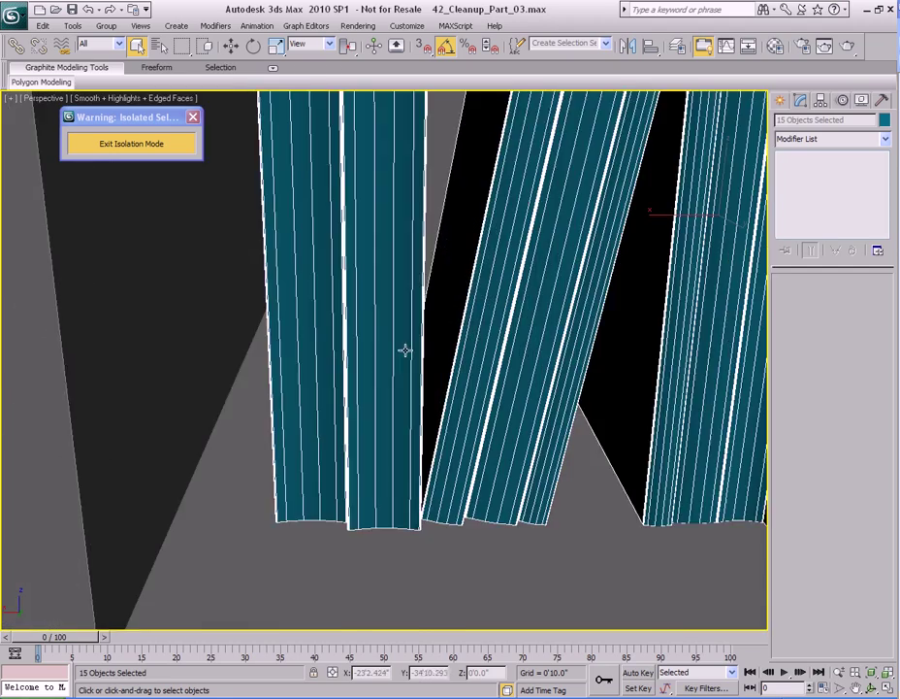
{"action": "middle_click_drag", "start_coordinate": [602, 269], "coordinate": [524, 349]}
{"action": "scroll", "coordinate": [524, 348], "scroll_direction": "down", "scroll_amount": 4}
{"action": "key", "text": "w"}
{"action": "left_click_drag", "start_coordinate": [483, 318], "coordinate": [423, 319]}
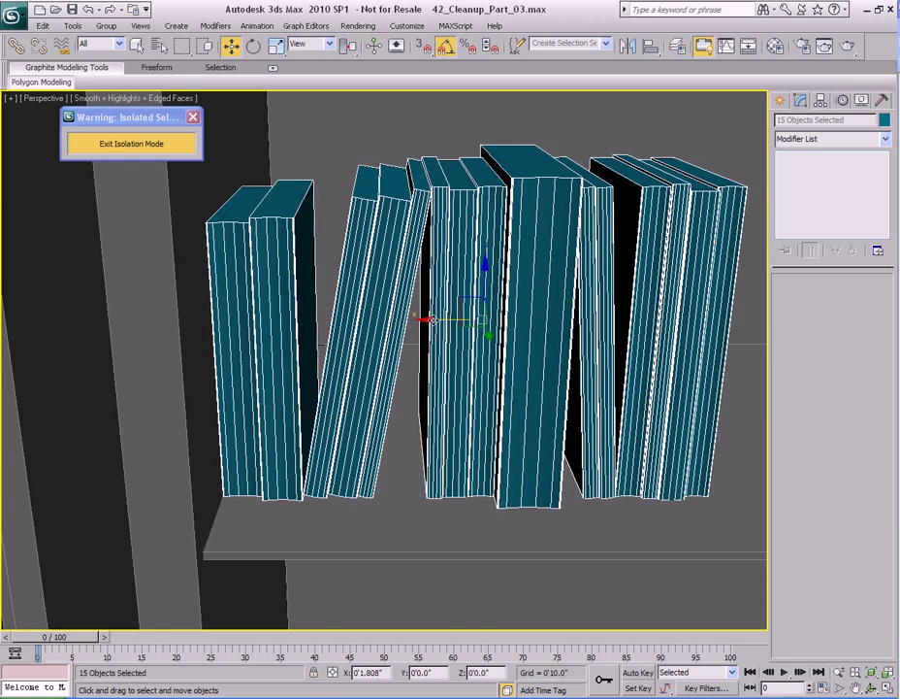
Clone the first ten books of the original row along X as one set of copies.
{"action": "scroll", "coordinate": [534, 335], "scroll_direction": "down", "scroll_amount": 6}
{"action": "key", "text": "q"}
{"action": "middle_click_drag", "start_coordinate": [436, 346], "coordinate": [510, 332]}
{"action": "scroll", "coordinate": [454, 344], "scroll_direction": "down", "scroll_amount": 4}
{"action": "scroll", "coordinate": [428, 306], "scroll_direction": "up", "scroll_amount": 6}
{"action": "left_click_drag", "start_coordinate": [300, 243], "coordinate": [409, 367]}
{"action": "key", "text": "w"}
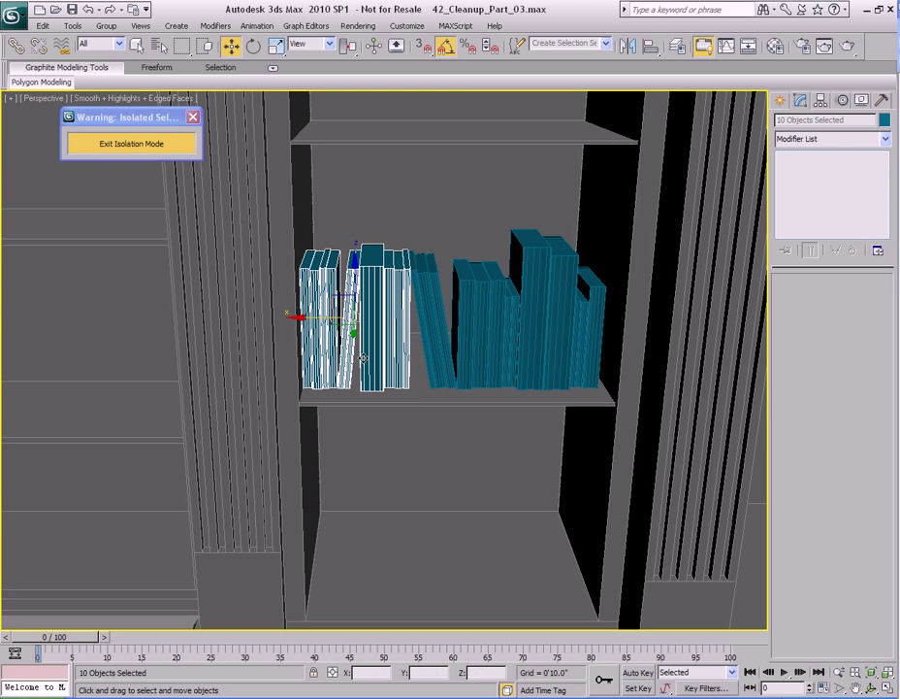
{"action": "left_click_drag", "start_coordinate": [300, 315], "coordinate": [594, 370], "text": "shift"}
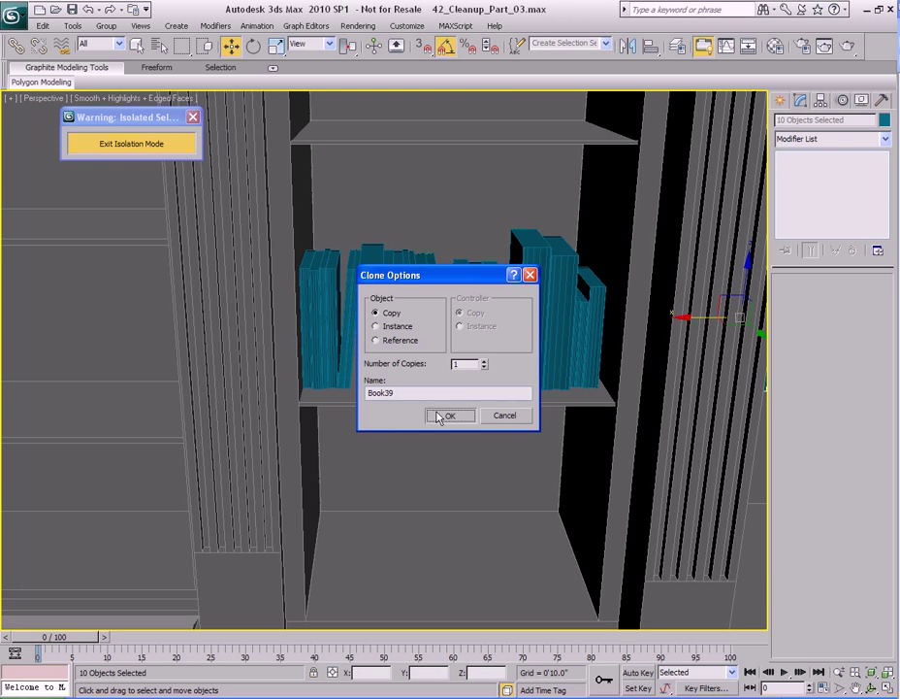
{"action": "left_click", "coordinate": [437, 417]}
Move the ten copied books along X onto the shelf beyond the TV opening, beside the 15 books there.
{"action": "middle_click_drag", "start_coordinate": [718, 351], "coordinate": [276, 359]}
{"action": "scroll", "coordinate": [278, 357], "scroll_direction": "down", "scroll_amount": 3}
{"action": "left_click_drag", "start_coordinate": [273, 340], "coordinate": [679, 340]}
{"action": "middle_click_drag", "start_coordinate": [710, 354], "coordinate": [460, 368]}
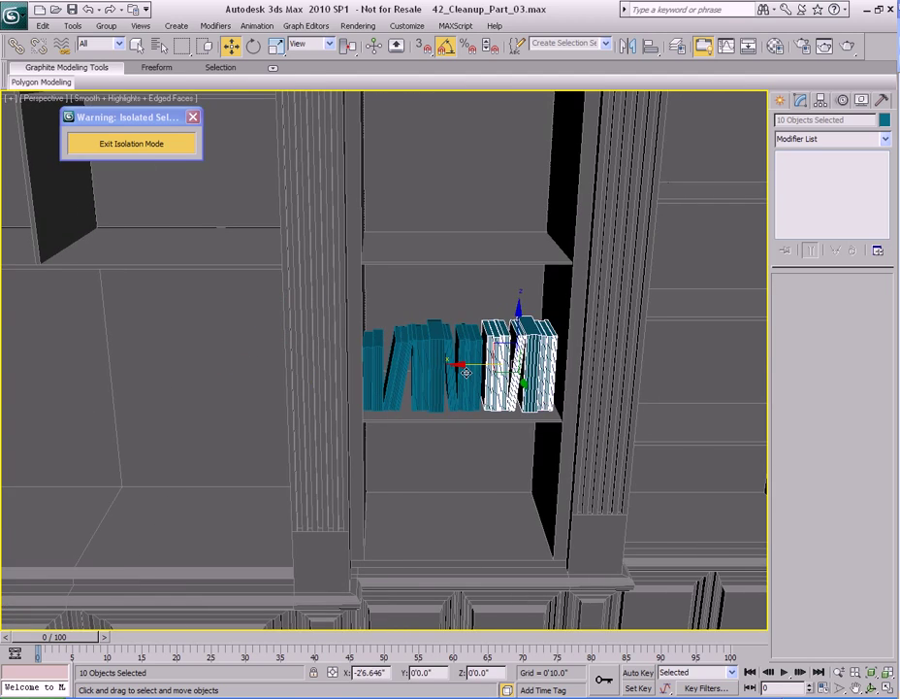
{"action": "scroll", "coordinate": [469, 371], "scroll_direction": "up", "scroll_amount": 4}
{"action": "scroll", "coordinate": [392, 369], "scroll_direction": "up", "scroll_amount": 4}
{"action": "scroll", "coordinate": [332, 373], "scroll_direction": "down", "scroll_amount": 3}
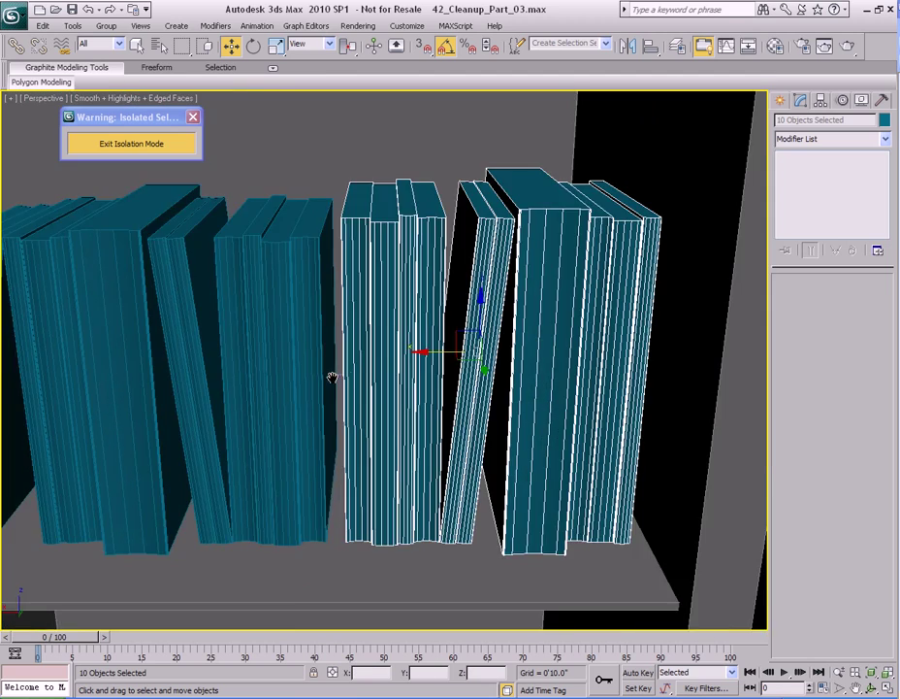
Close the gap by shifting the ten copied books along X against the neighbouring row.
{"action": "scroll", "coordinate": [396, 368], "scroll_direction": "up", "scroll_amount": 4}
{"action": "middle_click_drag", "start_coordinate": [479, 360], "coordinate": [577, 355], "text": "alt"}
{"action": "left_click_drag", "start_coordinate": [588, 341], "coordinate": [557, 342]}
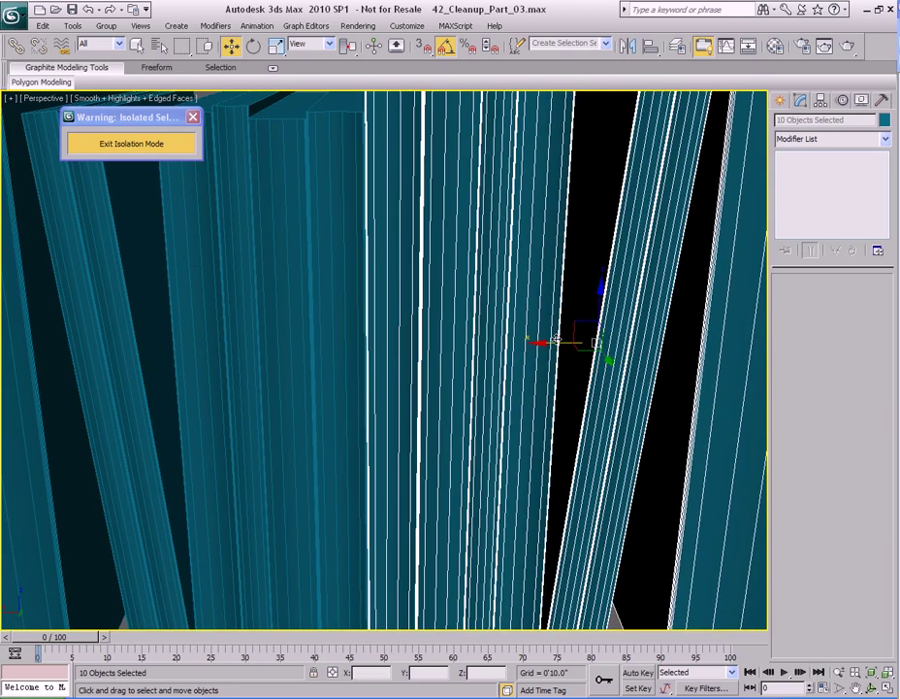
{"action": "scroll", "coordinate": [556, 341], "scroll_direction": "down", "scroll_amount": 5}
{"action": "scroll", "coordinate": [446, 332], "scroll_direction": "up", "scroll_amount": 4}
{"action": "middle_click_drag", "start_coordinate": [445, 336], "coordinate": [421, 334], "text": "alt"}
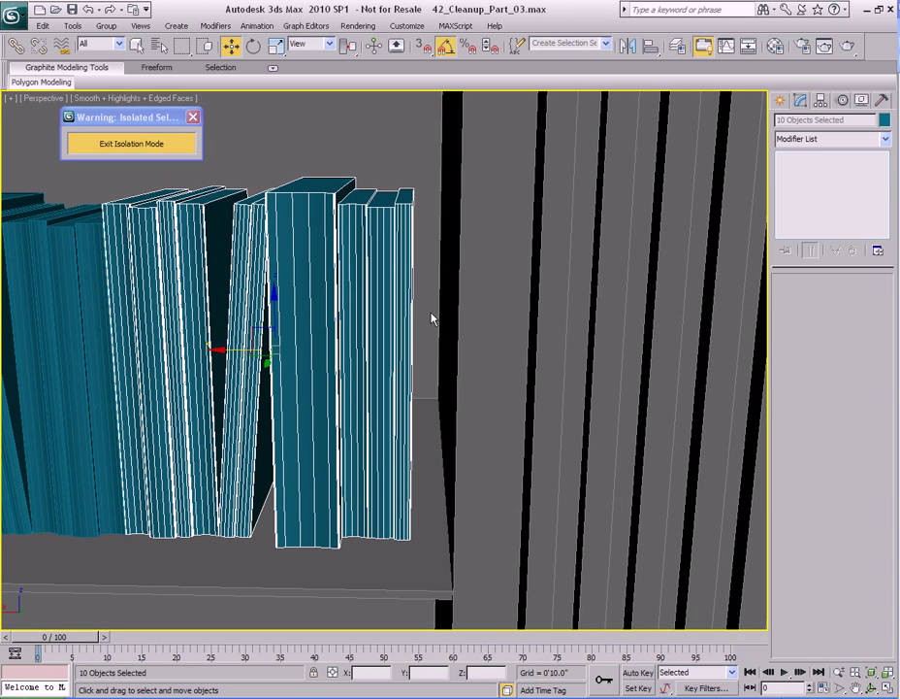
{"action": "key", "text": "q"}
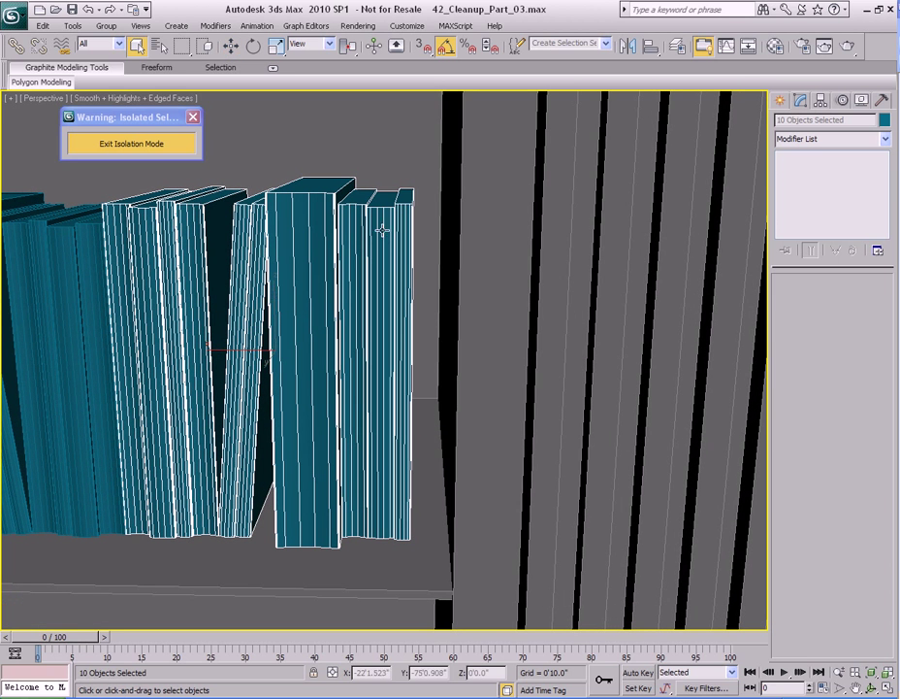
Clone Book41, the second book from the row's outer end, as a single copy placed past the last book.
{"action": "left_click", "coordinate": [384, 293]}
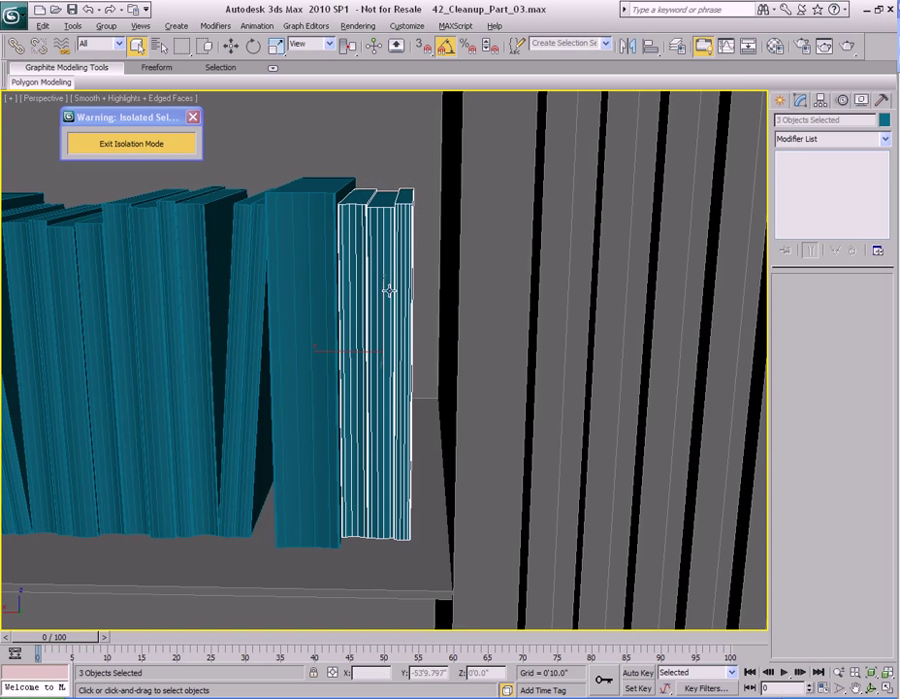
{"action": "middle_click_drag", "start_coordinate": [392, 292], "coordinate": [389, 274], "text": "alt"}
{"action": "left_click", "coordinate": [370, 184]}
{"action": "middle_click_drag", "start_coordinate": [370, 187], "coordinate": [392, 265], "text": "alt"}
{"action": "key", "text": "w"}
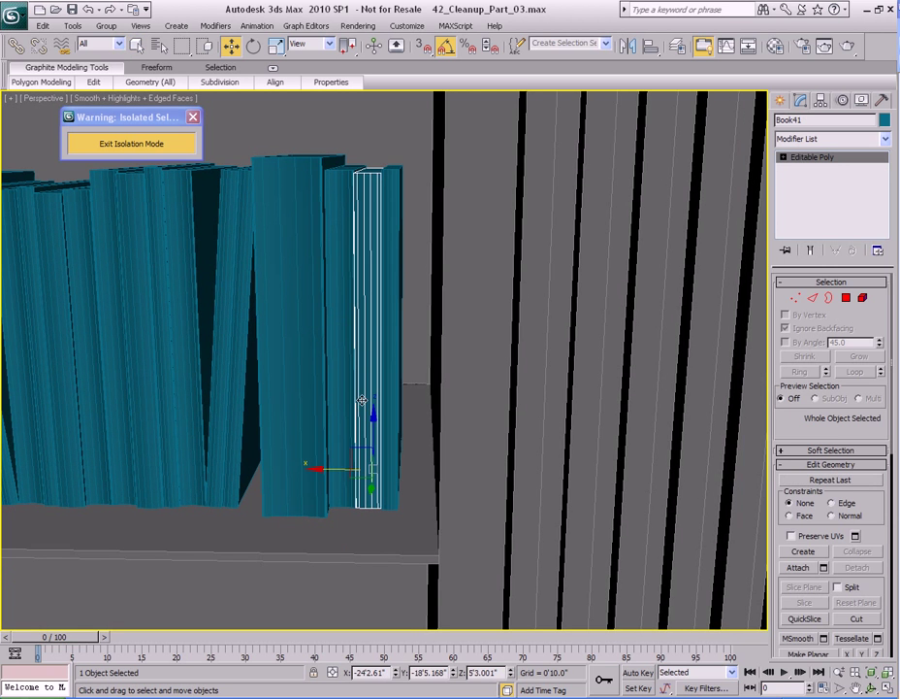
{"action": "left_click_drag", "start_coordinate": [329, 467], "coordinate": [384, 482], "text": "shift"}
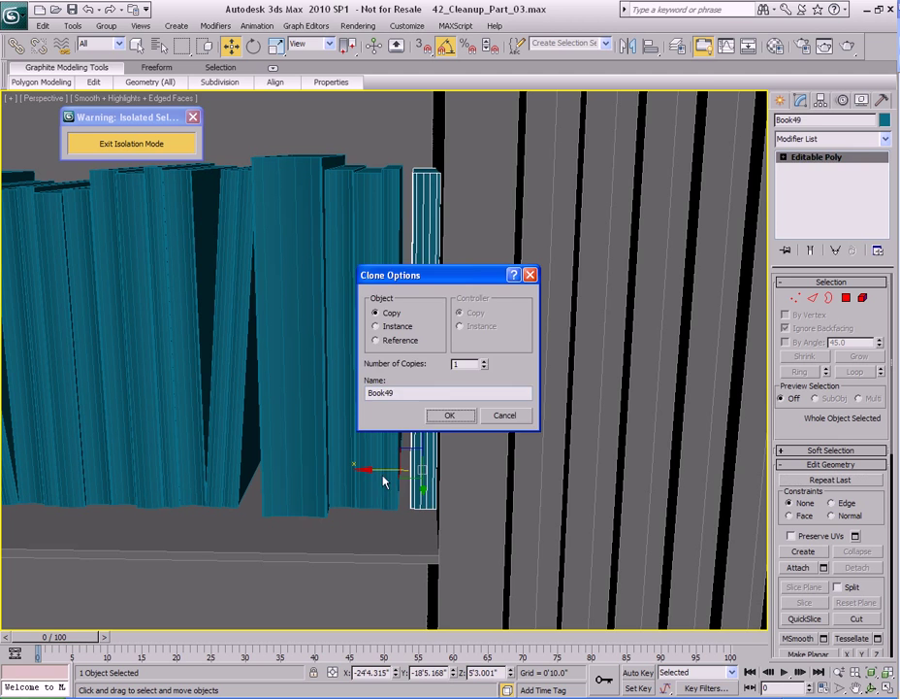
{"action": "left_click", "coordinate": [452, 416]}
Place the new book against the end of the row and scale it to 141 percent along X.
{"action": "scroll", "coordinate": [428, 427], "scroll_direction": "up", "scroll_amount": 6}
{"action": "mouse_move", "coordinate": [403, 457]}
{"action": "left_mouse_down"}
{"action": "mouse_move", "coordinate": [375, 457]}
{"action": "mouse_move", "coordinate": [388, 457]}
{"action": "left_mouse_up"}
{"action": "key", "text": "r"}
{"action": "left_click_drag", "start_coordinate": [486, 444], "coordinate": [498, 442]}
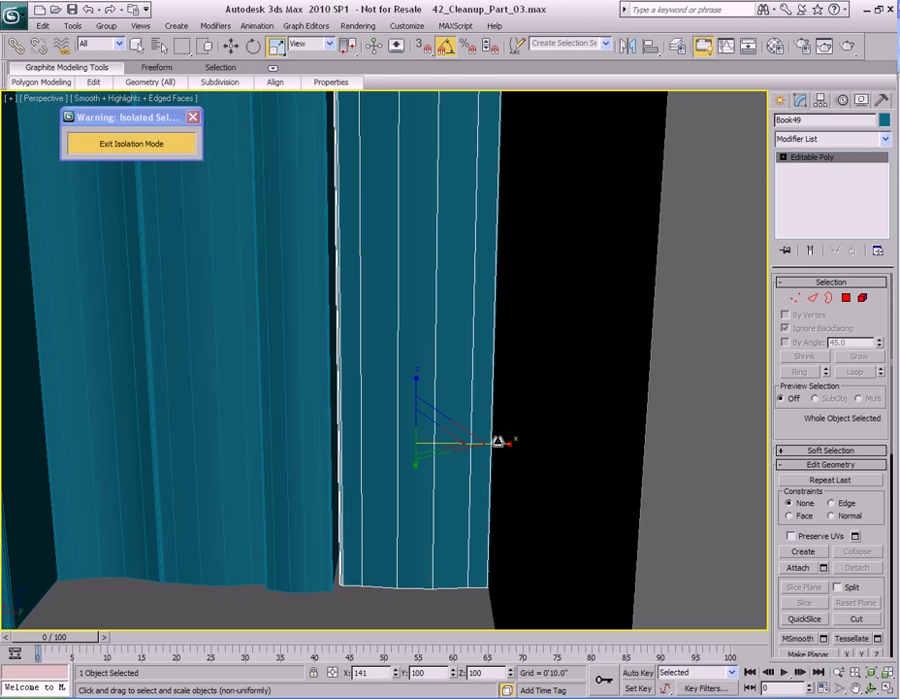
Nudge the new end book along X until it sits flush against the neighbouring book.
{"action": "key", "text": "w"}
{"action": "left_click_drag", "start_coordinate": [371, 443], "coordinate": [370, 443]}
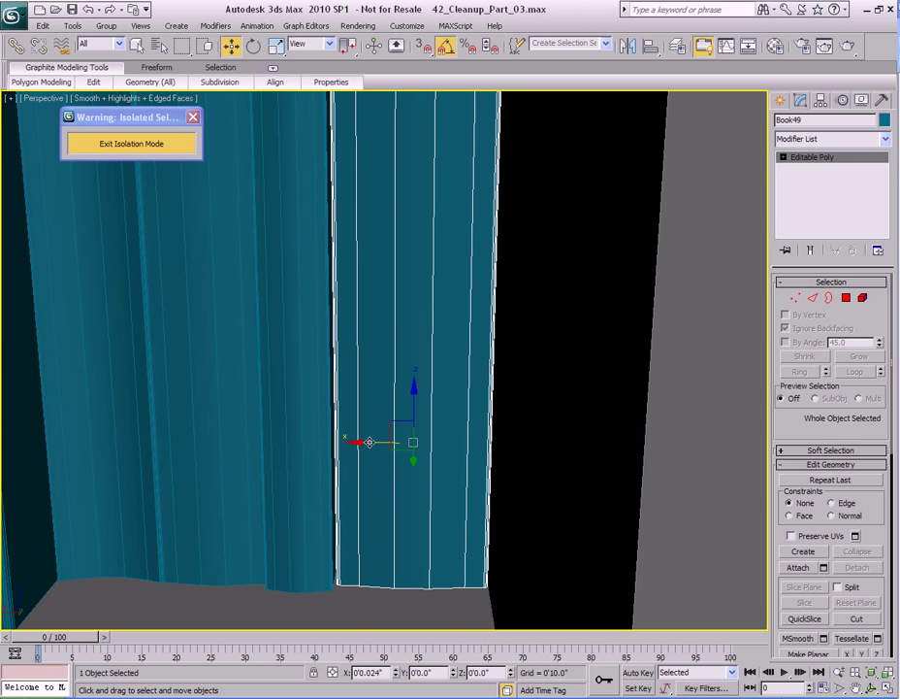
{"action": "scroll", "coordinate": [359, 442], "scroll_direction": "down", "scroll_amount": 5}
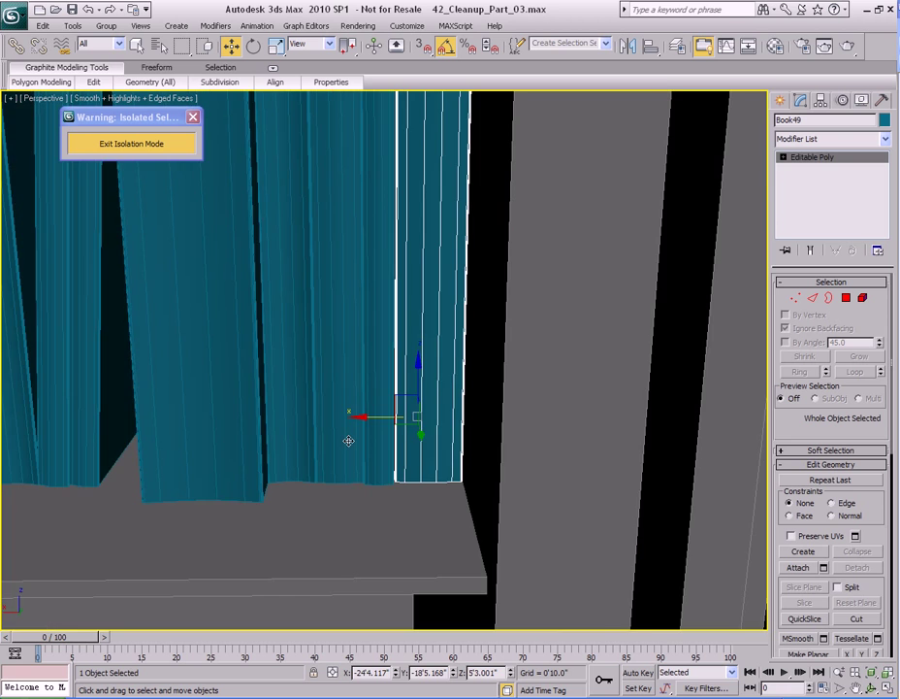
{"action": "scroll", "coordinate": [374, 456], "scroll_direction": "up", "scroll_amount": 3}
{"action": "scroll", "coordinate": [375, 456], "scroll_direction": "down", "scroll_amount": 1}
{"action": "middle_click_drag", "start_coordinate": [374, 454], "coordinate": [353, 414]}
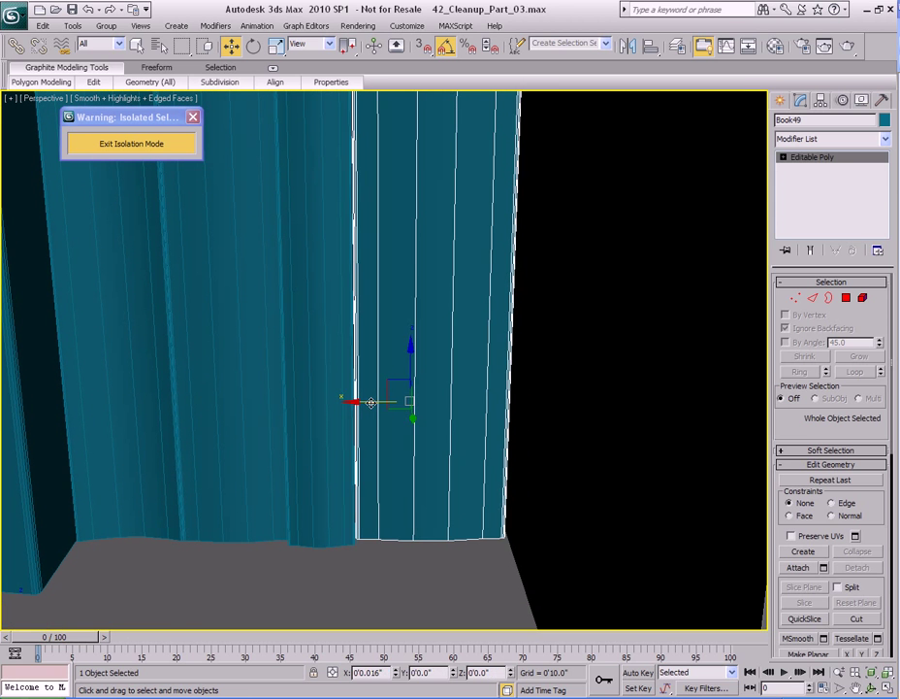
{"action": "scroll", "coordinate": [371, 402], "scroll_direction": "down", "scroll_amount": 2}
{"action": "scroll", "coordinate": [371, 402], "scroll_direction": "down", "scroll_amount": 3}
{"action": "key", "text": "q"}
{"action": "scroll", "coordinate": [432, 452], "scroll_direction": "up", "scroll_amount": 4}
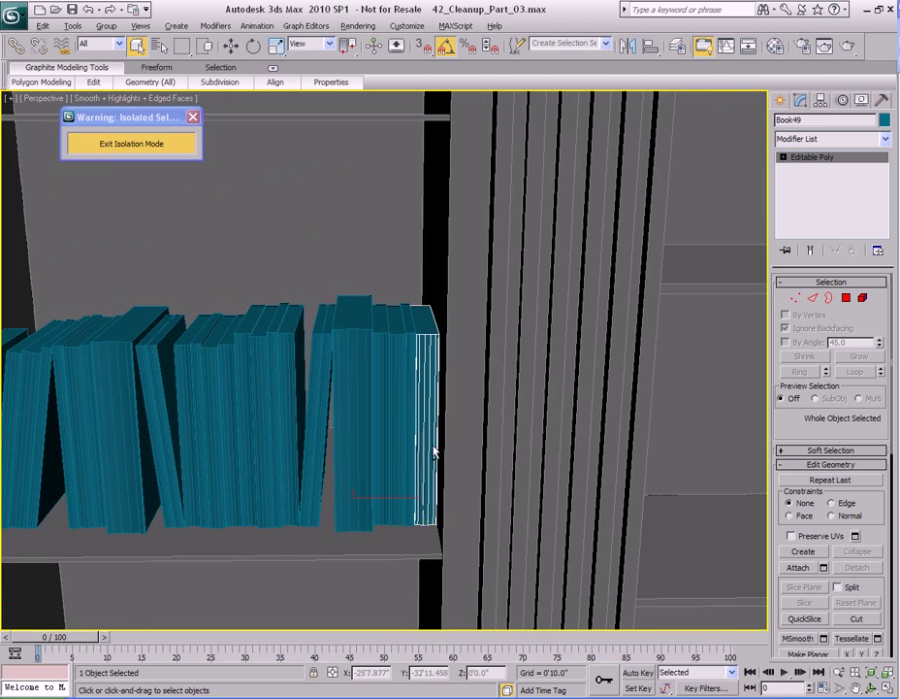
Render the perspective view of the filled shelf, then close the rendered frame.
{"action": "scroll", "coordinate": [444, 455], "scroll_direction": "down", "scroll_amount": 1}
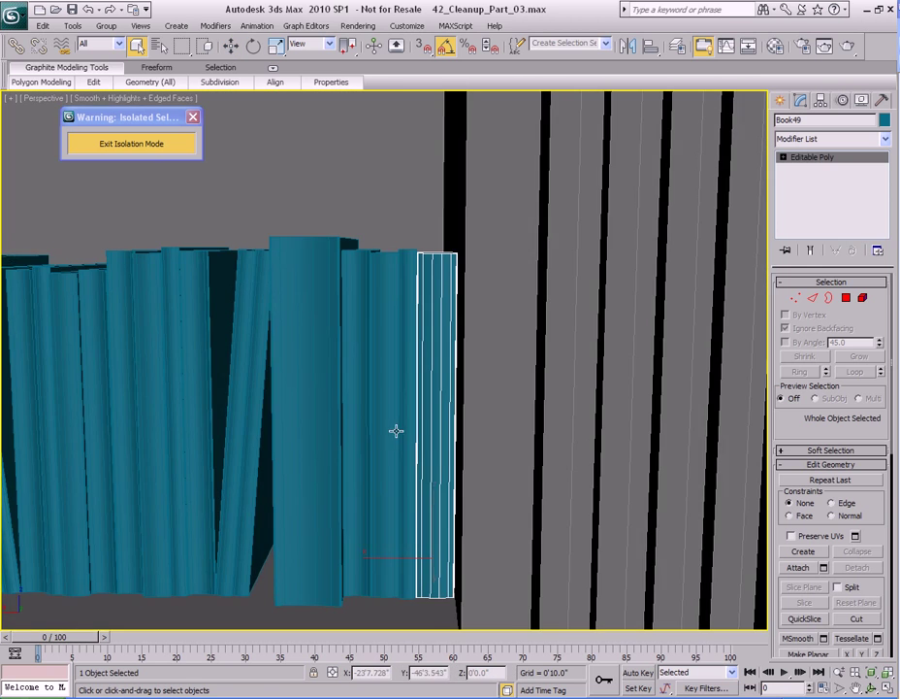
{"action": "scroll", "coordinate": [396, 430], "scroll_direction": "down", "scroll_amount": 3}
{"action": "middle_click_drag", "start_coordinate": [404, 441], "coordinate": [464, 444]}
{"action": "key", "text": "shift+q"}
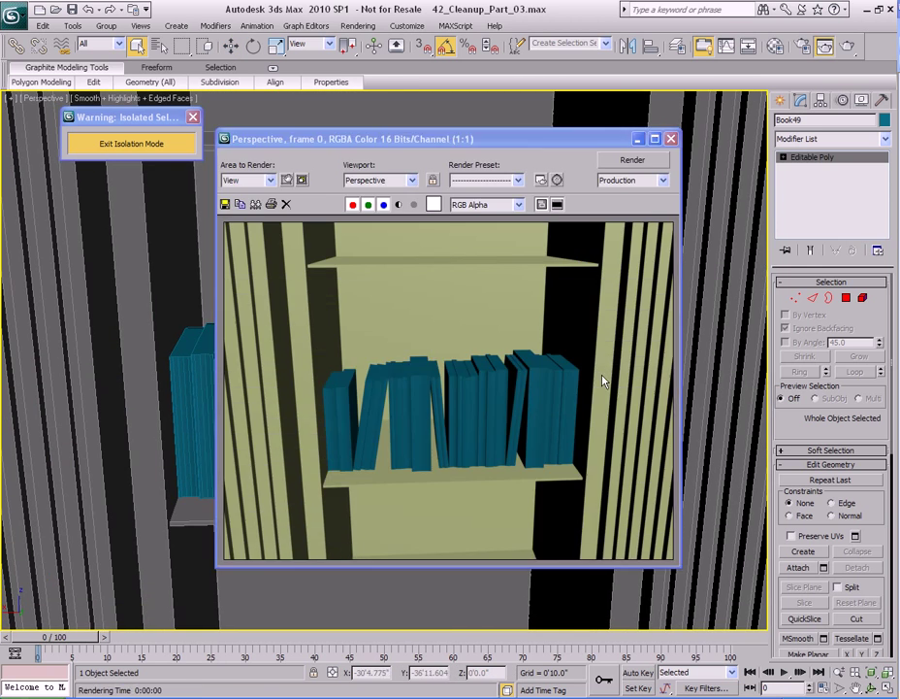
{"action": "left_click", "coordinate": [670, 139]}
Deselect the book and examine the shelves on both sides of the TV opening, including the empty outer sections.
{"action": "scroll", "coordinate": [349, 441], "scroll_direction": "down", "scroll_amount": 6}
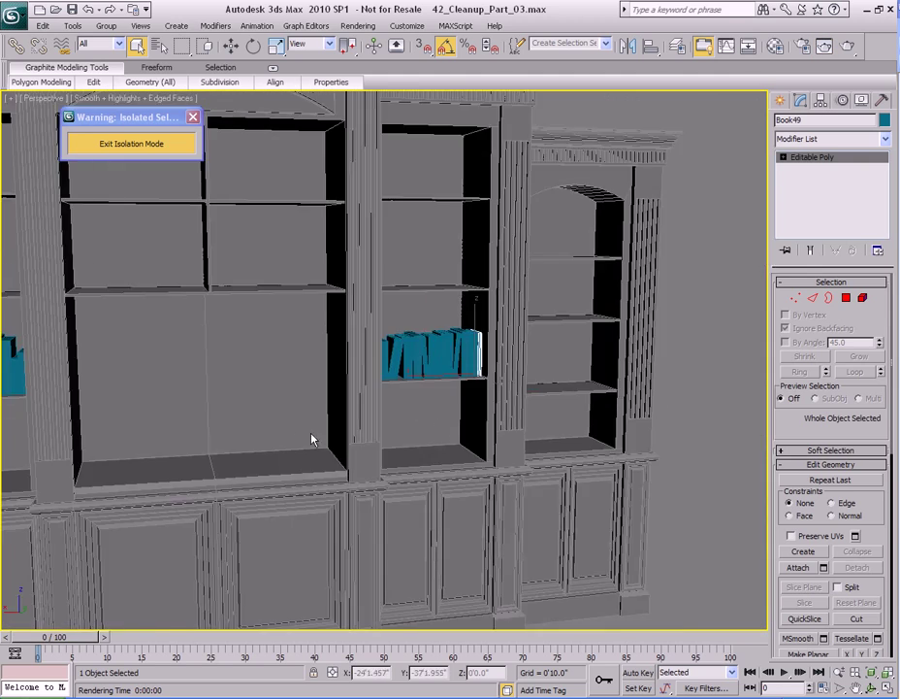
{"action": "middle_click_drag", "start_coordinate": [313, 440], "coordinate": [517, 430]}
{"action": "left_click", "coordinate": [472, 418]}
{"action": "middle_click_drag", "start_coordinate": [369, 399], "coordinate": [443, 387]}
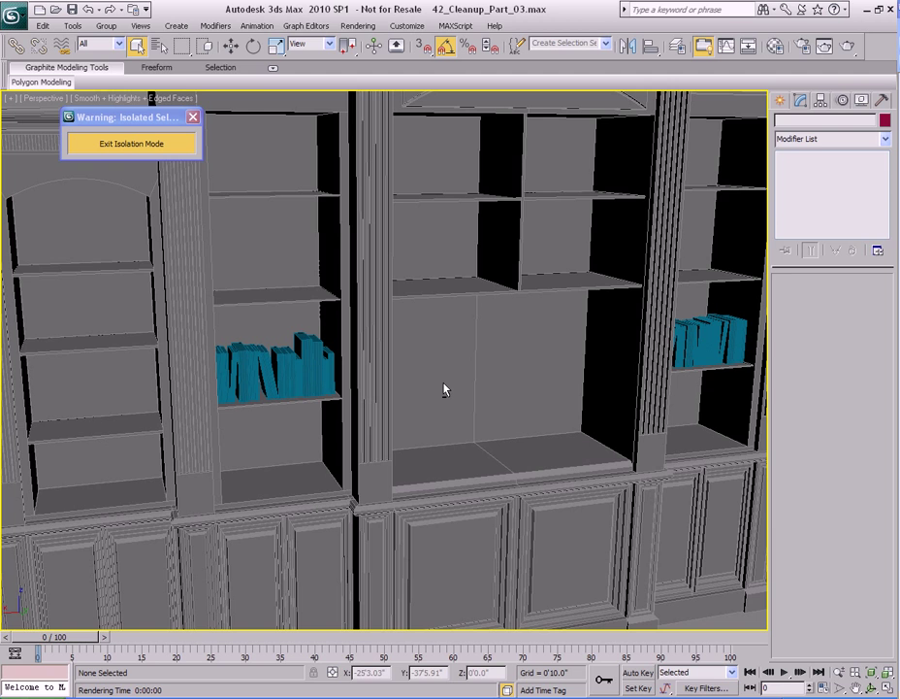
{"action": "middle_click_drag", "start_coordinate": [444, 388], "coordinate": [499, 332], "text": "alt"}
{"action": "middle_click_drag", "start_coordinate": [434, 351], "coordinate": [470, 346]}
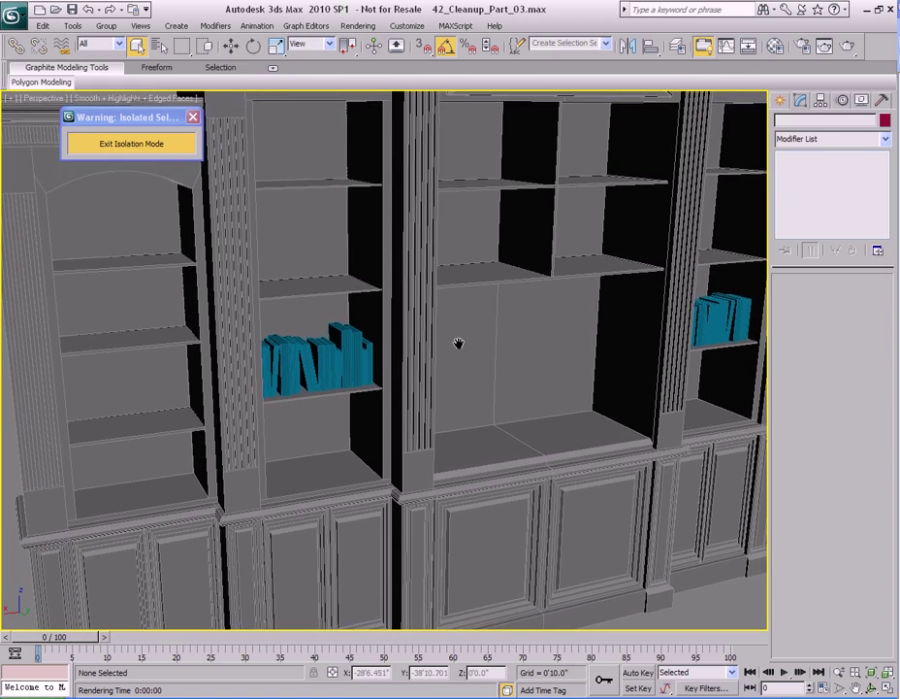
{"action": "mouse_move", "coordinate": [464, 336]}
{"action": "middle_mouse_down"}
{"action": "mouse_move", "coordinate": [458, 356]}
{"action": "mouse_move", "coordinate": [422, 357]}
{"action": "mouse_move", "coordinate": [462, 350]}
{"action": "middle_mouse_up"}
{"action": "scroll", "coordinate": [452, 349], "scroll_direction": "up", "scroll_amount": 5}
{"action": "middle_click_drag", "start_coordinate": [518, 341], "coordinate": [480, 333], "text": "alt"}
{"action": "scroll", "coordinate": [480, 333], "scroll_direction": "down", "scroll_amount": 4}
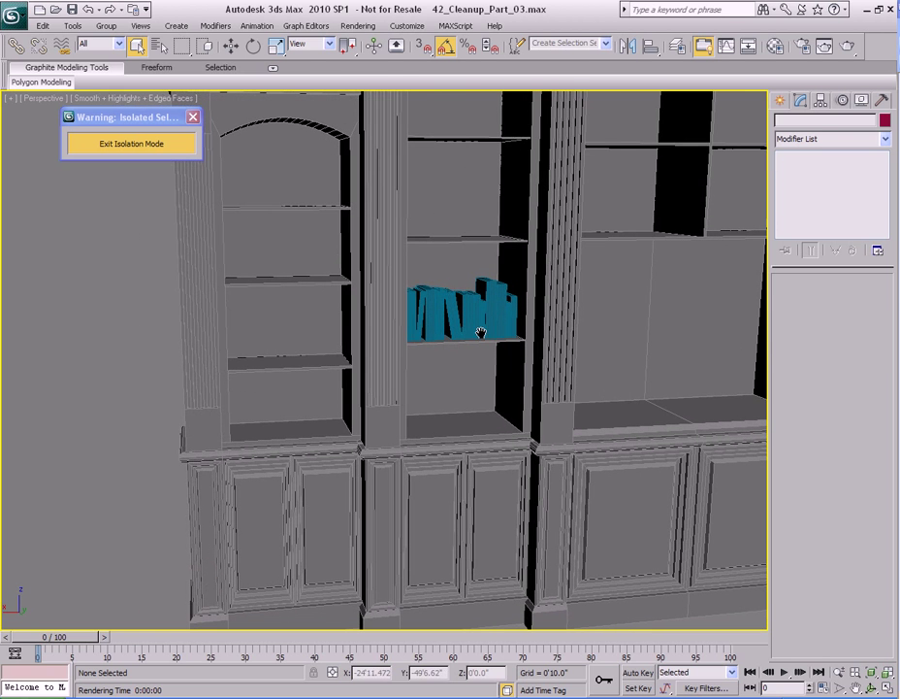
{"action": "middle_click_drag", "start_coordinate": [327, 430], "coordinate": [386, 442]}
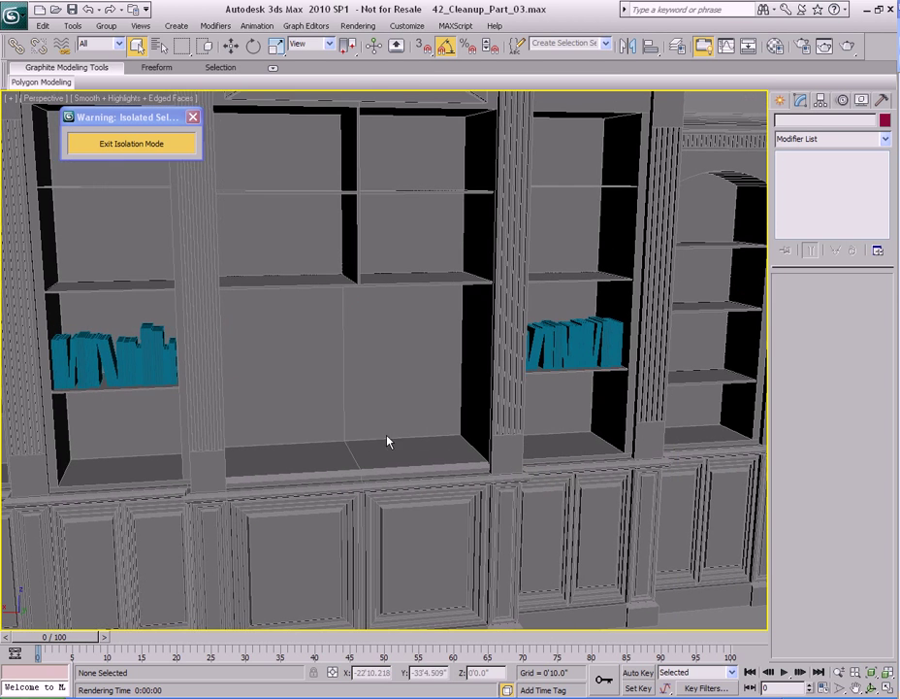
{"action": "middle_click_drag", "start_coordinate": [464, 439], "coordinate": [341, 431]}
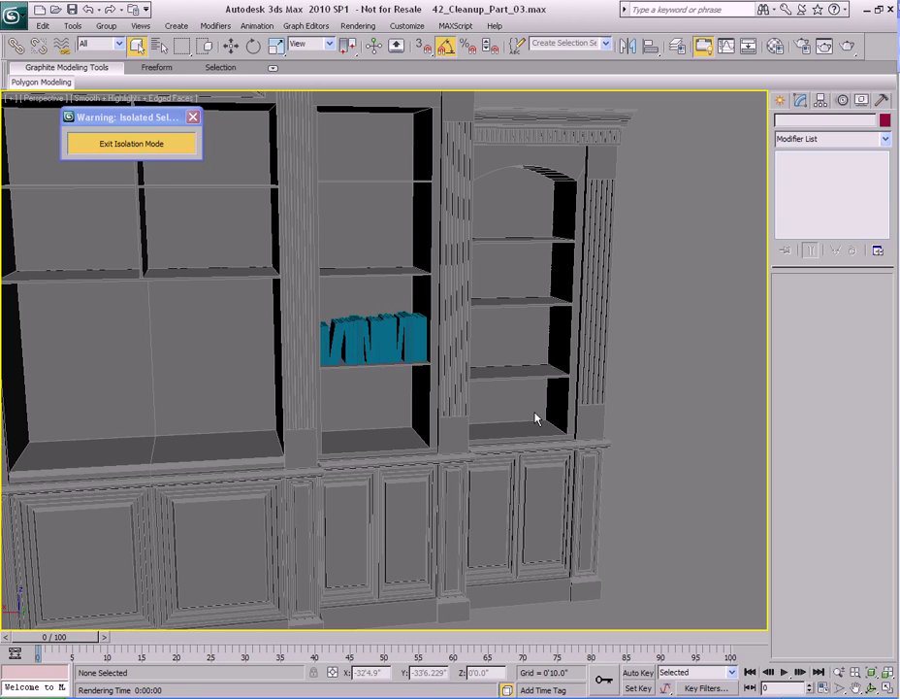
{"action": "middle_click_drag", "start_coordinate": [358, 401], "coordinate": [417, 392]}
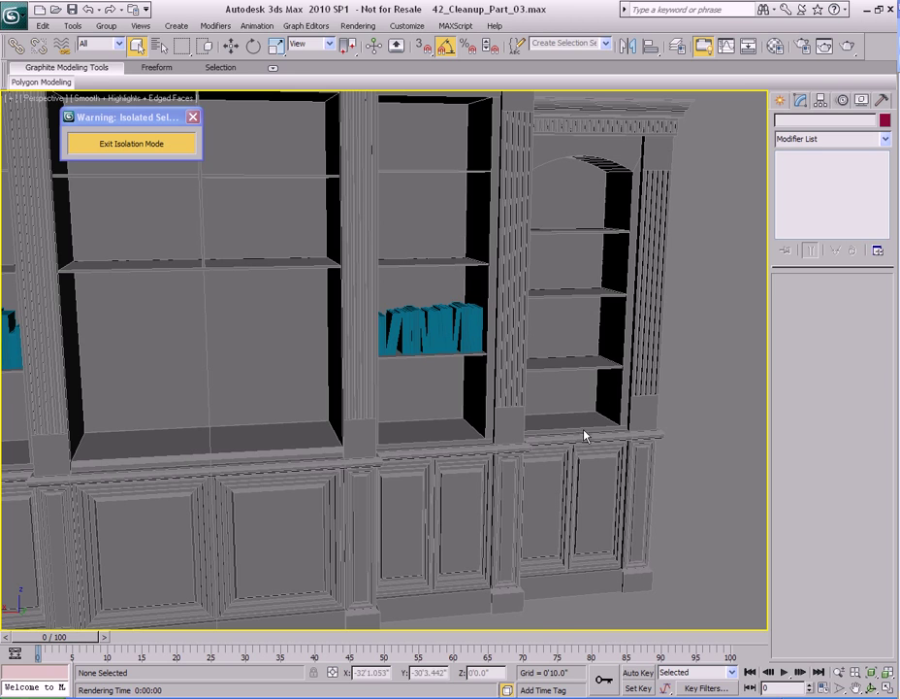
{"action": "middle_click_drag", "start_coordinate": [204, 377], "coordinate": [544, 429]}
{"action": "middle_click_drag", "start_coordinate": [343, 424], "coordinate": [267, 424], "text": "alt"}
{"action": "middle_click_drag", "start_coordinate": [267, 425], "coordinate": [363, 404]}
Examine the arrangement of upright, leaning and taller books on the original filled shelf up close.
{"action": "scroll", "coordinate": [400, 420], "scroll_direction": "up", "scroll_amount": 6}
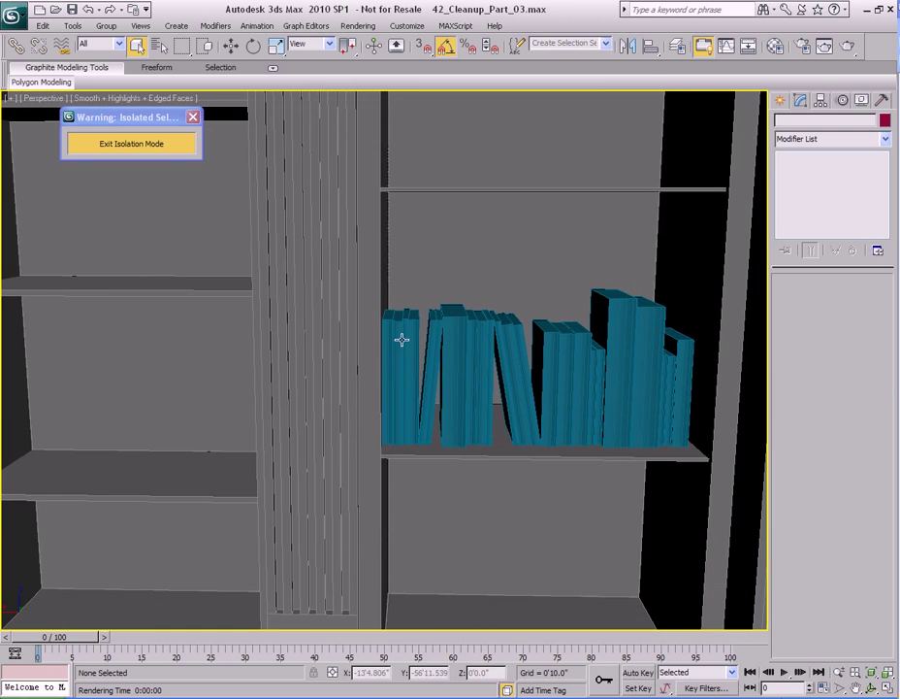
{"action": "middle_click_drag", "start_coordinate": [557, 348], "coordinate": [400, 364]}
{"action": "scroll", "coordinate": [458, 368], "scroll_direction": "up", "scroll_amount": 4}
{"action": "middle_click_drag", "start_coordinate": [531, 397], "coordinate": [473, 369]}
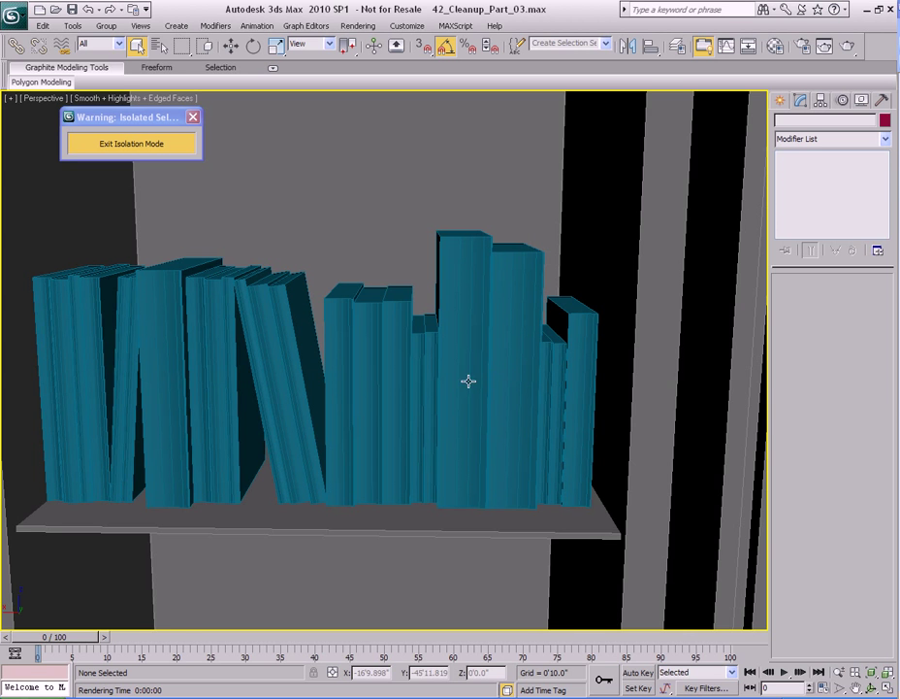
{"action": "scroll", "coordinate": [469, 380], "scroll_direction": "down", "scroll_amount": 8}
{"action": "middle_click_drag", "start_coordinate": [459, 399], "coordinate": [452, 445]}
{"action": "middle_click_drag", "start_coordinate": [452, 445], "coordinate": [401, 391], "text": "alt"}
{"action": "middle_click_drag", "start_coordinate": [427, 197], "coordinate": [428, 282]}
{"action": "scroll", "coordinate": [462, 425], "scroll_direction": "up", "scroll_amount": 6}
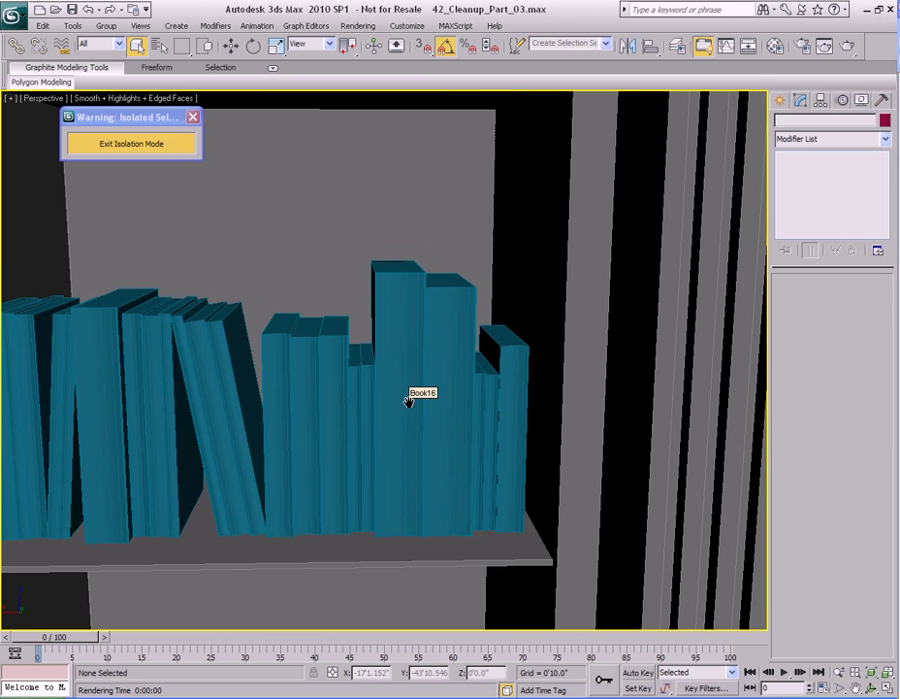
{"action": "middle_click_drag", "start_coordinate": [408, 401], "coordinate": [400, 370], "text": "alt"}
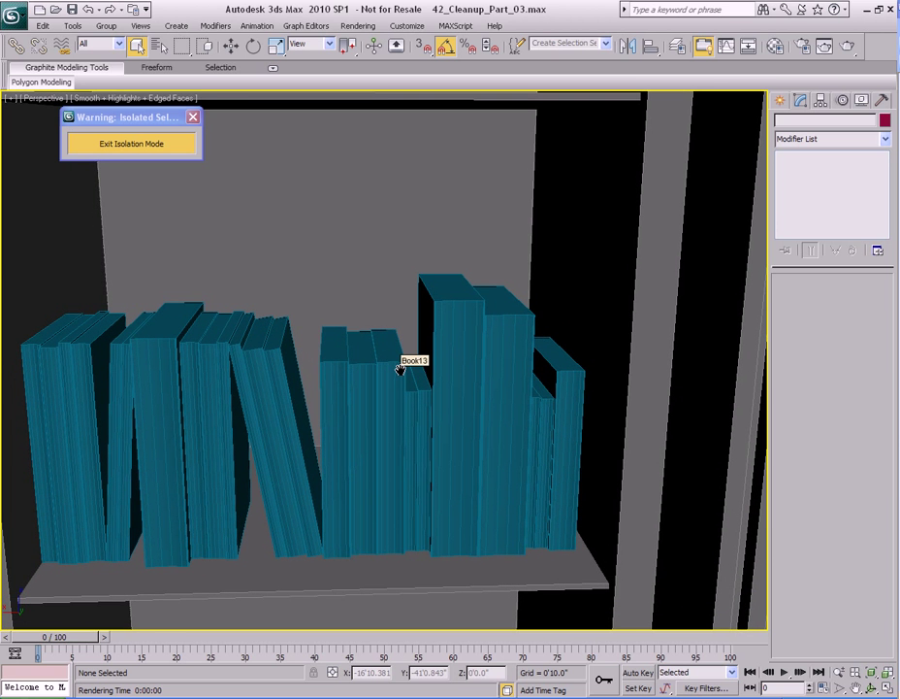
{"action": "middle_click_drag", "start_coordinate": [399, 369], "coordinate": [423, 393]}
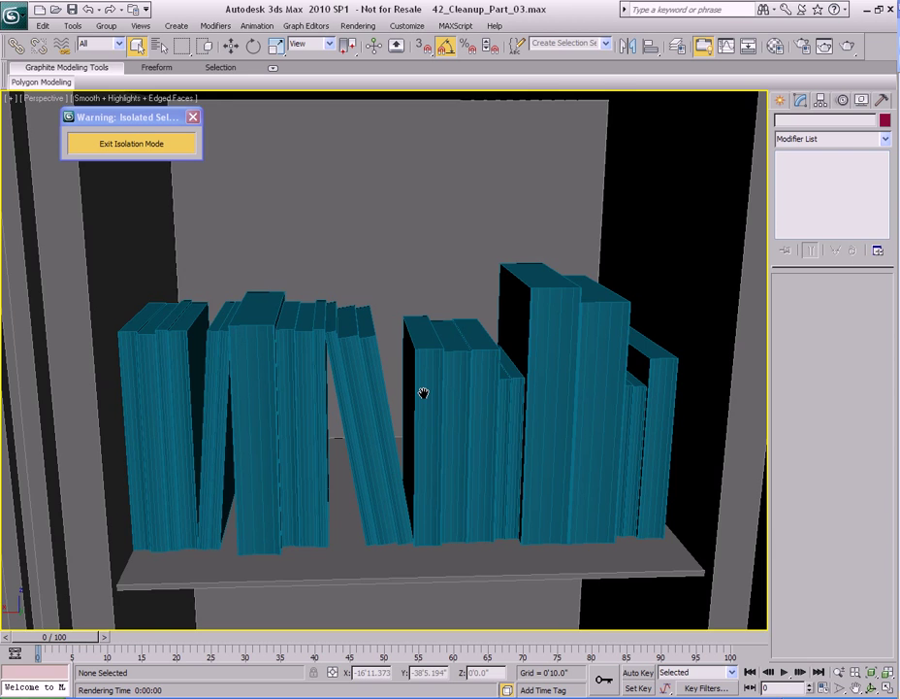
Clone the four upright books at the outer end of the original row as copies onto a shelf in the adjacent outer section.
{"action": "scroll", "coordinate": [423, 393], "scroll_direction": "down", "scroll_amount": 5}
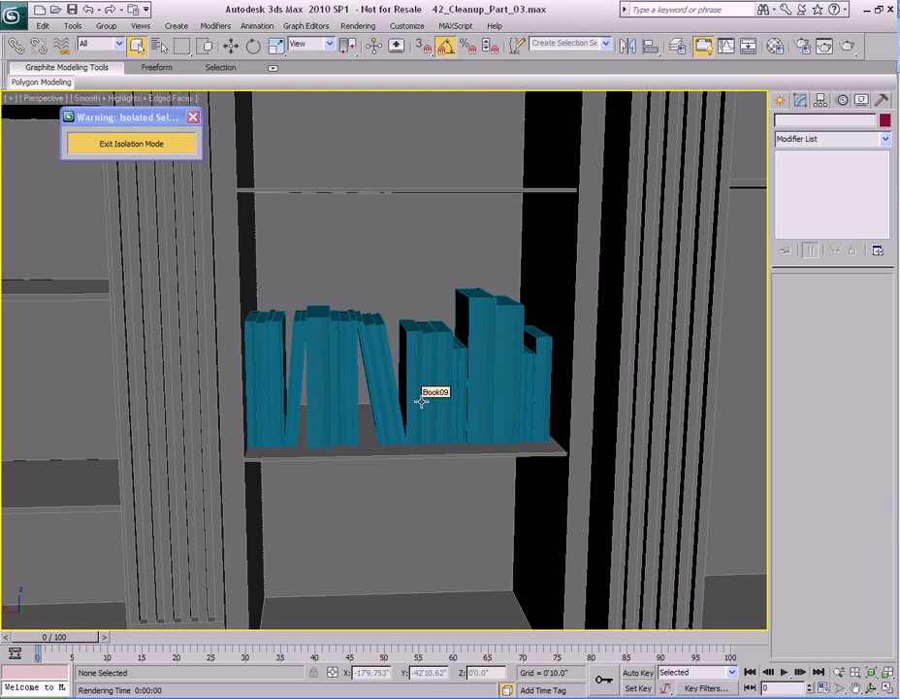
{"action": "middle_click_drag", "start_coordinate": [421, 384], "coordinate": [502, 396], "text": "alt"}
{"action": "scroll", "coordinate": [425, 396], "scroll_direction": "up", "scroll_amount": 4}
{"action": "middle_click_drag", "start_coordinate": [352, 363], "coordinate": [380, 360]}
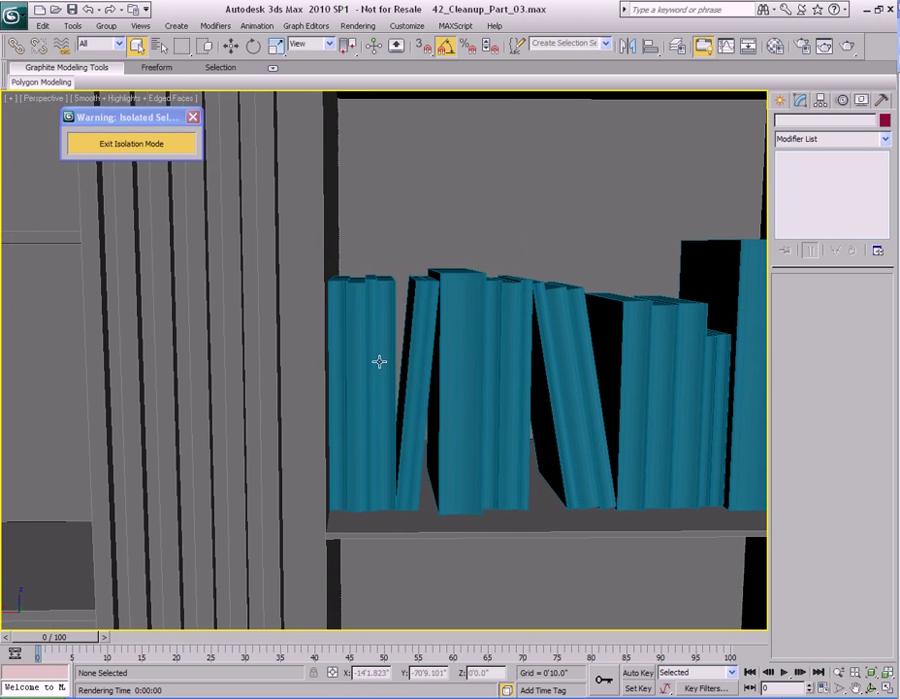
{"action": "left_click_drag", "start_coordinate": [378, 257], "coordinate": [329, 307]}
{"action": "scroll", "coordinate": [330, 311], "scroll_direction": "down", "scroll_amount": 4}
{"action": "middle_click_drag", "start_coordinate": [335, 314], "coordinate": [444, 313]}
{"action": "key", "text": "w"}
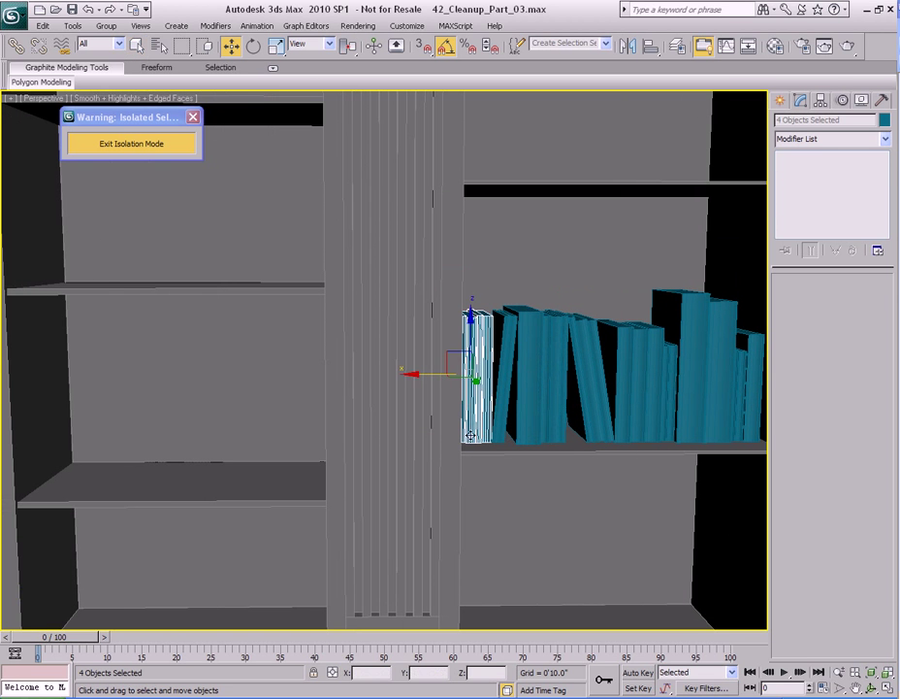
{"action": "left_click_drag", "start_coordinate": [451, 358], "coordinate": [199, 225], "text": "shift"}
{"action": "left_click", "coordinate": [444, 417]}
Position the four copied books over the outer section's shelf and rotate them to lie flat as a horizontal stack.
{"action": "mouse_move", "coordinate": [153, 297]}
{"action": "middle_mouse_down"}
{"action": "mouse_move", "coordinate": [345, 348]}
{"action": "mouse_move", "coordinate": [399, 372]}
{"action": "middle_mouse_up"}
{"action": "scroll", "coordinate": [400, 372], "scroll_direction": "up", "scroll_amount": 4}
{"action": "middle_click_drag", "start_coordinate": [471, 300], "coordinate": [421, 356]}
{"action": "left_click_drag", "start_coordinate": [440, 297], "coordinate": [298, 256]}
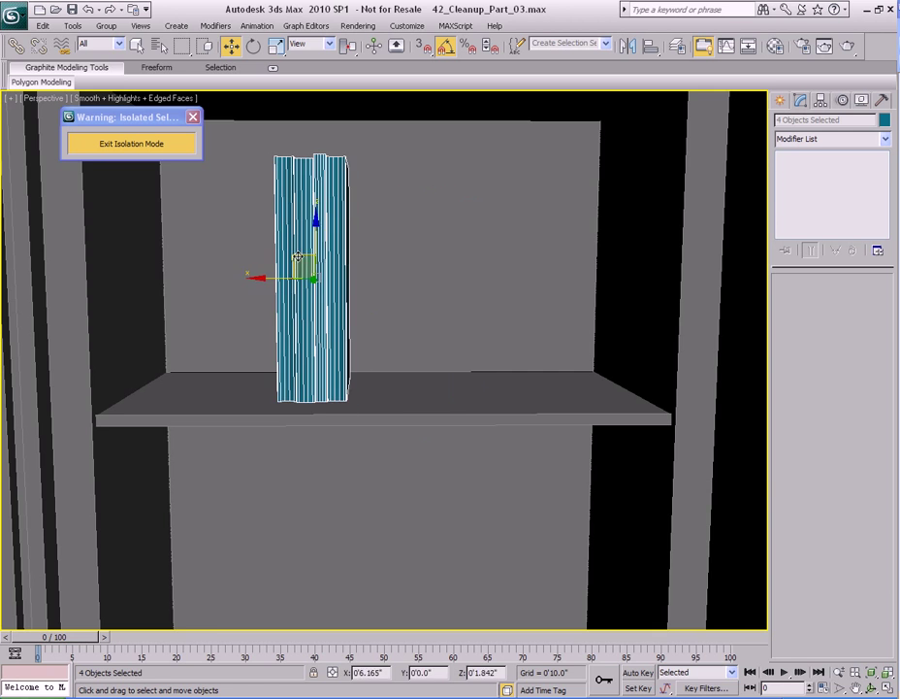
{"action": "left_click_drag", "start_coordinate": [358, 250], "coordinate": [375, 271]}
{"action": "middle_click_drag", "start_coordinate": [292, 314], "coordinate": [414, 312]}
{"action": "scroll", "coordinate": [418, 309], "scroll_direction": "up", "scroll_amount": 4}
{"action": "key", "text": "w"}
{"action": "key", "text": "z"}
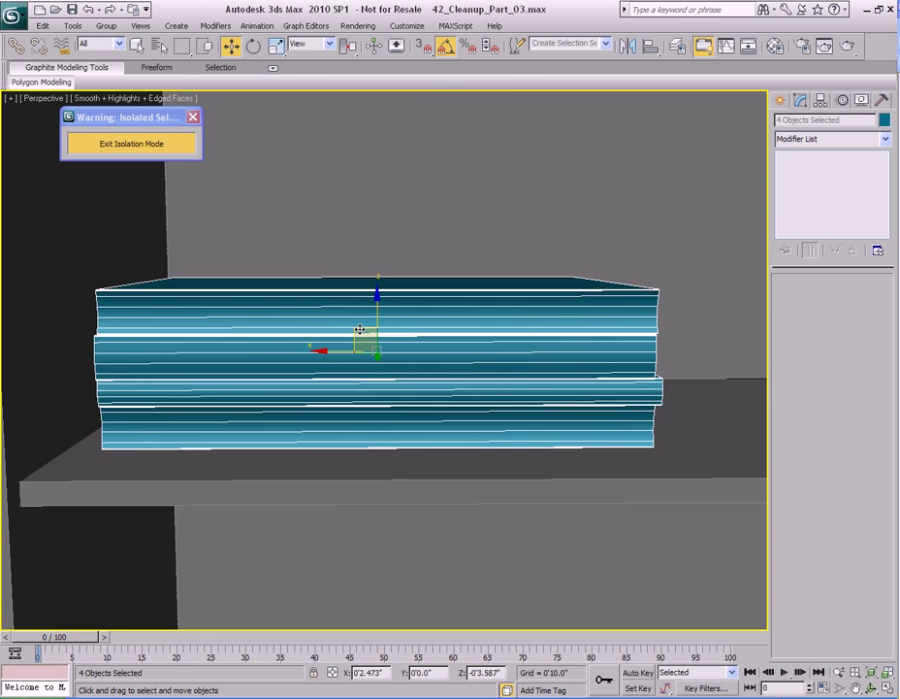
Lower the flat stack onto the shelf and move it along X towards the shelf's outer end.
{"action": "left_click_drag", "start_coordinate": [355, 333], "coordinate": [340, 370]}
{"action": "middle_click_drag", "start_coordinate": [341, 371], "coordinate": [451, 354], "text": "alt"}
{"action": "left_click_drag", "start_coordinate": [455, 311], "coordinate": [361, 331]}
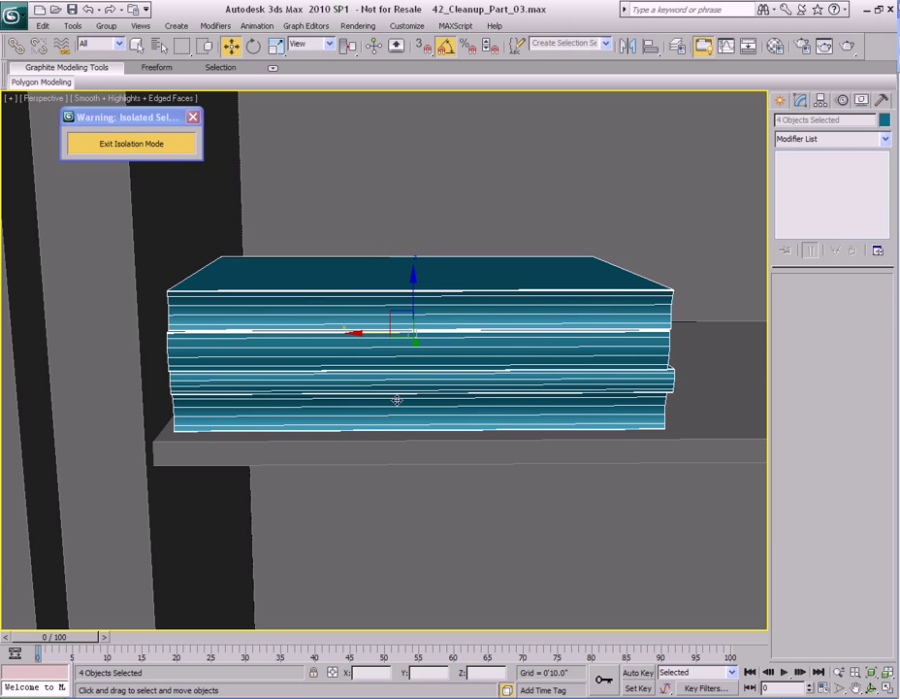
Offset individual books in the flat stack slightly along X, including Book53 and Book51, so their edges look uneven.
{"action": "mouse_move", "coordinate": [393, 407]}
{"action": "left_mouse_down"}
{"action": "mouse_move", "coordinate": [404, 408]}
{"action": "mouse_move", "coordinate": [393, 408]}
{"action": "left_mouse_up"}
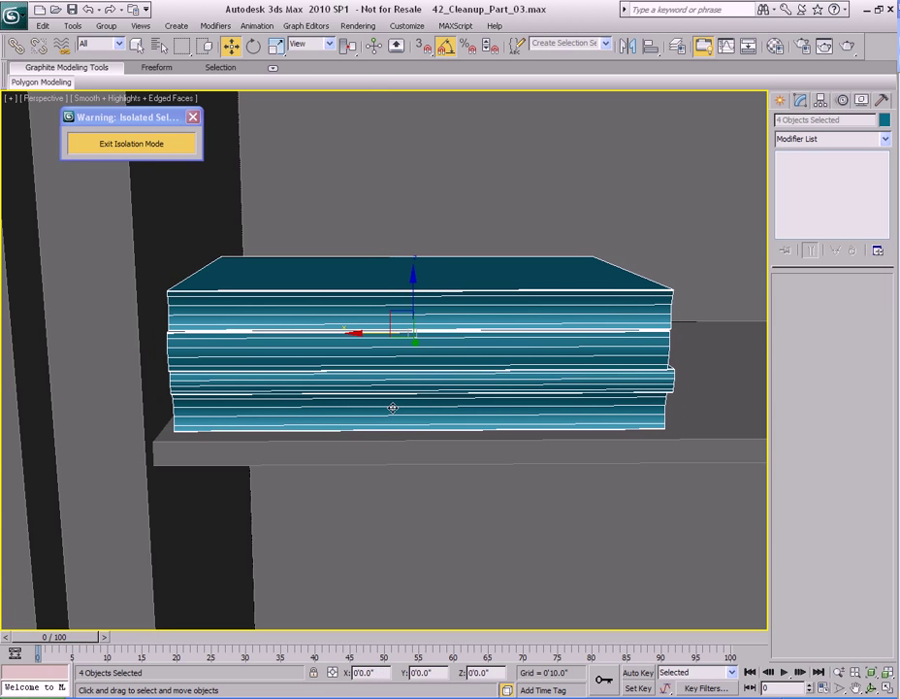
{"action": "left_click", "coordinate": [414, 422]}
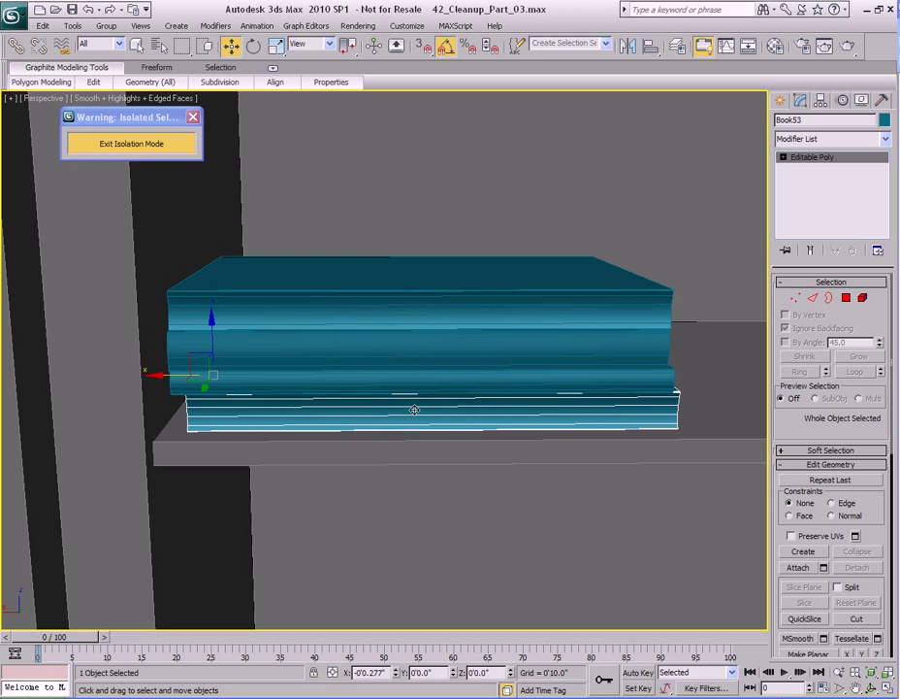
{"action": "left_click", "coordinate": [415, 357]}
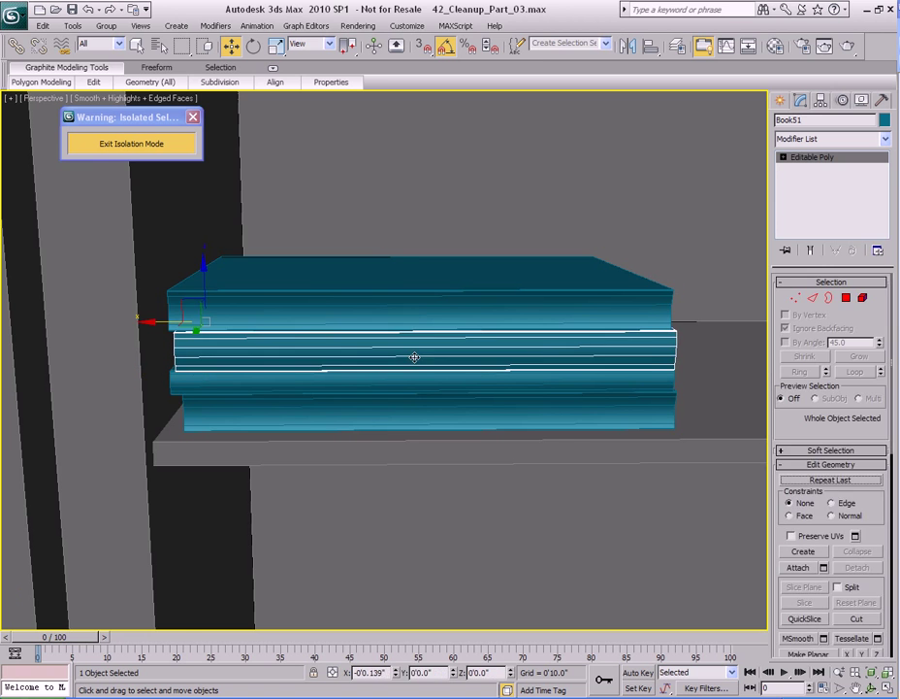
{"action": "left_click", "coordinate": [417, 308]}
{"action": "scroll", "coordinate": [476, 338], "scroll_direction": "down", "scroll_amount": 3}
{"action": "middle_click_drag", "start_coordinate": [453, 339], "coordinate": [403, 334]}
{"action": "scroll", "coordinate": [456, 354], "scroll_direction": "down", "scroll_amount": 5}
Clone the four flat books as a single copy placed directly on top of the existing stack.
{"action": "key", "text": "q"}
{"action": "middle_click_drag", "start_coordinate": [503, 368], "coordinate": [408, 353]}
{"action": "scroll", "coordinate": [393, 353], "scroll_direction": "up", "scroll_amount": 5}
{"action": "middle_click_drag", "start_coordinate": [325, 320], "coordinate": [467, 355]}
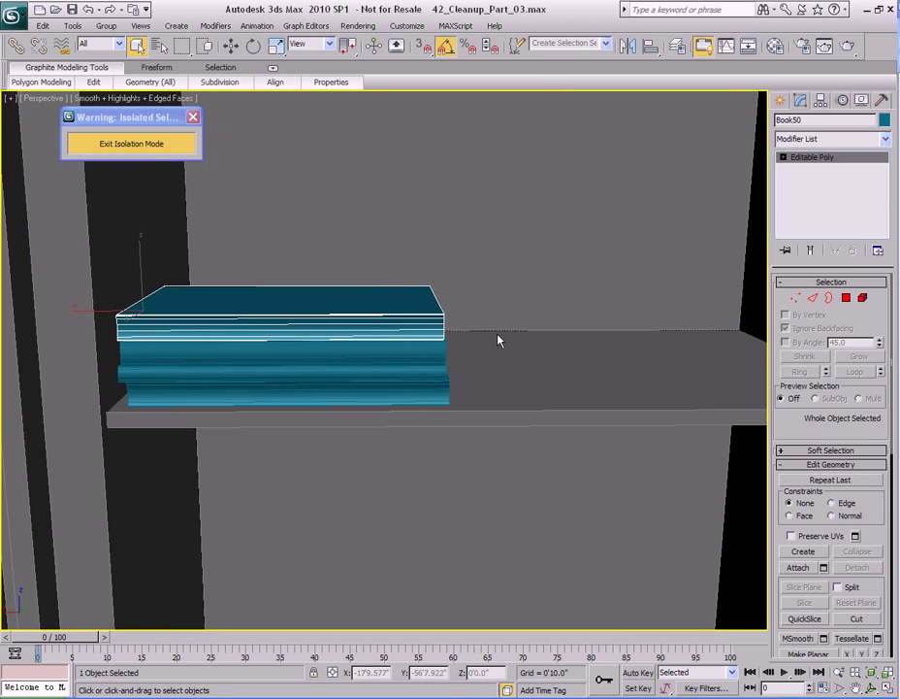
{"action": "left_click_drag", "start_coordinate": [521, 299], "coordinate": [412, 409]}
{"action": "middle_click_drag", "start_coordinate": [314, 378], "coordinate": [378, 377]}
{"action": "key", "text": "w"}
{"action": "left_click_drag", "start_coordinate": [348, 296], "coordinate": [350, 257], "text": "shift"}
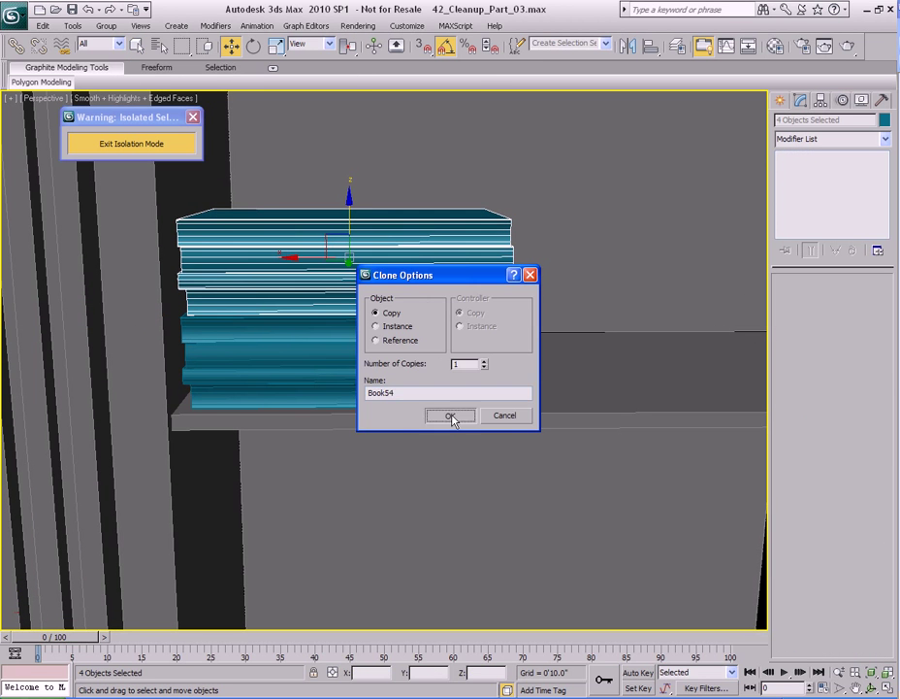
{"action": "left_click", "coordinate": [450, 415]}
{"action": "scroll", "coordinate": [392, 361], "scroll_direction": "up", "scroll_amount": 8}
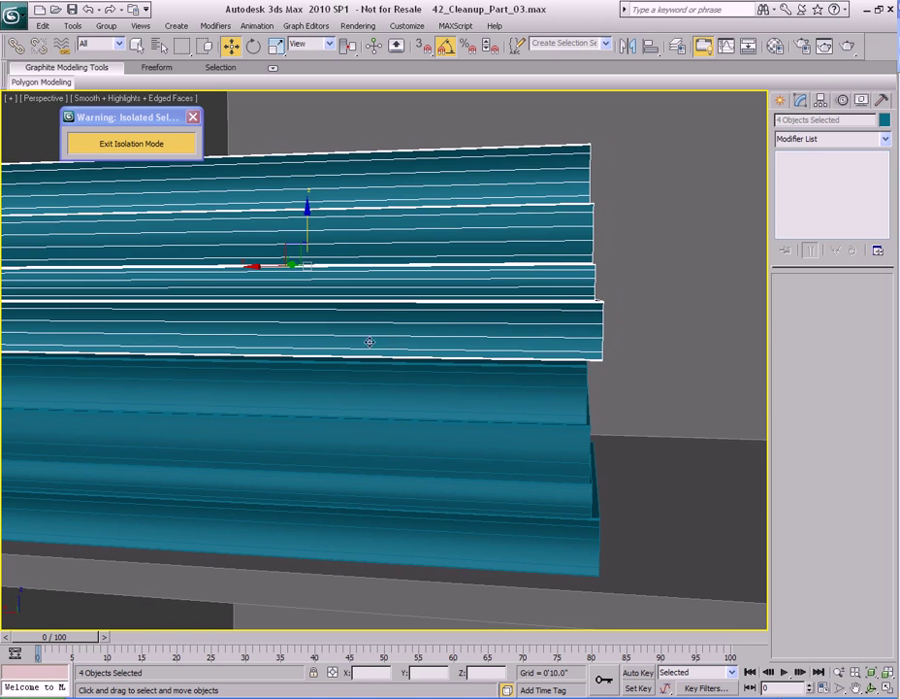
{"action": "middle_click_drag", "start_coordinate": [307, 211], "coordinate": [339, 356], "text": "alt"}
{"action": "scroll", "coordinate": [393, 352], "scroll_direction": "down", "scroll_amount": 8}
{"action": "scroll", "coordinate": [388, 355], "scroll_direction": "down", "scroll_amount": 4}
Clone 13 books from the original row as a single copy onto the outer section's shelf beside the flat stack.
{"action": "key", "text": "q"}
{"action": "middle_click_drag", "start_coordinate": [403, 355], "coordinate": [335, 355], "text": "alt"}
{"action": "scroll", "coordinate": [479, 348], "scroll_direction": "down", "scroll_amount": 4}
{"action": "middle_click_drag", "start_coordinate": [543, 369], "coordinate": [378, 317]}
{"action": "mouse_move", "coordinate": [421, 299]}
{"action": "left_mouse_down"}
{"action": "mouse_move", "coordinate": [347, 362]}
{"action": "mouse_move", "coordinate": [320, 365]}
{"action": "mouse_move", "coordinate": [225, 306]}
{"action": "mouse_move", "coordinate": [247, 297]}
{"action": "mouse_move", "coordinate": [346, 349]}
{"action": "mouse_move", "coordinate": [163, 228]}
{"action": "left_mouse_up"}
{"action": "key", "text": "w"}
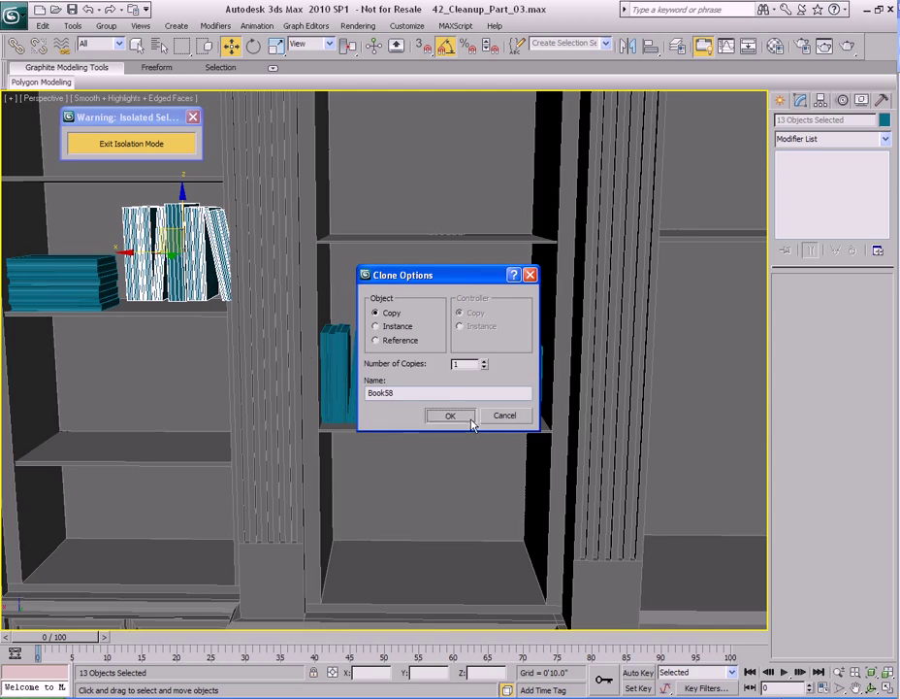
{"action": "left_click", "coordinate": [450, 416]}
Place the 13 copied books on the shelf surface, with their upright end against the flat stack.
{"action": "scroll", "coordinate": [474, 311], "scroll_direction": "up", "scroll_amount": 6}
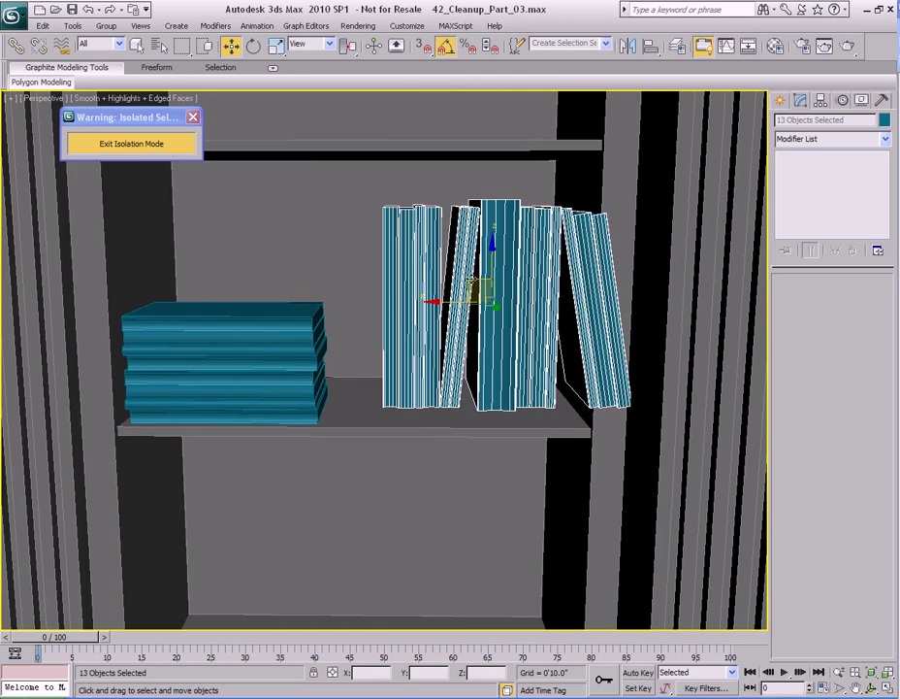
{"action": "scroll", "coordinate": [473, 284], "scroll_direction": "up", "scroll_amount": 6}
{"action": "left_click_drag", "start_coordinate": [459, 262], "coordinate": [410, 249]}
{"action": "middle_click_drag", "start_coordinate": [510, 313], "coordinate": [430, 276], "text": "alt"}
{"action": "scroll", "coordinate": [429, 275], "scroll_direction": "up", "scroll_amount": 3}
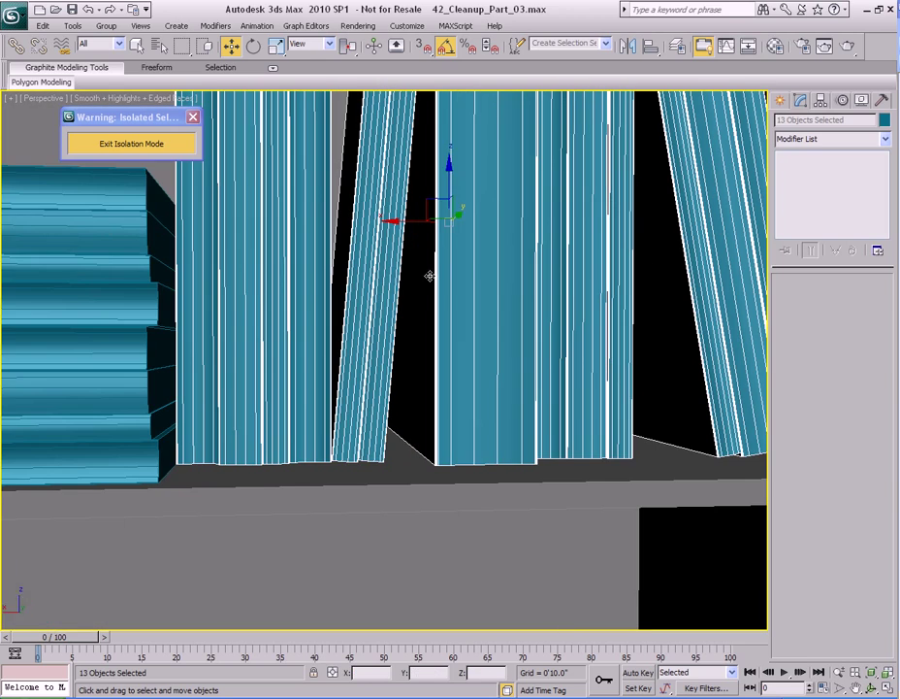
{"action": "left_click_drag", "start_coordinate": [459, 177], "coordinate": [446, 186]}
{"action": "middle_click_drag", "start_coordinate": [446, 185], "coordinate": [440, 241], "text": "alt"}
{"action": "left_click_drag", "start_coordinate": [428, 221], "coordinate": [425, 217]}
{"action": "middle_click_drag", "start_coordinate": [425, 217], "coordinate": [431, 298], "text": "alt"}
{"action": "scroll", "coordinate": [506, 267], "scroll_direction": "down", "scroll_amount": 4}
{"action": "scroll", "coordinate": [355, 335], "scroll_direction": "up", "scroll_amount": 2}
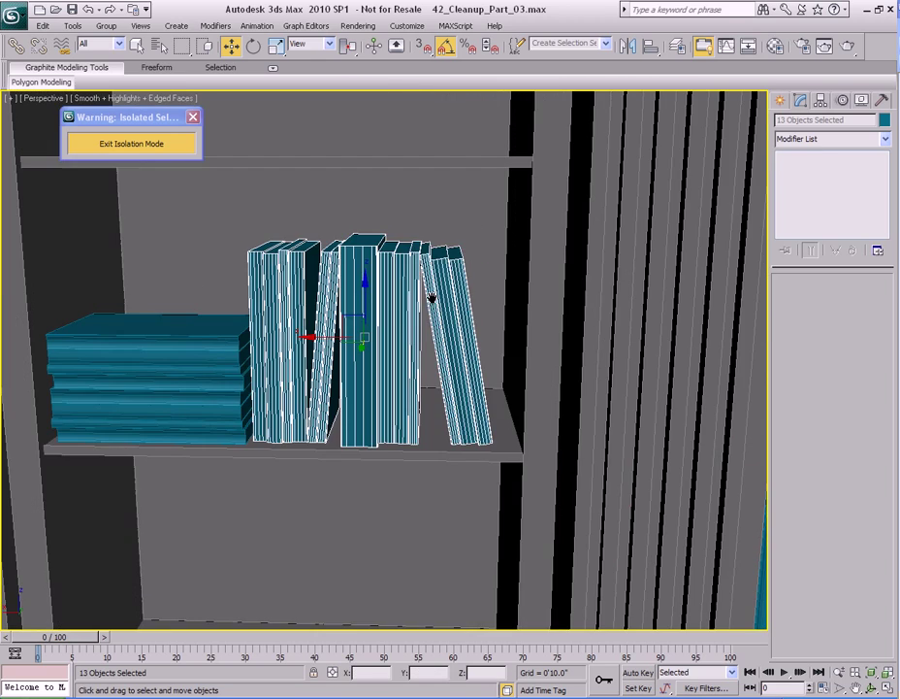
Mirror the 13 copied books on the outer section's shelf about the X axis with No Clone.
{"action": "left_click", "coordinate": [626, 46]}
{"action": "left_click_drag", "start_coordinate": [442, 239], "coordinate": [608, 171]}
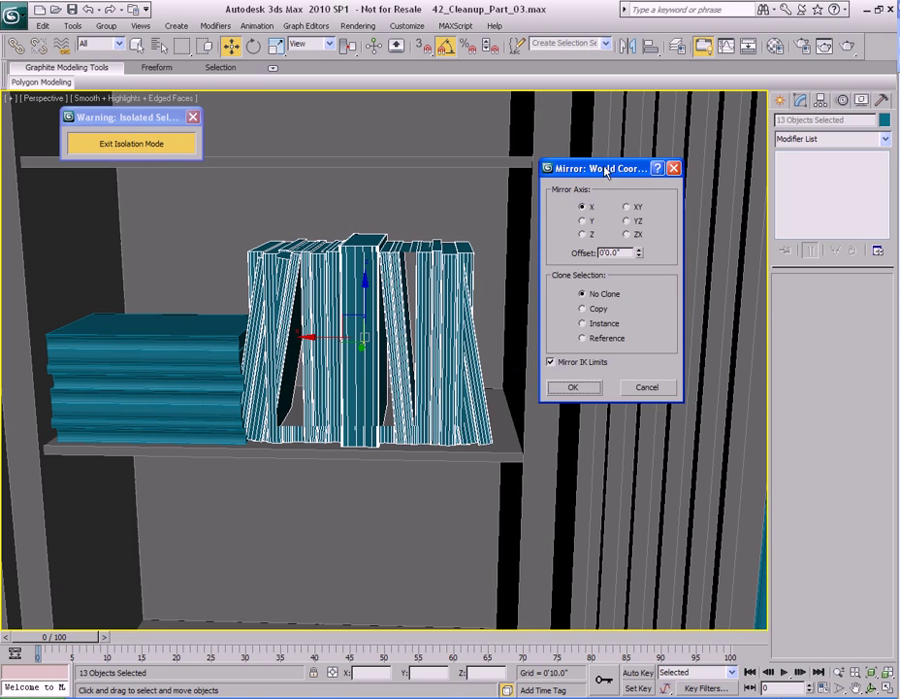
{"action": "left_click", "coordinate": [573, 387]}
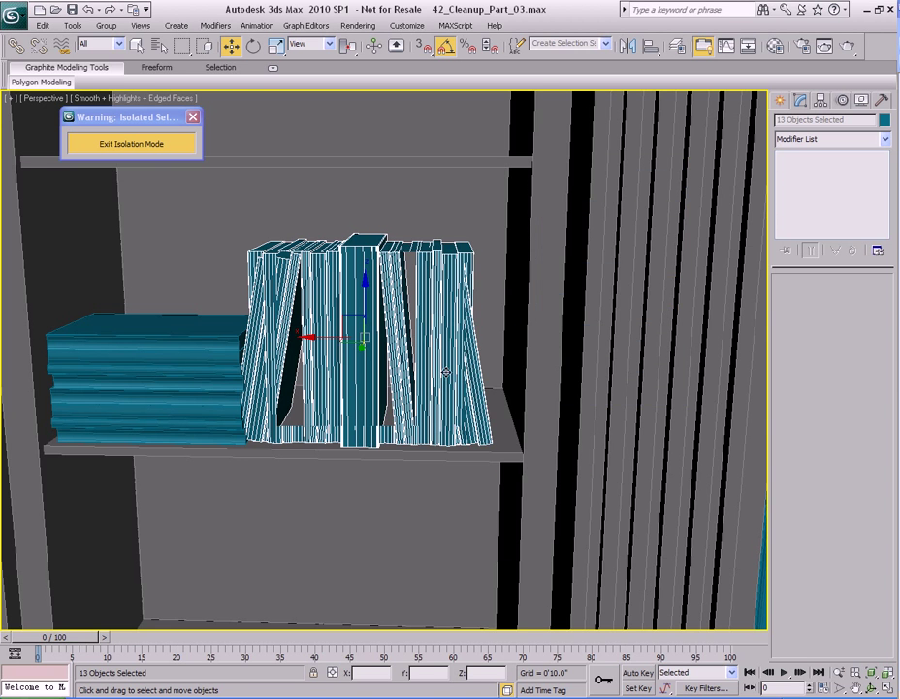
Slide the mirrored 13 books along X away from the flat stack, up to the opposite side of the shelf.
{"action": "scroll", "coordinate": [445, 371], "scroll_direction": "up", "scroll_amount": 5}
{"action": "left_click_drag", "start_coordinate": [331, 333], "coordinate": [374, 333]}
{"action": "middle_click_drag", "start_coordinate": [425, 336], "coordinate": [341, 347], "text": "alt"}
{"action": "scroll", "coordinate": [352, 341], "scroll_direction": "up", "scroll_amount": 3}
{"action": "left_click_drag", "start_coordinate": [207, 347], "coordinate": [209, 341]}
{"action": "middle_click_drag", "start_coordinate": [191, 353], "coordinate": [429, 364]}
{"action": "scroll", "coordinate": [430, 364], "scroll_direction": "down", "scroll_amount": 3}
{"action": "middle_click_drag", "start_coordinate": [344, 370], "coordinate": [474, 356], "text": "alt"}
{"action": "scroll", "coordinate": [473, 357], "scroll_direction": "down", "scroll_amount": 3}
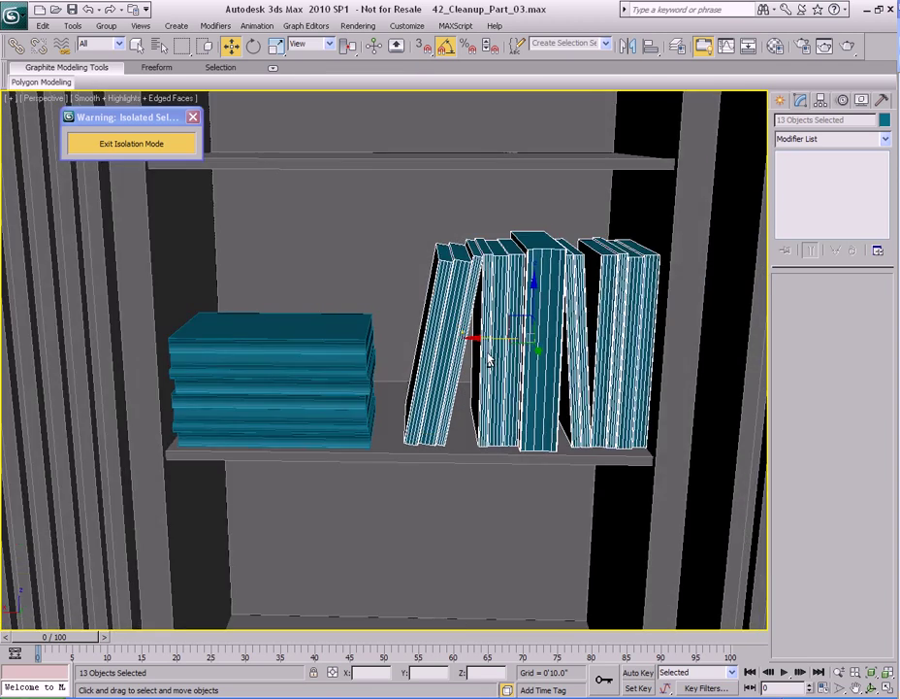
Clone the middle leaning book, Book66, as a single copy along X to the end of the leaning group.
{"action": "scroll", "coordinate": [464, 364], "scroll_direction": "up", "scroll_amount": 4}
{"action": "key", "text": "q"}
{"action": "scroll", "coordinate": [464, 364], "scroll_direction": "up", "scroll_amount": 3}
{"action": "left_click", "coordinate": [502, 312]}
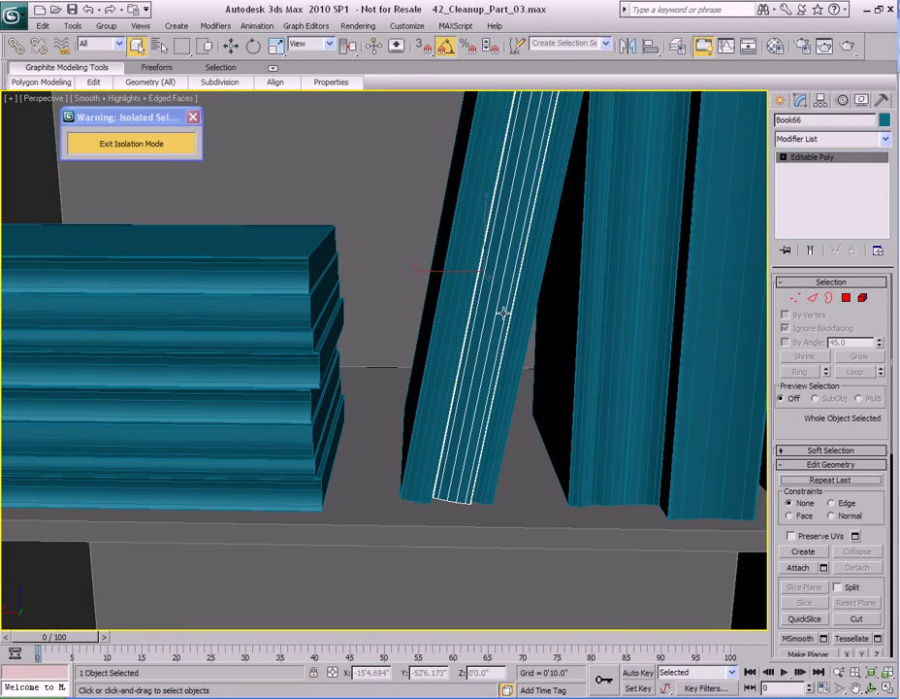
{"action": "scroll", "coordinate": [485, 316], "scroll_direction": "up", "scroll_amount": 1}
{"action": "key", "text": "w"}
{"action": "scroll", "coordinate": [466, 320], "scroll_direction": "up", "scroll_amount": 3}
{"action": "scroll", "coordinate": [447, 325], "scroll_direction": "down", "scroll_amount": 2}
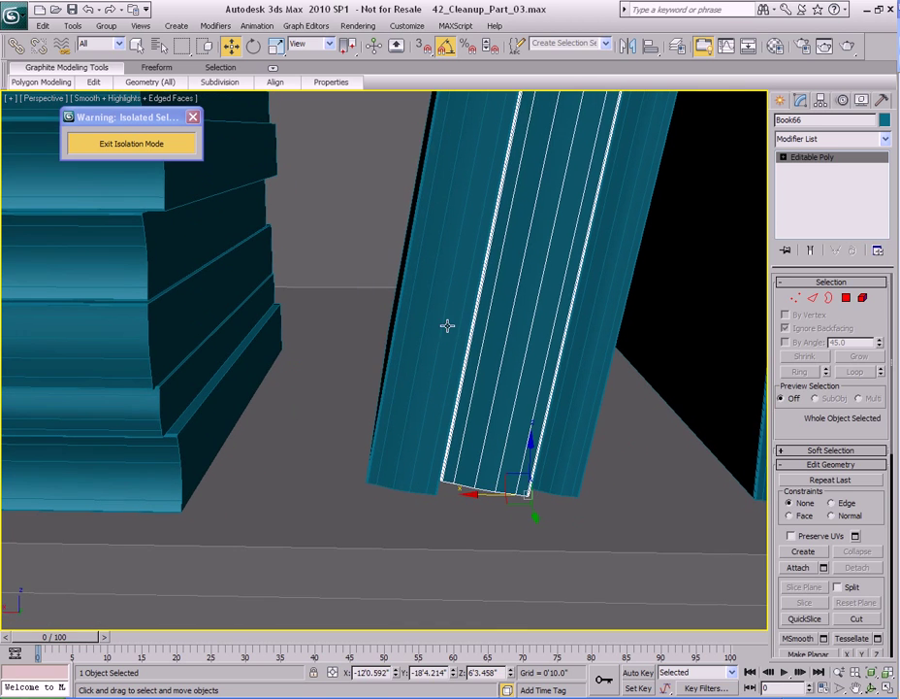
{"action": "mouse_move", "coordinate": [482, 493]}
{"action": "left_mouse_down", "text": "shift"}
{"action": "mouse_move", "coordinate": [311, 477]}
{"action": "mouse_move", "coordinate": [321, 479]}
{"action": "left_mouse_up", "text": "shift"}
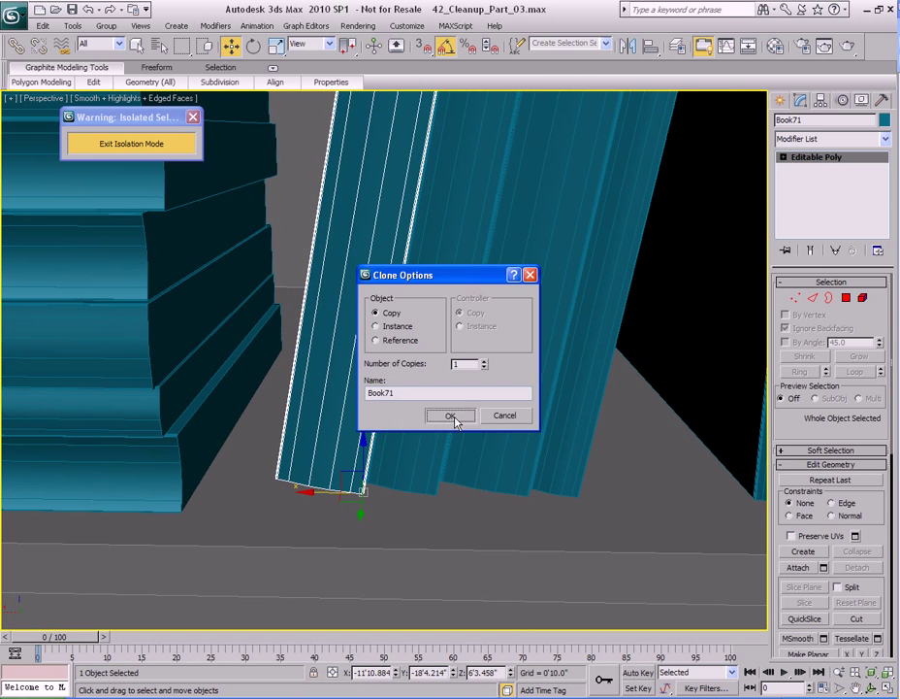
{"action": "left_click", "coordinate": [450, 416]}
Clone the leaning book nearest the upright ones as a single copy along X, close to the base of the flat stack.
{"action": "mouse_move", "coordinate": [322, 377]}
{"action": "middle_mouse_down", "text": "alt"}
{"action": "mouse_move", "coordinate": [418, 402]}
{"action": "mouse_move", "coordinate": [477, 454]}
{"action": "mouse_move", "coordinate": [515, 369]}
{"action": "middle_mouse_up", "text": "alt"}
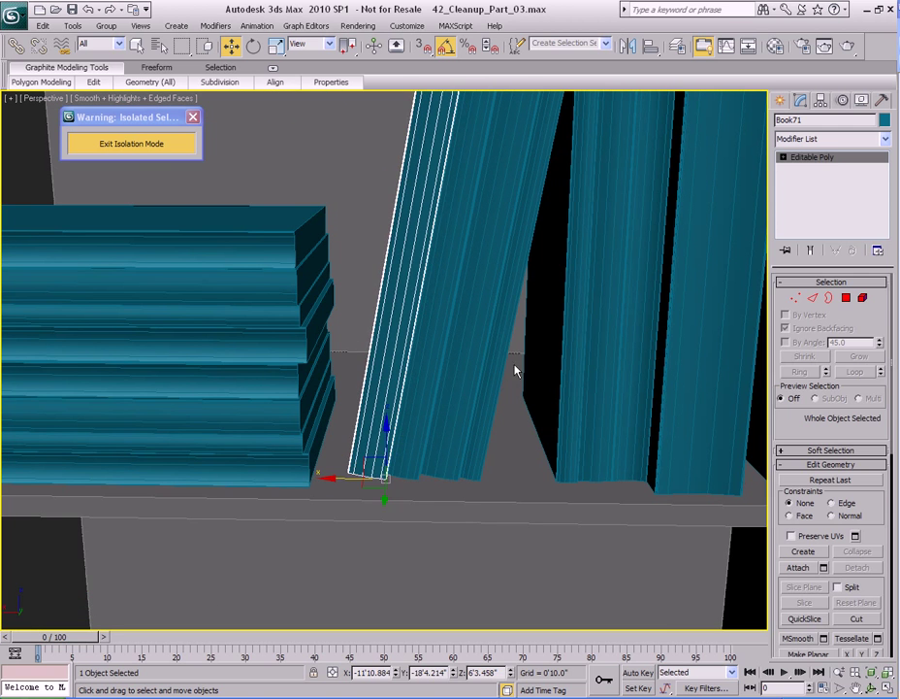
{"action": "left_click", "coordinate": [489, 372]}
{"action": "left_click_drag", "start_coordinate": [445, 479], "coordinate": [307, 477], "text": "shift"}
{"action": "key", "text": "Return"}
{"action": "scroll", "coordinate": [367, 456], "scroll_direction": "up", "scroll_amount": 6}
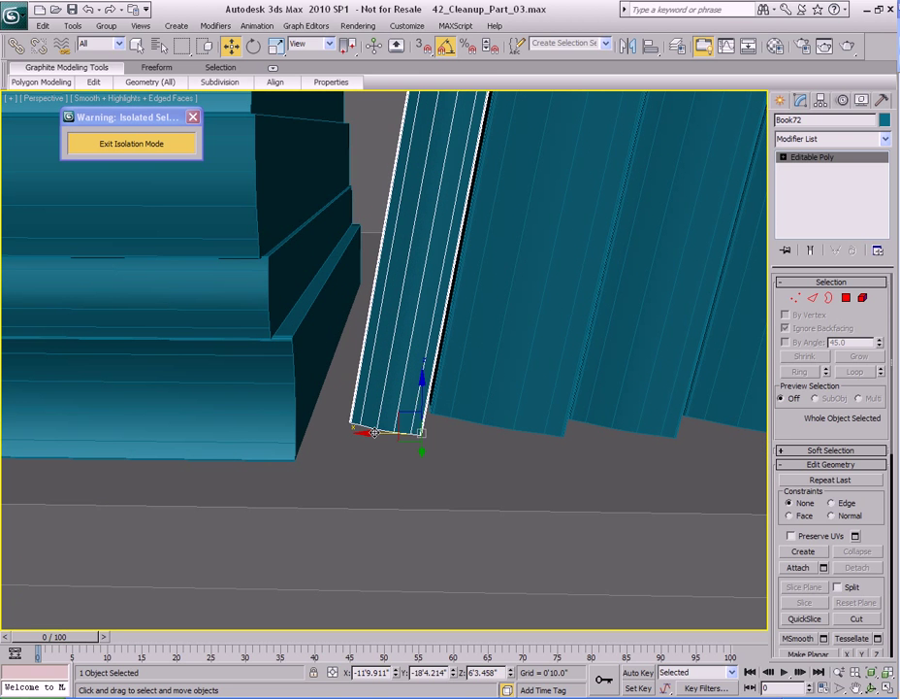
{"action": "left_click_drag", "start_coordinate": [375, 433], "coordinate": [330, 433]}
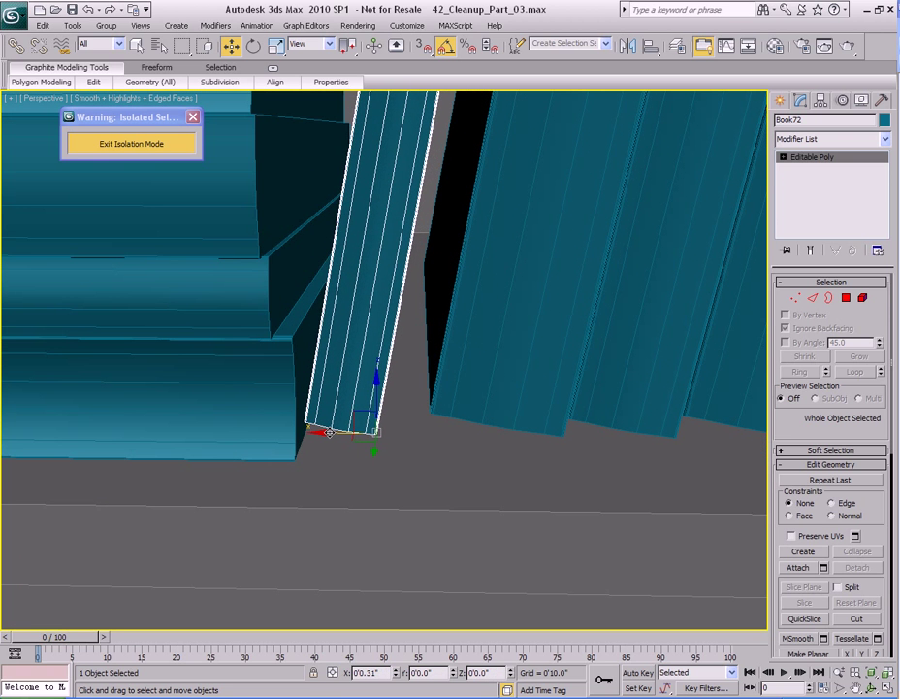
Rotate the newly cloned end book about Y until its top leans against the neighbouring leaning books.
{"action": "scroll", "coordinate": [407, 381], "scroll_direction": "down", "scroll_amount": 10}
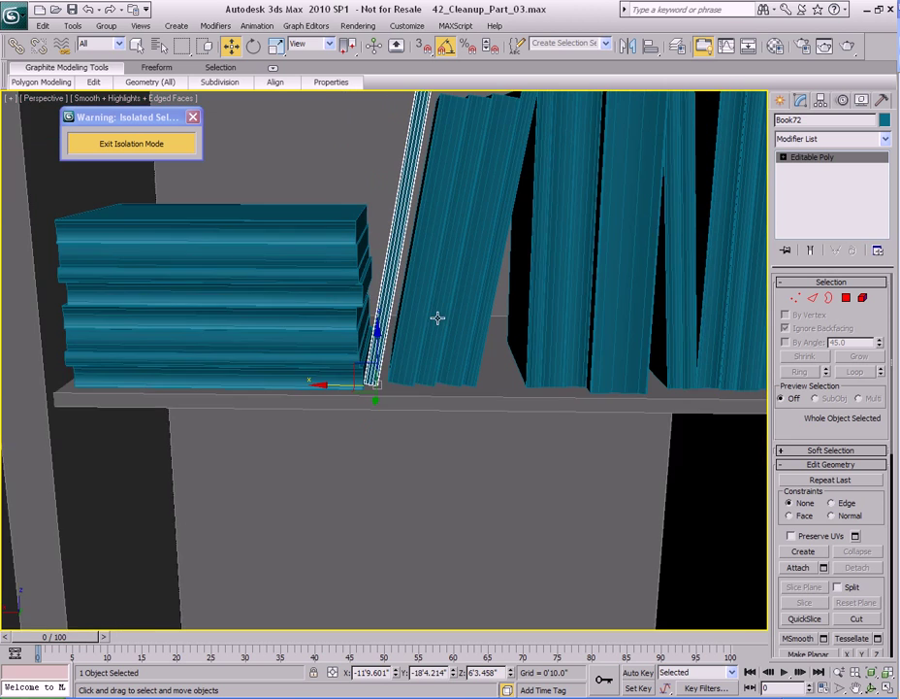
{"action": "key", "text": "e"}
{"action": "mouse_move", "coordinate": [393, 399]}
{"action": "left_mouse_down"}
{"action": "mouse_move", "coordinate": [386, 392]}
{"action": "mouse_move", "coordinate": [400, 400]}
{"action": "left_mouse_up"}
{"action": "scroll", "coordinate": [401, 398], "scroll_direction": "up", "scroll_amount": 8}
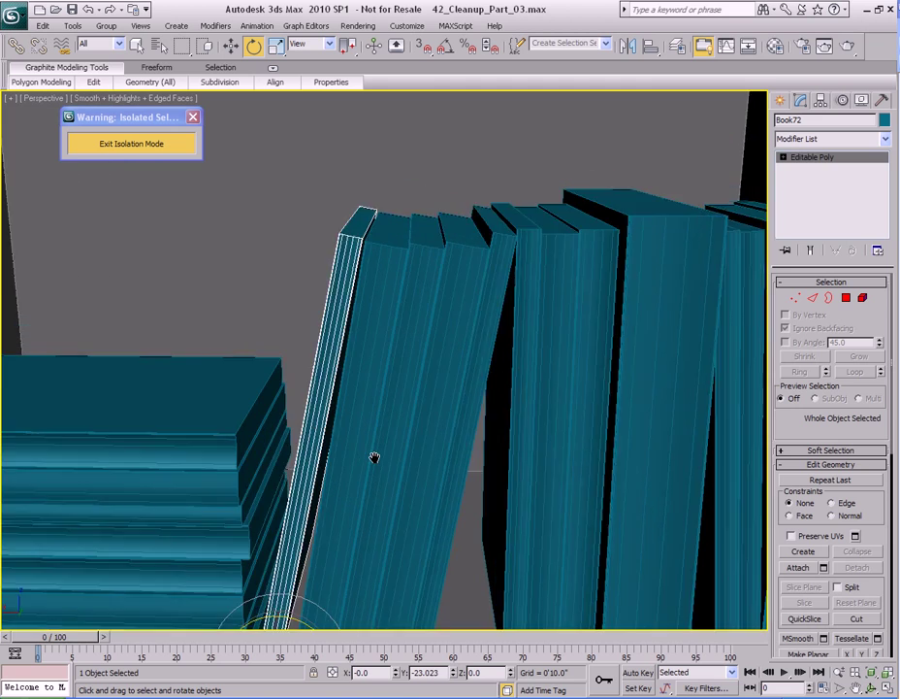
{"action": "middle_click_drag", "start_coordinate": [406, 456], "coordinate": [478, 357]}
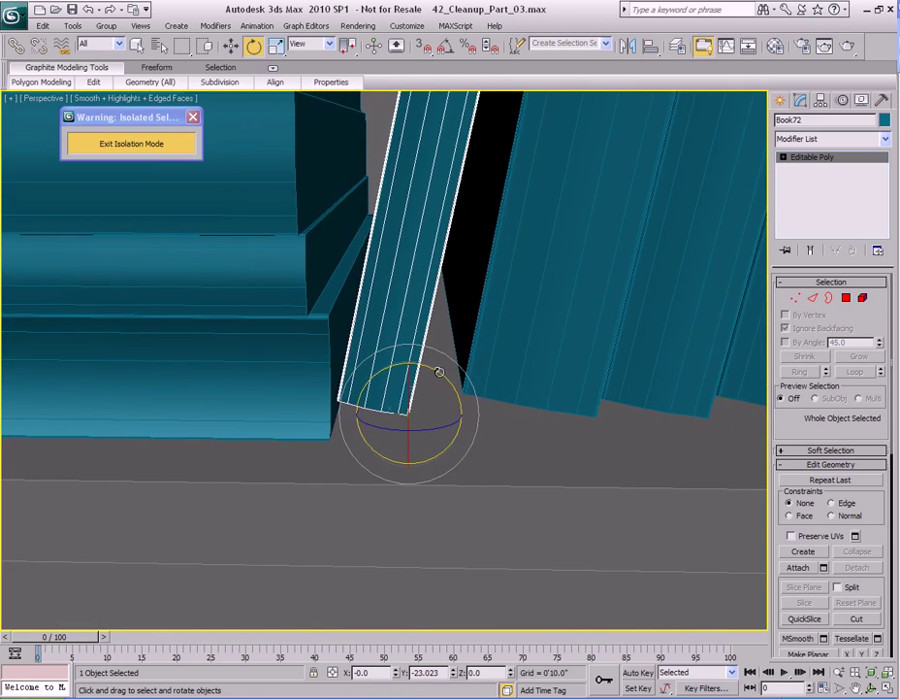
{"action": "left_click_drag", "start_coordinate": [439, 372], "coordinate": [441, 373]}
{"action": "scroll", "coordinate": [441, 373], "scroll_direction": "down", "scroll_amount": 10}
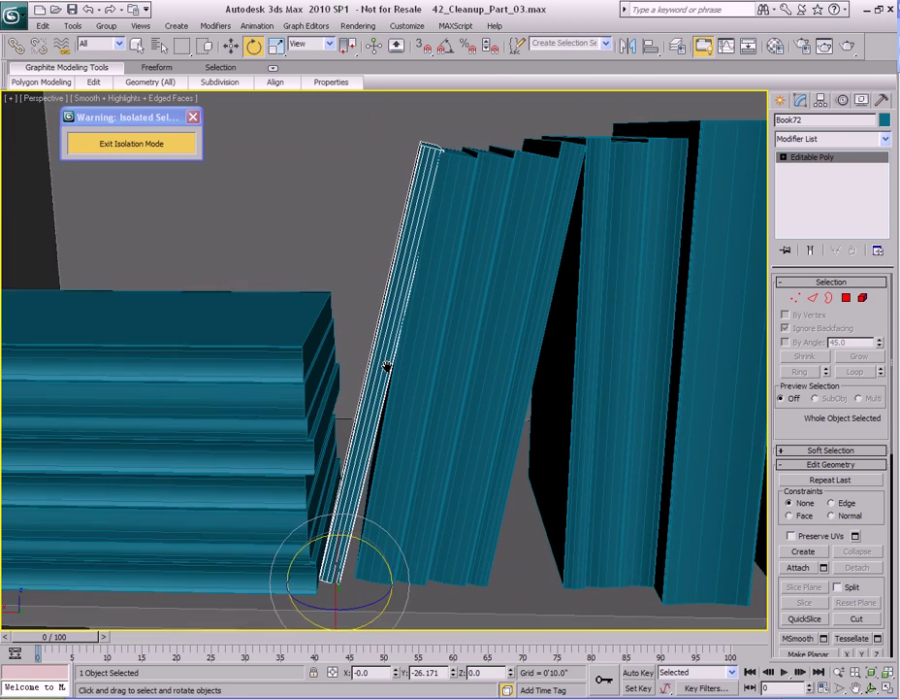
Shift the end book slightly along X and adjust its Y tilt by about 1.7 degrees so it rests against its neighbour.
{"action": "middle_click_drag", "start_coordinate": [387, 367], "coordinate": [406, 338]}
{"action": "key", "text": "w"}
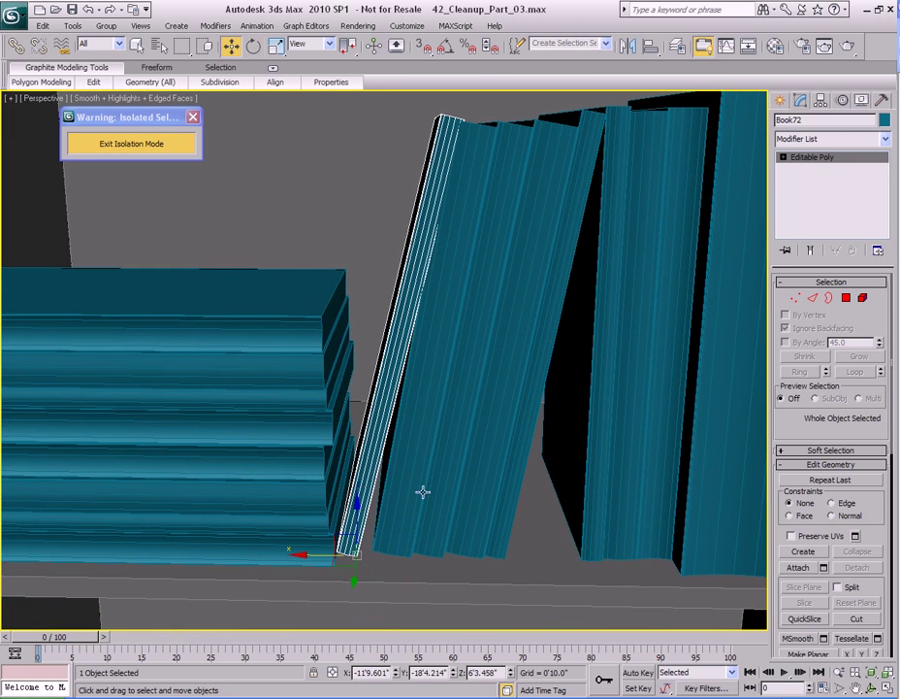
{"action": "left_click_drag", "start_coordinate": [314, 554], "coordinate": [338, 548]}
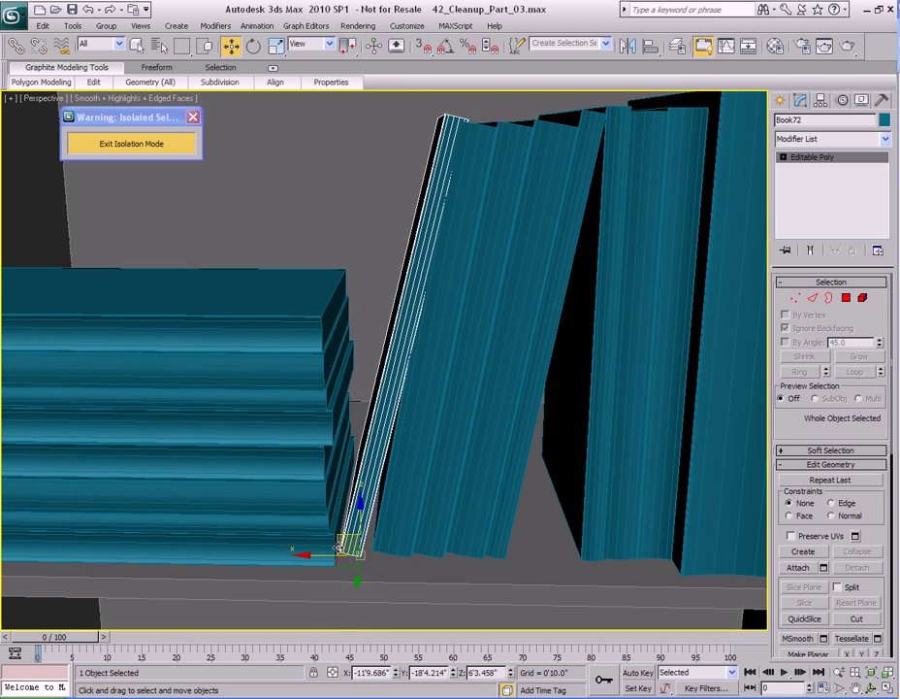
{"action": "left_click_drag", "start_coordinate": [376, 512], "coordinate": [375, 510]}
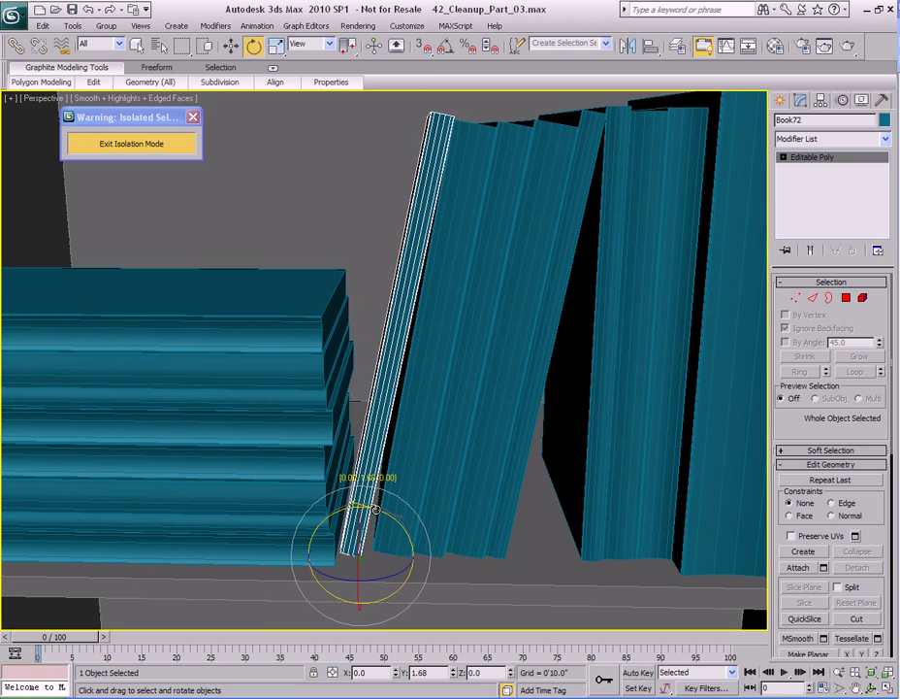
{"action": "left_click_drag", "start_coordinate": [328, 555], "coordinate": [325, 555]}
{"action": "middle_click_drag", "start_coordinate": [476, 253], "coordinate": [417, 351]}
{"action": "scroll", "coordinate": [417, 351], "scroll_direction": "up", "scroll_amount": 5}
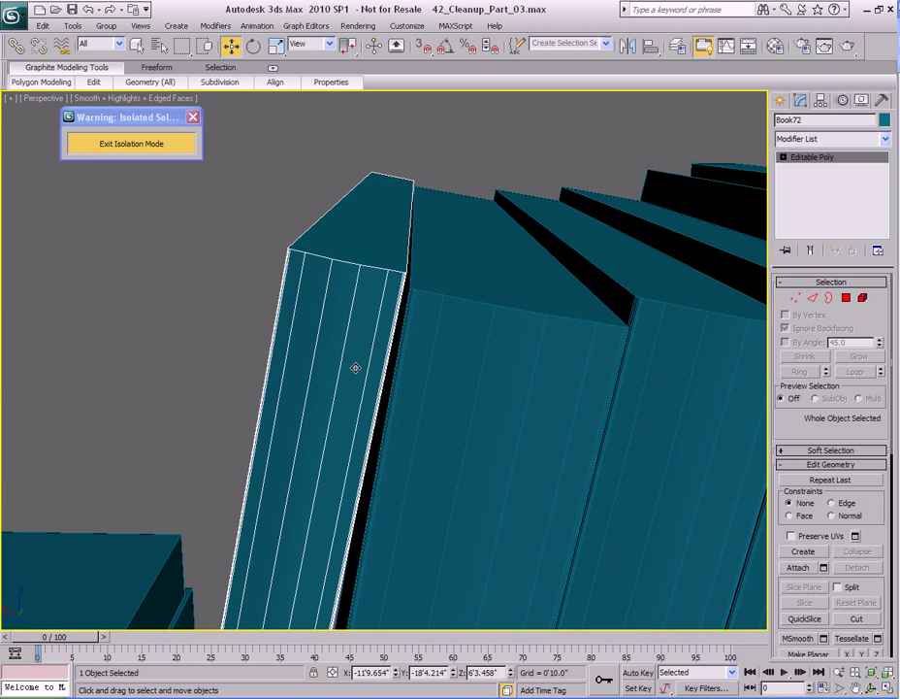
{"action": "left_click_drag", "start_coordinate": [356, 367], "coordinate": [358, 368]}
Render the perspective view to check the arrangement in the outer section, and close the rendered frame.
{"action": "scroll", "coordinate": [345, 458], "scroll_direction": "down", "scroll_amount": 3}
{"action": "middle_click_drag", "start_coordinate": [344, 458], "coordinate": [397, 331]}
{"action": "middle_click_drag", "start_coordinate": [398, 500], "coordinate": [453, 296]}
{"action": "middle_click_drag", "start_coordinate": [443, 440], "coordinate": [414, 288]}
{"action": "scroll", "coordinate": [416, 289], "scroll_direction": "down", "scroll_amount": 6}
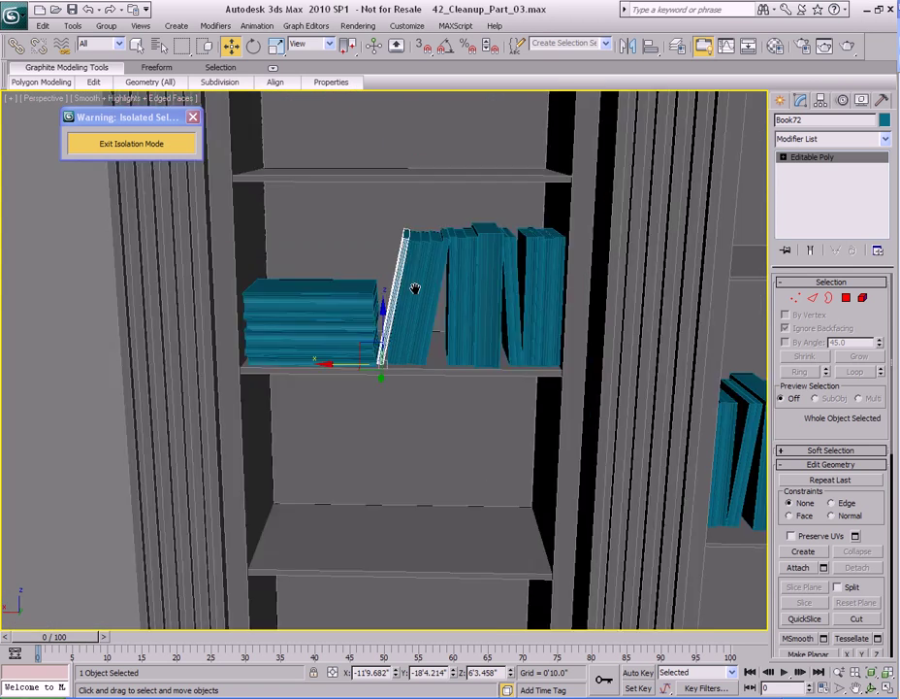
{"action": "key", "text": "q"}
{"action": "key", "text": "shift+q"}
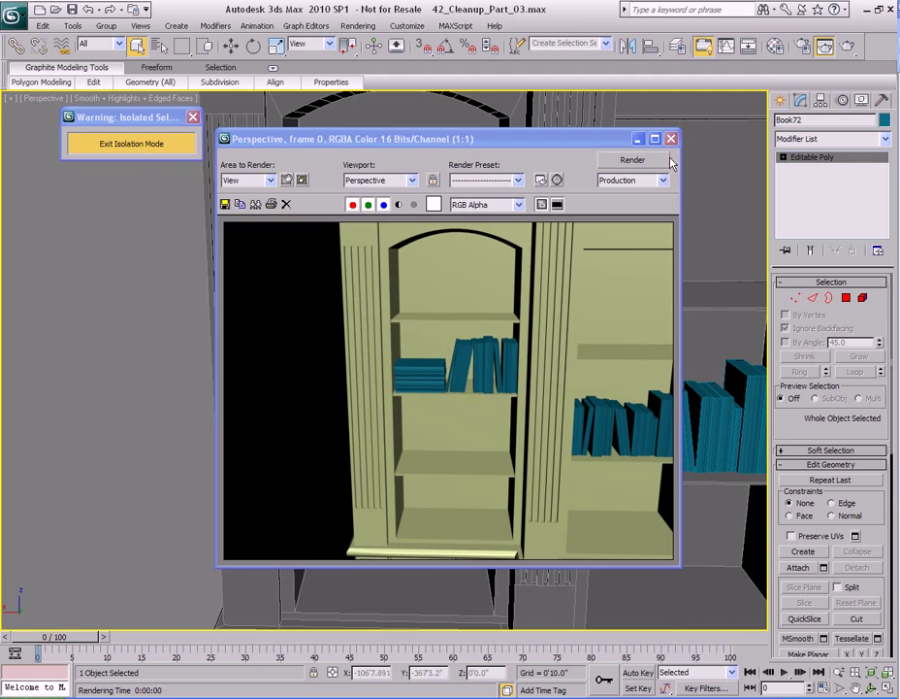
{"action": "left_click", "coordinate": [670, 138]}
Clone the 26-book row right of the TV opening as a single copy to the shelf above the books left of it.
{"action": "scroll", "coordinate": [434, 408], "scroll_direction": "down", "scroll_amount": 6}
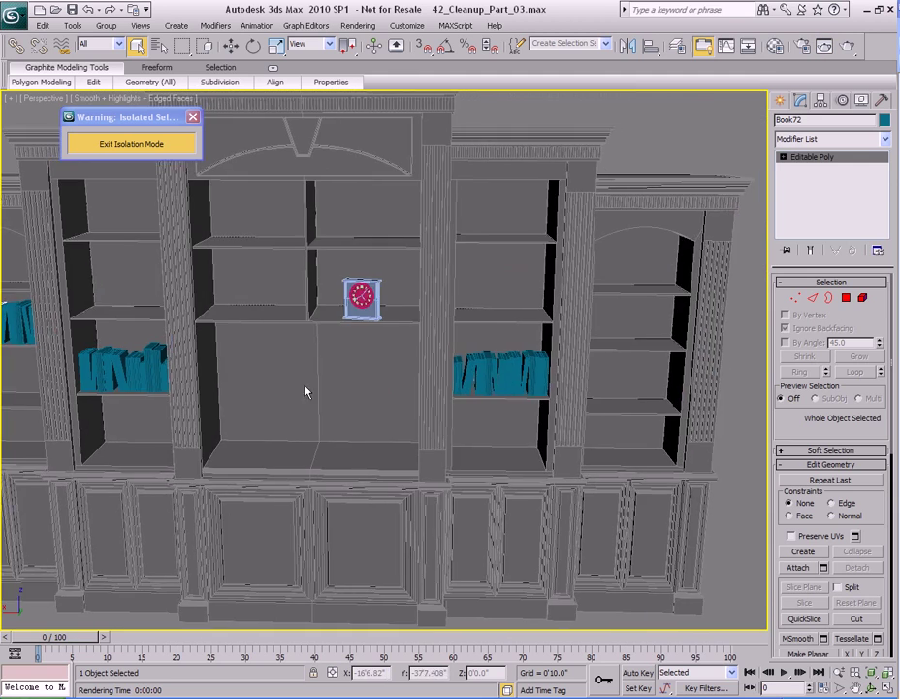
{"action": "middle_click_drag", "start_coordinate": [306, 391], "coordinate": [503, 364], "text": "alt"}
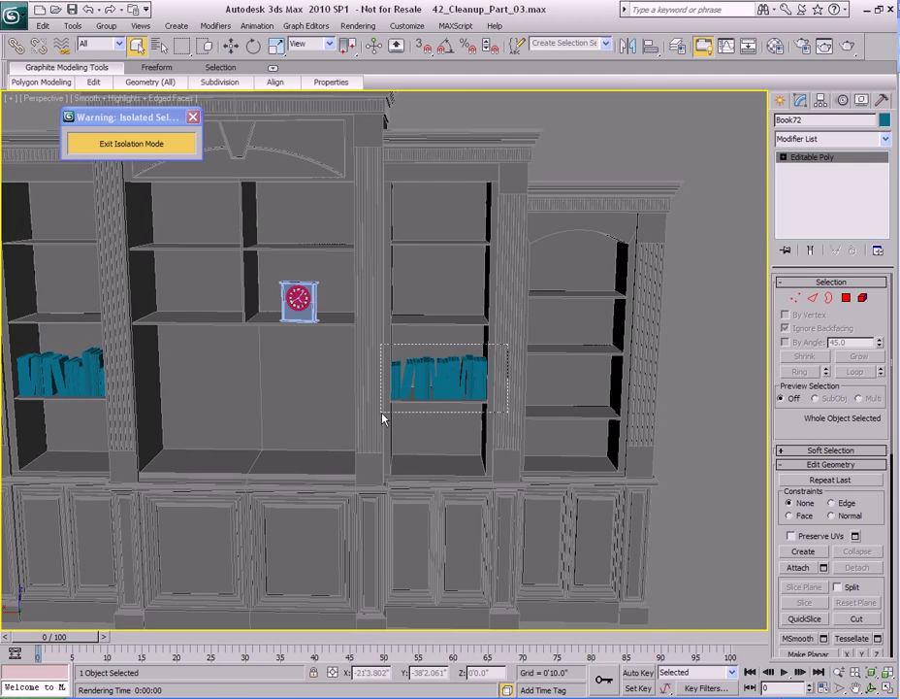
{"action": "left_click_drag", "start_coordinate": [382, 413], "coordinate": [380, 414]}
{"action": "middle_click_drag", "start_coordinate": [351, 423], "coordinate": [449, 401]}
{"action": "left_click_drag", "start_coordinate": [516, 337], "coordinate": [153, 247], "text": "shift"}
{"action": "left_click", "coordinate": [454, 415]}
Place the 26 copied books on the shelf surface and align them within the inner section left of the TV opening.
{"action": "mouse_move", "coordinate": [188, 338]}
{"action": "middle_mouse_down"}
{"action": "mouse_move", "coordinate": [514, 391]}
{"action": "mouse_move", "coordinate": [427, 390]}
{"action": "mouse_move", "coordinate": [454, 387]}
{"action": "middle_mouse_up"}
{"action": "scroll", "coordinate": [528, 392], "scroll_direction": "up", "scroll_amount": 5}
{"action": "scroll", "coordinate": [437, 380], "scroll_direction": "up", "scroll_amount": 2}
{"action": "left_click_drag", "start_coordinate": [487, 219], "coordinate": [454, 248]}
{"action": "middle_click_drag", "start_coordinate": [498, 297], "coordinate": [471, 375]}
{"action": "scroll", "coordinate": [438, 396], "scroll_direction": "up", "scroll_amount": 3}
{"action": "scroll", "coordinate": [475, 388], "scroll_direction": "up", "scroll_amount": 8}
{"action": "left_click_drag", "start_coordinate": [468, 204], "coordinate": [450, 259]}
{"action": "scroll", "coordinate": [451, 257], "scroll_direction": "down", "scroll_amount": 6}
{"action": "middle_click_drag", "start_coordinate": [450, 255], "coordinate": [504, 310], "text": "alt"}
{"action": "scroll", "coordinate": [452, 301], "scroll_direction": "up", "scroll_amount": 5}
{"action": "left_click_drag", "start_coordinate": [509, 294], "coordinate": [480, 296]}
{"action": "mouse_move", "coordinate": [511, 301]}
{"action": "middle_mouse_down", "text": "alt"}
{"action": "mouse_move", "coordinate": [445, 313]}
{"action": "mouse_move", "coordinate": [495, 311]}
{"action": "middle_mouse_up", "text": "alt"}
{"action": "scroll", "coordinate": [493, 318], "scroll_direction": "down", "scroll_amount": 3}
Mirror the 26 copied books about the X axis with No Clone.
{"action": "key", "text": "q"}
{"action": "scroll", "coordinate": [496, 311], "scroll_direction": "down", "scroll_amount": 7}
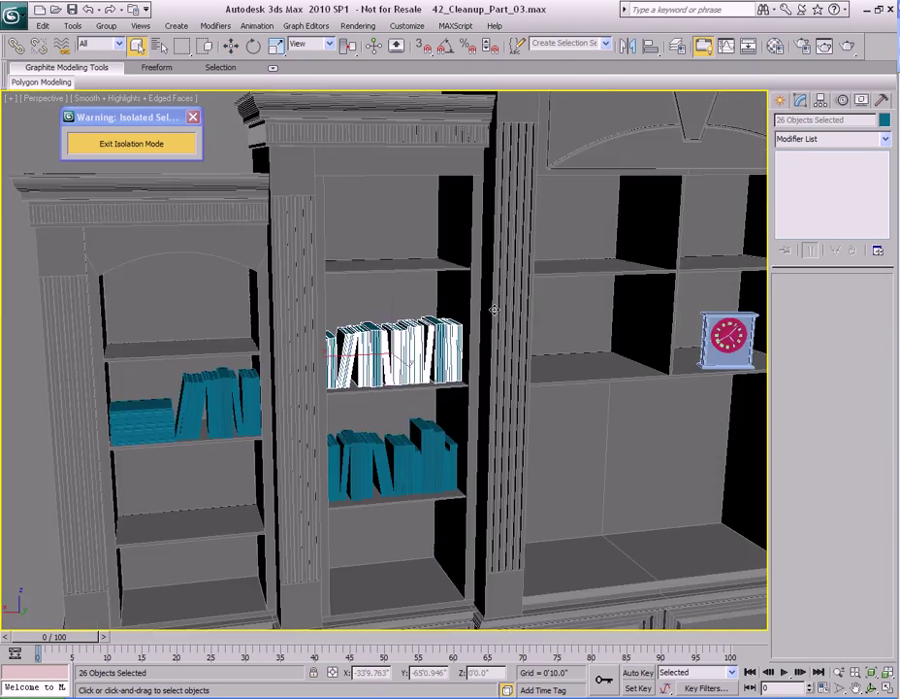
{"action": "middle_click_drag", "start_coordinate": [532, 366], "coordinate": [415, 282]}
{"action": "scroll", "coordinate": [430, 296], "scroll_direction": "up", "scroll_amount": 2}
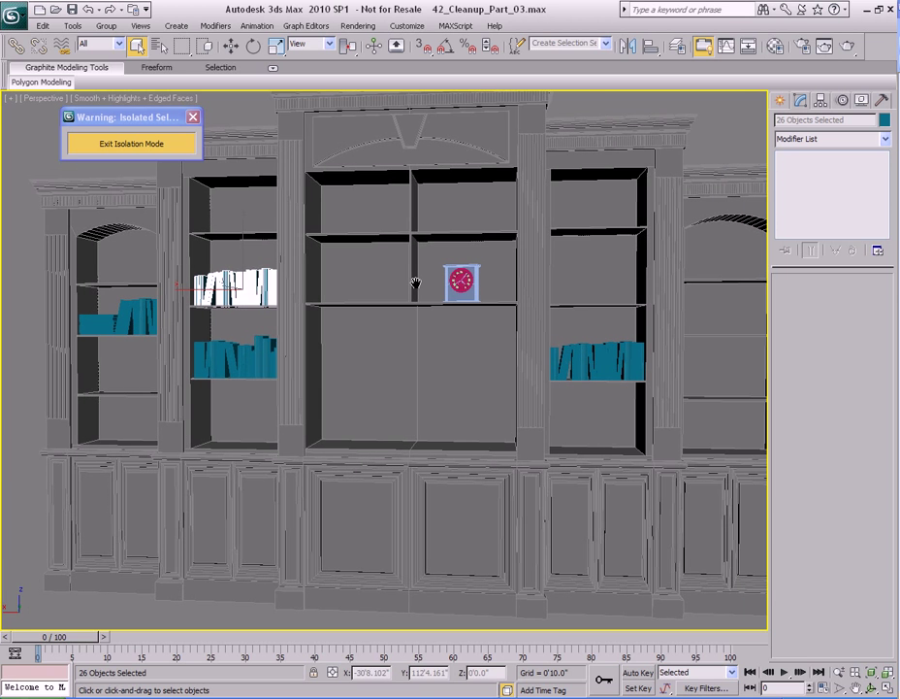
{"action": "scroll", "coordinate": [413, 294], "scroll_direction": "up", "scroll_amount": 3}
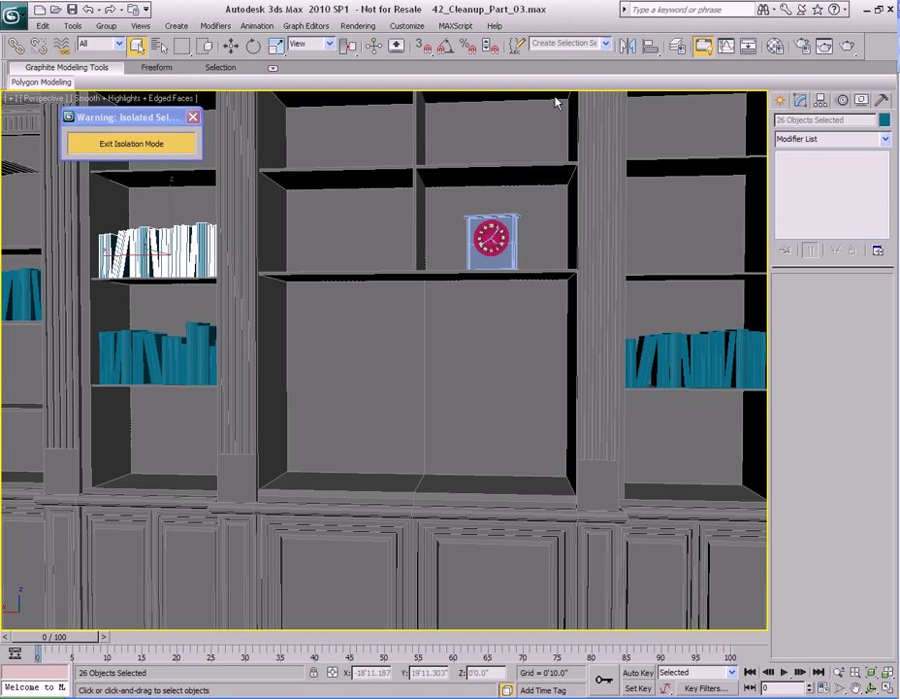
{"action": "left_click", "coordinate": [628, 47]}
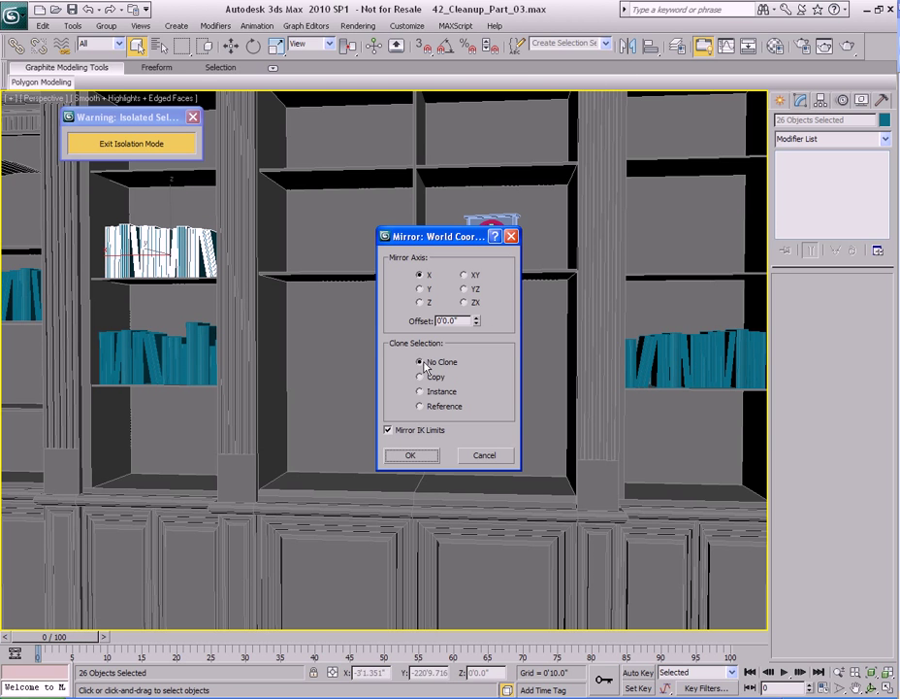
{"action": "left_click", "coordinate": [409, 456]}
Move the mirrored 26-book row about 1.31 inches along X to fit between the shelf's sides.
{"action": "scroll", "coordinate": [323, 396], "scroll_direction": "up", "scroll_amount": 8}
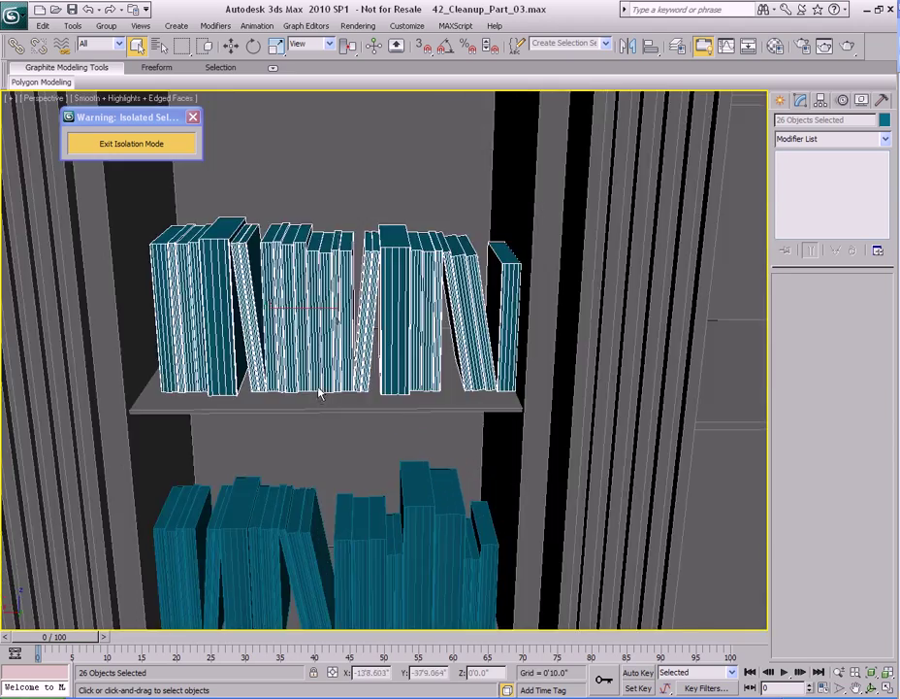
{"action": "key", "text": "w"}
{"action": "left_click_drag", "start_coordinate": [508, 341], "coordinate": [473, 342]}
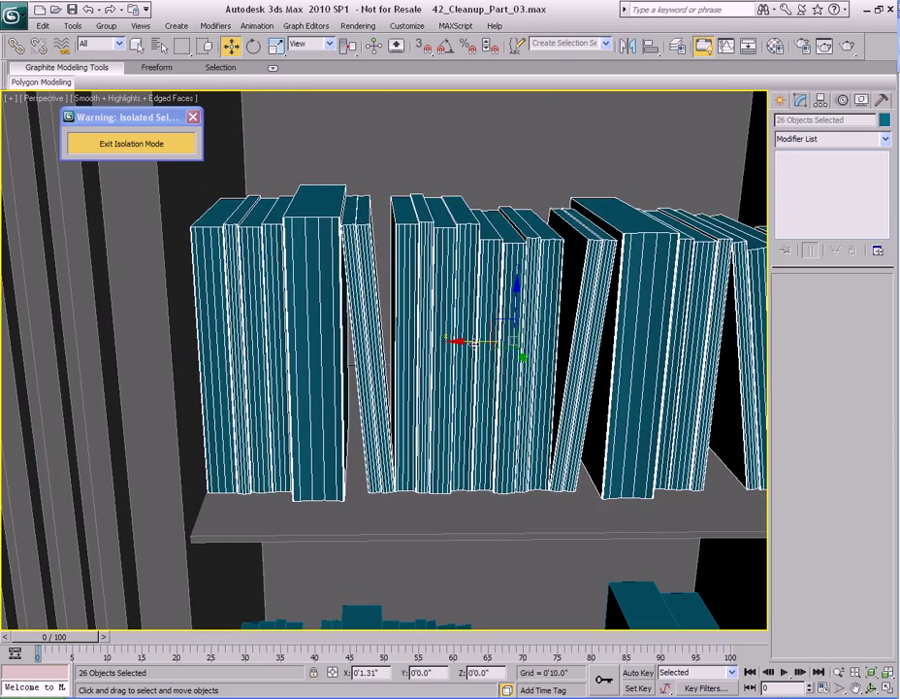
{"action": "scroll", "coordinate": [388, 344], "scroll_direction": "down", "scroll_amount": 5}
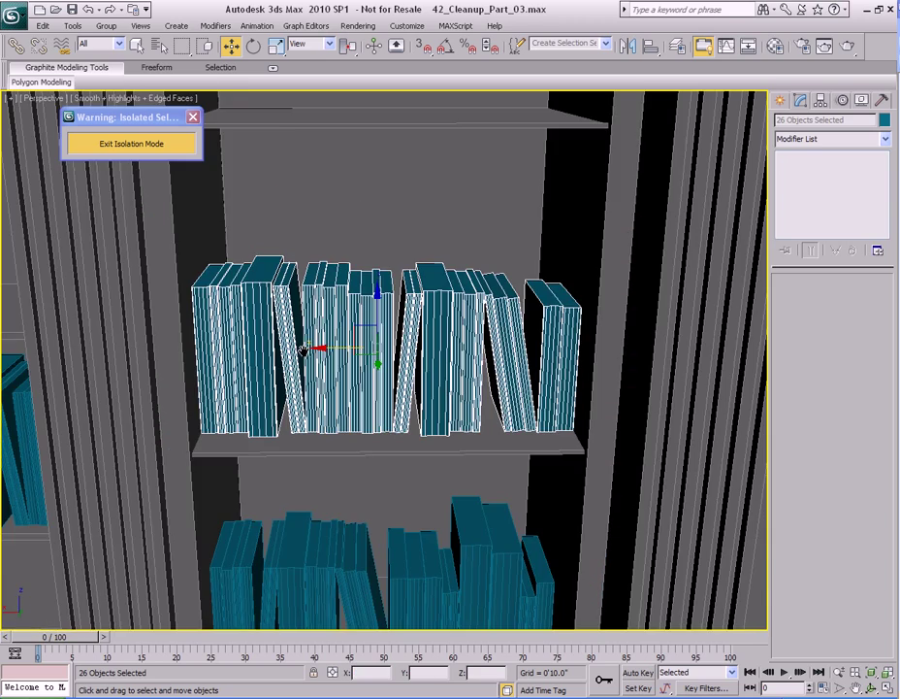
Examine the book arrangements across the bookcase sections from several angles for shelves that still need filling.
{"action": "scroll", "coordinate": [358, 361], "scroll_direction": "down", "scroll_amount": 6}
{"action": "middle_click_drag", "start_coordinate": [503, 419], "coordinate": [351, 342]}
{"action": "key", "text": "q"}
{"action": "middle_click_drag", "start_coordinate": [389, 379], "coordinate": [254, 355]}
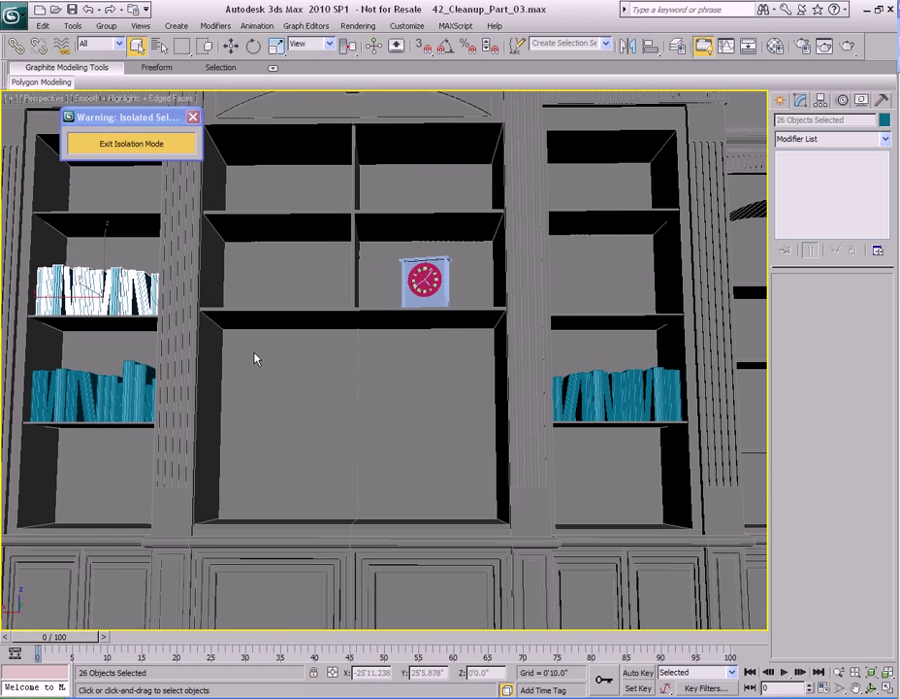
{"action": "middle_click_drag", "start_coordinate": [343, 394], "coordinate": [391, 388], "text": "alt"}
{"action": "scroll", "coordinate": [391, 388], "scroll_direction": "up", "scroll_amount": 4}
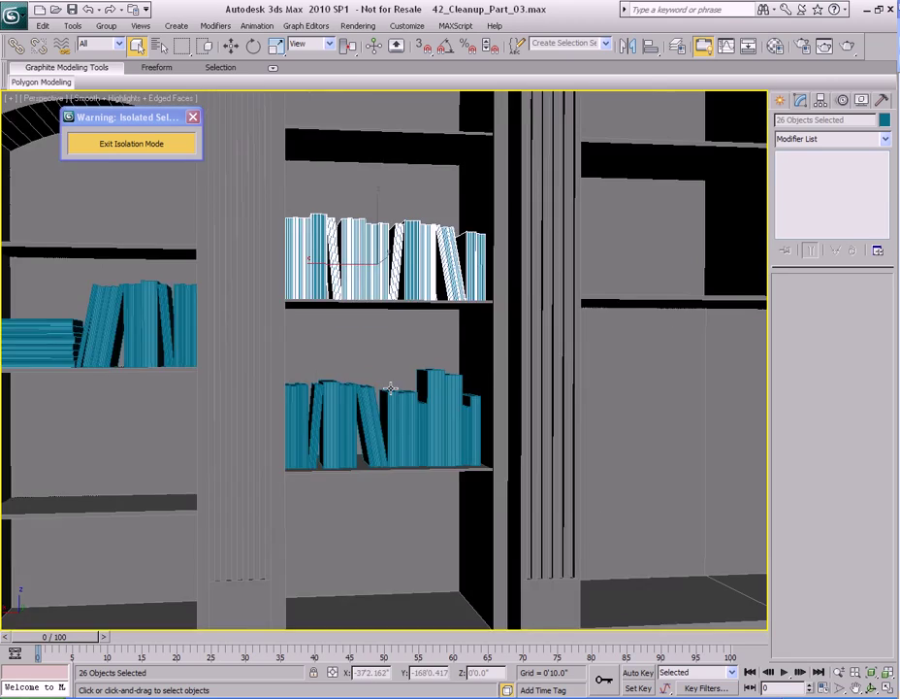
{"action": "scroll", "coordinate": [398, 382], "scroll_direction": "down", "scroll_amount": 2}
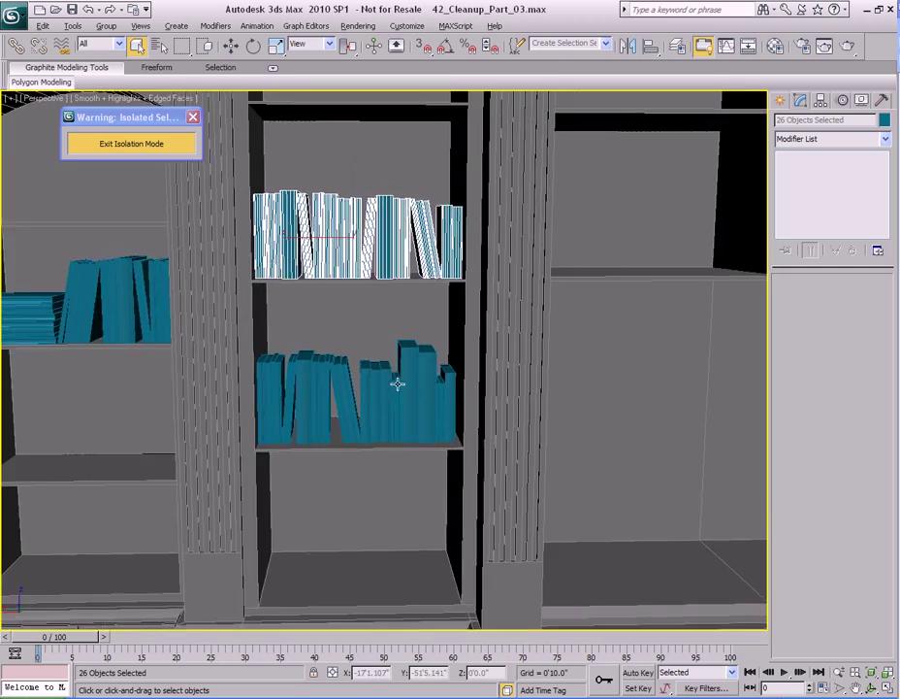
{"action": "scroll", "coordinate": [405, 388], "scroll_direction": "up", "scroll_amount": 5}
{"action": "scroll", "coordinate": [336, 374], "scroll_direction": "down", "scroll_amount": 6}
{"action": "middle_click_drag", "start_coordinate": [338, 340], "coordinate": [358, 412]}
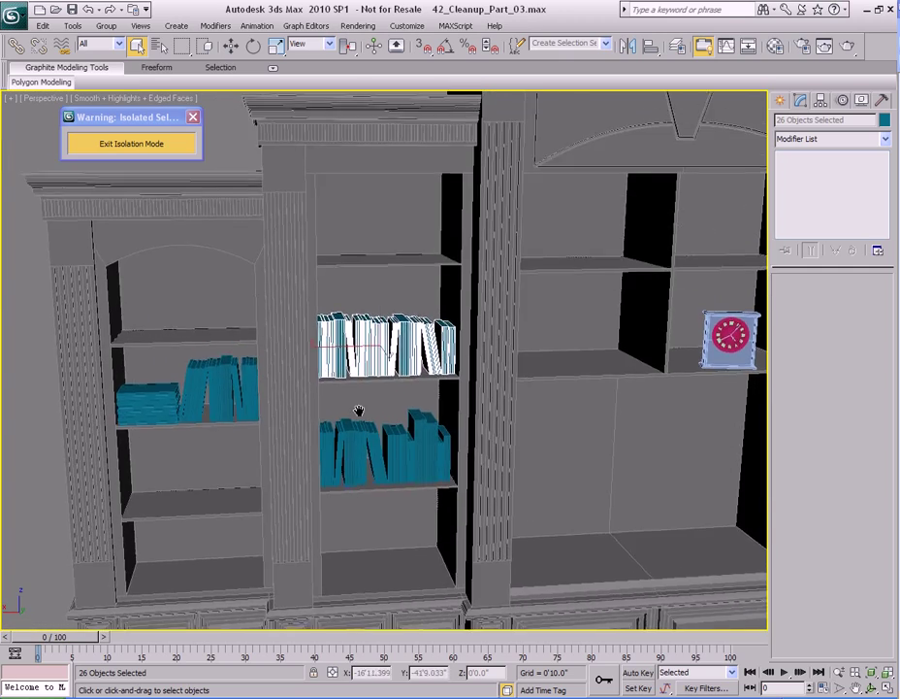
Clone the eight flat stacked books in the outer section as a single copy to the shelf above.
{"action": "middle_click_drag", "start_coordinate": [266, 427], "coordinate": [450, 443]}
{"action": "scroll", "coordinate": [450, 444], "scroll_direction": "up", "scroll_amount": 4}
{"action": "middle_click_drag", "start_coordinate": [303, 469], "coordinate": [330, 402]}
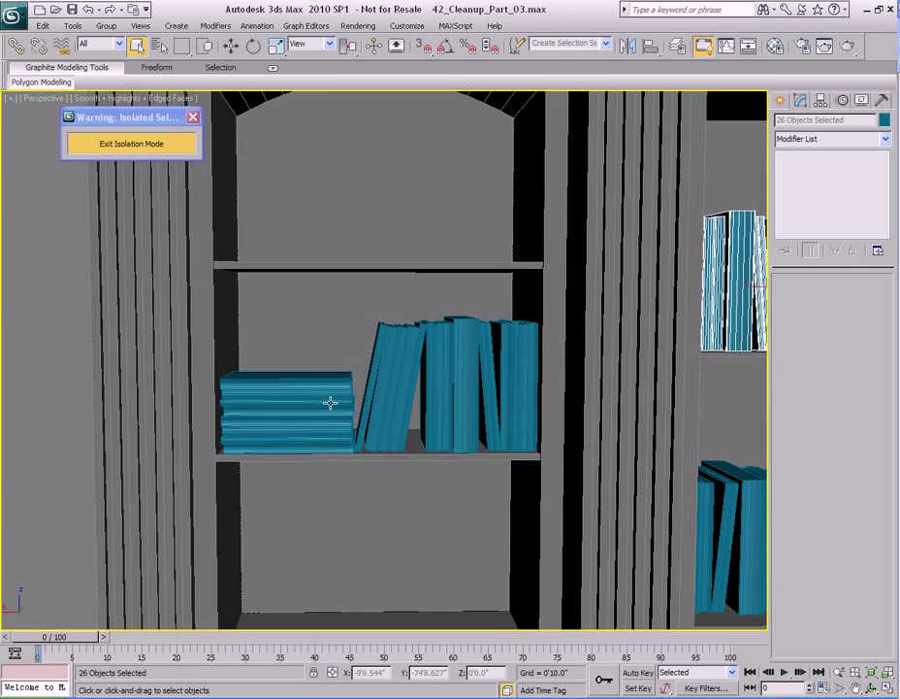
{"action": "left_click_drag", "start_coordinate": [315, 346], "coordinate": [314, 344]}
{"action": "middle_click_drag", "start_coordinate": [315, 350], "coordinate": [364, 416]}
{"action": "left_click_drag", "start_coordinate": [359, 427], "coordinate": [366, 239], "text": "shift"}
{"action": "left_click", "coordinate": [446, 414]}
Lower the copied eight-book stack along Z until it rests on the upper shelf's surface.
{"action": "scroll", "coordinate": [416, 345], "scroll_direction": "up", "scroll_amount": 5}
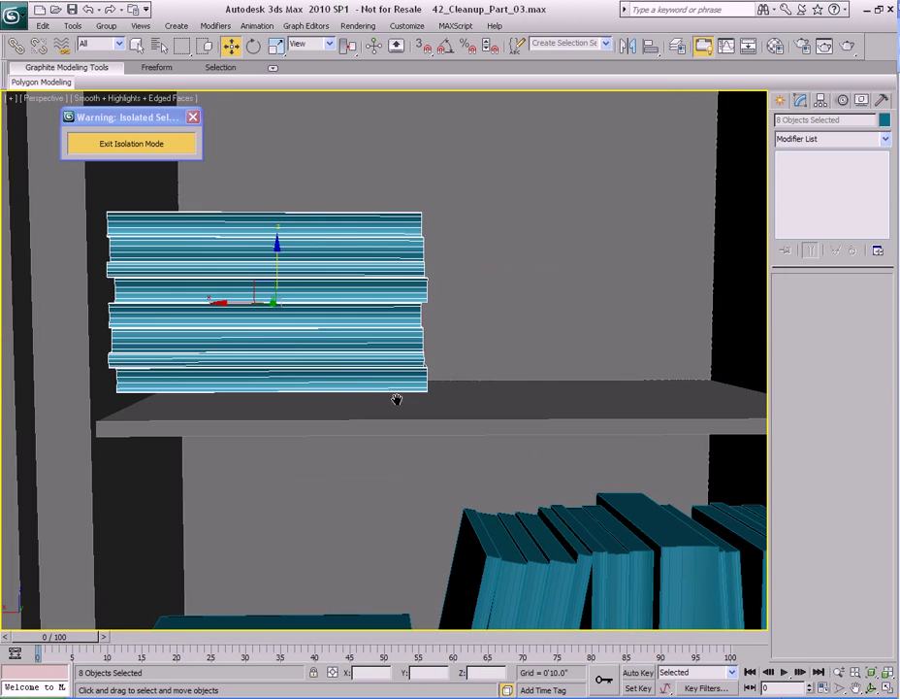
{"action": "middle_click_drag", "start_coordinate": [323, 207], "coordinate": [362, 336], "text": "alt"}
{"action": "scroll", "coordinate": [350, 298], "scroll_direction": "up", "scroll_amount": 4}
{"action": "left_click_drag", "start_coordinate": [358, 218], "coordinate": [357, 219]}
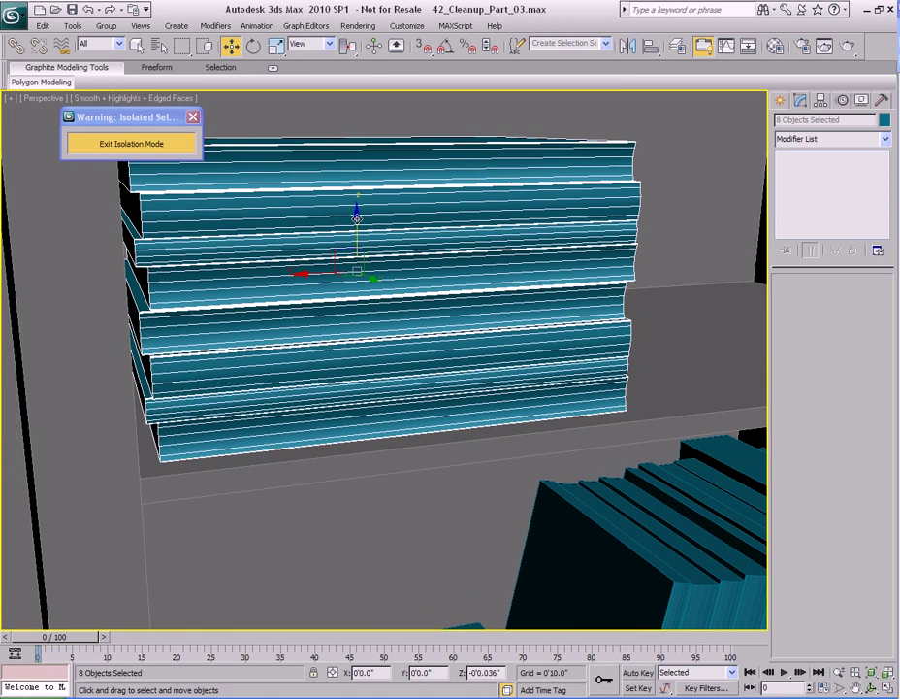
Clone the eight-book flat stack along X as a single copy at the other end of the same shelf.
{"action": "scroll", "coordinate": [463, 265], "scroll_direction": "down", "scroll_amount": 5}
{"action": "mouse_move", "coordinate": [459, 270]}
{"action": "middle_mouse_down", "text": "alt"}
{"action": "mouse_move", "coordinate": [456, 284]}
{"action": "mouse_move", "coordinate": [446, 282]}
{"action": "middle_mouse_up", "text": "alt"}
{"action": "mouse_move", "coordinate": [260, 313]}
{"action": "left_mouse_down", "text": "shift"}
{"action": "mouse_move", "coordinate": [533, 322]}
{"action": "mouse_move", "coordinate": [508, 313]}
{"action": "left_mouse_up", "text": "shift"}
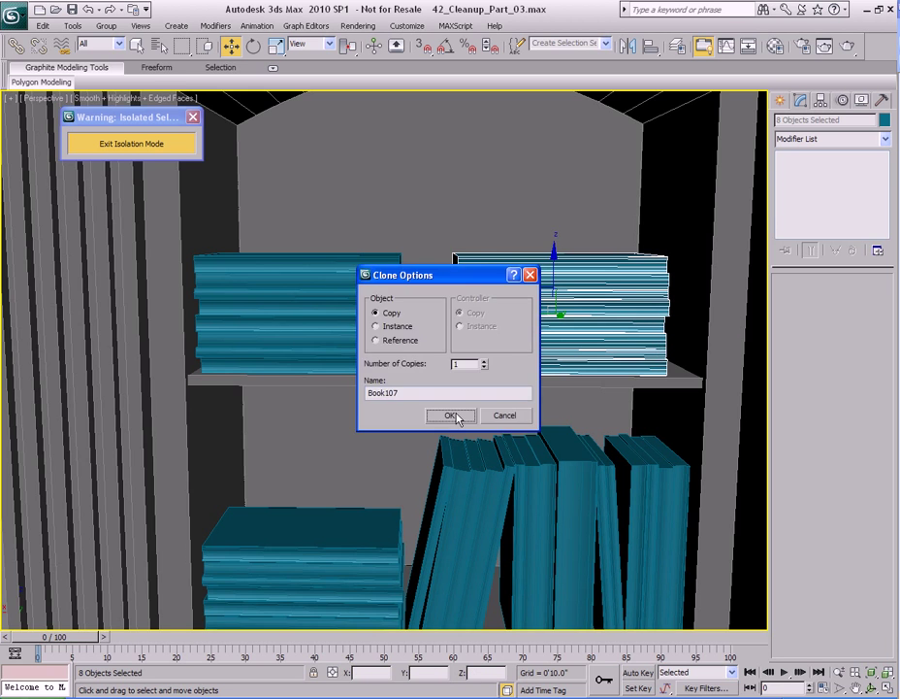
{"action": "left_click", "coordinate": [451, 416]}
Delete the top three books from the copied flat stack to make it shorter.
{"action": "scroll", "coordinate": [427, 379], "scroll_direction": "up", "scroll_amount": 5}
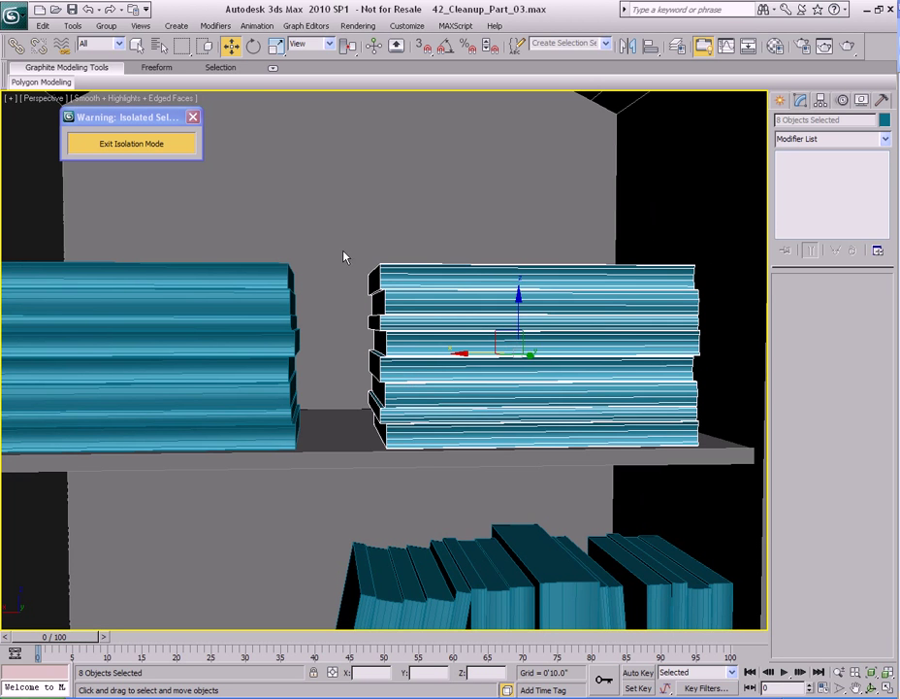
{"action": "left_click_drag", "start_coordinate": [463, 339], "coordinate": [464, 341]}
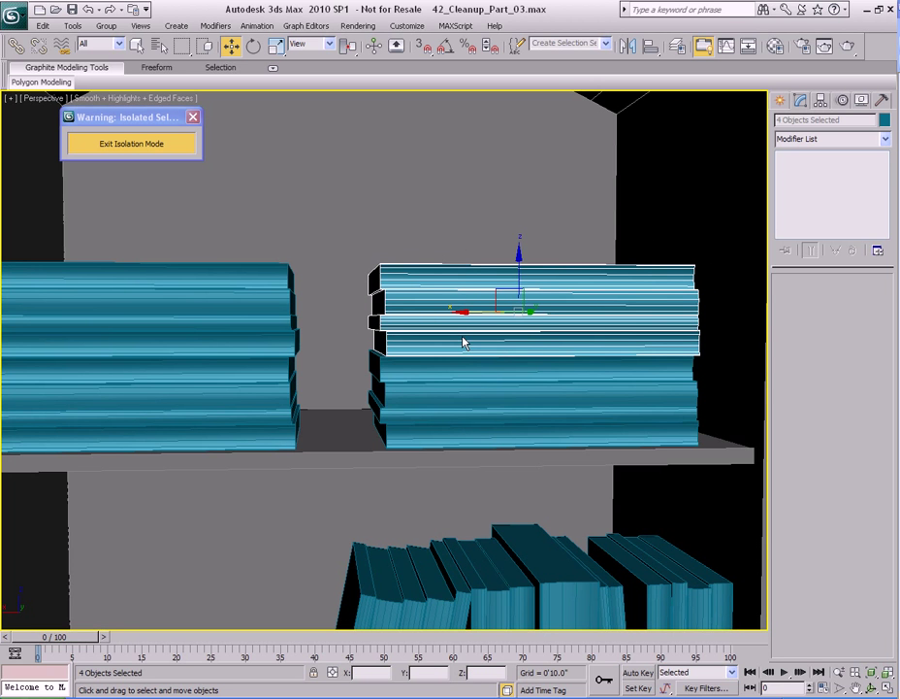
{"action": "key", "text": "Delete"}
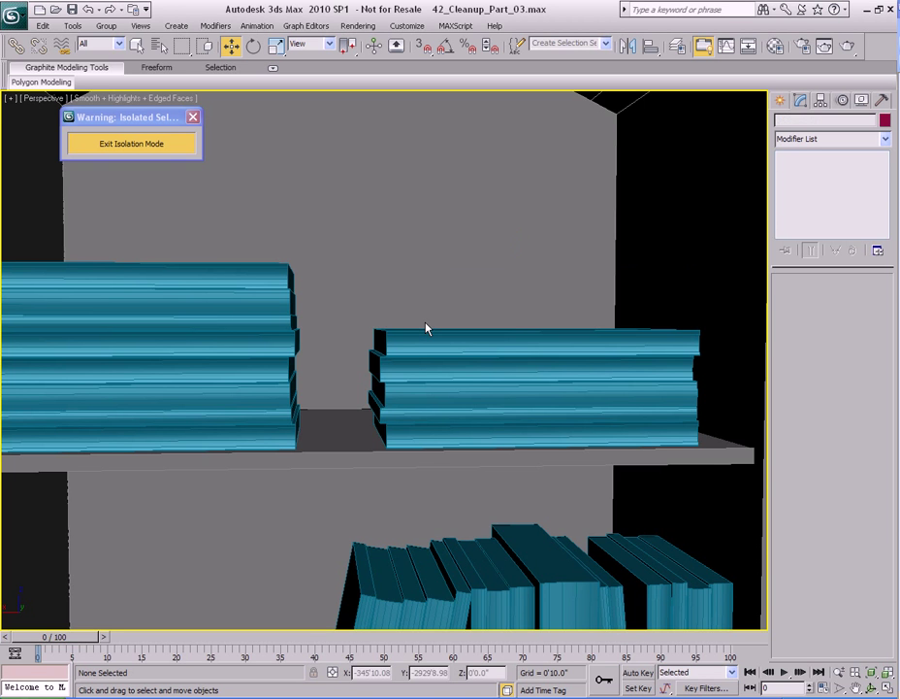
Clone the top book of the full stack along X as a single copy toward the shorter stack.
{"action": "middle_click_drag", "start_coordinate": [452, 318], "coordinate": [391, 325], "text": "alt"}
{"action": "left_click", "coordinate": [325, 322]}
{"action": "middle_click_drag", "start_coordinate": [138, 304], "coordinate": [200, 305]}
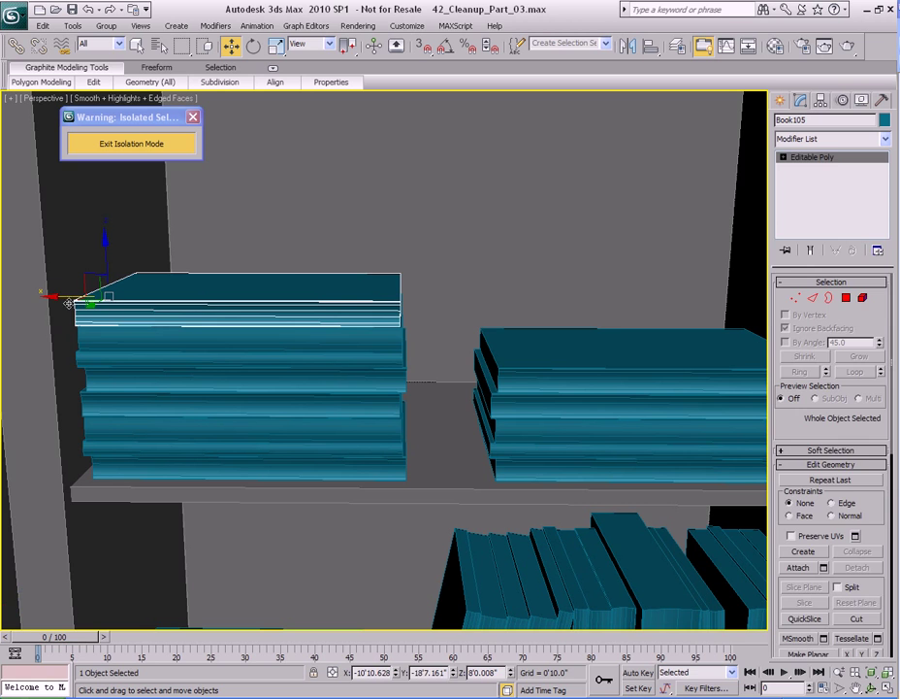
{"action": "left_click_drag", "start_coordinate": [68, 303], "coordinate": [448, 302], "text": "shift"}
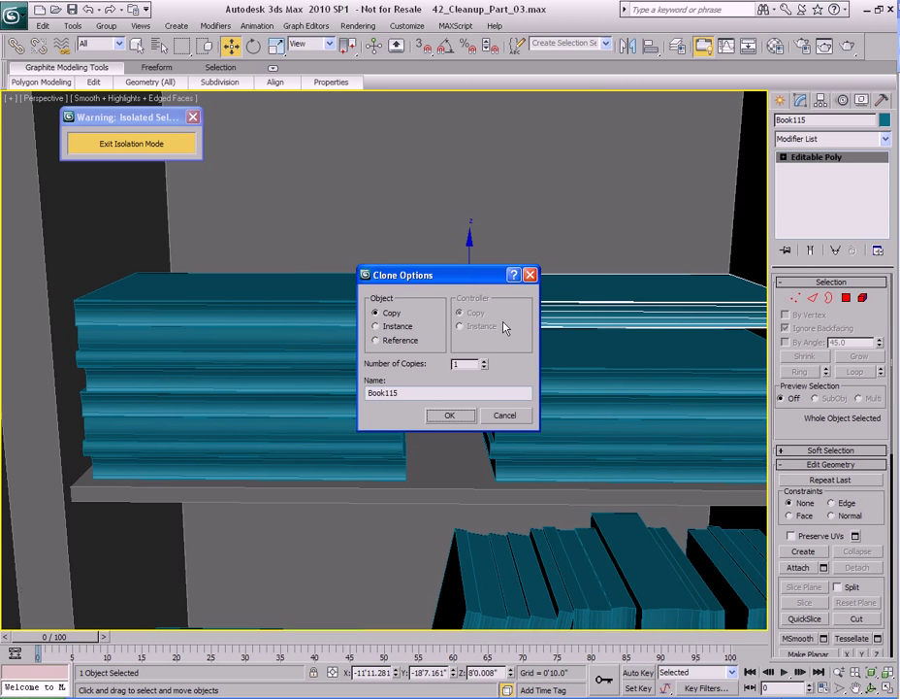
{"action": "left_click", "coordinate": [466, 412]}
Mirror the copied book about the X axis without cloning and move it down over the shorter stack.
{"action": "left_click", "coordinate": [628, 47]}
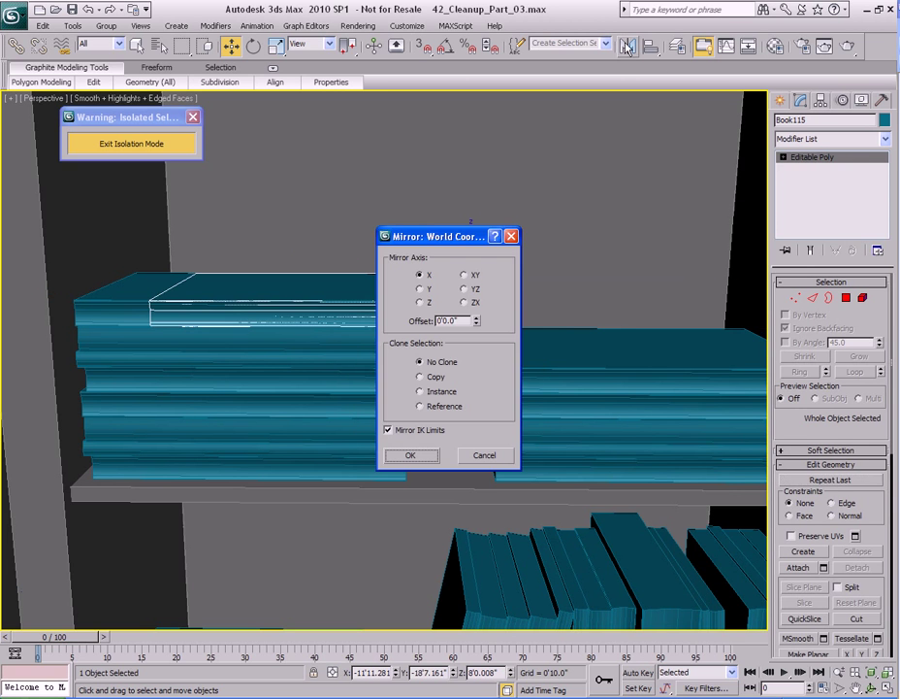
{"action": "left_click", "coordinate": [410, 455]}
{"action": "middle_click_drag", "start_coordinate": [425, 460], "coordinate": [434, 326]}
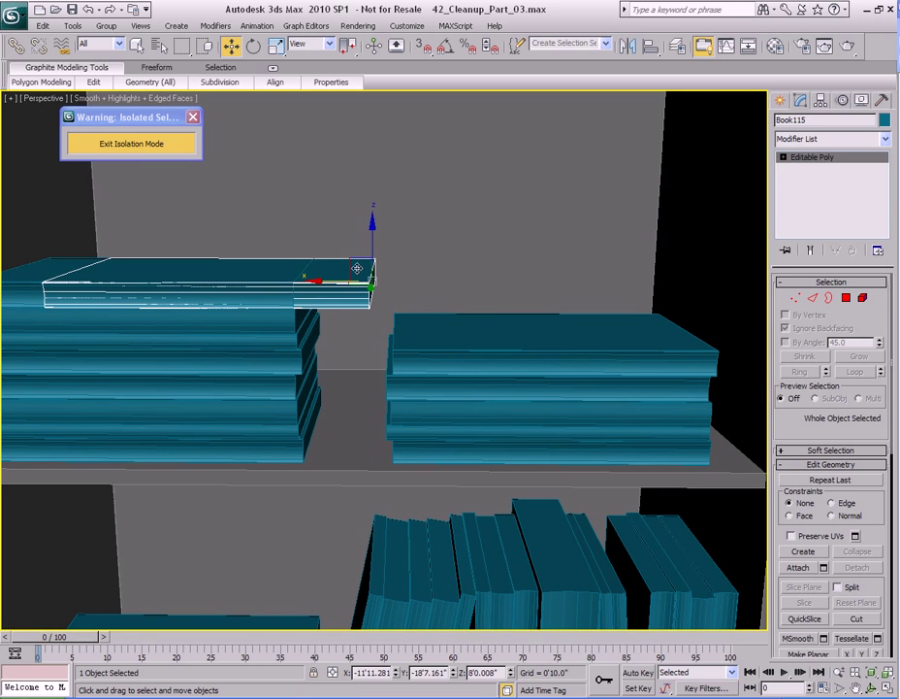
{"action": "left_click_drag", "start_coordinate": [354, 261], "coordinate": [521, 325]}
Rotate the copied book in the wireframe Front view so it slants from the shorter stack up to the taller one.
{"action": "key", "text": "e"}
{"action": "key", "text": "f"}
{"action": "key", "text": "z"}
{"action": "middle_click_drag", "start_coordinate": [287, 424], "coordinate": [584, 330]}
{"action": "key", "text": "F3"}
{"action": "middle_click_drag", "start_coordinate": [440, 423], "coordinate": [353, 352]}
{"action": "scroll", "coordinate": [291, 336], "scroll_direction": "down", "scroll_amount": 4}
{"action": "scroll", "coordinate": [428, 310], "scroll_direction": "up", "scroll_amount": 2}
{"action": "scroll", "coordinate": [398, 330], "scroll_direction": "up", "scroll_amount": 2}
{"action": "key", "text": "w"}
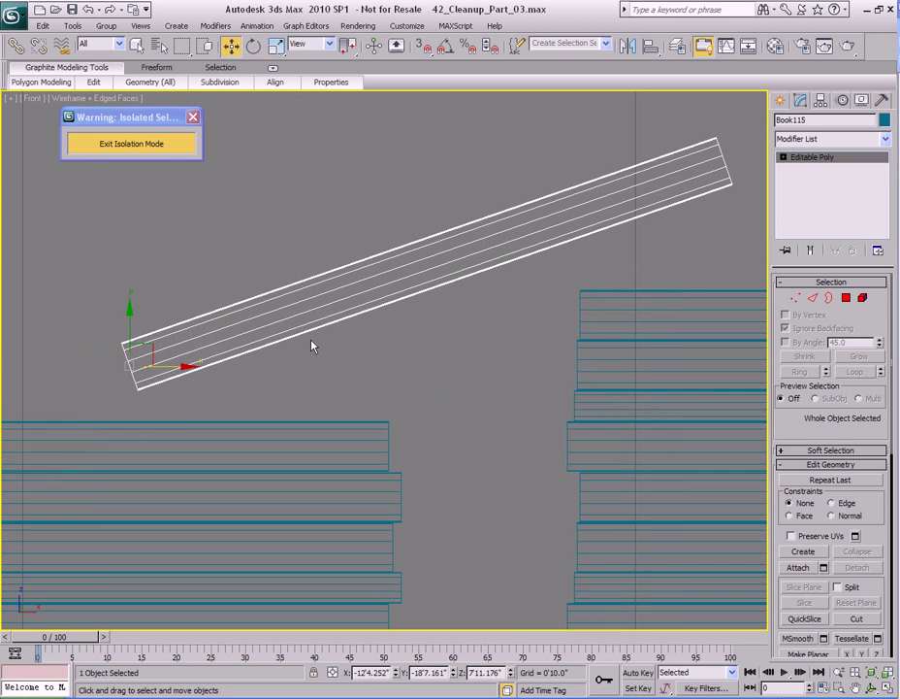
Move the slanted book down in the Front view until its lower end sits on top of the shorter stack.
{"action": "left_click_drag", "start_coordinate": [151, 343], "coordinate": [190, 367]}
{"action": "scroll", "coordinate": [313, 372], "scroll_direction": "up", "scroll_amount": 8}
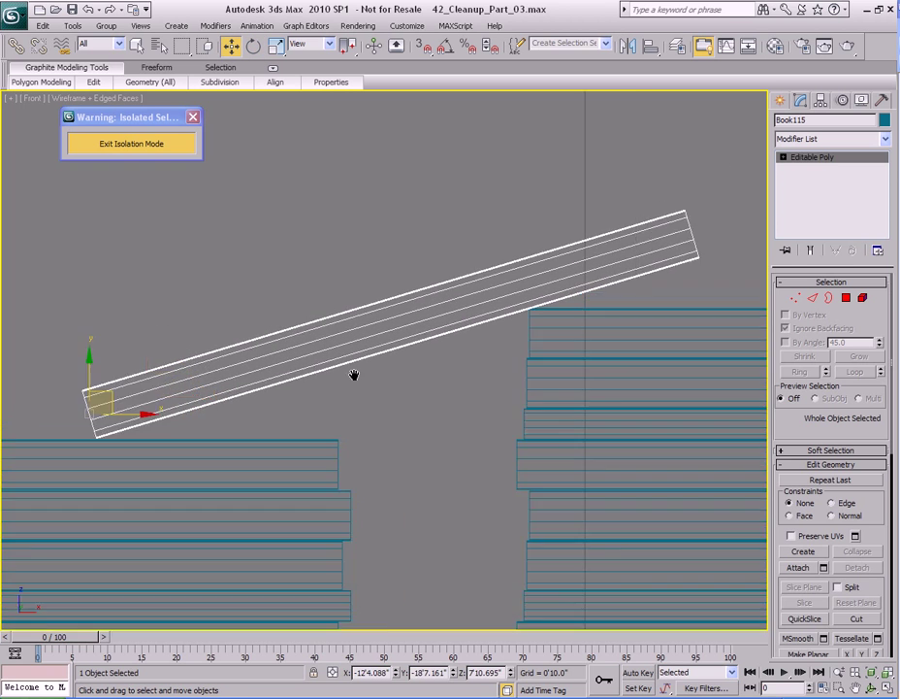
{"action": "left_click_drag", "start_coordinate": [265, 361], "coordinate": [265, 360]}
{"action": "scroll", "coordinate": [155, 398], "scroll_direction": "down", "scroll_amount": 5}
{"action": "middle_click_drag", "start_coordinate": [155, 397], "coordinate": [355, 370]}
{"action": "scroll", "coordinate": [347, 380], "scroll_direction": "up", "scroll_amount": 4}
{"action": "left_click_drag", "start_coordinate": [313, 342], "coordinate": [312, 346]}
Nudge the slanted book so its underside rests on the upper corner of the taller stack.
{"action": "left_click", "coordinate": [364, 393]}
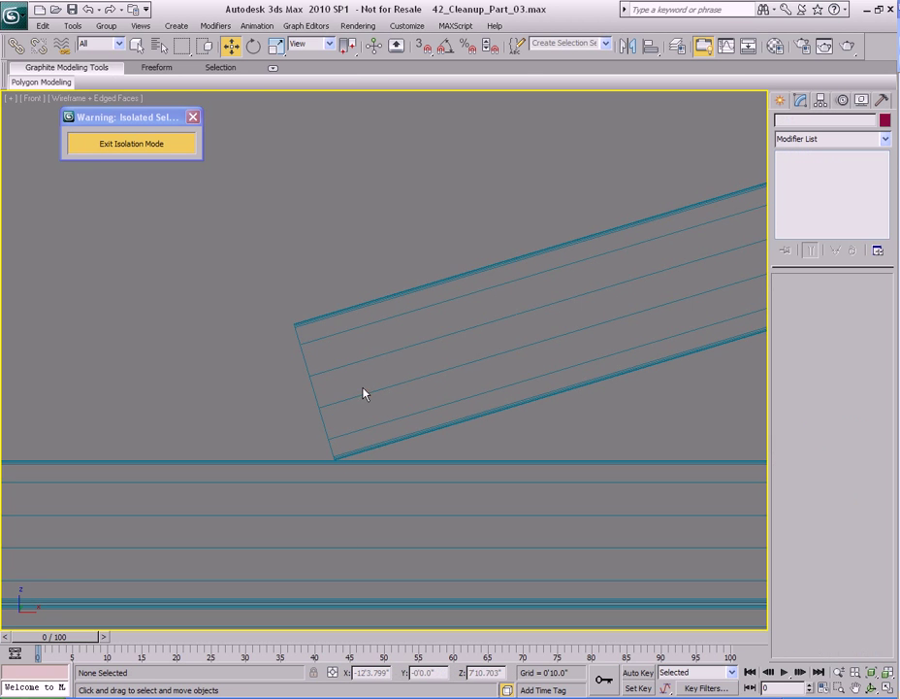
{"action": "left_click", "coordinate": [372, 396]}
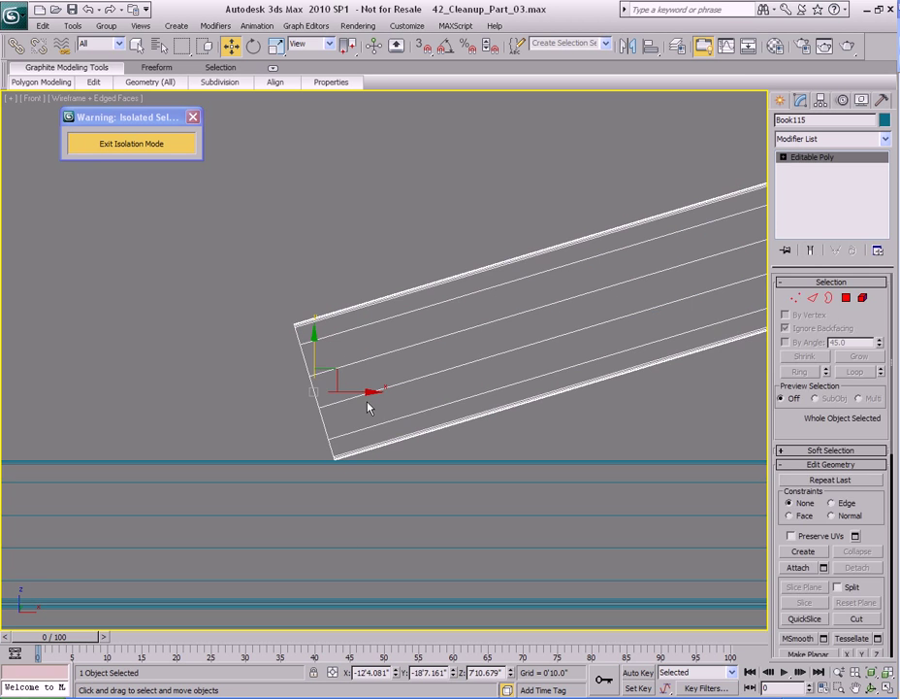
{"action": "scroll", "coordinate": [338, 398], "scroll_direction": "down", "scroll_amount": 4}
{"action": "scroll", "coordinate": [345, 374], "scroll_direction": "up", "scroll_amount": 8}
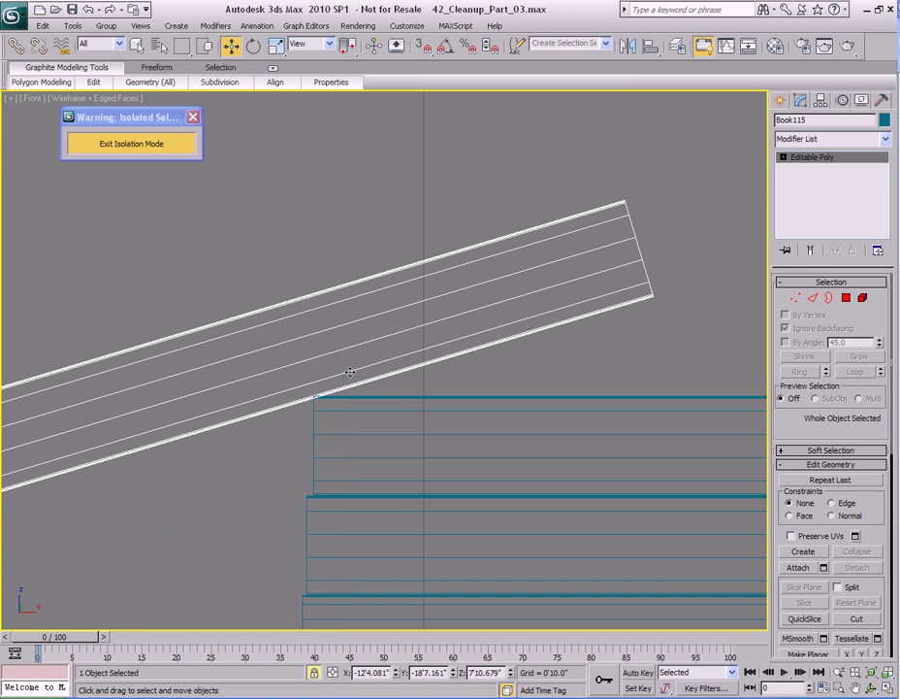
{"action": "mouse_move", "coordinate": [456, 369]}
{"action": "left_mouse_down"}
{"action": "mouse_move", "coordinate": [462, 364]}
{"action": "mouse_move", "coordinate": [442, 364]}
{"action": "left_mouse_up"}
{"action": "scroll", "coordinate": [440, 364], "scroll_direction": "down", "scroll_amount": 5}
{"action": "middle_click_drag", "start_coordinate": [235, 479], "coordinate": [517, 394]}
{"action": "scroll", "coordinate": [516, 394], "scroll_direction": "up", "scroll_amount": 6}
Examine the neighbouring bookcase sections in Perspective for a book group to reuse on the empty outer shelf.
{"action": "key", "text": "q"}
{"action": "scroll", "coordinate": [432, 375], "scroll_direction": "down", "scroll_amount": 8}
{"action": "middle_click_drag", "start_coordinate": [444, 361], "coordinate": [390, 407]}
{"action": "scroll", "coordinate": [501, 375], "scroll_direction": "down", "scroll_amount": 5}
{"action": "scroll", "coordinate": [501, 372], "scroll_direction": "up", "scroll_amount": 2}
{"action": "middle_click_drag", "start_coordinate": [481, 416], "coordinate": [447, 413]}
{"action": "middle_click_drag", "start_coordinate": [347, 444], "coordinate": [343, 418], "text": "alt"}
{"action": "middle_click_drag", "start_coordinate": [226, 460], "coordinate": [495, 404]}
{"action": "scroll", "coordinate": [495, 404], "scroll_direction": "up", "scroll_amount": 3}
{"action": "middle_click_drag", "start_coordinate": [589, 402], "coordinate": [442, 388]}
{"action": "scroll", "coordinate": [476, 388], "scroll_direction": "up", "scroll_amount": 3}
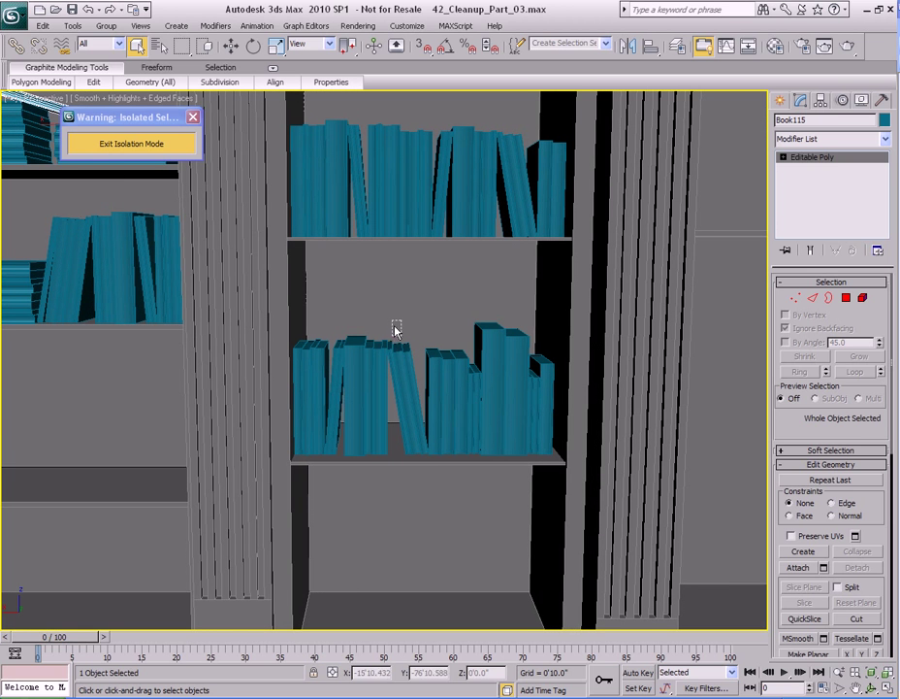
Clone nine leaning and upright books from the inner section's lower row as a single copy to the outer section.
{"action": "left_click_drag", "start_coordinate": [475, 430], "coordinate": [477, 429]}
{"action": "middle_click_drag", "start_coordinate": [476, 429], "coordinate": [540, 419]}
{"action": "mouse_move", "coordinate": [546, 409]}
{"action": "left_mouse_down", "text": "shift"}
{"action": "mouse_move", "coordinate": [393, 405]}
{"action": "mouse_move", "coordinate": [219, 425]}
{"action": "left_mouse_up", "text": "shift"}
{"action": "left_click", "coordinate": [445, 417]}
Lower the nine-book copy to the empty outer shelf and move it along X toward the shelf's outer side.
{"action": "mouse_move", "coordinate": [446, 411]}
{"action": "middle_mouse_down"}
{"action": "mouse_move", "coordinate": [577, 411]}
{"action": "mouse_move", "coordinate": [307, 400]}
{"action": "mouse_move", "coordinate": [633, 396]}
{"action": "mouse_move", "coordinate": [546, 378]}
{"action": "mouse_move", "coordinate": [473, 342]}
{"action": "middle_mouse_up"}
{"action": "scroll", "coordinate": [632, 396], "scroll_direction": "up", "scroll_amount": 5}
{"action": "left_click_drag", "start_coordinate": [406, 290], "coordinate": [405, 367]}
{"action": "middle_click_drag", "start_coordinate": [405, 367], "coordinate": [558, 339]}
{"action": "left_click_drag", "start_coordinate": [508, 377], "coordinate": [294, 377]}
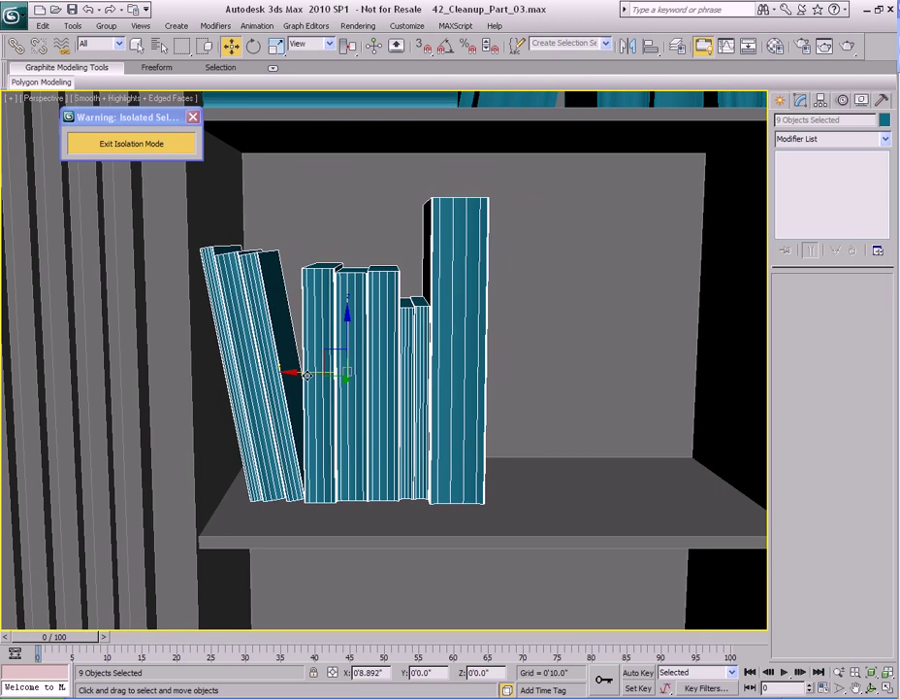
Fine-tune the nine copied books' position so they stand on the shelf with the leaning books against its side.
{"action": "key", "text": "z"}
{"action": "middle_click_drag", "start_coordinate": [478, 378], "coordinate": [392, 342], "text": "alt"}
{"action": "left_click_drag", "start_coordinate": [373, 315], "coordinate": [414, 360]}
{"action": "middle_click_drag", "start_coordinate": [415, 360], "coordinate": [410, 296], "text": "alt"}
{"action": "scroll", "coordinate": [410, 292], "scroll_direction": "up", "scroll_amount": 3}
{"action": "left_click_drag", "start_coordinate": [397, 224], "coordinate": [396, 225]}
{"action": "middle_click_drag", "start_coordinate": [380, 257], "coordinate": [428, 252]}
{"action": "left_click_drag", "start_coordinate": [446, 220], "coordinate": [445, 218]}
{"action": "middle_click_drag", "start_coordinate": [446, 217], "coordinate": [441, 341], "text": "alt"}
{"action": "left_click_drag", "start_coordinate": [449, 319], "coordinate": [425, 320]}
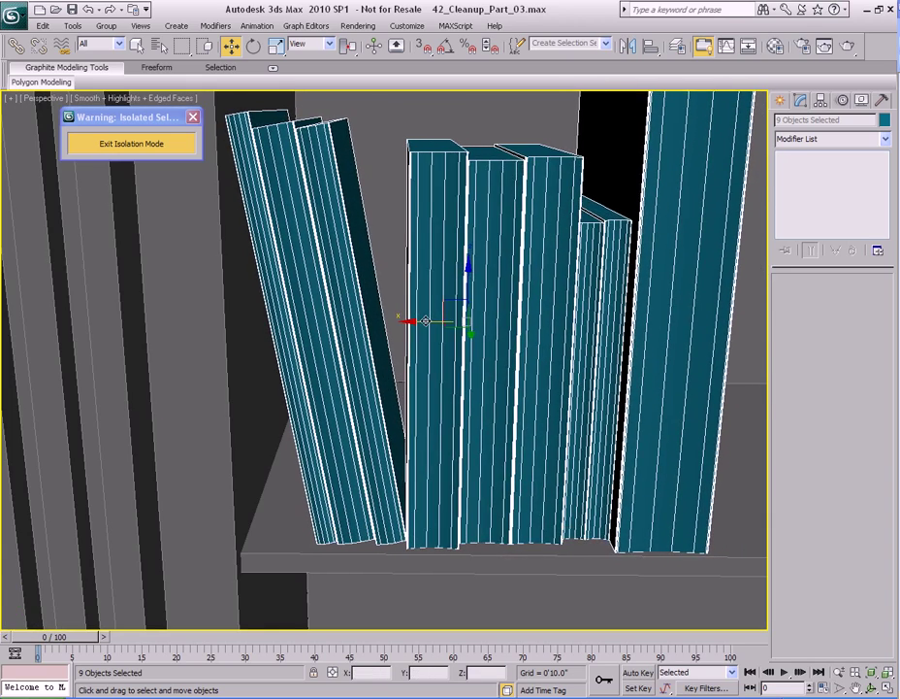
{"action": "scroll", "coordinate": [390, 317], "scroll_direction": "down", "scroll_amount": 10}
Clone the five leaning books from the shelf above as a single copy into the free space on the lower shelf.
{"action": "key", "text": "q"}
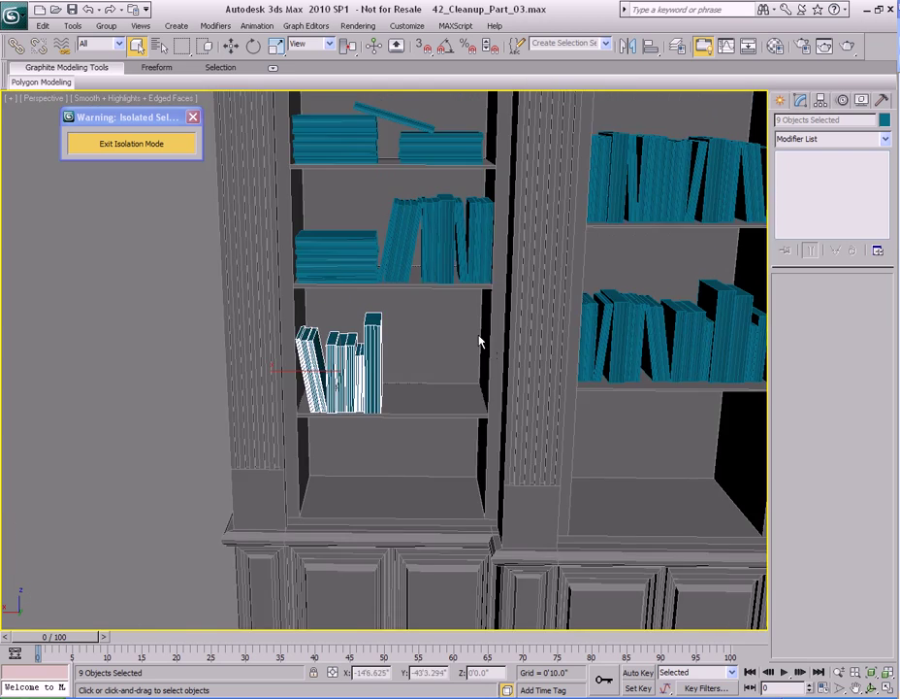
{"action": "scroll", "coordinate": [479, 340], "scroll_direction": "up", "scroll_amount": 10}
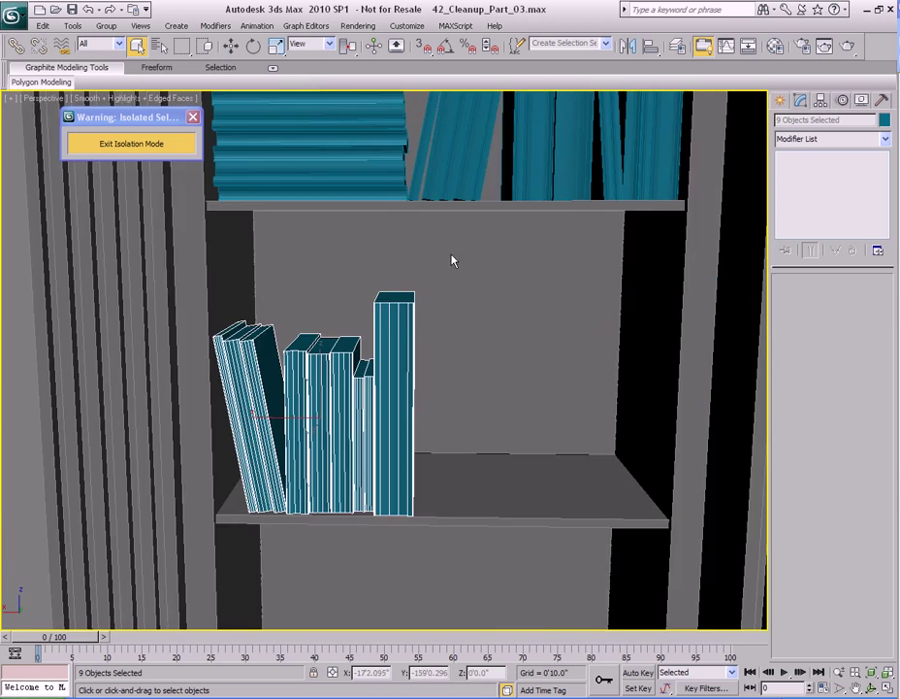
{"action": "middle_click_drag", "start_coordinate": [452, 260], "coordinate": [353, 344]}
{"action": "middle_click_drag", "start_coordinate": [414, 221], "coordinate": [408, 262]}
{"action": "left_click_drag", "start_coordinate": [396, 193], "coordinate": [402, 193]}
{"action": "scroll", "coordinate": [373, 174], "scroll_direction": "up", "scroll_amount": 4}
{"action": "key", "text": "w"}
{"action": "mouse_move", "coordinate": [355, 156]}
{"action": "left_mouse_down", "text": "shift"}
{"action": "mouse_move", "coordinate": [427, 367]}
{"action": "mouse_move", "coordinate": [416, 409]}
{"action": "left_mouse_up", "text": "shift"}
{"action": "left_click", "coordinate": [464, 414]}
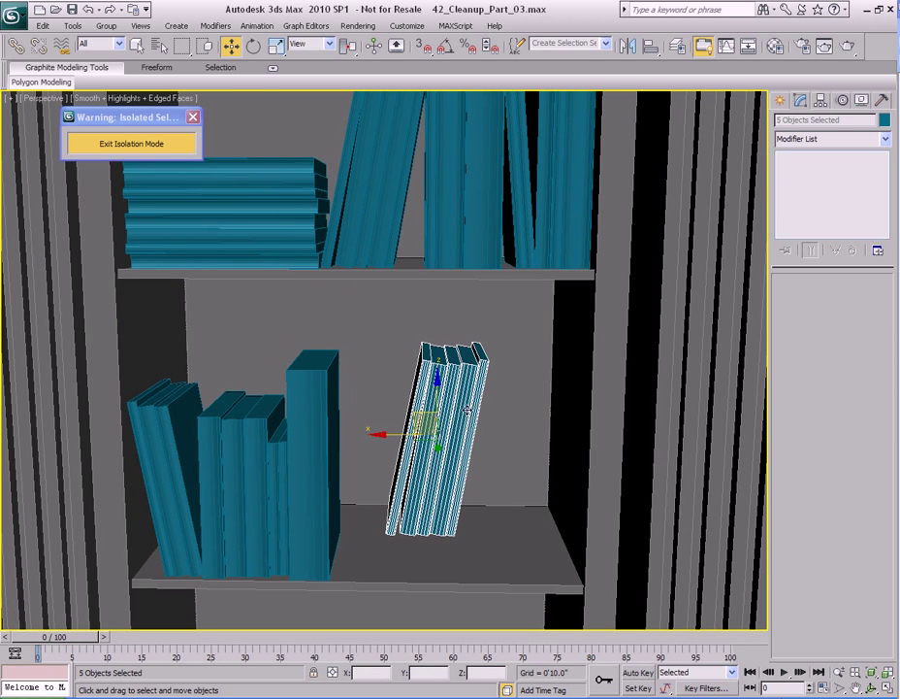
Mirror the five copied leaning books about the X axis without cloning.
{"action": "middle_click_drag", "start_coordinate": [468, 410], "coordinate": [463, 335]}
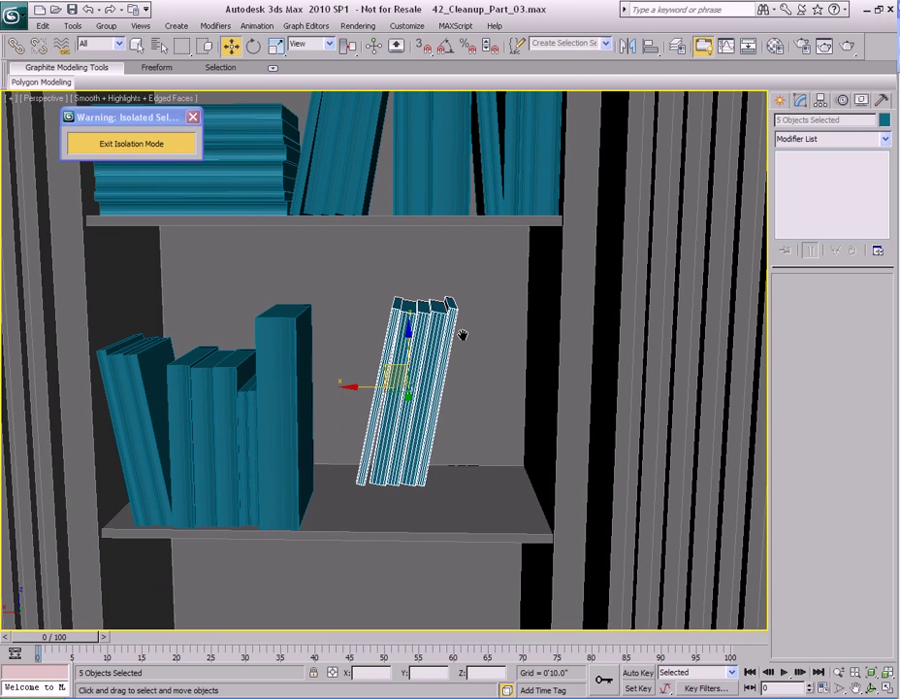
{"action": "left_click", "coordinate": [630, 47]}
{"action": "left_click", "coordinate": [430, 454]}
Move the five mirrored books onto the shelf surface so they lean against the tall book.
{"action": "scroll", "coordinate": [388, 446], "scroll_direction": "up", "scroll_amount": 4}
{"action": "middle_click_drag", "start_coordinate": [374, 456], "coordinate": [471, 340]}
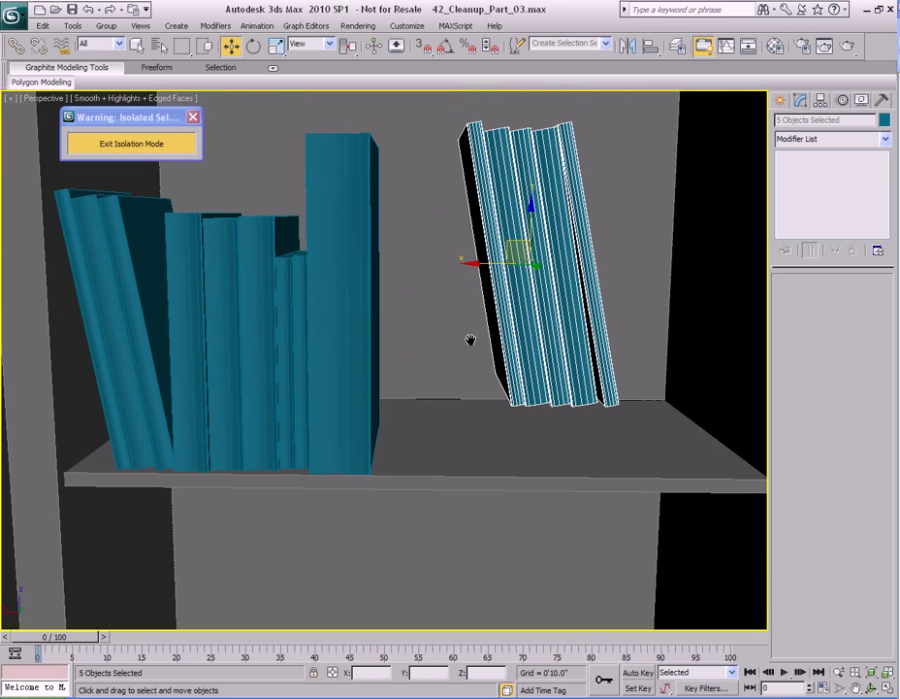
{"action": "left_click_drag", "start_coordinate": [512, 239], "coordinate": [427, 293]}
{"action": "scroll", "coordinate": [524, 280], "scroll_direction": "up", "scroll_amount": 3}
{"action": "middle_click_drag", "start_coordinate": [544, 276], "coordinate": [529, 229]}
{"action": "scroll", "coordinate": [510, 194], "scroll_direction": "up", "scroll_amount": 3}
{"action": "middle_click_drag", "start_coordinate": [500, 183], "coordinate": [470, 239]}
{"action": "left_click_drag", "start_coordinate": [451, 137], "coordinate": [447, 144]}
{"action": "middle_click_drag", "start_coordinate": [441, 185], "coordinate": [476, 308]}
{"action": "middle_click_drag", "start_coordinate": [411, 216], "coordinate": [510, 413]}
{"action": "left_click_drag", "start_coordinate": [505, 504], "coordinate": [494, 503]}
{"action": "scroll", "coordinate": [515, 490], "scroll_direction": "down", "scroll_amount": 4}
Examine the bookcase sections on both sides of the TV opening for another book group to reuse.
{"action": "middle_click_drag", "start_coordinate": [534, 479], "coordinate": [498, 427]}
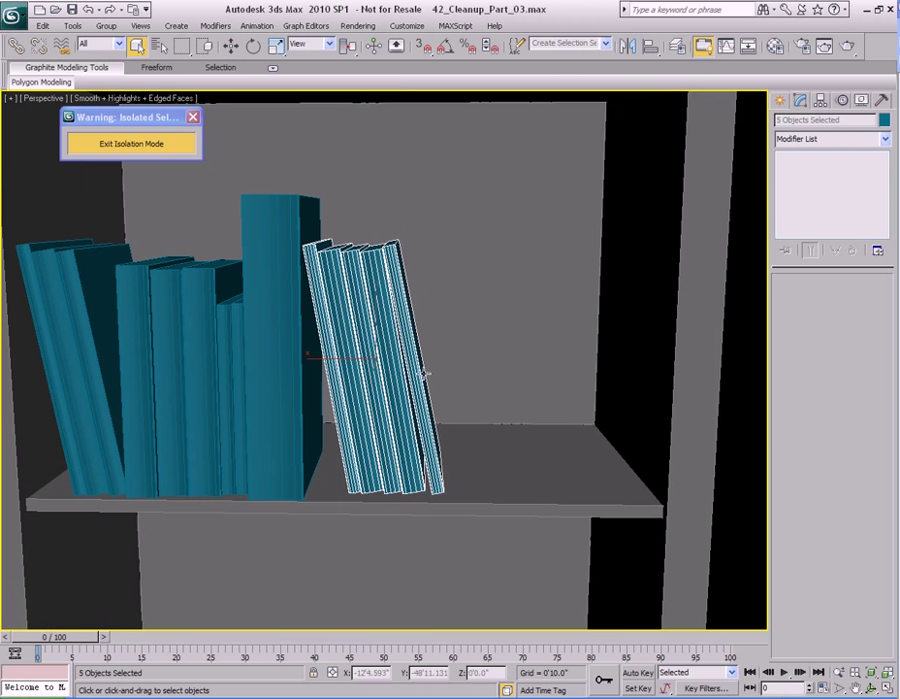
{"action": "middle_click_drag", "start_coordinate": [448, 402], "coordinate": [446, 441]}
{"action": "scroll", "coordinate": [446, 441], "scroll_direction": "down", "scroll_amount": 1}
{"action": "middle_click_drag", "start_coordinate": [447, 338], "coordinate": [319, 412]}
{"action": "scroll", "coordinate": [436, 377], "scroll_direction": "down", "scroll_amount": 1}
{"action": "scroll", "coordinate": [438, 337], "scroll_direction": "up", "scroll_amount": 1}
{"action": "scroll", "coordinate": [318, 412], "scroll_direction": "down", "scroll_amount": 3}
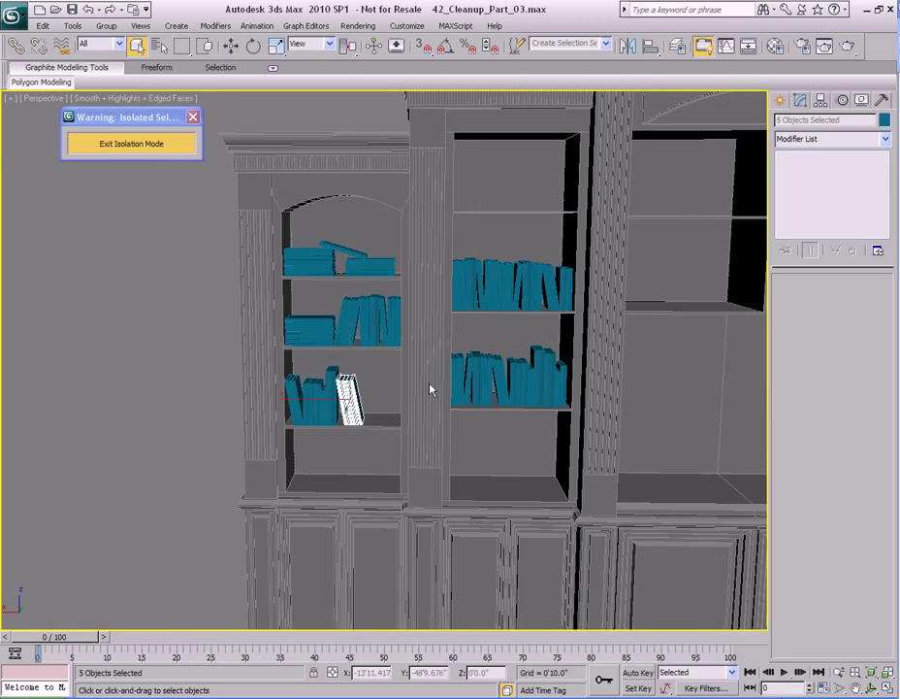
{"action": "middle_click_drag", "start_coordinate": [419, 396], "coordinate": [515, 385]}
{"action": "scroll", "coordinate": [515, 385], "scroll_direction": "up", "scroll_amount": 2}
{"action": "middle_click_drag", "start_coordinate": [574, 394], "coordinate": [330, 351]}
{"action": "scroll", "coordinate": [330, 352], "scroll_direction": "down", "scroll_amount": 2}
{"action": "middle_click_drag", "start_coordinate": [524, 350], "coordinate": [366, 353]}
{"action": "scroll", "coordinate": [344, 338], "scroll_direction": "down", "scroll_amount": 3}
{"action": "scroll", "coordinate": [318, 324], "scroll_direction": "up", "scroll_amount": 3}
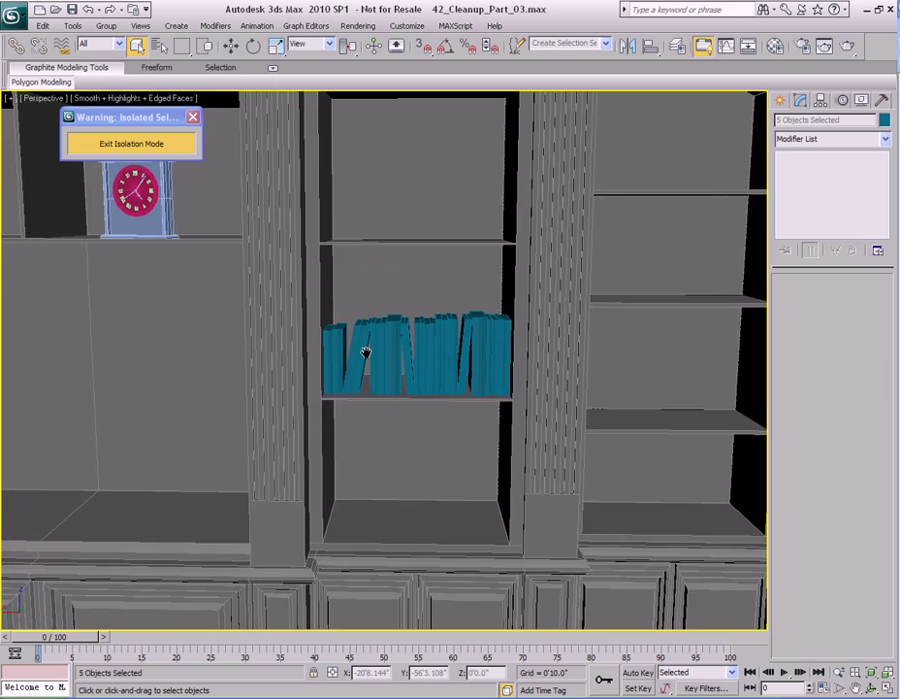
Clone six books from the filled shelf across the TV opening as a single copy to the outer section's shelf.
{"action": "scroll", "coordinate": [366, 353], "scroll_direction": "up", "scroll_amount": 3}
{"action": "left_click_drag", "start_coordinate": [360, 230], "coordinate": [435, 306]}
{"action": "scroll", "coordinate": [435, 384], "scroll_direction": "down", "scroll_amount": 4}
{"action": "middle_click_drag", "start_coordinate": [432, 402], "coordinate": [500, 400]}
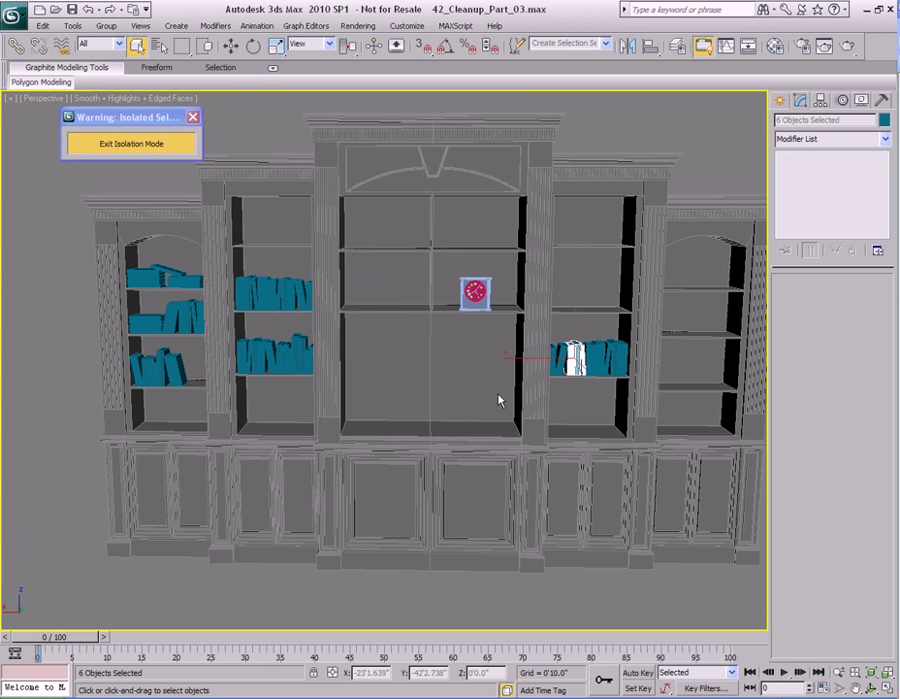
{"action": "left_click_drag", "start_coordinate": [171, 368], "coordinate": [170, 369], "text": "shift"}
{"action": "left_click", "coordinate": [459, 421]}
Move the six-book copy into the free space beside the mirrored leaning books.
{"action": "scroll", "coordinate": [183, 371], "scroll_direction": "up", "scroll_amount": 4}
{"action": "mouse_move", "coordinate": [182, 371]}
{"action": "middle_mouse_down"}
{"action": "mouse_move", "coordinate": [419, 408]}
{"action": "mouse_move", "coordinate": [406, 369]}
{"action": "middle_mouse_up"}
{"action": "scroll", "coordinate": [446, 409], "scroll_direction": "up", "scroll_amount": 2}
{"action": "left_click_drag", "start_coordinate": [455, 289], "coordinate": [375, 374]}
Lower the six-book copy 0.21 inch along Z and shift it 0.05 inch along X against the leaning books.
{"action": "scroll", "coordinate": [376, 374], "scroll_direction": "up", "scroll_amount": 4}
{"action": "middle_click_drag", "start_coordinate": [364, 365], "coordinate": [357, 313], "text": "alt"}
{"action": "left_click_drag", "start_coordinate": [349, 280], "coordinate": [350, 286]}
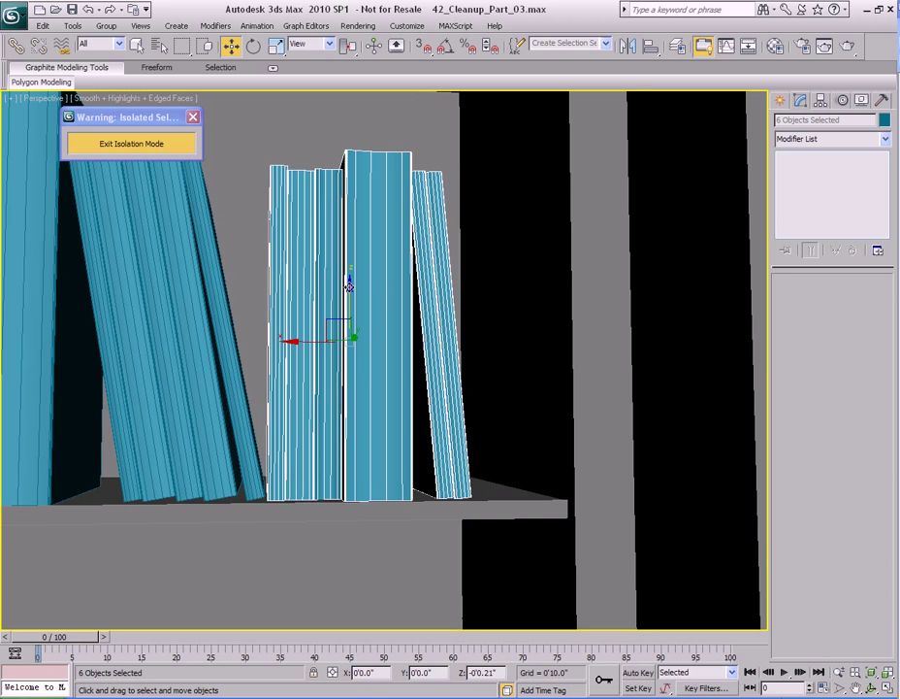
{"action": "scroll", "coordinate": [399, 291], "scroll_direction": "up", "scroll_amount": 5}
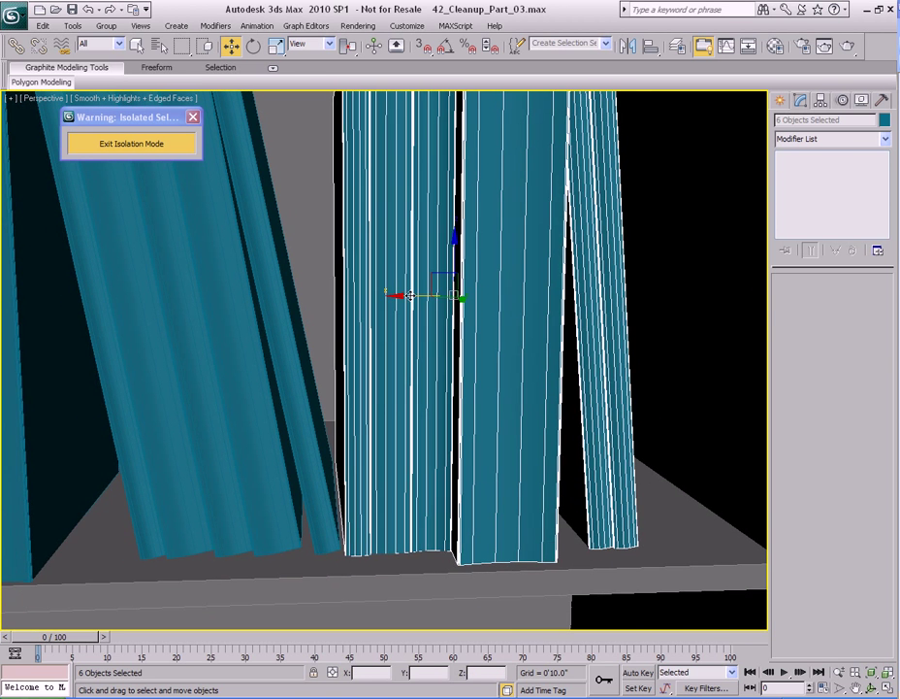
{"action": "left_click_drag", "start_coordinate": [410, 295], "coordinate": [409, 295]}
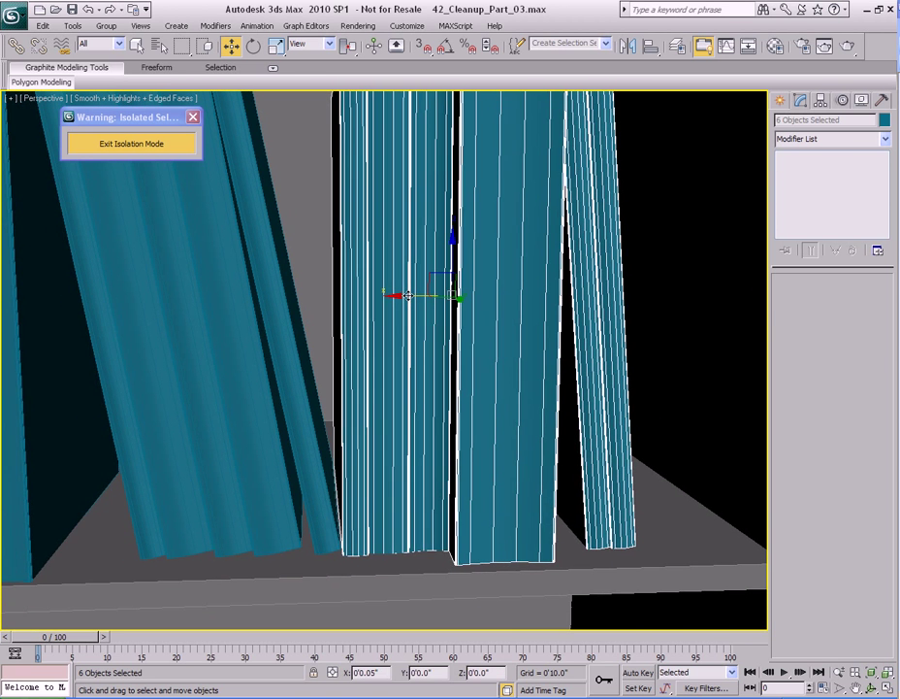
{"action": "scroll", "coordinate": [451, 358], "scroll_direction": "down", "scroll_amount": 5}
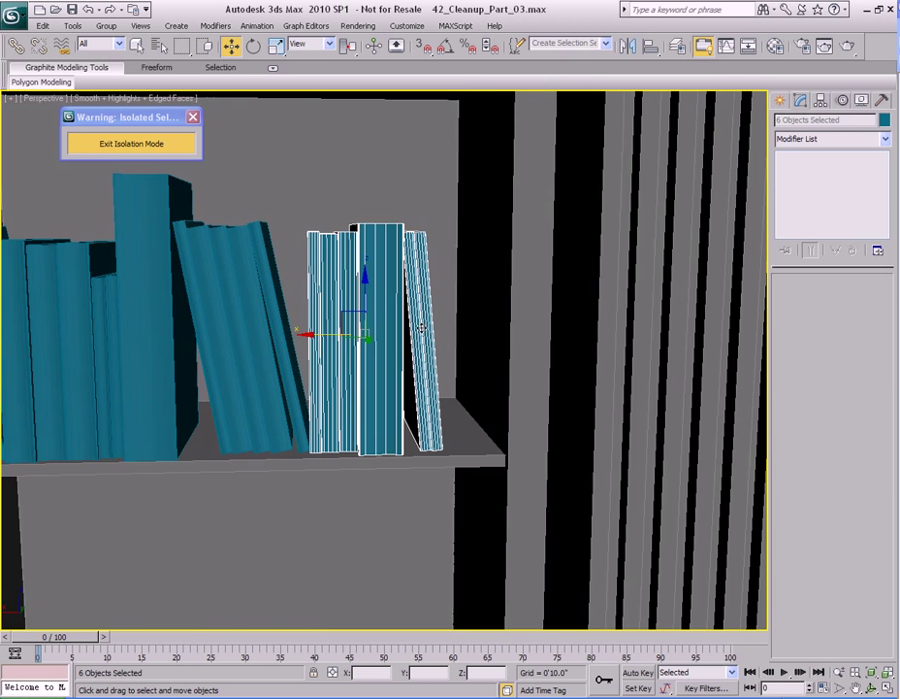
Clone the three thin upright books of the six-book group along X as a single copy past the two leaning books.
{"action": "key", "text": "q"}
{"action": "scroll", "coordinate": [335, 279], "scroll_direction": "up", "scroll_amount": 2}
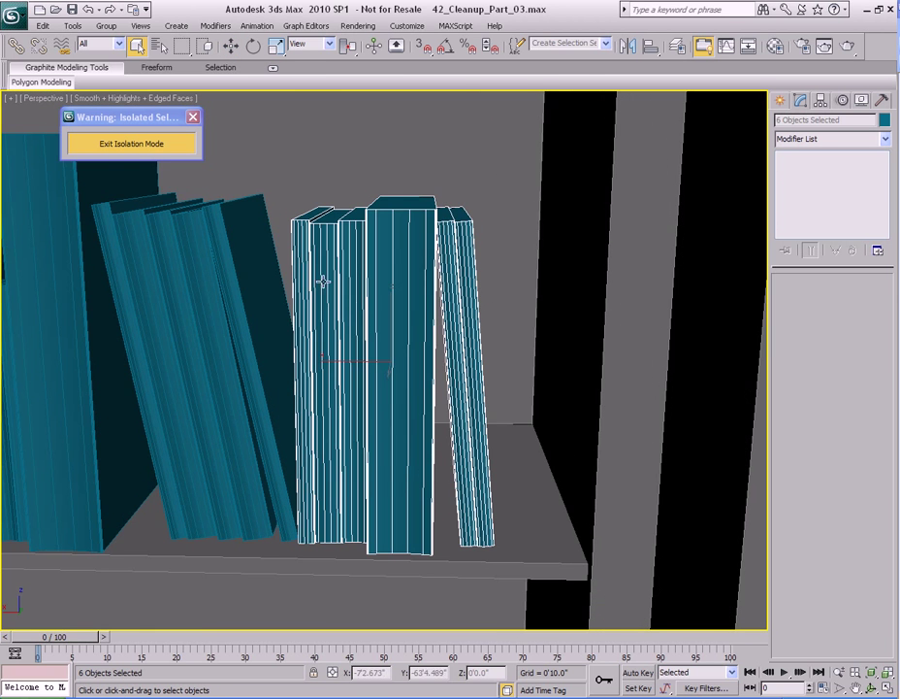
{"action": "middle_click_drag", "start_coordinate": [313, 236], "coordinate": [318, 237], "text": "alt"}
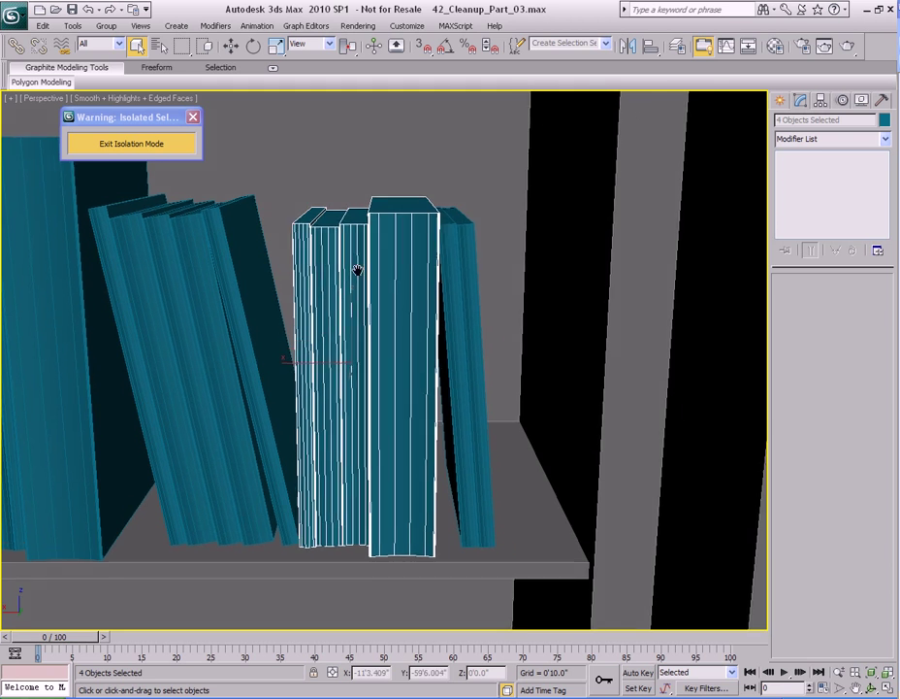
{"action": "middle_click_drag", "start_coordinate": [358, 271], "coordinate": [381, 292]}
{"action": "left_click", "coordinate": [394, 328], "text": "alt"}
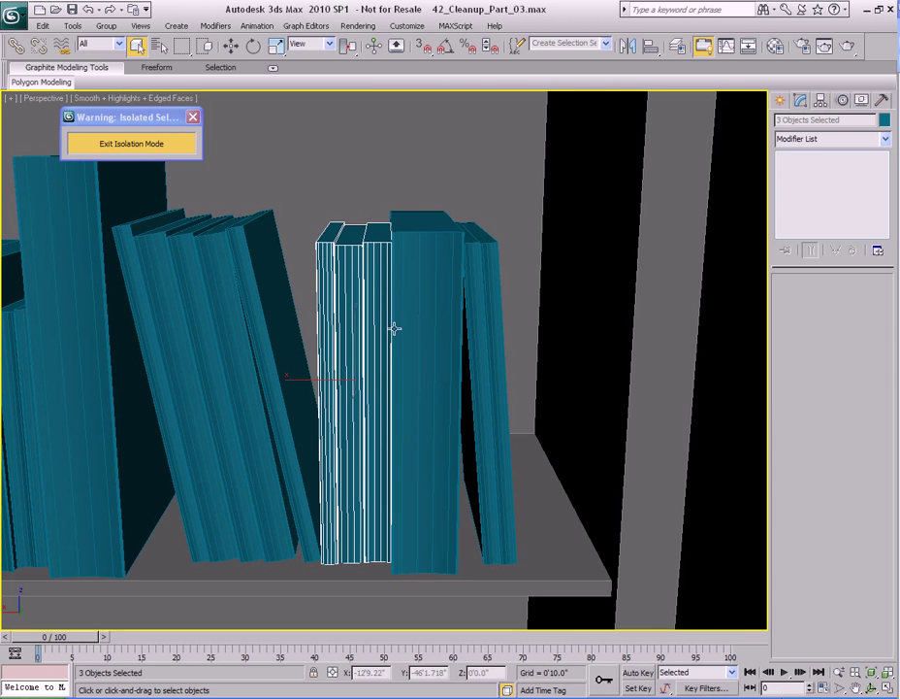
{"action": "left_click_drag", "start_coordinate": [308, 384], "coordinate": [491, 394], "text": "shift"}
{"action": "left_click", "coordinate": [458, 417]}
Move the three copied upright books 0.15 inch along X until they touch the two leaning books.
{"action": "key", "text": "z"}
{"action": "scroll", "coordinate": [518, 432], "scroll_direction": "up", "scroll_amount": 4}
{"action": "middle_click_drag", "start_coordinate": [409, 479], "coordinate": [456, 369]}
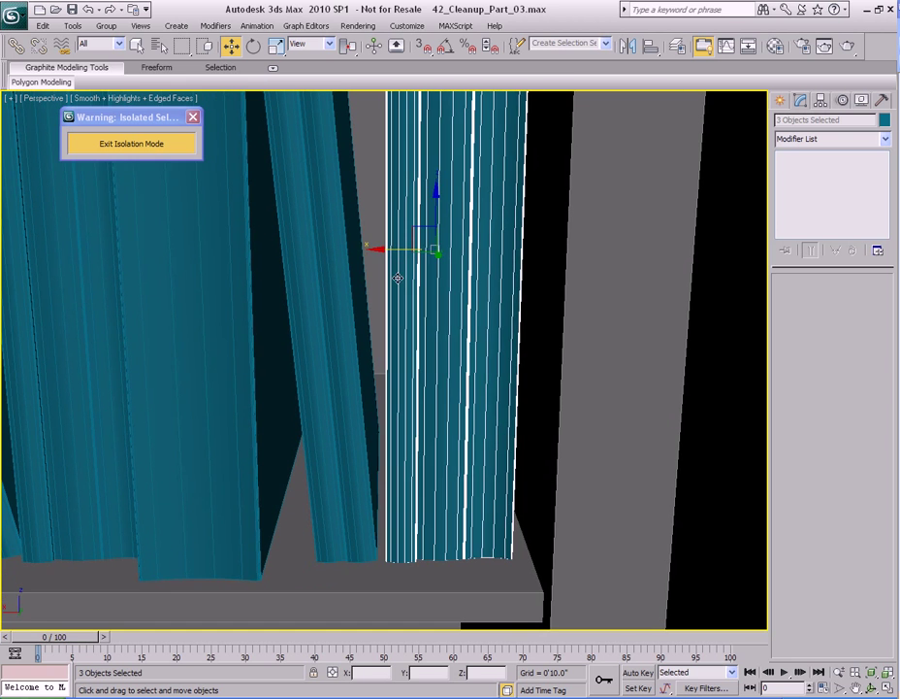
{"action": "left_click_drag", "start_coordinate": [390, 250], "coordinate": [382, 250]}
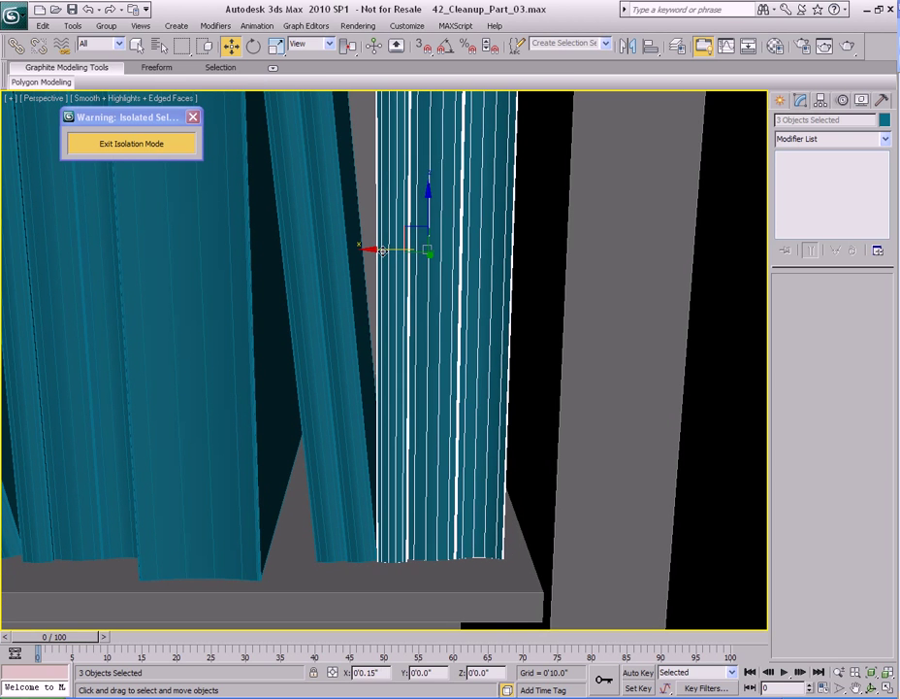
{"action": "middle_click_drag", "start_coordinate": [498, 288], "coordinate": [457, 340]}
{"action": "scroll", "coordinate": [460, 348], "scroll_direction": "down", "scroll_amount": 4}
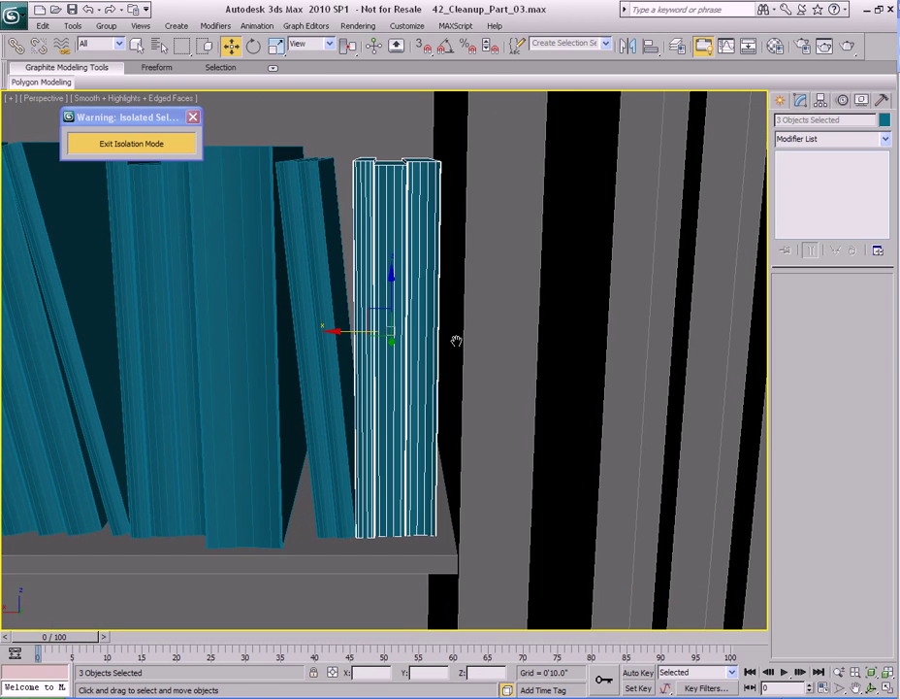
Stretch the three copied upright books along X, ending with a 108 percent scale, so they fill the gap at the shelf's end.
{"action": "key", "text": "w"}
{"action": "left_click_drag", "start_coordinate": [323, 329], "coordinate": [343, 332]}
{"action": "left_click_drag", "start_coordinate": [344, 333], "coordinate": [331, 331]}
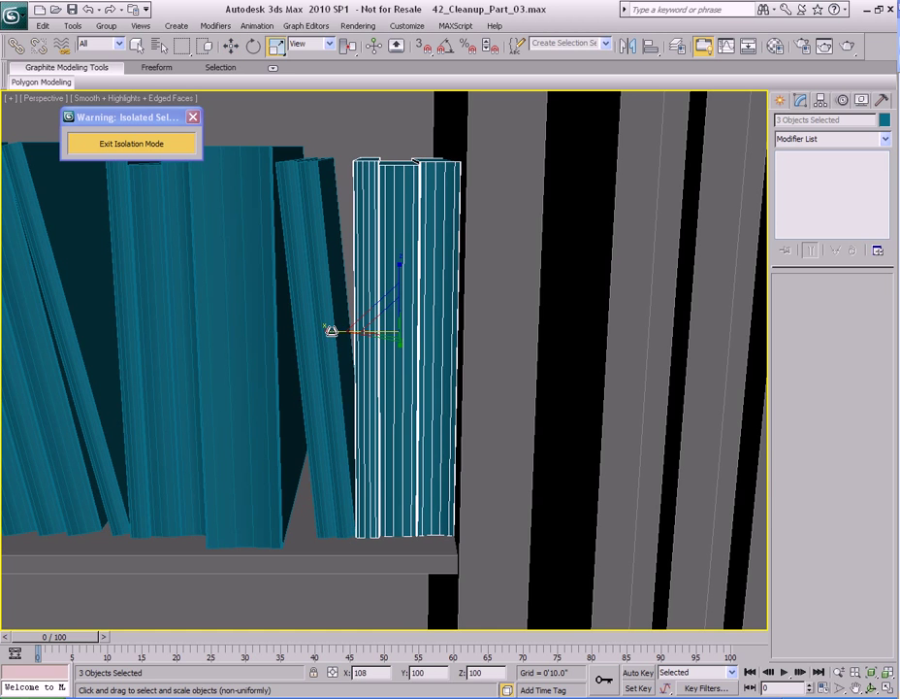
{"action": "scroll", "coordinate": [418, 311], "scroll_direction": "up", "scroll_amount": 4}
{"action": "scroll", "coordinate": [443, 321], "scroll_direction": "down", "scroll_amount": 2}
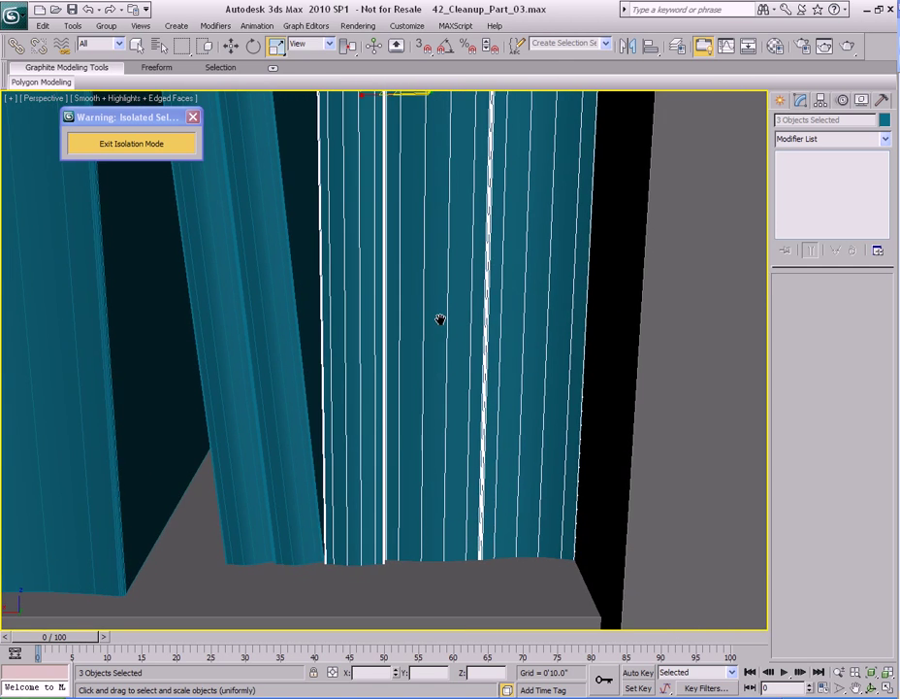
{"action": "scroll", "coordinate": [439, 320], "scroll_direction": "down", "scroll_amount": 5}
{"action": "scroll", "coordinate": [441, 334], "scroll_direction": "up", "scroll_amount": 5}
{"action": "middle_click_drag", "start_coordinate": [444, 337], "coordinate": [468, 336], "text": "alt"}
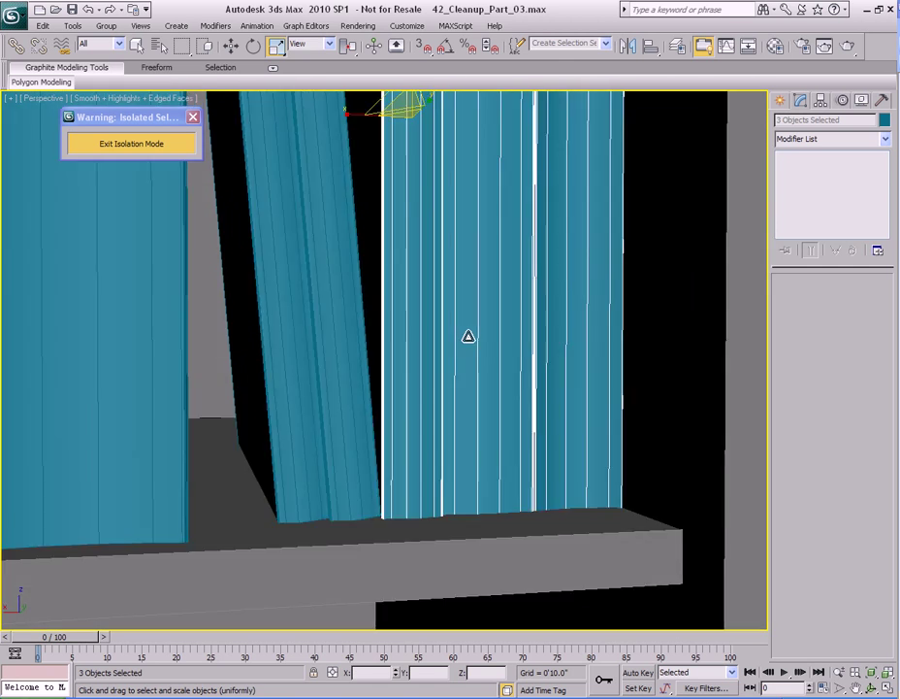
{"action": "scroll", "coordinate": [469, 337], "scroll_direction": "down", "scroll_amount": 4}
{"action": "scroll", "coordinate": [464, 320], "scroll_direction": "down", "scroll_amount": 5}
{"action": "key", "text": "q"}
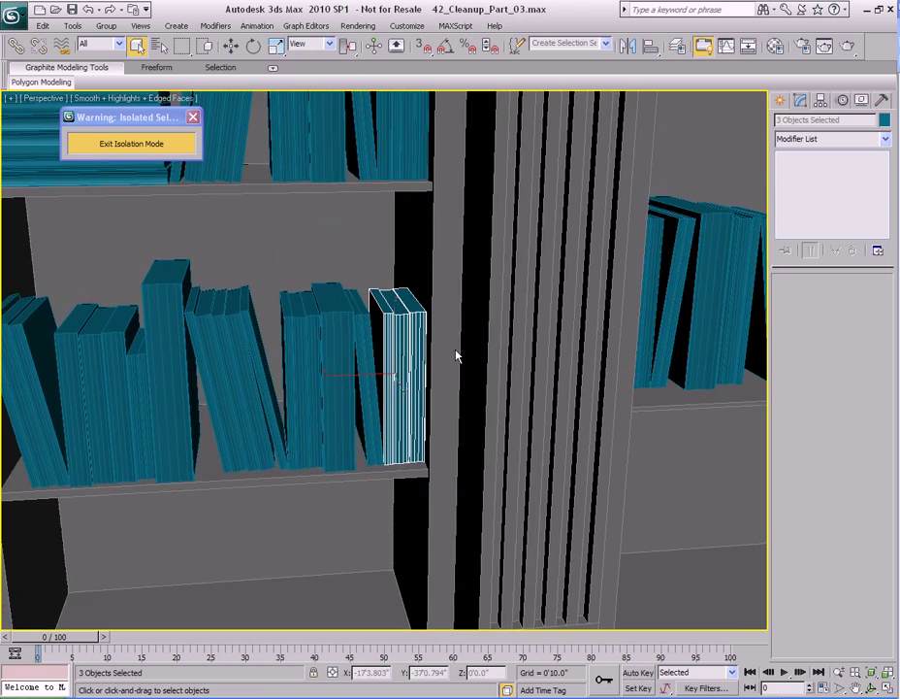
Clone the top book of the middle shelf's flat stack and place the copy above the leaning and upright books one shelf lower.
{"action": "scroll", "coordinate": [452, 343], "scroll_direction": "down", "scroll_amount": 6}
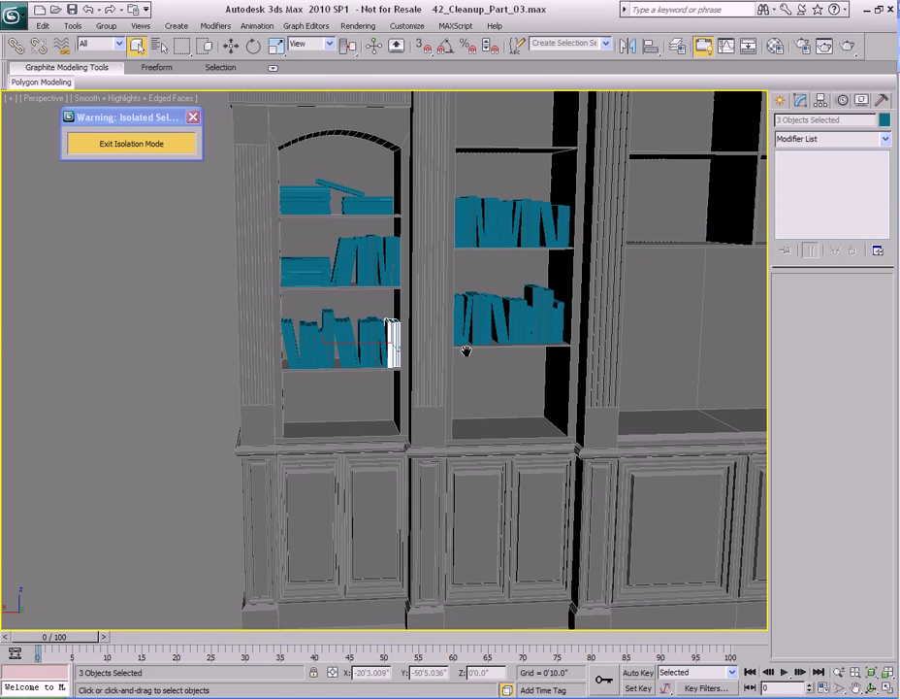
{"action": "scroll", "coordinate": [466, 351], "scroll_direction": "up", "scroll_amount": 6}
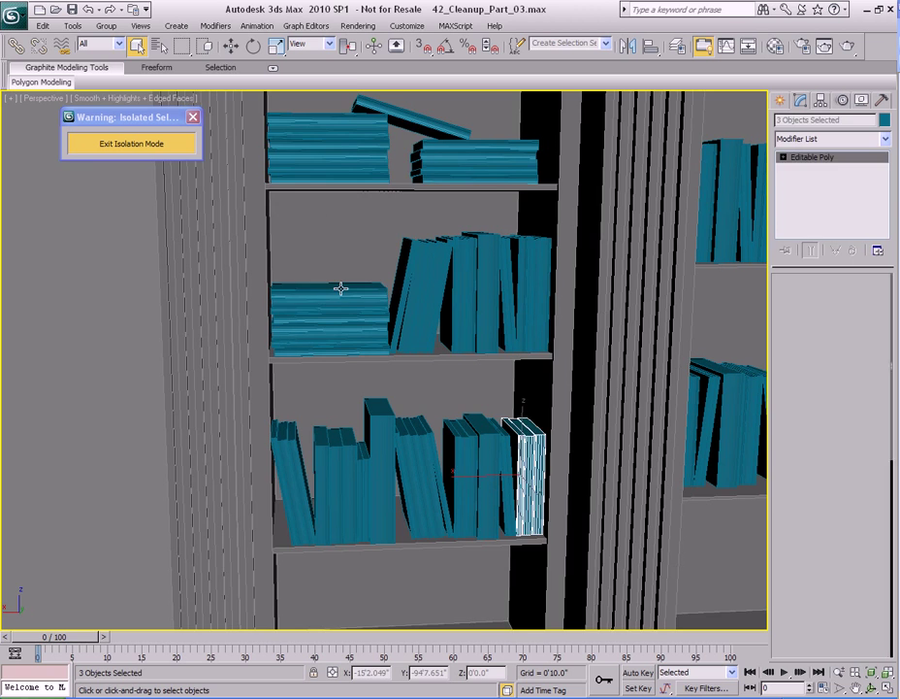
{"action": "left_click", "coordinate": [340, 288]}
{"action": "middle_click_drag", "start_coordinate": [451, 370], "coordinate": [381, 330]}
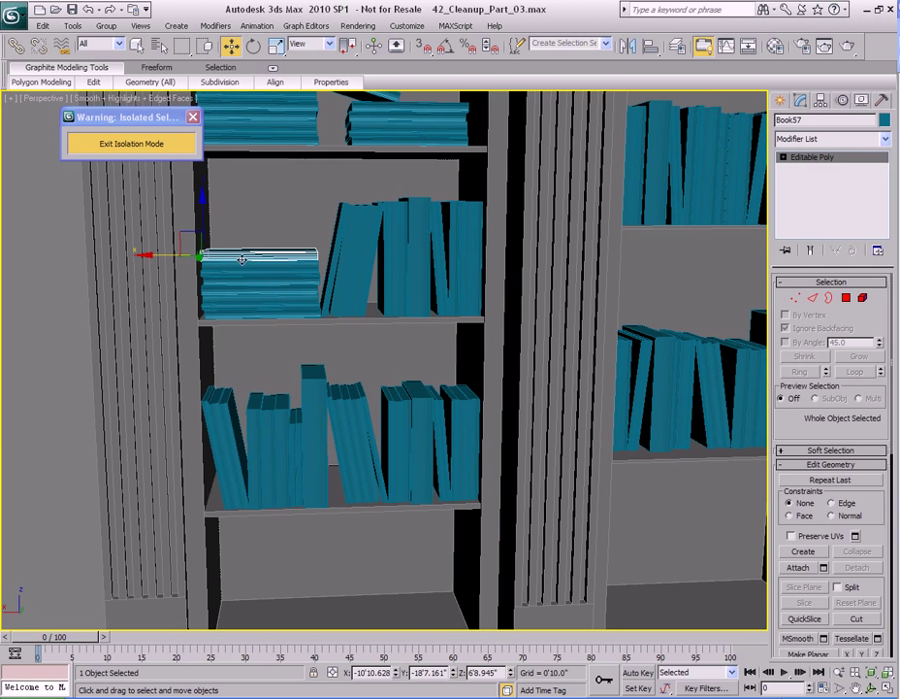
{"action": "mouse_move", "coordinate": [183, 235]}
{"action": "left_mouse_down", "text": "shift"}
{"action": "mouse_move", "coordinate": [373, 354]}
{"action": "mouse_move", "coordinate": [325, 361]}
{"action": "left_mouse_up", "text": "shift"}
{"action": "left_click", "coordinate": [450, 415]}
Lower the copied flat book onto the tops of the upright books and adjust its position so it spans the gaps.
{"action": "scroll", "coordinate": [418, 430], "scroll_direction": "up", "scroll_amount": 10}
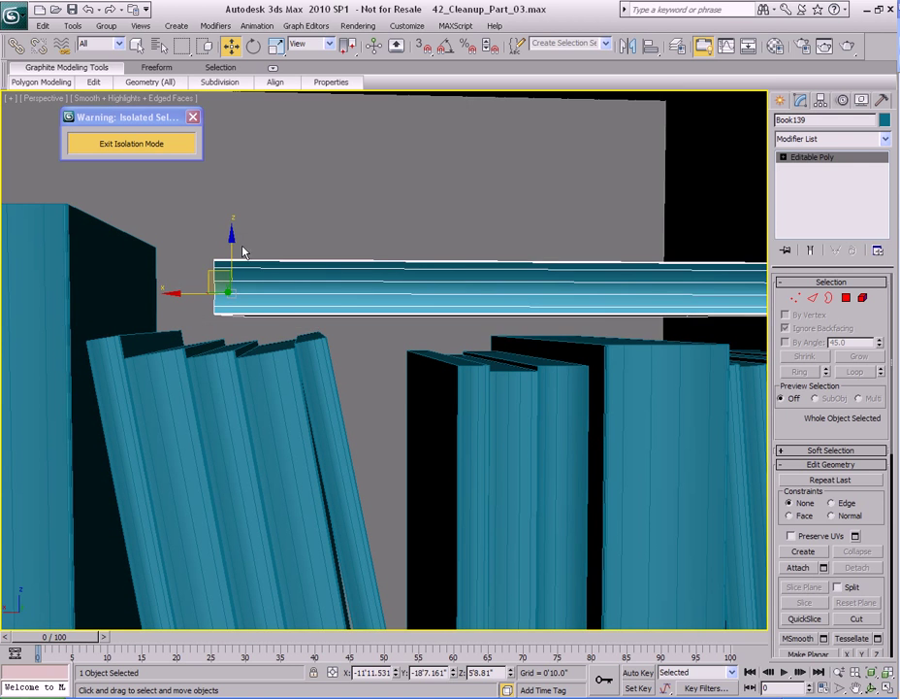
{"action": "left_click_drag", "start_coordinate": [243, 252], "coordinate": [380, 303]}
{"action": "middle_click_drag", "start_coordinate": [379, 304], "coordinate": [460, 365], "text": "alt"}
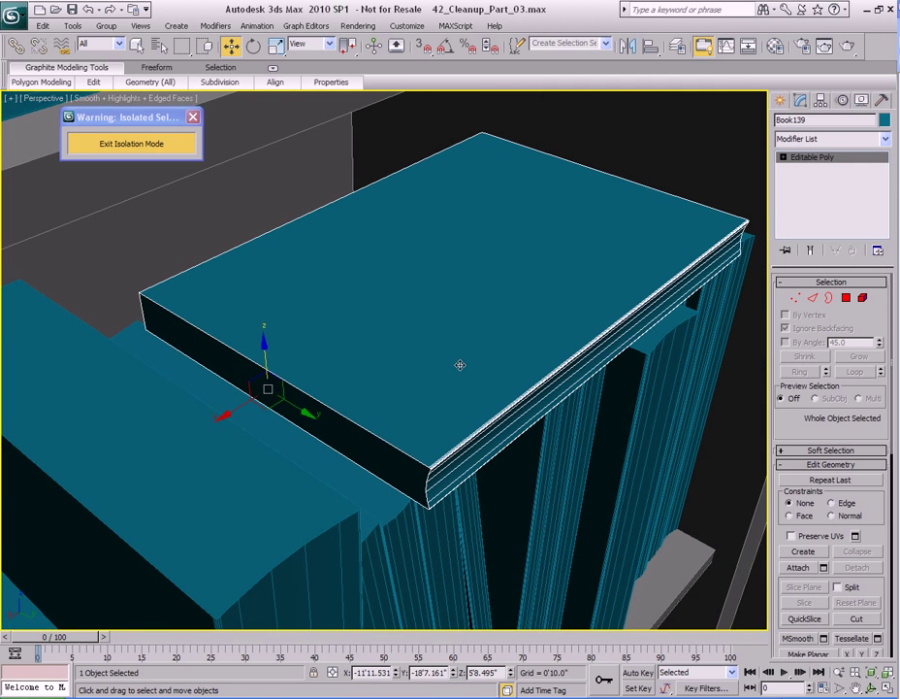
{"action": "middle_click_drag", "start_coordinate": [271, 408], "coordinate": [401, 353], "text": "alt"}
{"action": "left_click_drag", "start_coordinate": [236, 254], "coordinate": [235, 256]}
{"action": "middle_click_drag", "start_coordinate": [443, 300], "coordinate": [397, 295]}
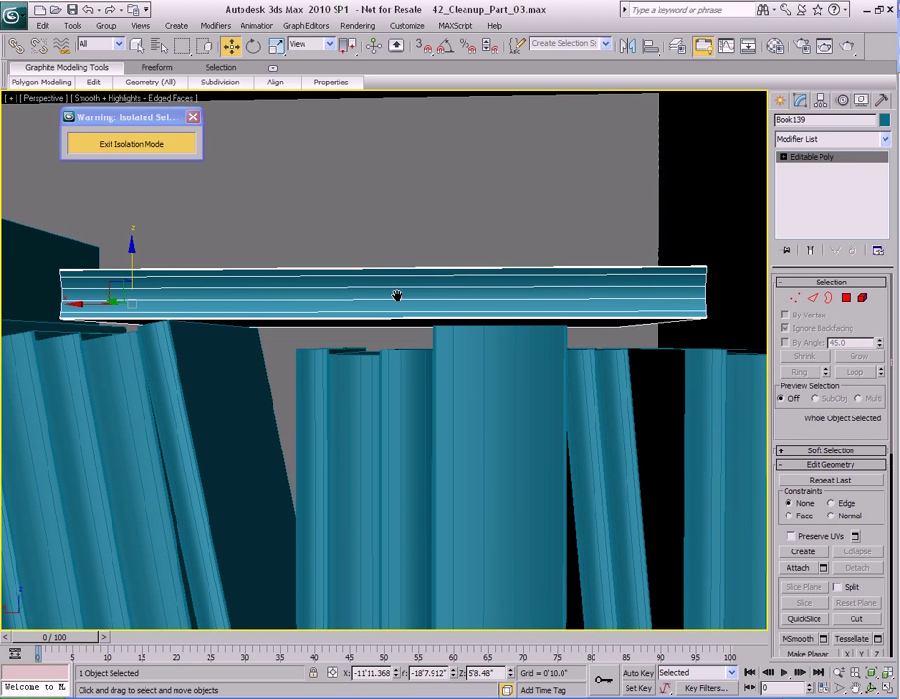
{"action": "middle_click_drag", "start_coordinate": [111, 282], "coordinate": [372, 297]}
{"action": "left_click_drag", "start_coordinate": [263, 291], "coordinate": [141, 293]}
{"action": "middle_click_drag", "start_coordinate": [254, 295], "coordinate": [240, 311], "text": "alt"}
Rotate the flat book slightly so it rests naturally across the book tops.
{"action": "key", "text": "e"}
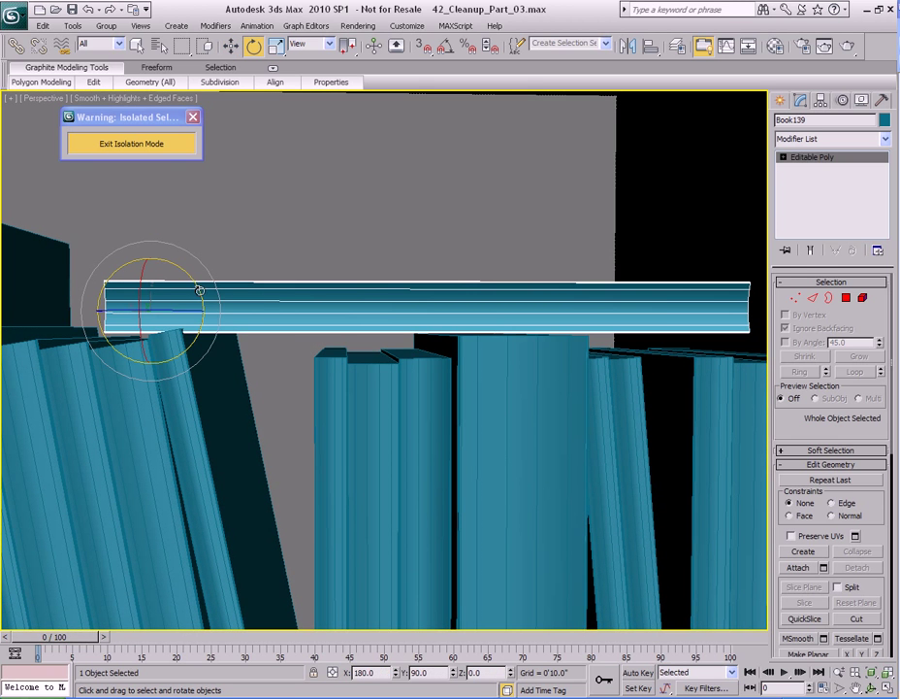
{"action": "left_click_drag", "start_coordinate": [199, 290], "coordinate": [201, 292]}
{"action": "left_click_drag", "start_coordinate": [149, 262], "coordinate": [149, 258]}
{"action": "middle_click_drag", "start_coordinate": [412, 319], "coordinate": [441, 321], "text": "alt"}
Render the perspective view of the lower shelf with the flat book on top, and close the render.
{"action": "scroll", "coordinate": [399, 326], "scroll_direction": "down", "scroll_amount": 6}
{"action": "key", "text": "q"}
{"action": "scroll", "coordinate": [441, 321], "scroll_direction": "up", "scroll_amount": 2}
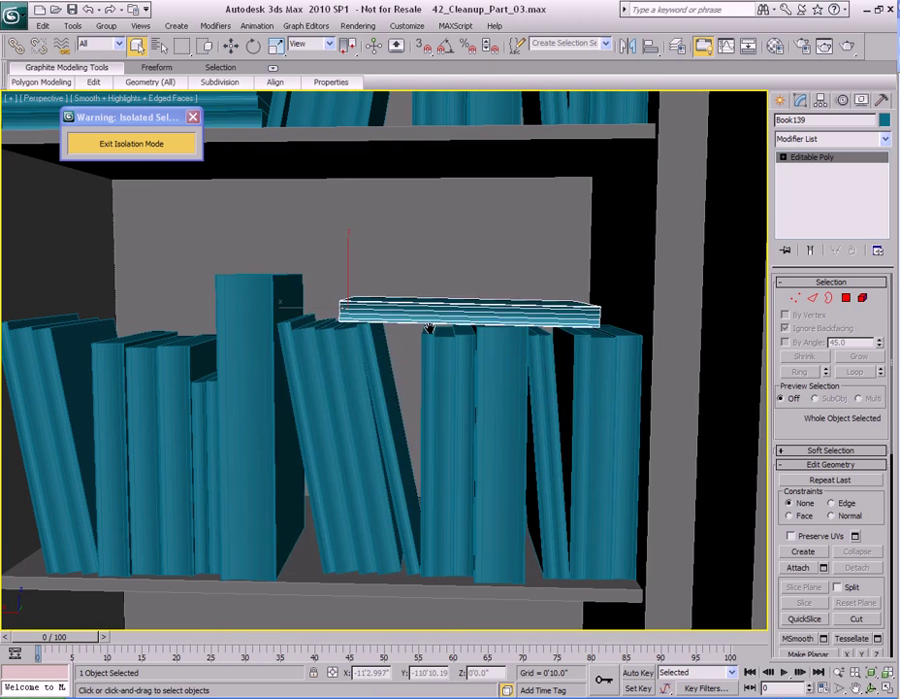
{"action": "key", "text": "shift+q"}
{"action": "left_click", "coordinate": [670, 139]}
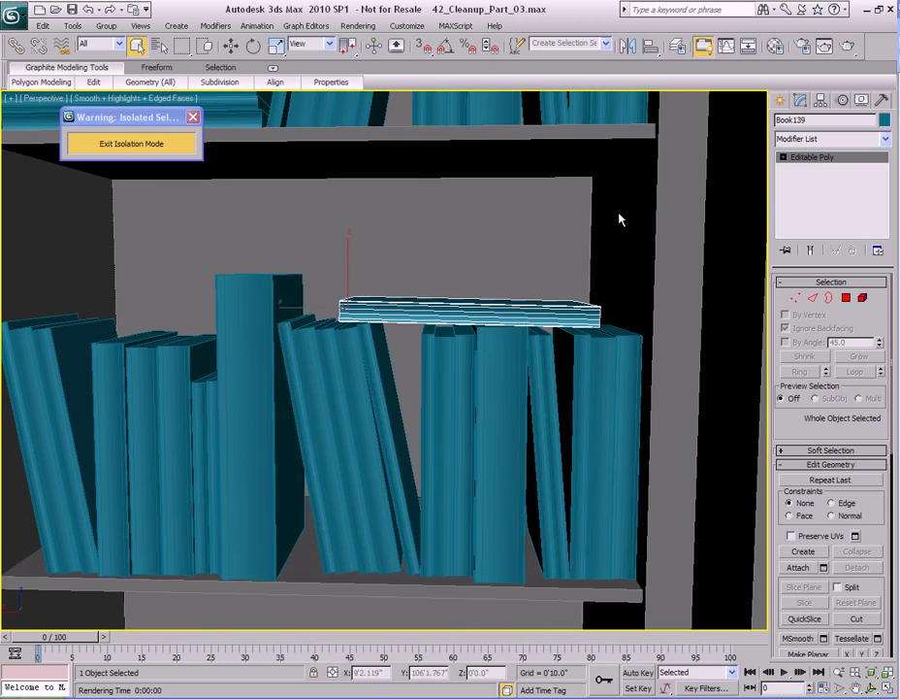
Clone the 26 books from the section on the clock's side onto the top shelf of the opposite inner section.
{"action": "scroll", "coordinate": [619, 221], "scroll_direction": "down", "scroll_amount": 6}
{"action": "scroll", "coordinate": [504, 330], "scroll_direction": "up", "scroll_amount": 3}
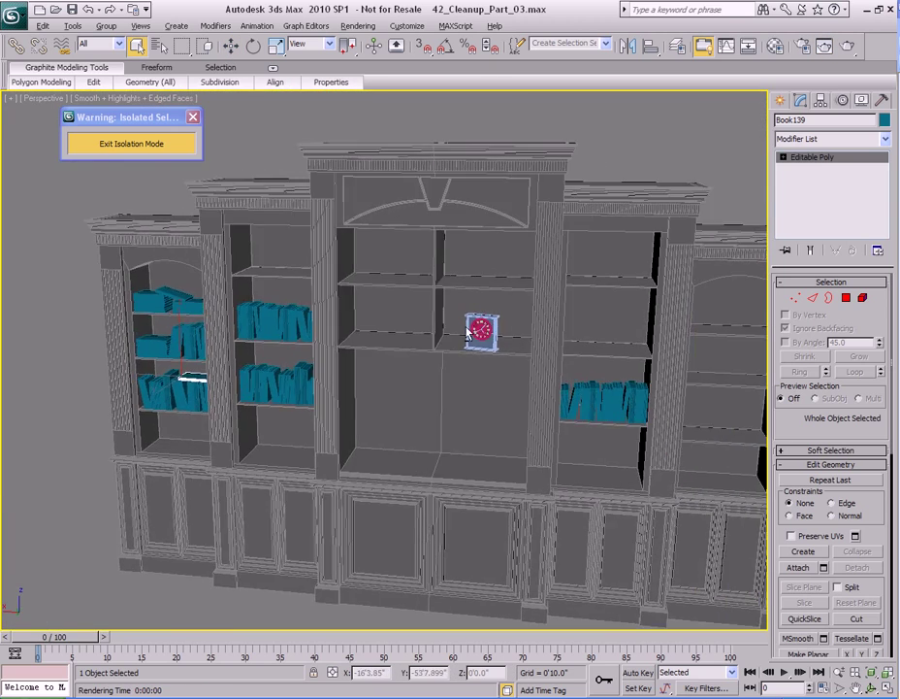
{"action": "scroll", "coordinate": [456, 346], "scroll_direction": "up", "scroll_amount": 4}
{"action": "scroll", "coordinate": [479, 372], "scroll_direction": "up", "scroll_amount": 3}
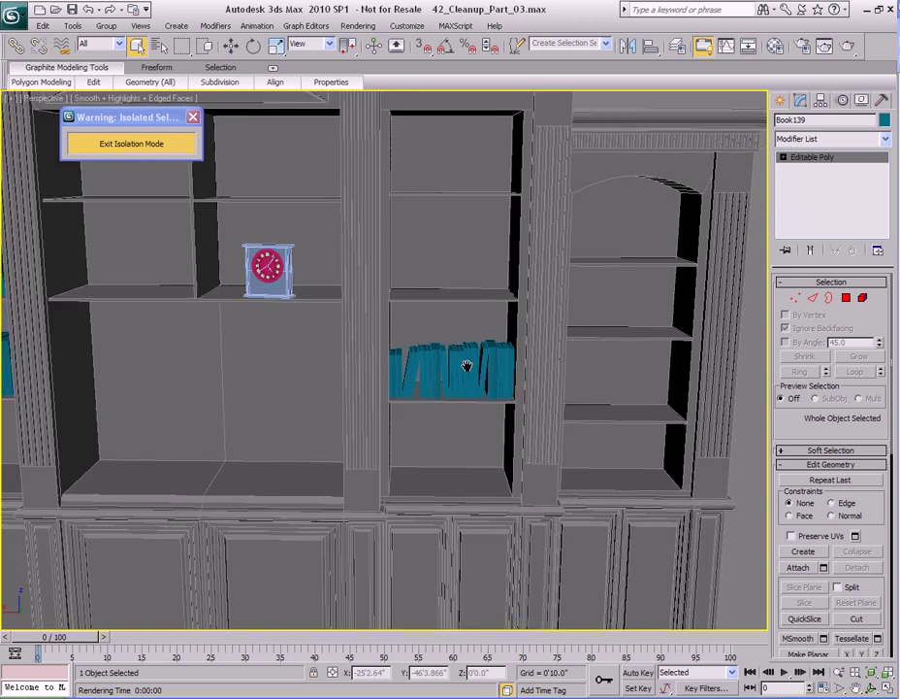
{"action": "left_click_drag", "start_coordinate": [545, 295], "coordinate": [300, 382]}
{"action": "middle_click_drag", "start_coordinate": [356, 361], "coordinate": [492, 349]}
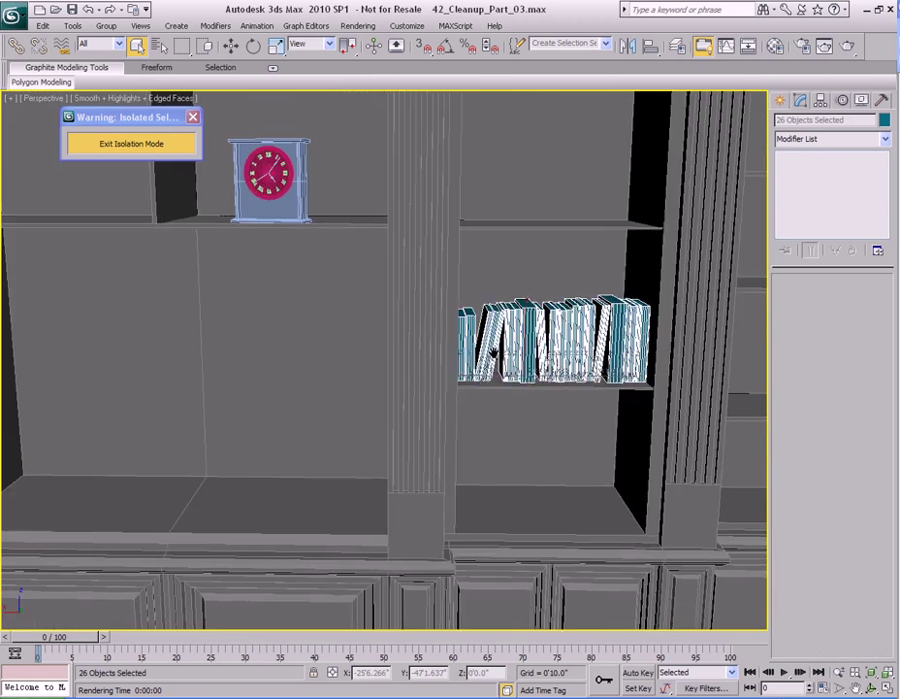
{"action": "scroll", "coordinate": [492, 350], "scroll_direction": "down", "scroll_amount": 6}
{"action": "middle_click_drag", "start_coordinate": [328, 345], "coordinate": [509, 367]}
{"action": "key", "text": "w"}
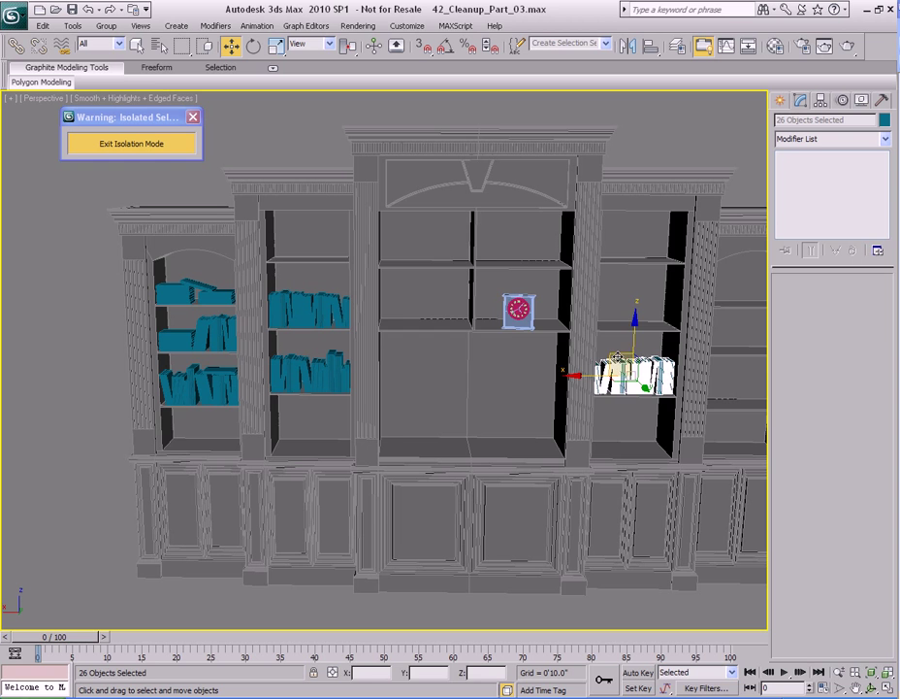
{"action": "left_click_drag", "start_coordinate": [617, 358], "coordinate": [315, 244], "text": "shift"}
{"action": "left_click", "coordinate": [458, 417]}
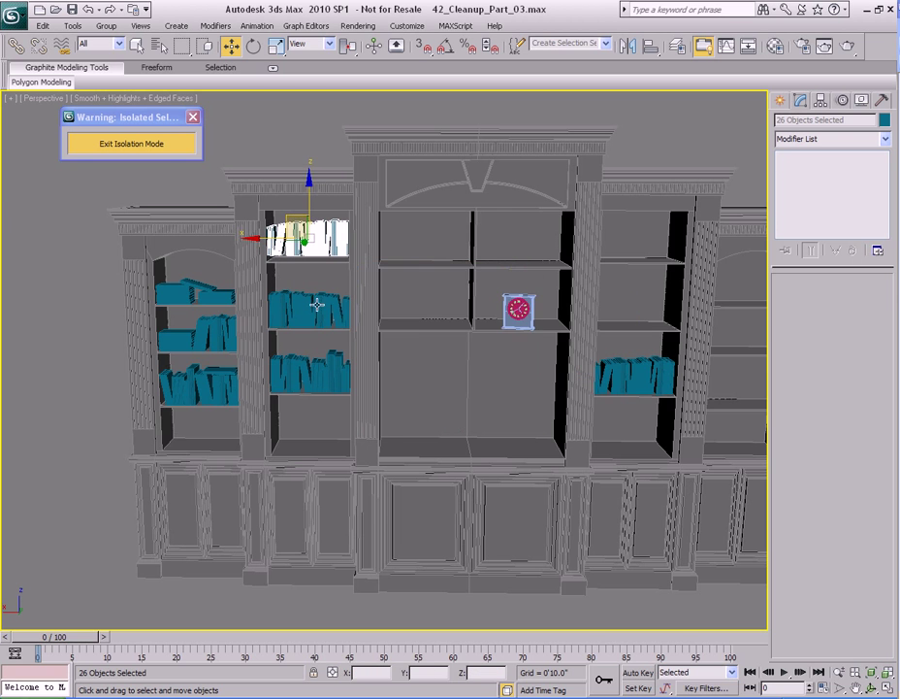
Mirror the 26 copied books on the X axis without cloning.
{"action": "scroll", "coordinate": [426, 364], "scroll_direction": "up", "scroll_amount": 5}
{"action": "scroll", "coordinate": [452, 337], "scroll_direction": "up", "scroll_amount": 3}
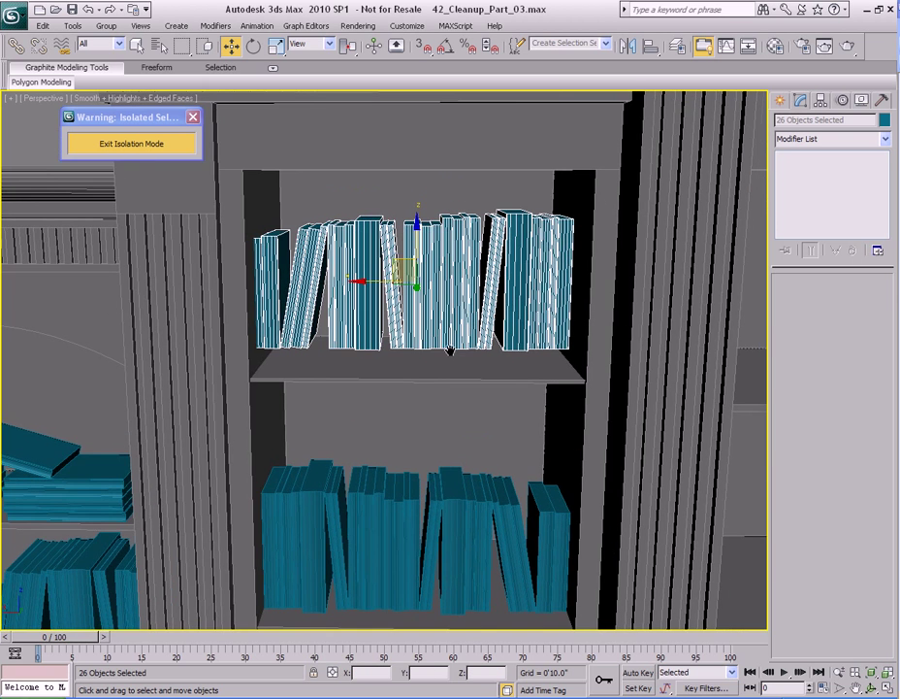
{"action": "left_click", "coordinate": [629, 46]}
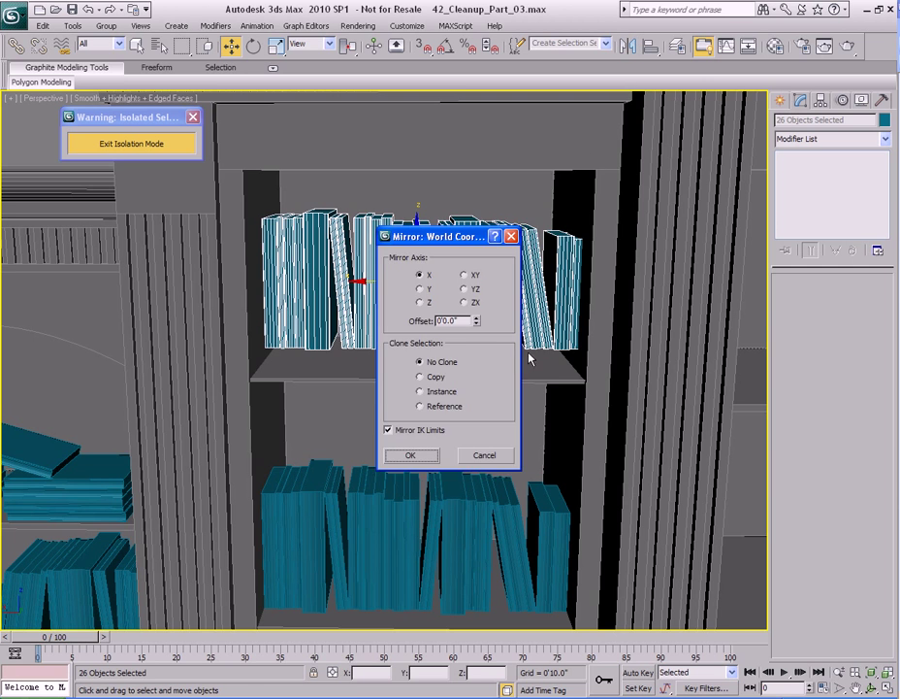
{"action": "left_click", "coordinate": [424, 462]}
{"action": "middle_click_drag", "start_coordinate": [482, 349], "coordinate": [477, 343], "text": "alt"}
Move the 11 books at the far end of the mirrored row about 2'1.295" along X, past the opposite end.
{"action": "middle_click_drag", "start_coordinate": [377, 314], "coordinate": [500, 270]}
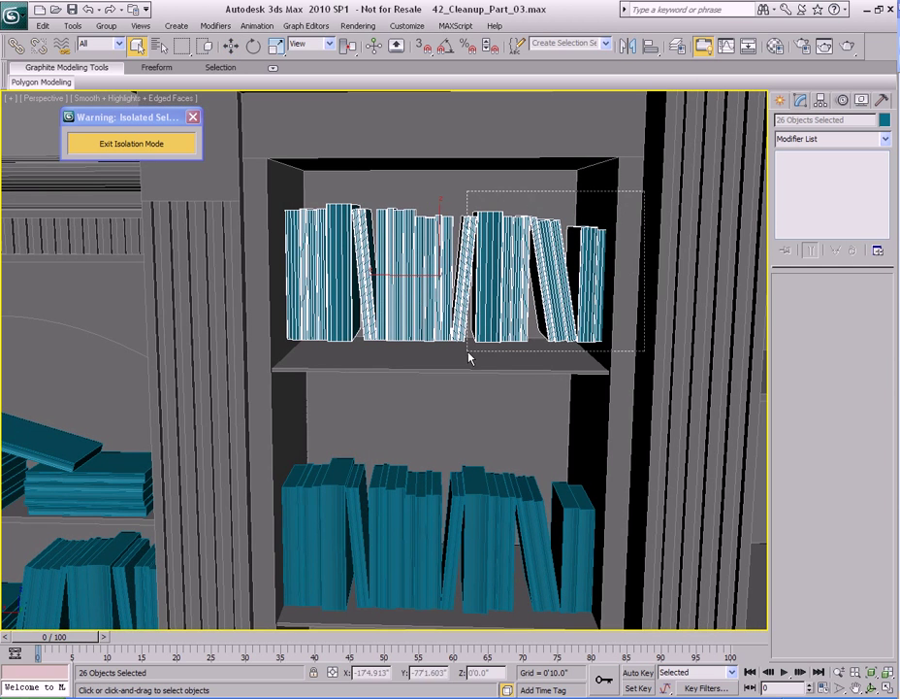
{"action": "left_click_drag", "start_coordinate": [469, 355], "coordinate": [469, 356]}
{"action": "left_click_drag", "start_coordinate": [471, 275], "coordinate": [177, 267]}
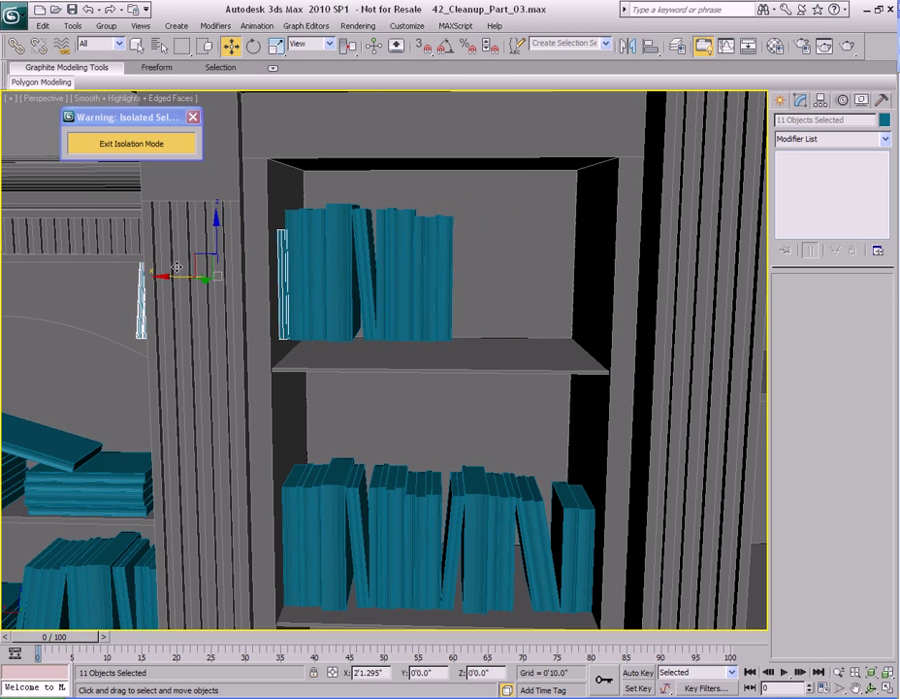
Select the 16 books inside the top shelf and slide them along X against the far side wall.
{"action": "left_click_drag", "start_coordinate": [300, 338], "coordinate": [300, 338]}
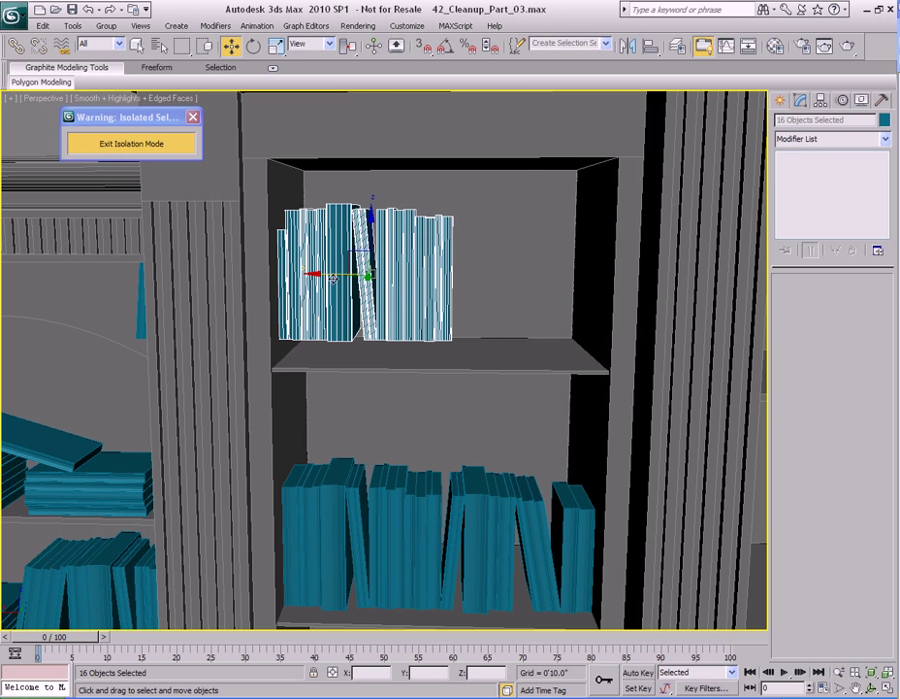
{"action": "left_click_drag", "start_coordinate": [317, 274], "coordinate": [453, 277]}
{"action": "scroll", "coordinate": [426, 297], "scroll_direction": "up", "scroll_amount": 6}
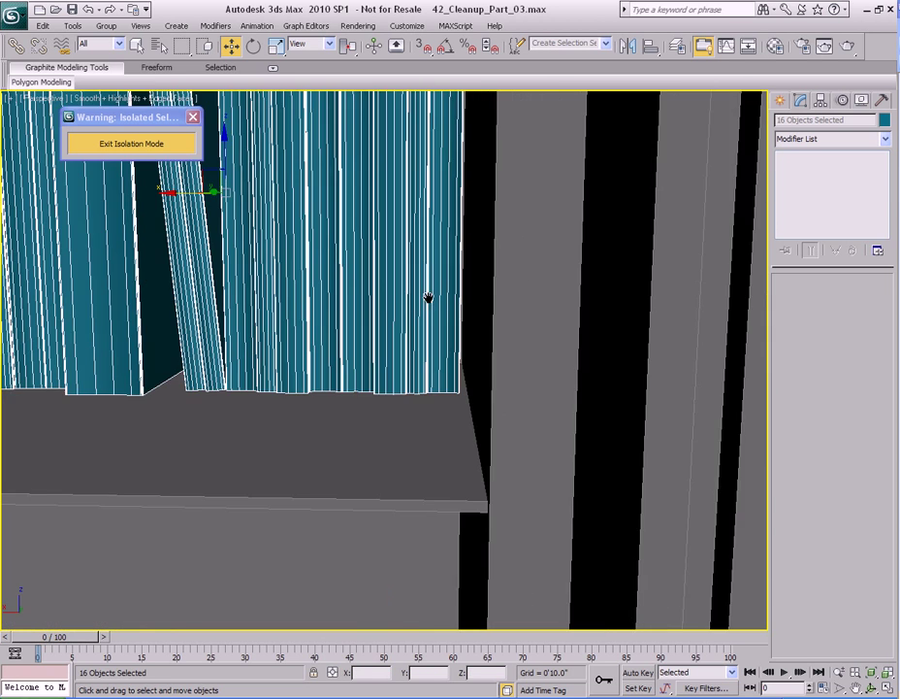
{"action": "left_click_drag", "start_coordinate": [216, 210], "coordinate": [230, 207]}
Select the 10 books hidden behind the column in wireframe and move them along X into the shelf's empty space.
{"action": "scroll", "coordinate": [331, 259], "scroll_direction": "down", "scroll_amount": 5}
{"action": "middle_click_drag", "start_coordinate": [381, 266], "coordinate": [582, 276]}
{"action": "scroll", "coordinate": [342, 285], "scroll_direction": "down", "scroll_amount": 2}
{"action": "middle_click_drag", "start_coordinate": [399, 316], "coordinate": [395, 303]}
{"action": "scroll", "coordinate": [395, 303], "scroll_direction": "up", "scroll_amount": 3}
{"action": "key", "text": "F3"}
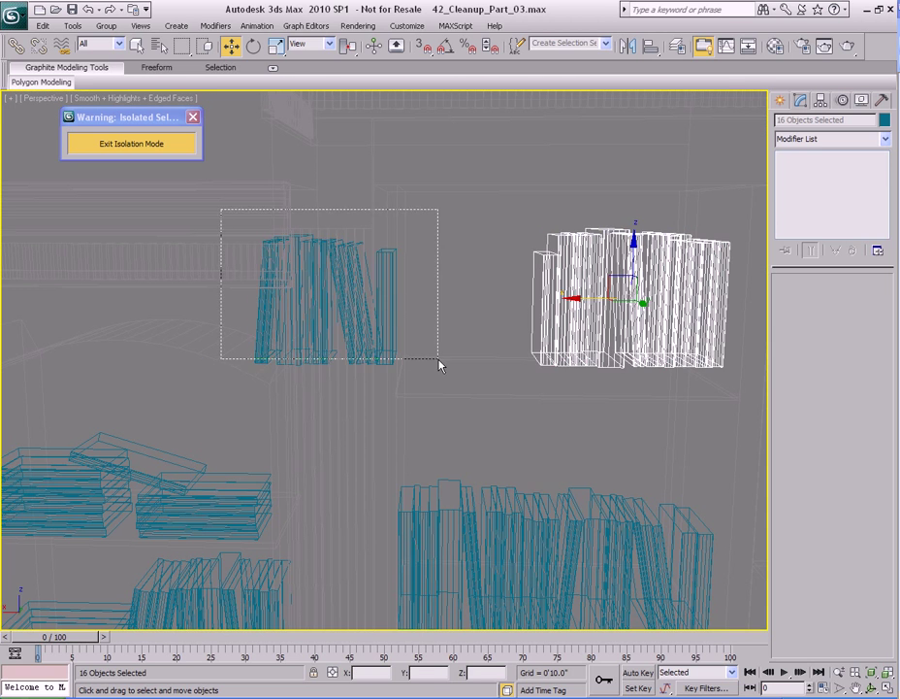
{"action": "left_click_drag", "start_coordinate": [439, 365], "coordinate": [439, 363]}
{"action": "left_click_drag", "start_coordinate": [282, 299], "coordinate": [420, 305]}
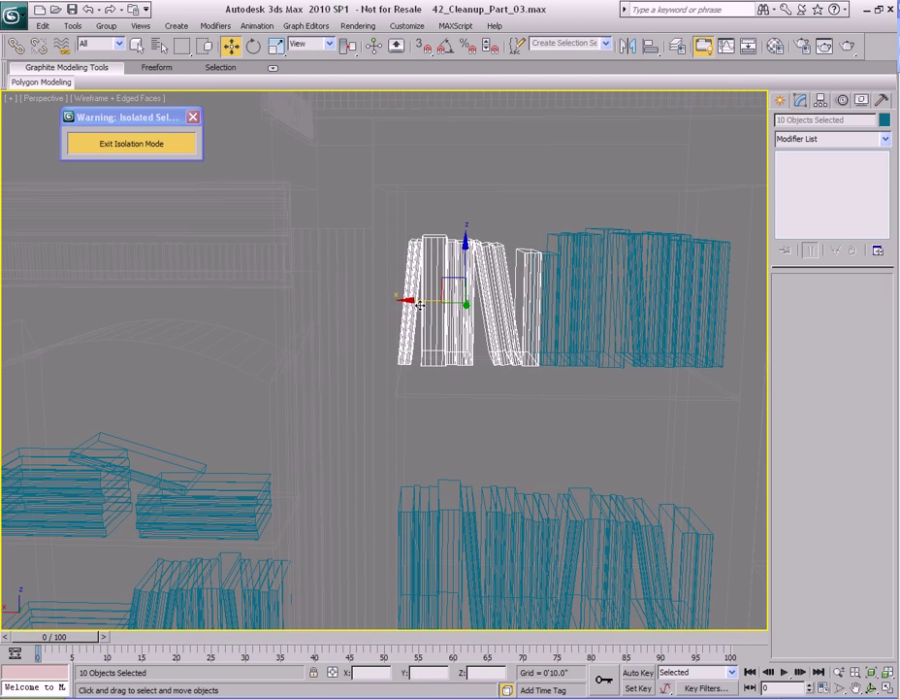
Restore shaded display and shift the 10 books 0.146" along negative X against the neighbouring books.
{"action": "key", "text": "F3"}
{"action": "scroll", "coordinate": [408, 291], "scroll_direction": "up", "scroll_amount": 5}
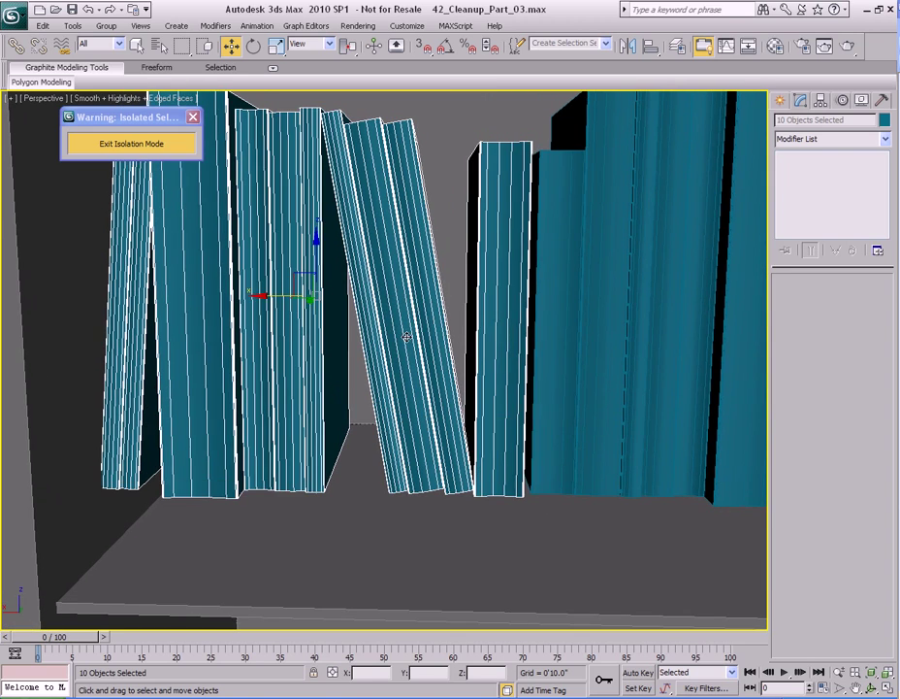
{"action": "left_click_drag", "start_coordinate": [272, 295], "coordinate": [278, 296]}
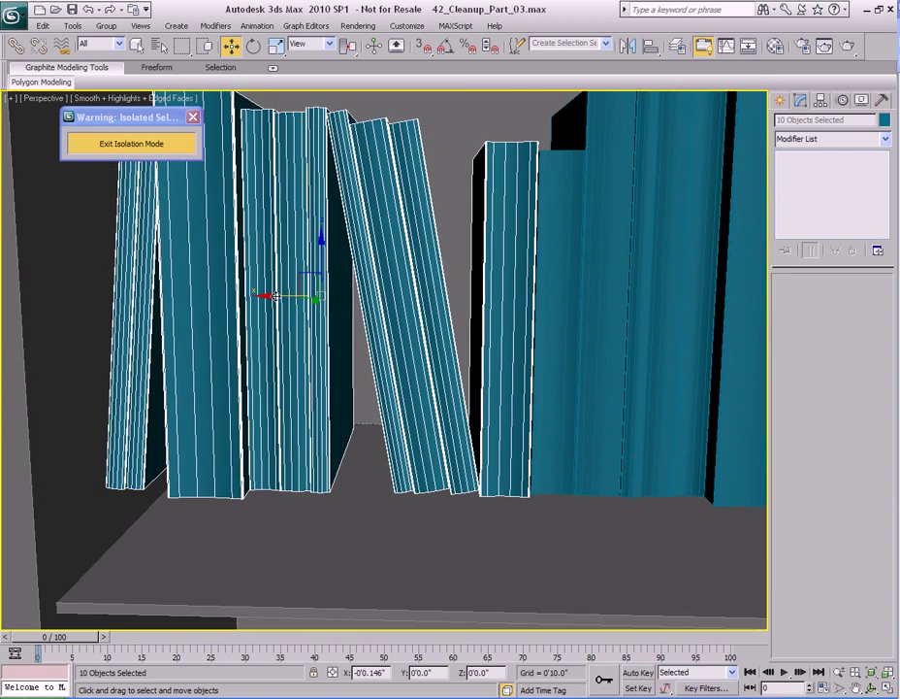
Select all 26 books on the top shelf and raise them slightly along Z onto the shelf surface.
{"action": "scroll", "coordinate": [434, 316], "scroll_direction": "down", "scroll_amount": 8}
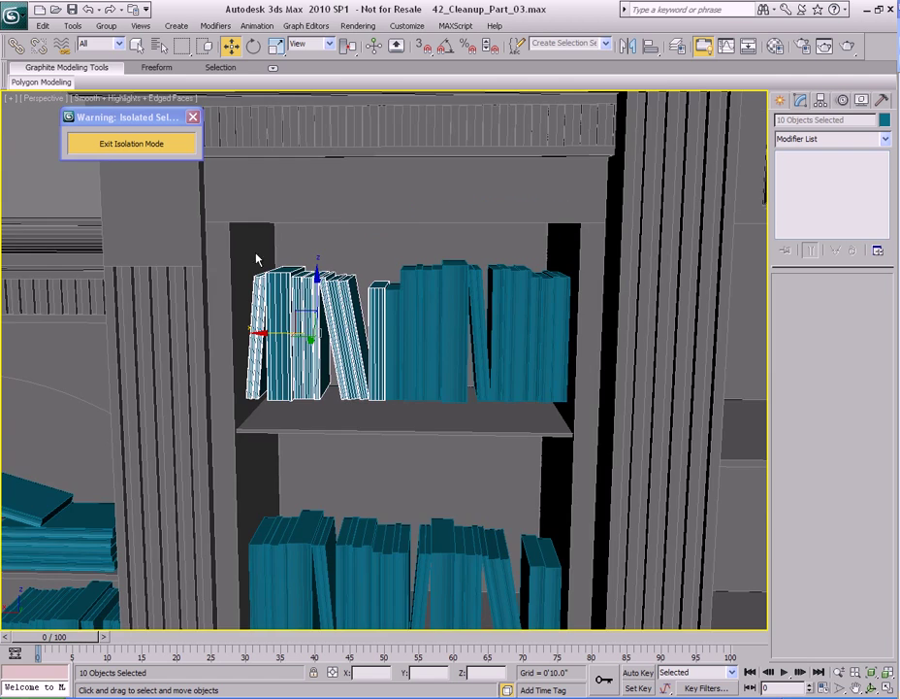
{"action": "left_click_drag", "start_coordinate": [707, 396], "coordinate": [707, 396]}
{"action": "middle_click_drag", "start_coordinate": [431, 286], "coordinate": [547, 258]}
{"action": "scroll", "coordinate": [547, 258], "scroll_direction": "down", "scroll_amount": 3}
{"action": "scroll", "coordinate": [547, 258], "scroll_direction": "up", "scroll_amount": 3}
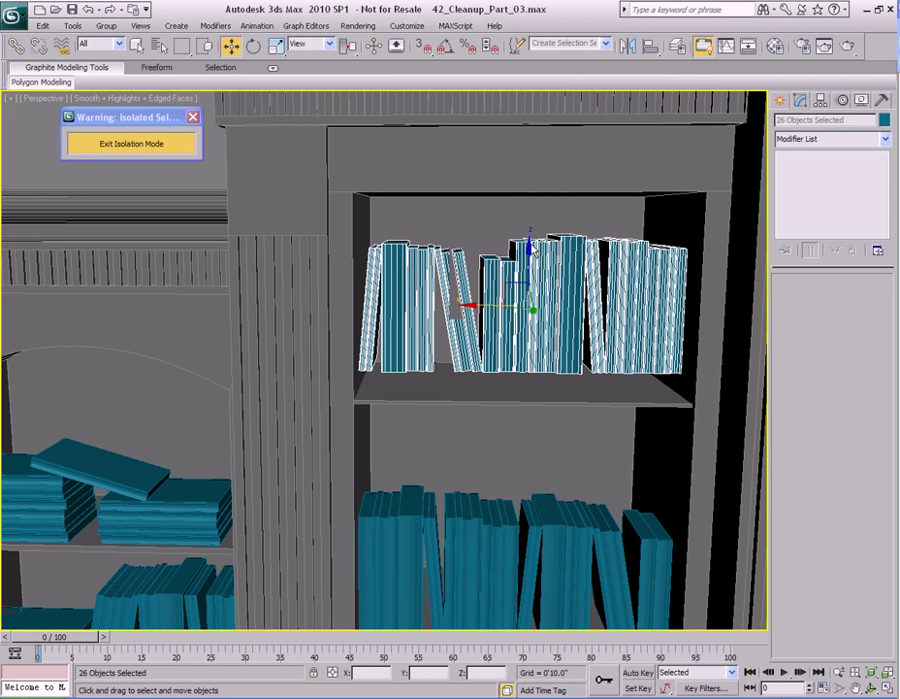
{"action": "key", "text": "z"}
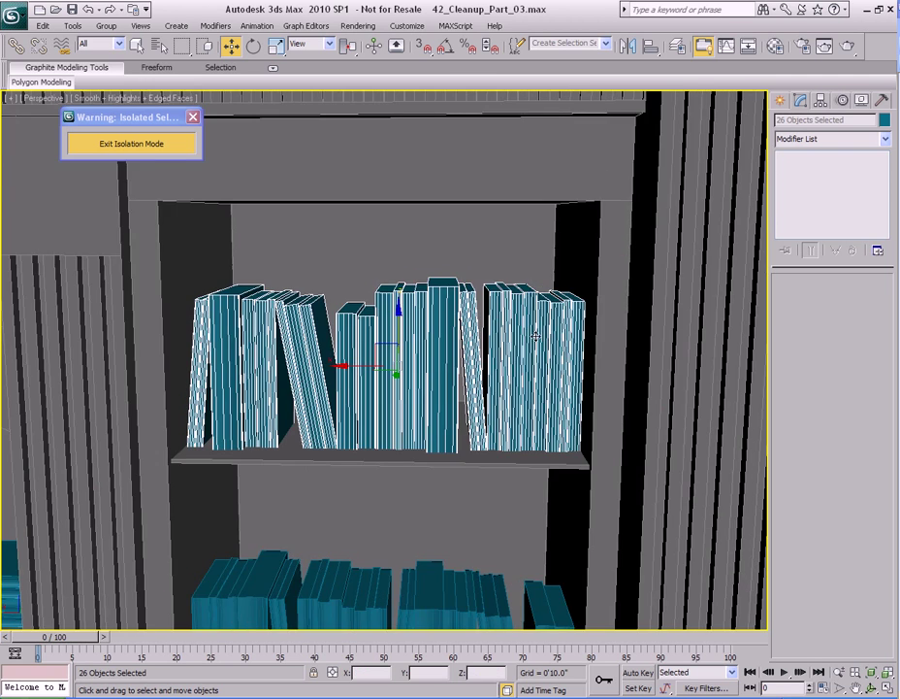
{"action": "scroll", "coordinate": [536, 335], "scroll_direction": "up", "scroll_amount": 6}
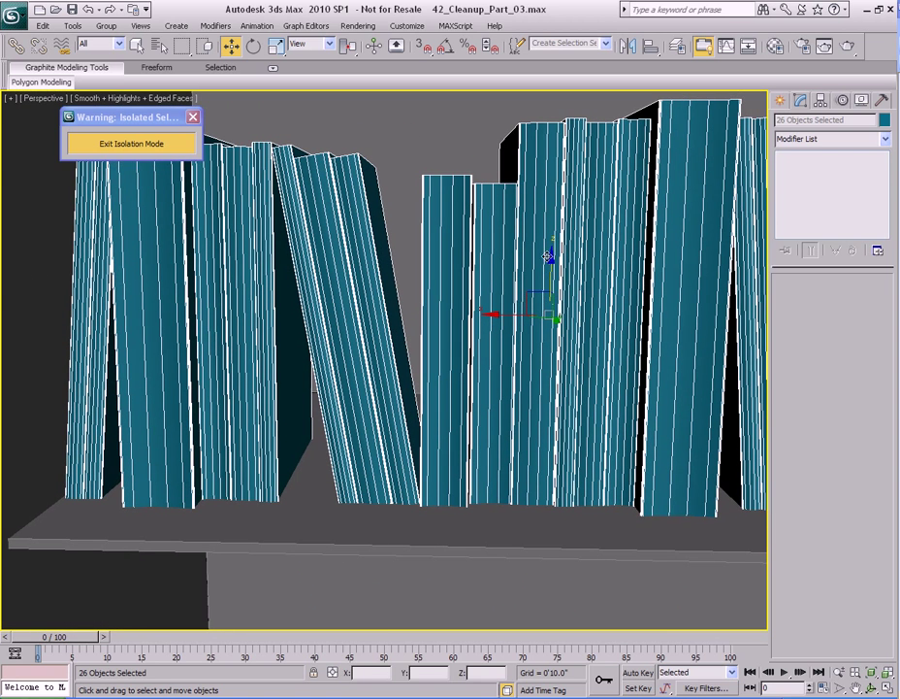
{"action": "left_click_drag", "start_coordinate": [551, 260], "coordinate": [551, 257]}
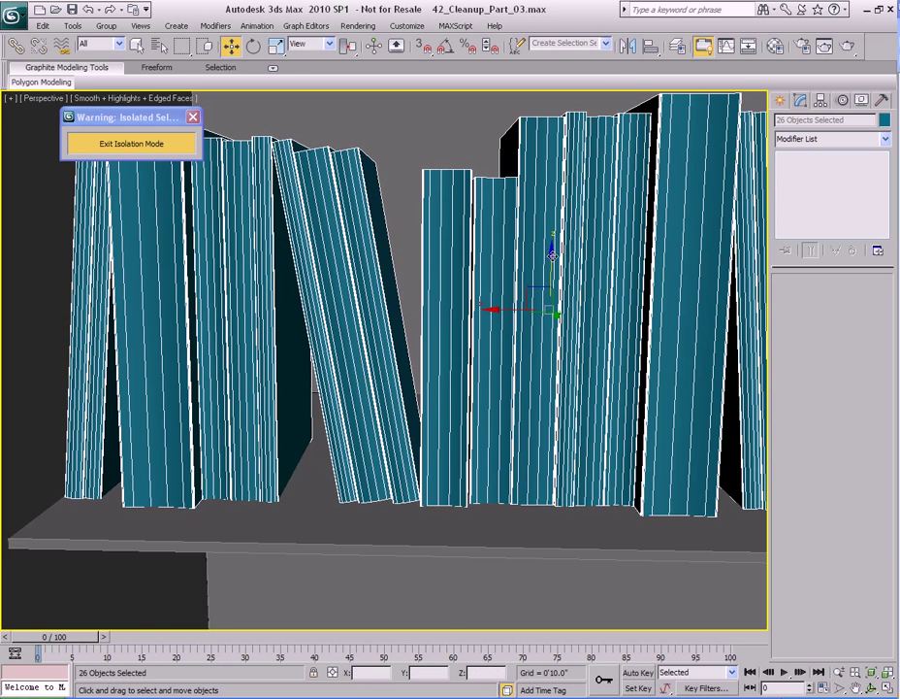
Render the perspective view of the filled top shelf, close the render and review the whole bookcase.
{"action": "scroll", "coordinate": [485, 340], "scroll_direction": "down", "scroll_amount": 8}
{"action": "scroll", "coordinate": [485, 340], "scroll_direction": "up", "scroll_amount": 1}
{"action": "key", "text": "shift+q"}
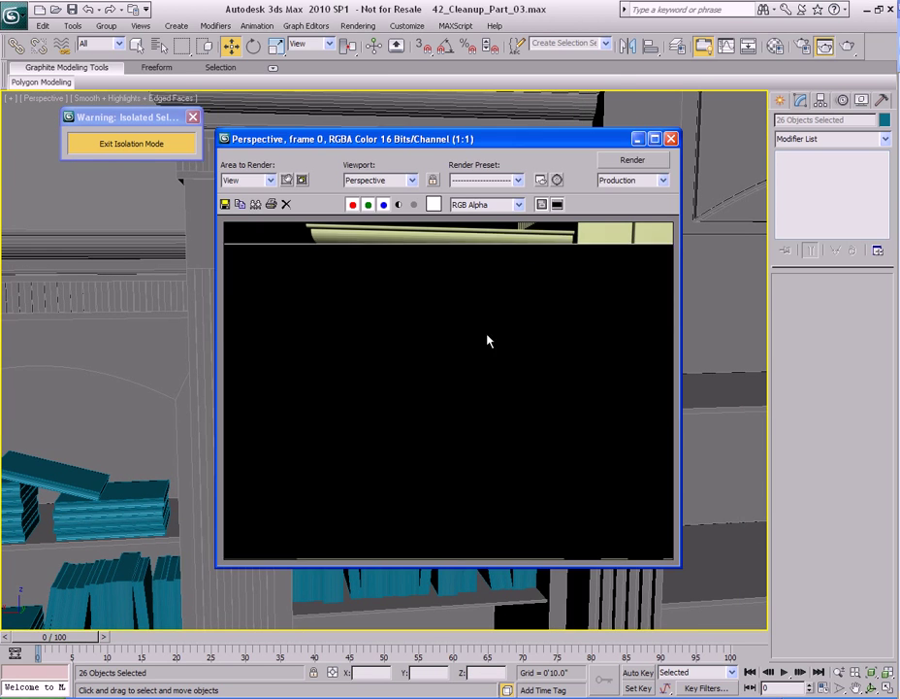
{"action": "left_click", "coordinate": [670, 138]}
{"action": "scroll", "coordinate": [644, 207], "scroll_direction": "down", "scroll_amount": 8}
{"action": "key", "text": "q"}
{"action": "middle_click_drag", "start_coordinate": [531, 351], "coordinate": [461, 383], "text": "alt"}
{"action": "scroll", "coordinate": [342, 364], "scroll_direction": "up", "scroll_amount": 5}
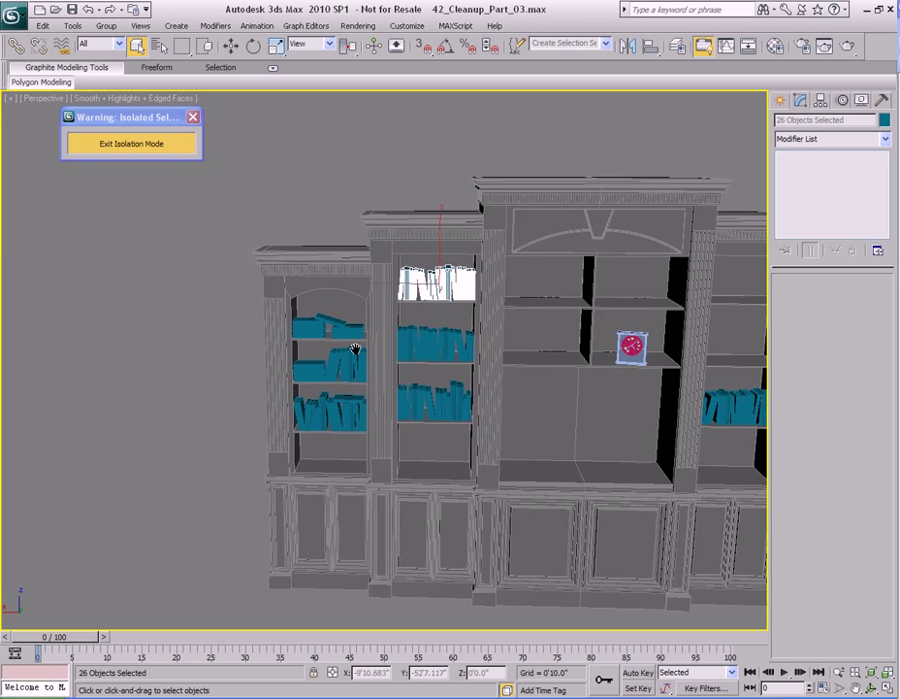
Select the 14 stacked and leaning books on the left outer section's top shelf and copy them across toward the right inner section.
{"action": "left_click_drag", "start_coordinate": [325, 328], "coordinate": [327, 331]}
{"action": "middle_click_drag", "start_coordinate": [387, 351], "coordinate": [307, 343]}
{"action": "key", "text": "w"}
{"action": "left_click_drag", "start_coordinate": [692, 319], "coordinate": [698, 309], "text": "shift"}
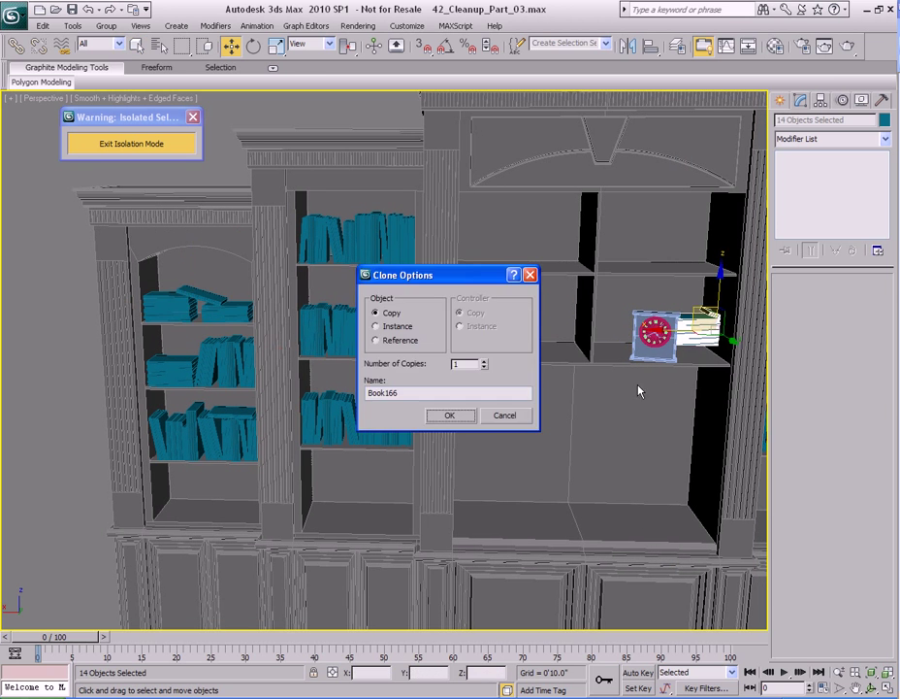
{"action": "left_click", "coordinate": [452, 415]}
Position the 14 copied books on the top shelf of the right inner section.
{"action": "middle_click_drag", "start_coordinate": [614, 388], "coordinate": [304, 363]}
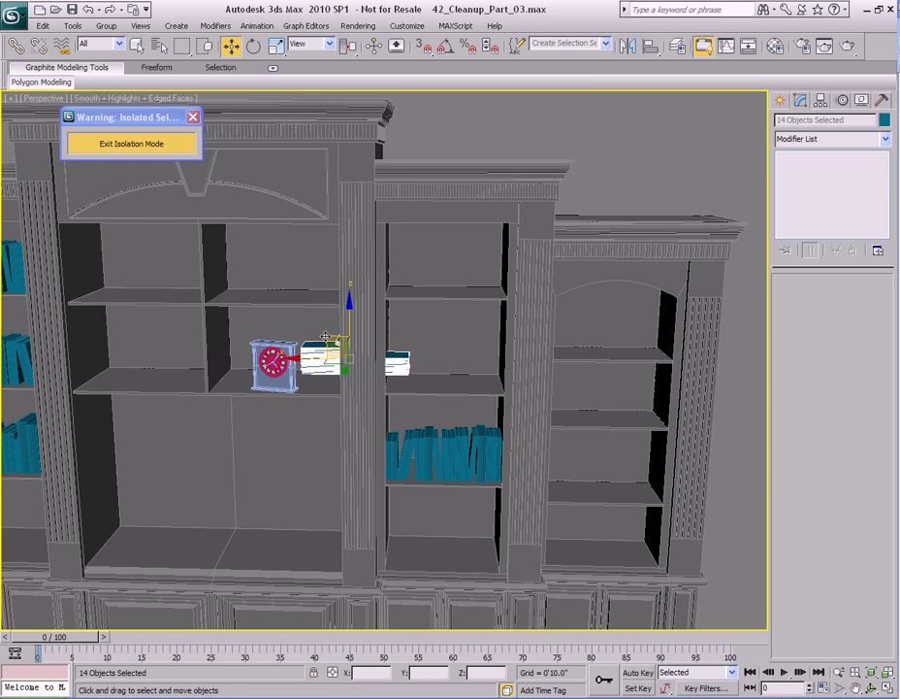
{"action": "scroll", "coordinate": [433, 268], "scroll_direction": "up", "scroll_amount": 6}
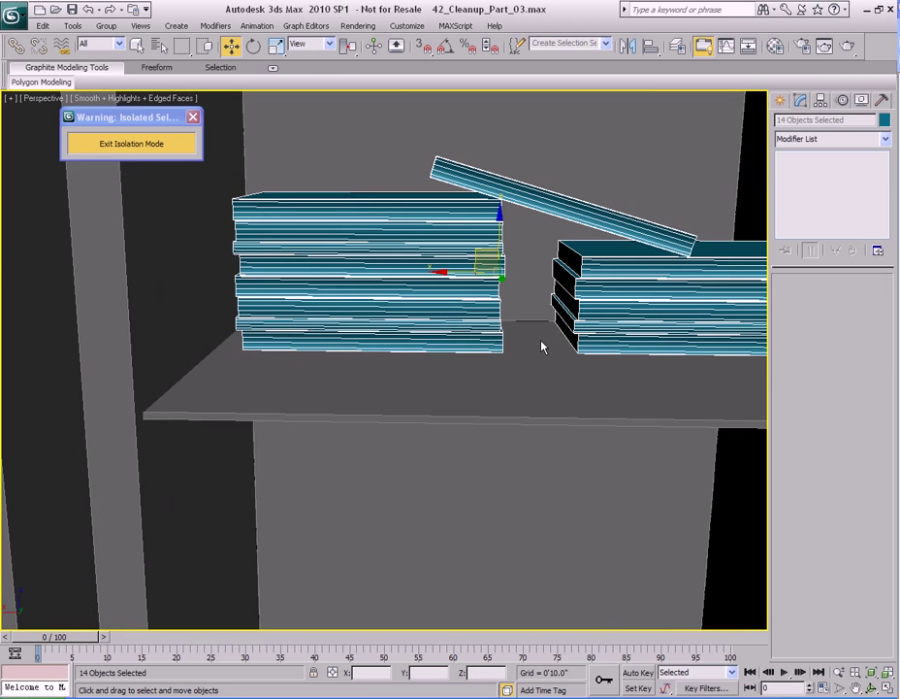
{"action": "left_click_drag", "start_coordinate": [475, 248], "coordinate": [437, 274]}
{"action": "middle_click_drag", "start_coordinate": [569, 276], "coordinate": [475, 328]}
{"action": "middle_click_drag", "start_coordinate": [475, 328], "coordinate": [434, 339], "text": "alt"}
Select the leaning book resting on the two stacks and make one copy of it just above.
{"action": "key", "text": "q"}
{"action": "left_click", "coordinate": [462, 285]}
{"action": "key", "text": "w"}
{"action": "scroll", "coordinate": [402, 345], "scroll_direction": "up", "scroll_amount": 5}
{"action": "left_click_drag", "start_coordinate": [440, 310], "coordinate": [633, 332], "text": "shift"}
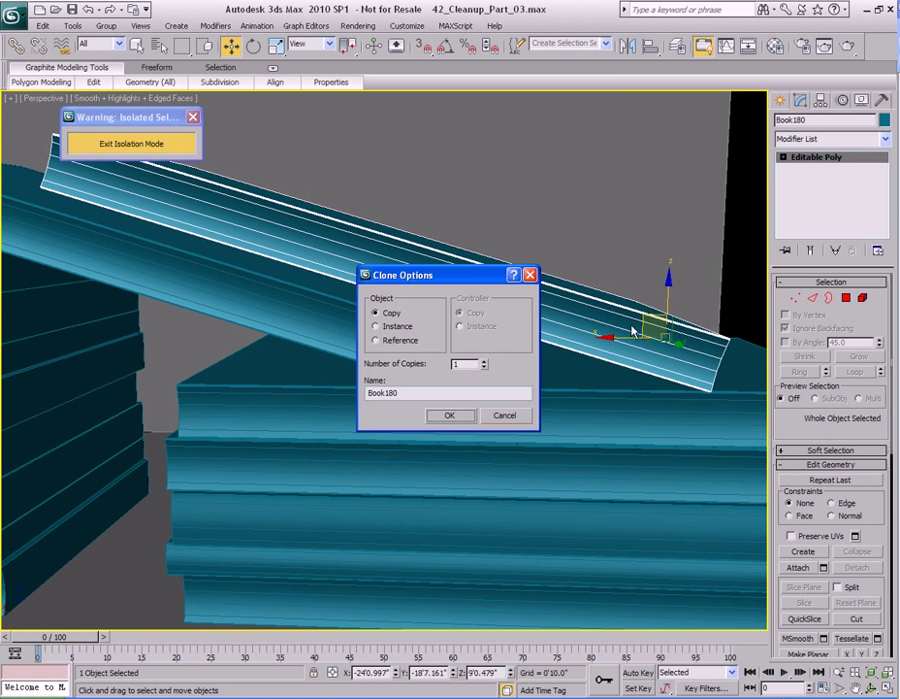
{"action": "left_click", "coordinate": [449, 417]}
In a wireframe front view, move the copied book against the upper face of the original leaning book.
{"action": "key", "text": "f"}
{"action": "key", "text": "F3"}
{"action": "scroll", "coordinate": [447, 413], "scroll_direction": "down", "scroll_amount": 5}
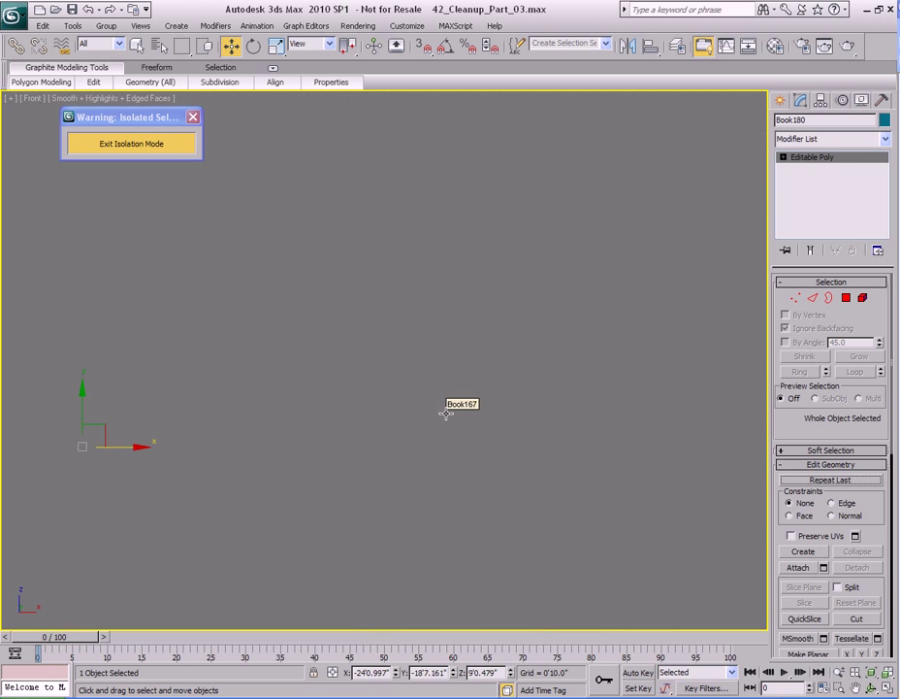
{"action": "middle_click_drag", "start_coordinate": [447, 412], "coordinate": [458, 376]}
{"action": "left_click_drag", "start_coordinate": [199, 383], "coordinate": [288, 371]}
{"action": "middle_click_drag", "start_coordinate": [341, 376], "coordinate": [191, 376]}
{"action": "scroll", "coordinate": [191, 375], "scroll_direction": "up", "scroll_amount": 2}
{"action": "middle_click_drag", "start_coordinate": [109, 402], "coordinate": [286, 379]}
{"action": "scroll", "coordinate": [287, 367], "scroll_direction": "up", "scroll_amount": 3}
{"action": "left_click_drag", "start_coordinate": [123, 344], "coordinate": [94, 356]}
{"action": "middle_click_drag", "start_coordinate": [185, 373], "coordinate": [255, 371]}
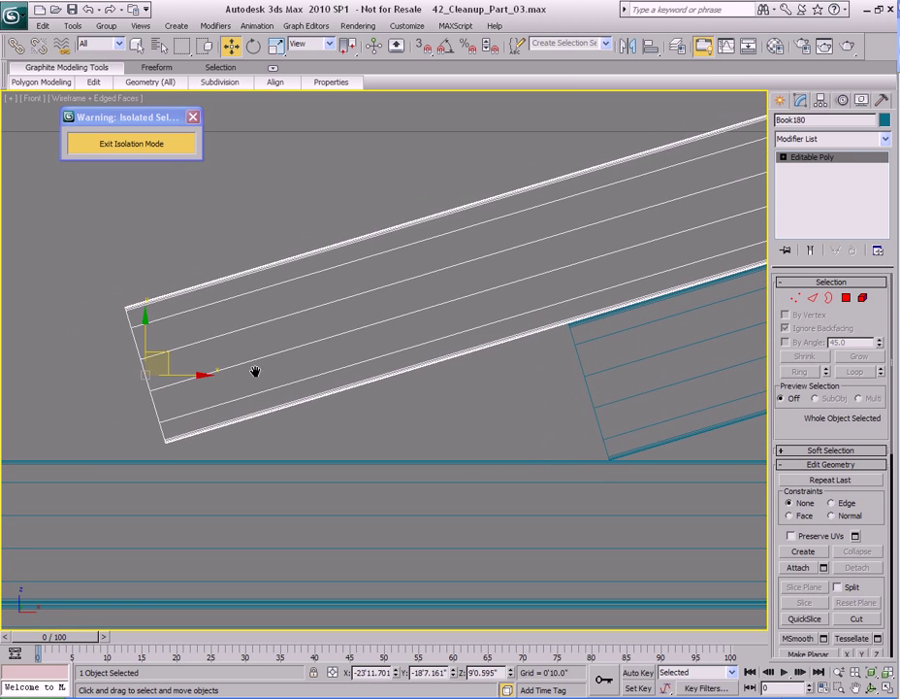
Switch to local coordinates and slide the copied book -0.353" along its Z axis down to the lower stack.
{"action": "right_click", "coordinate": [377, 345], "text": "alt"}
{"action": "left_click", "coordinate": [385, 324]}
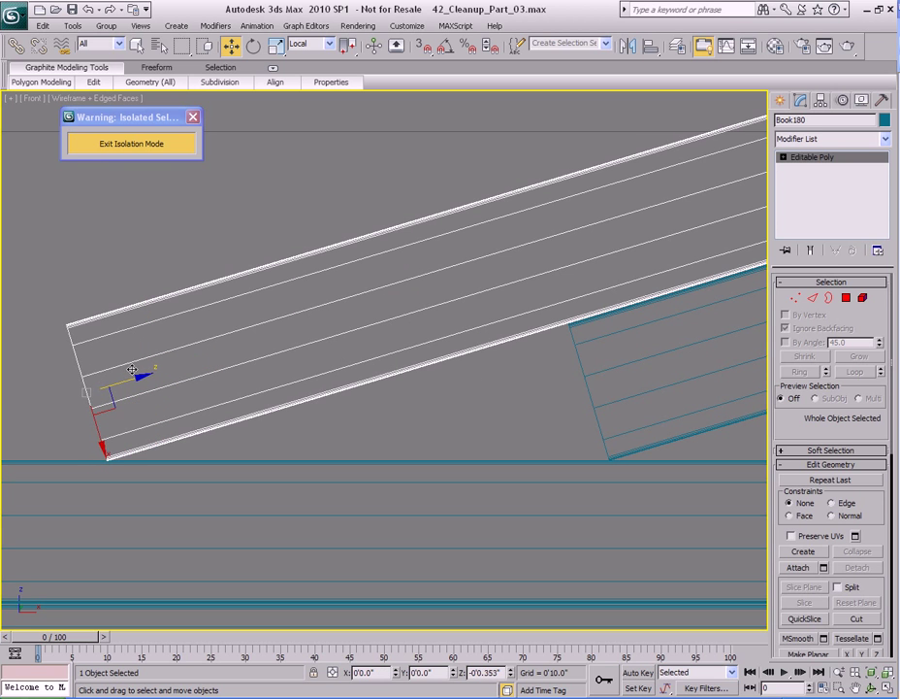
{"action": "middle_click_drag", "start_coordinate": [454, 354], "coordinate": [353, 366]}
{"action": "scroll", "coordinate": [353, 365], "scroll_direction": "down", "scroll_amount": 3}
{"action": "middle_click_drag", "start_coordinate": [592, 330], "coordinate": [356, 381]}
{"action": "scroll", "coordinate": [330, 384], "scroll_direction": "down", "scroll_amount": 1}
{"action": "key", "text": "q"}
{"action": "middle_click_drag", "start_coordinate": [288, 393], "coordinate": [377, 374]}
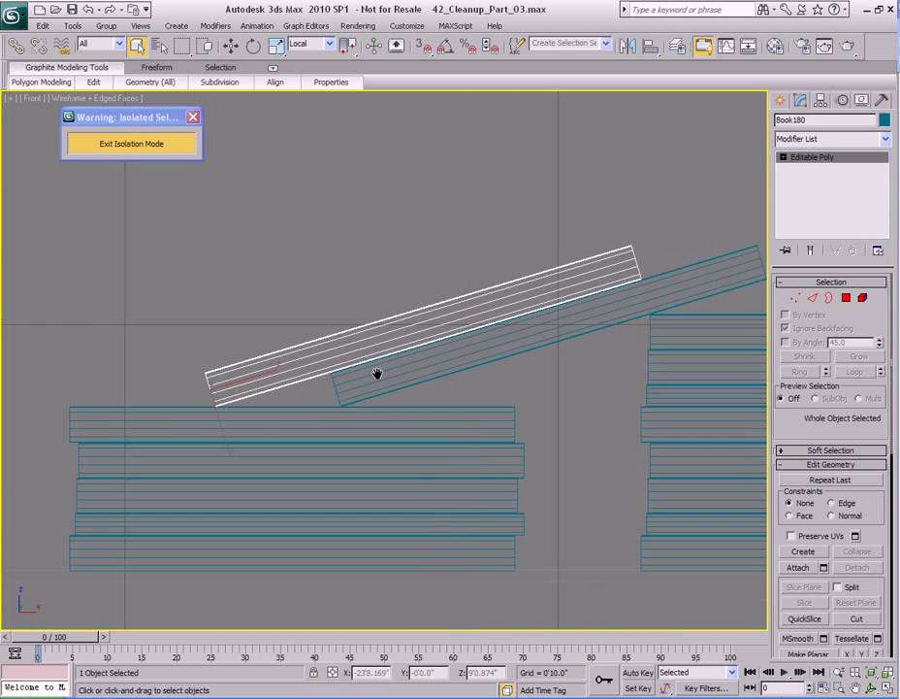
Return to the shaded perspective view and select all 15 books on the right inner section's top shelf.
{"action": "key", "text": "p"}
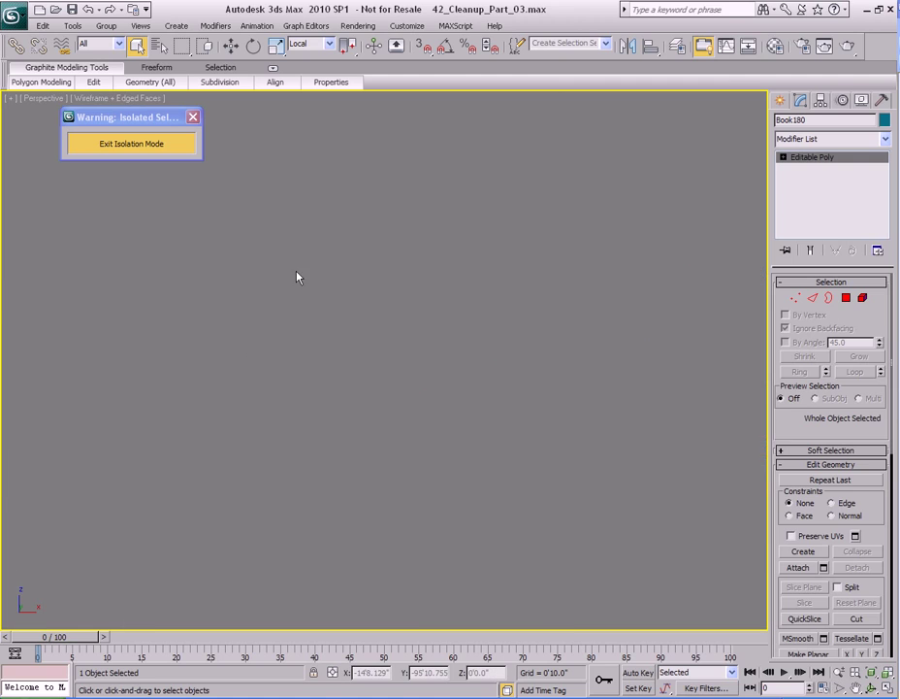
{"action": "key", "text": "z"}
{"action": "middle_click_drag", "start_coordinate": [428, 319], "coordinate": [412, 337], "text": "alt"}
{"action": "scroll", "coordinate": [547, 359], "scroll_direction": "down", "scroll_amount": 3}
{"action": "scroll", "coordinate": [495, 365], "scroll_direction": "down", "scroll_amount": 7}
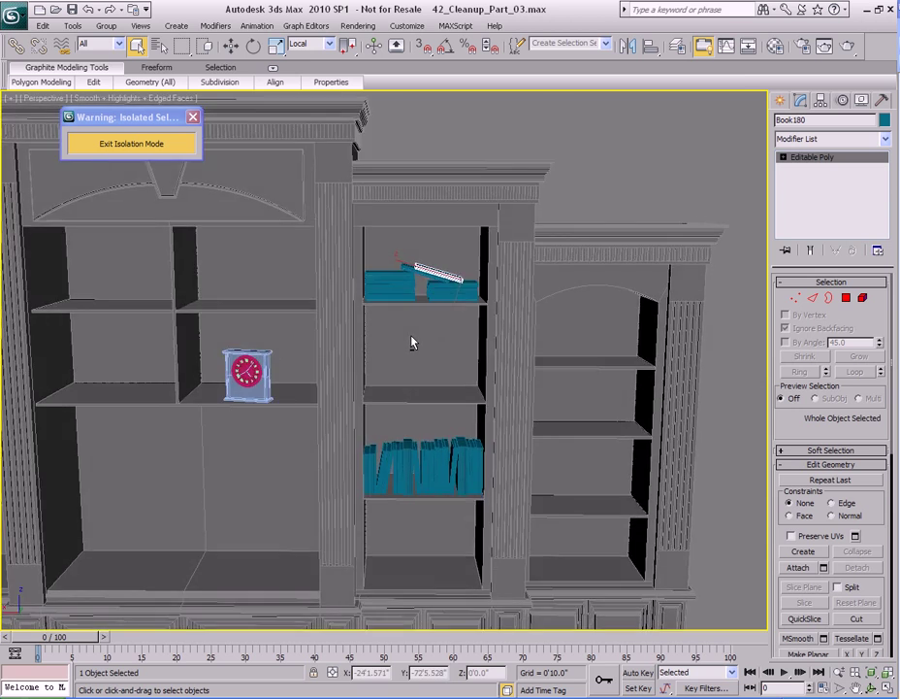
{"action": "scroll", "coordinate": [411, 336], "scroll_direction": "down", "scroll_amount": 2}
{"action": "middle_click_drag", "start_coordinate": [283, 338], "coordinate": [339, 341]}
{"action": "scroll", "coordinate": [368, 368], "scroll_direction": "up", "scroll_amount": 8}
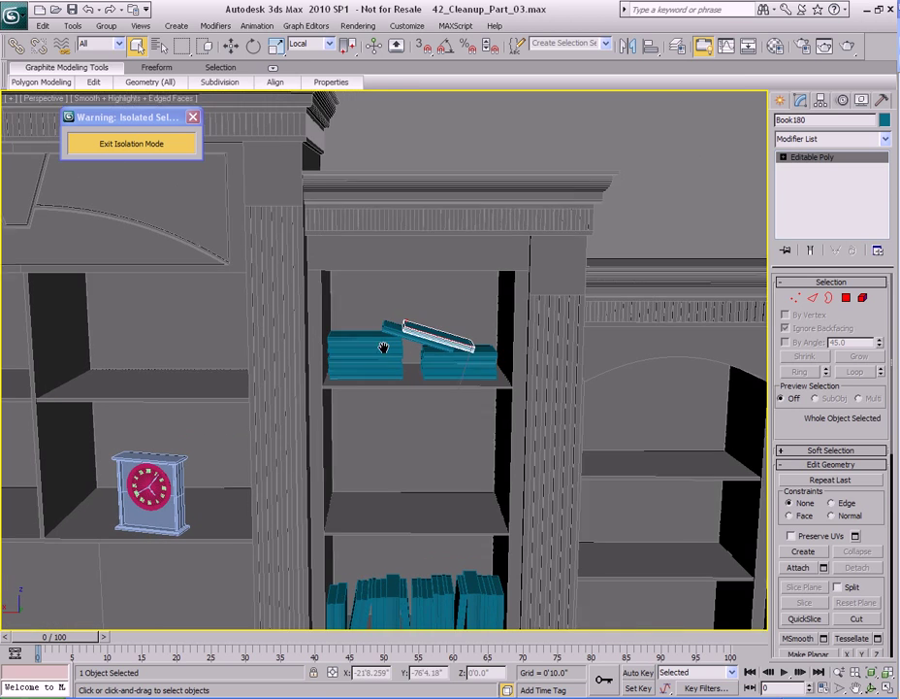
{"action": "left_click_drag", "start_coordinate": [492, 293], "coordinate": [576, 301]}
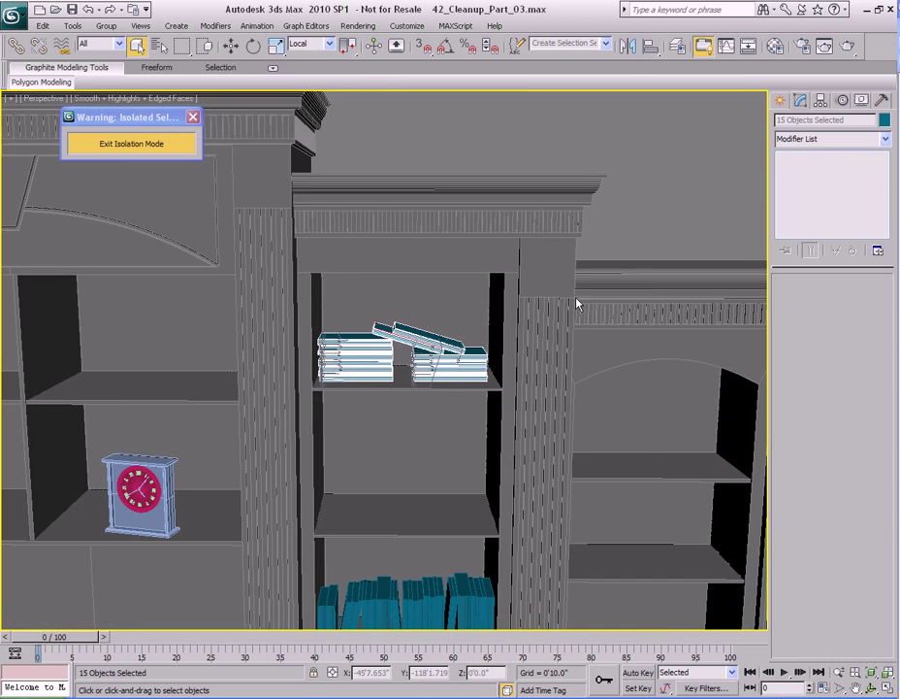
Try to mirror the 15 books about the X axis in local coordinates.
{"action": "left_click", "coordinate": [627, 46]}
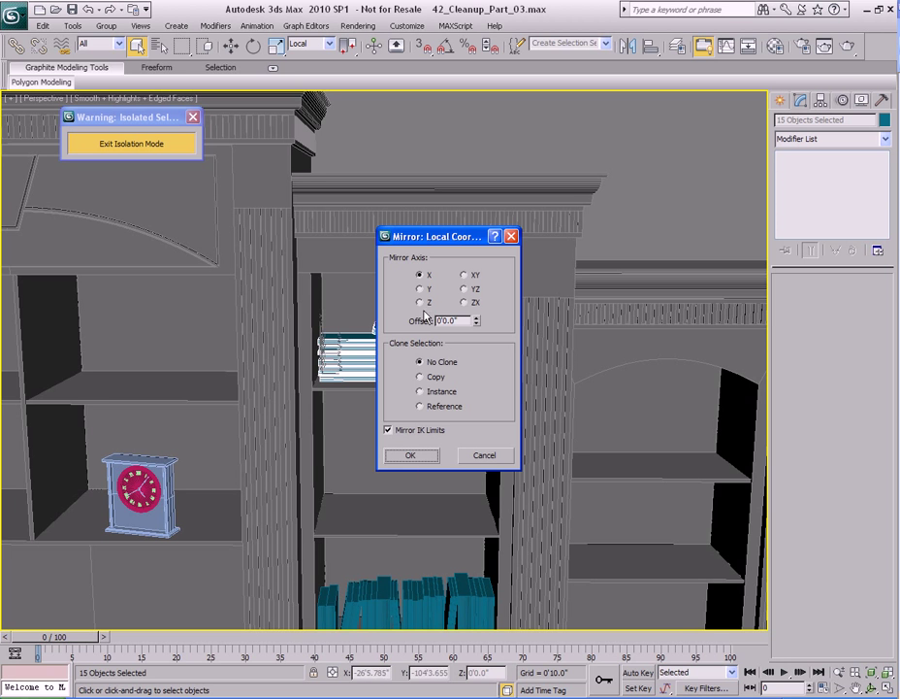
{"action": "left_click", "coordinate": [410, 455]}
{"action": "middle_click_drag", "start_coordinate": [466, 377], "coordinate": [595, 354]}
{"action": "scroll", "coordinate": [449, 394], "scroll_direction": "down", "scroll_amount": 3}
{"action": "scroll", "coordinate": [315, 444], "scroll_direction": "down", "scroll_amount": 4}
{"action": "middle_click_drag", "start_coordinate": [316, 445], "coordinate": [438, 414]}
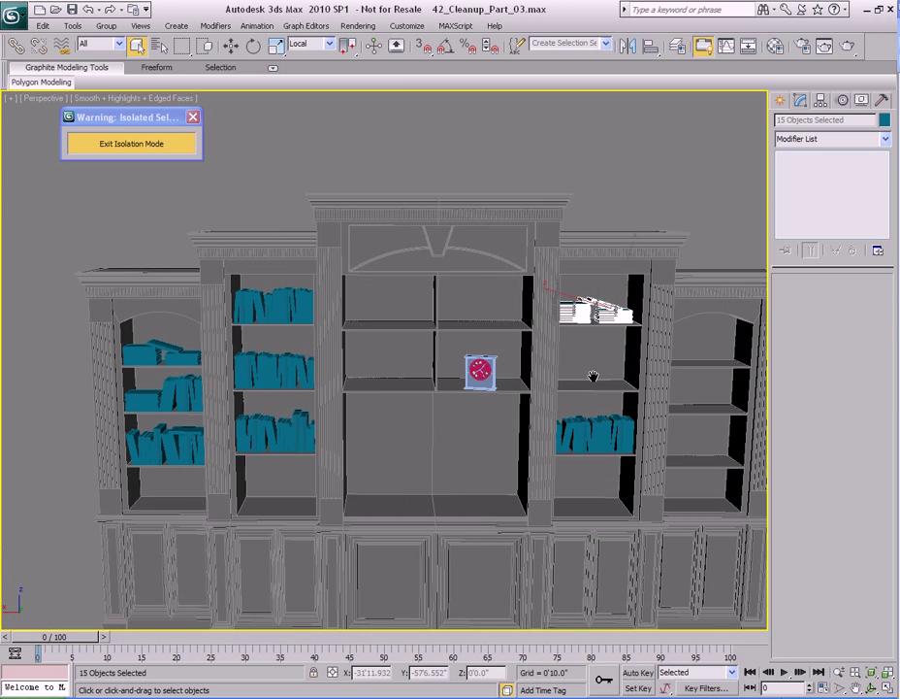
{"action": "middle_click_drag", "start_coordinate": [593, 377], "coordinate": [508, 392]}
{"action": "scroll", "coordinate": [393, 442], "scroll_direction": "up", "scroll_amount": 4}
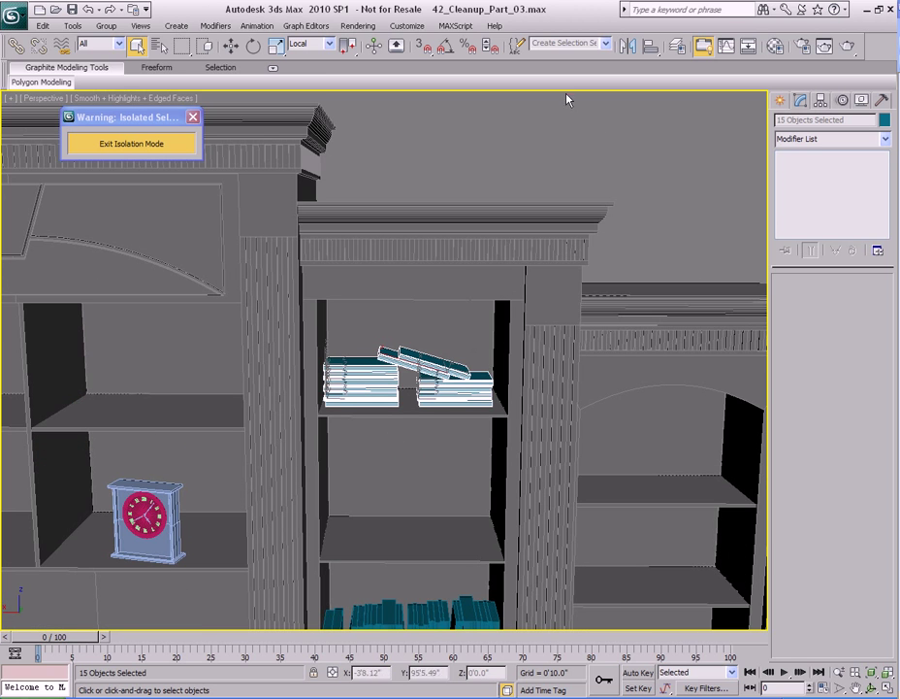
Switch to world coordinates and mirror the 15 books about the X axis without cloning.
{"action": "right_click", "coordinate": [439, 323]}
{"action": "left_click", "coordinate": [465, 256]}
{"action": "left_click", "coordinate": [628, 46]}
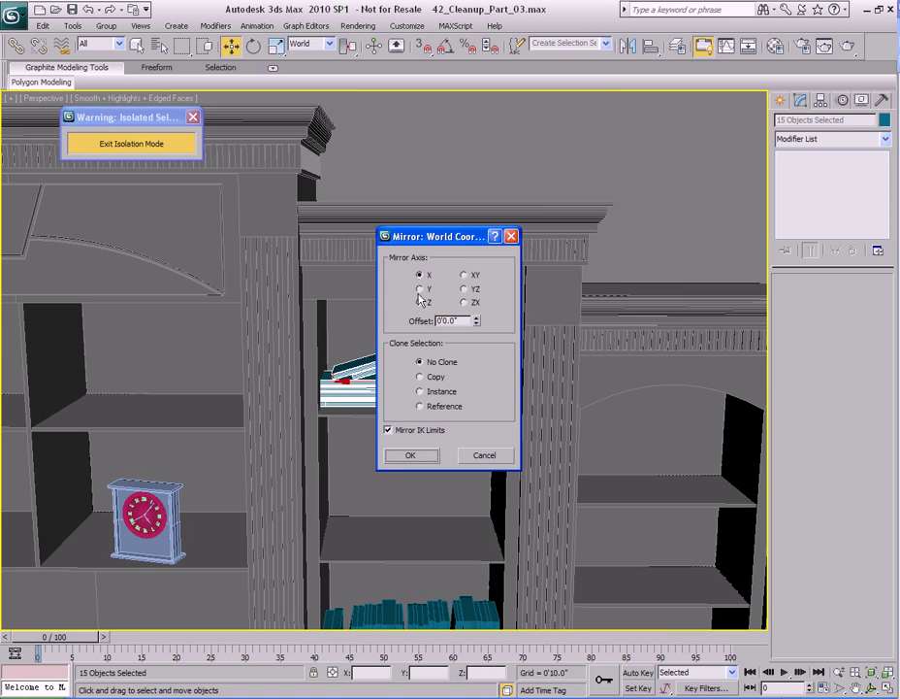
{"action": "left_click_drag", "start_coordinate": [442, 241], "coordinate": [604, 223]}
{"action": "left_click", "coordinate": [582, 438]}
Shift the mirrored books along X within the shelf and bring them about 4.3" forward along Y.
{"action": "scroll", "coordinate": [394, 417], "scroll_direction": "down", "scroll_amount": 6}
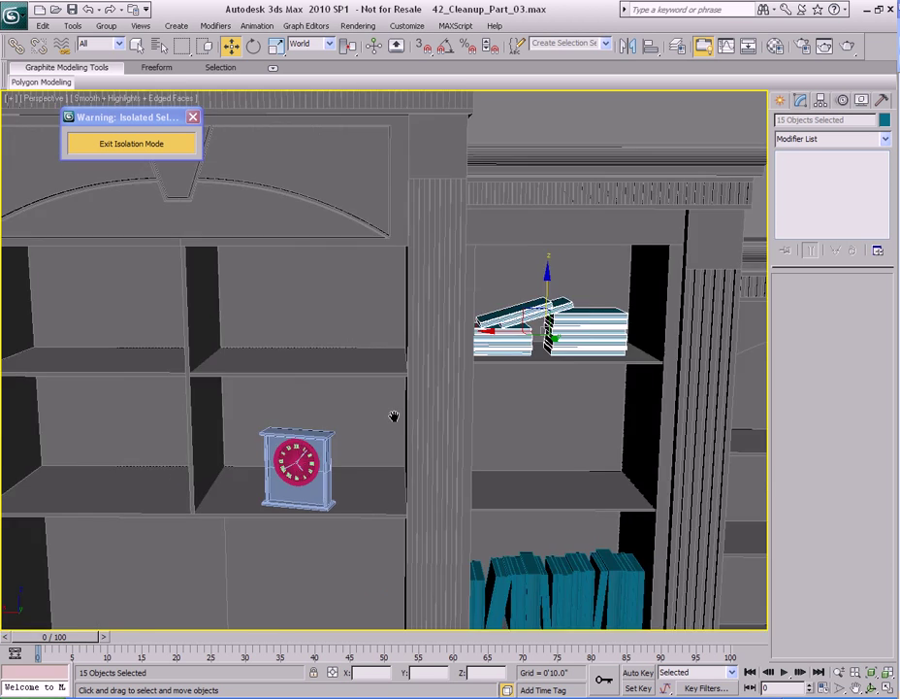
{"action": "scroll", "coordinate": [487, 395], "scroll_direction": "up", "scroll_amount": 10}
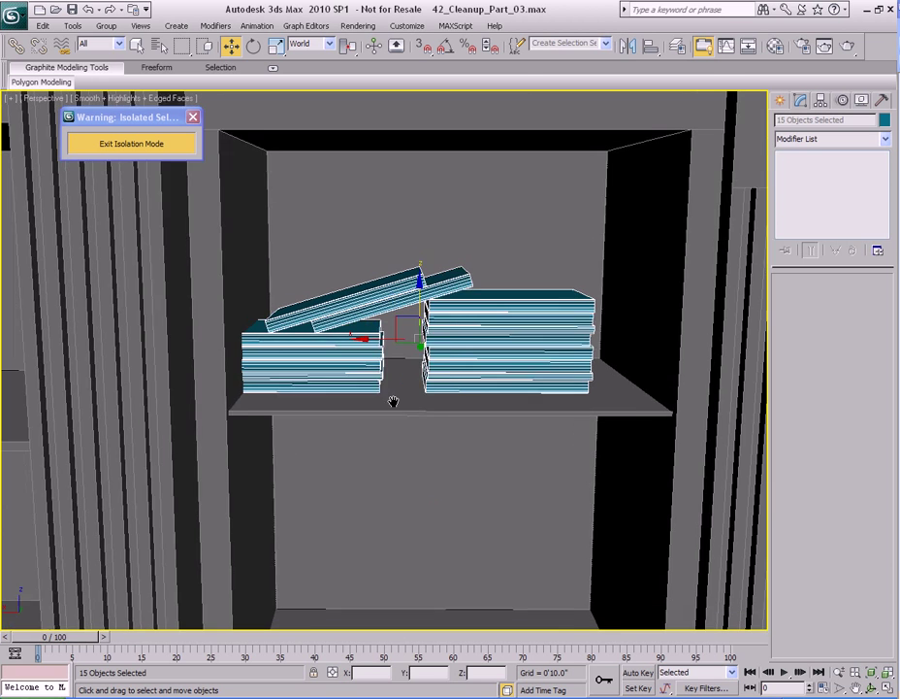
{"action": "left_click_drag", "start_coordinate": [399, 335], "coordinate": [433, 335]}
{"action": "middle_click_drag", "start_coordinate": [460, 391], "coordinate": [454, 434], "text": "alt"}
{"action": "scroll", "coordinate": [456, 381], "scroll_direction": "down", "scroll_amount": 8}
{"action": "key", "text": "q"}
{"action": "middle_click_drag", "start_coordinate": [454, 434], "coordinate": [422, 302]}
{"action": "scroll", "coordinate": [388, 357], "scroll_direction": "up", "scroll_amount": 6}
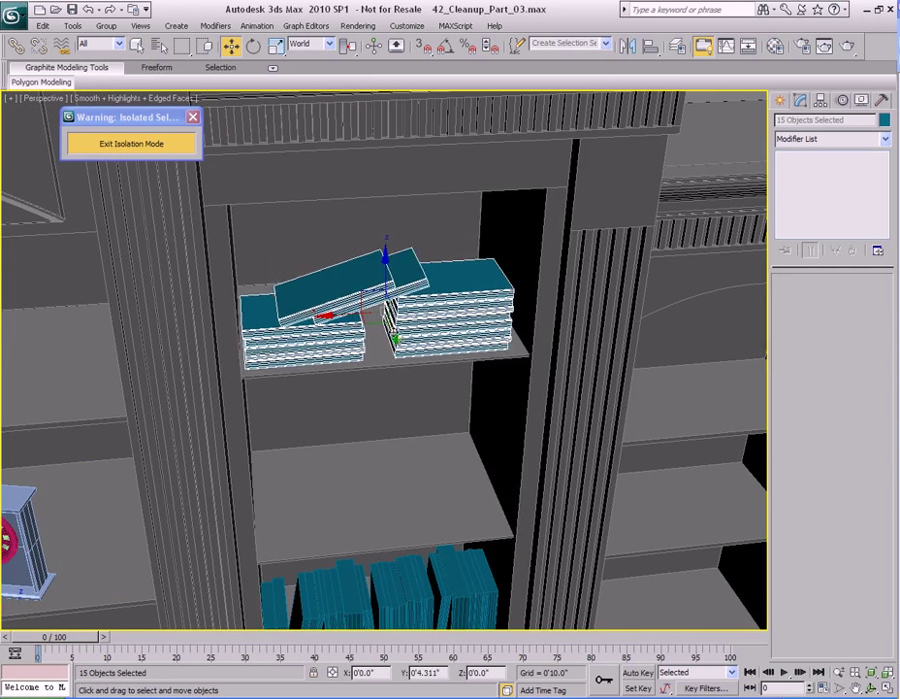
{"action": "scroll", "coordinate": [426, 384], "scroll_direction": "down", "scroll_amount": 5}
{"action": "scroll", "coordinate": [440, 416], "scroll_direction": "down", "scroll_amount": 3}
Copy the five-book stack from the left outer section's top shelf to the right inner section's empty middle shelf.
{"action": "middle_click_drag", "start_coordinate": [440, 415], "coordinate": [273, 340], "text": "alt"}
{"action": "key", "text": "q"}
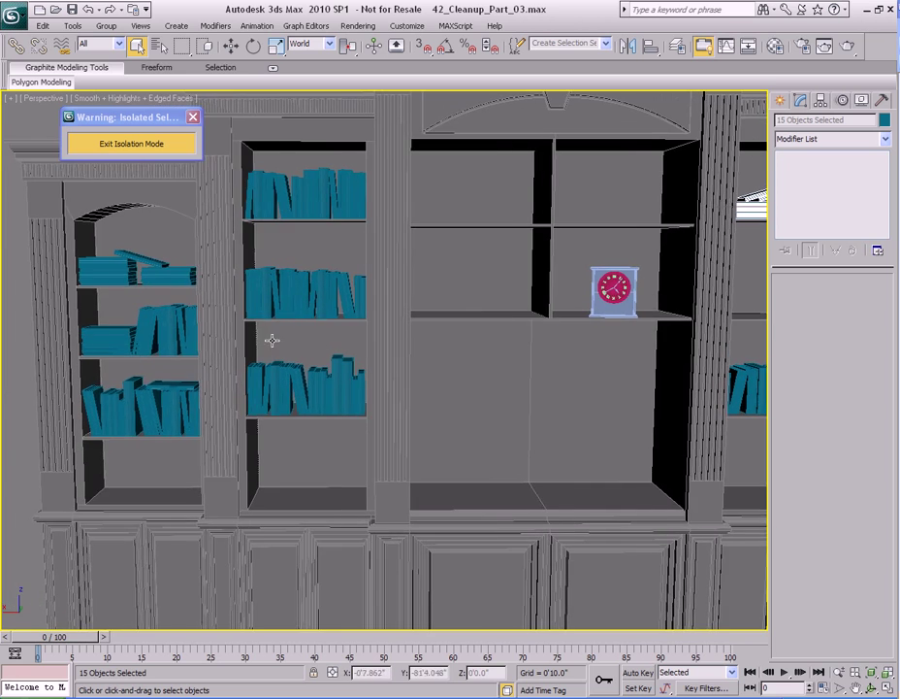
{"action": "middle_click_drag", "start_coordinate": [94, 368], "coordinate": [225, 392]}
{"action": "scroll", "coordinate": [308, 309], "scroll_direction": "up", "scroll_amount": 5}
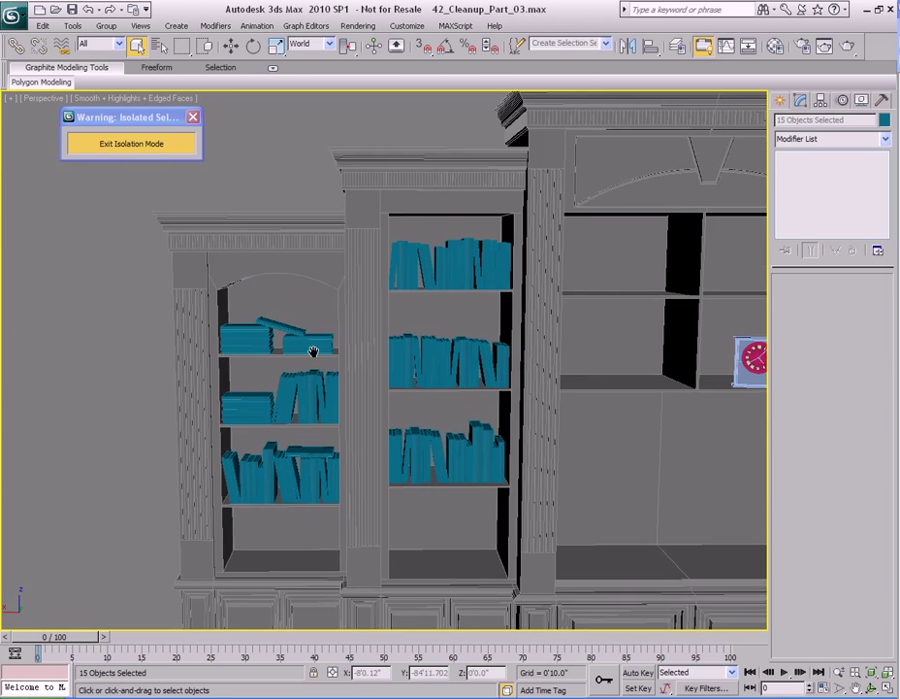
{"action": "scroll", "coordinate": [302, 358], "scroll_direction": "down", "scroll_amount": 8}
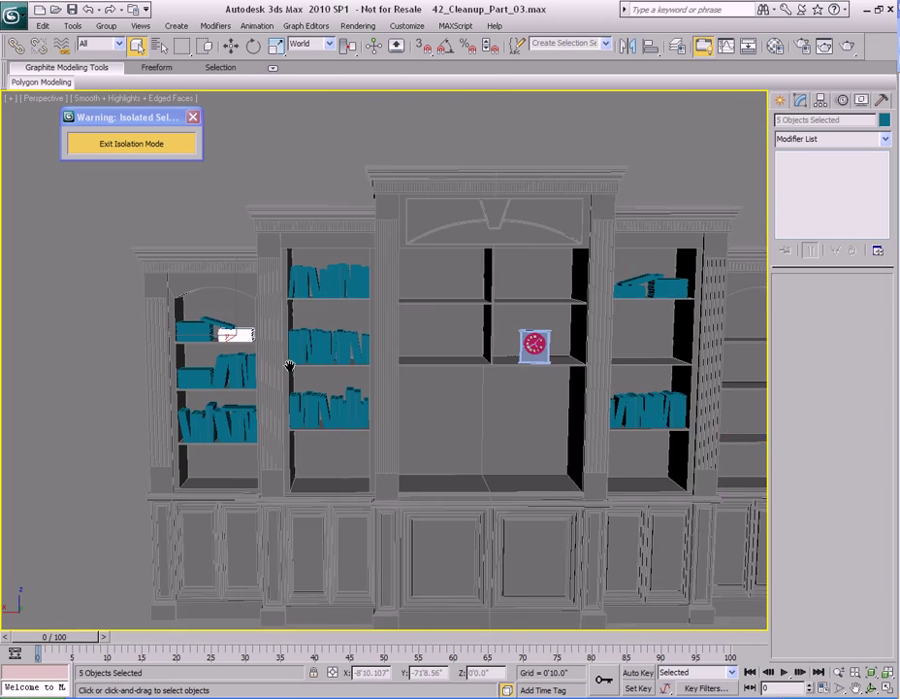
{"action": "key", "text": "w"}
{"action": "left_click_drag", "start_coordinate": [576, 341], "coordinate": [543, 339], "text": "shift"}
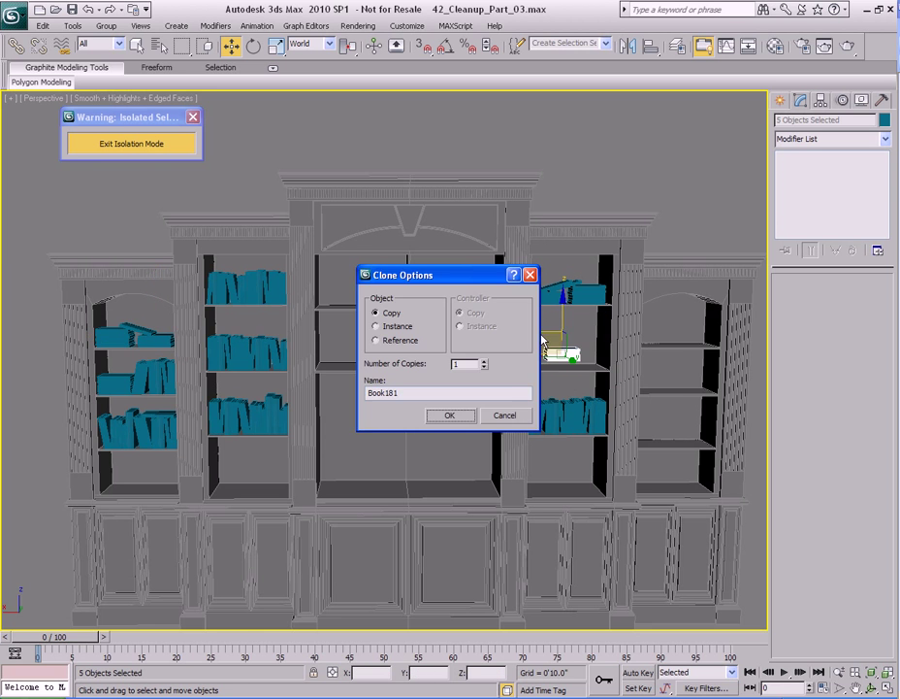
{"action": "left_click", "coordinate": [452, 415]}
Adjust the copied five-book stack along Z so it rests on the shelf surface.
{"action": "key", "text": "z"}
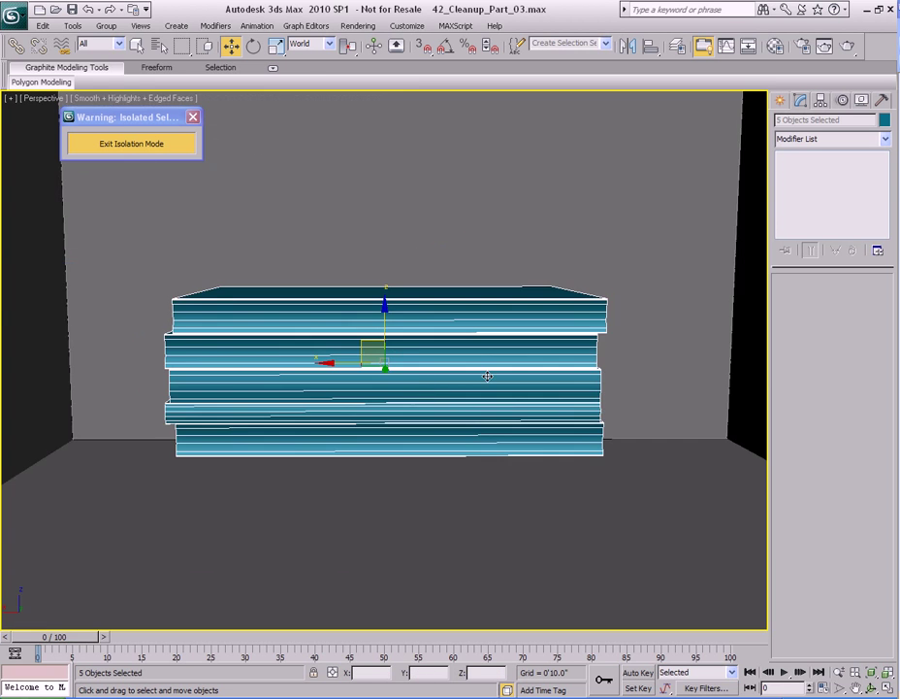
{"action": "scroll", "coordinate": [487, 375], "scroll_direction": "down", "scroll_amount": 5}
{"action": "left_click_drag", "start_coordinate": [385, 296], "coordinate": [388, 321]}
{"action": "key", "text": "z"}
{"action": "middle_click_drag", "start_coordinate": [424, 400], "coordinate": [416, 368]}
{"action": "left_click_drag", "start_coordinate": [378, 297], "coordinate": [377, 291]}
Move the five-book stack along Y toward the shelf's front edge and fine-tune its depth.
{"action": "middle_click_drag", "start_coordinate": [338, 293], "coordinate": [361, 321], "text": "alt"}
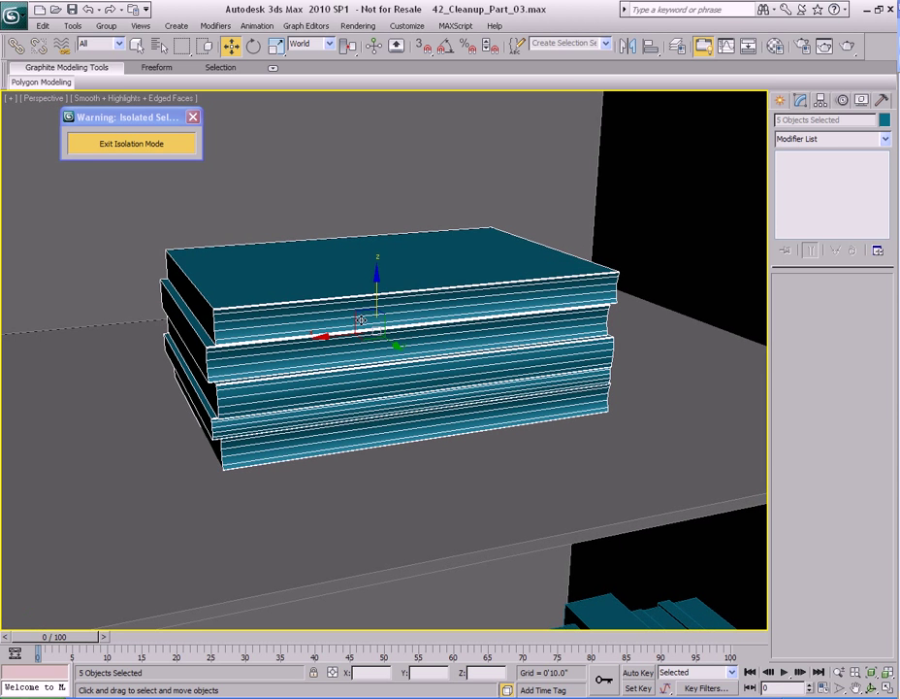
{"action": "left_click_drag", "start_coordinate": [390, 342], "coordinate": [458, 391]}
{"action": "middle_click_drag", "start_coordinate": [448, 380], "coordinate": [441, 405], "text": "alt"}
{"action": "scroll", "coordinate": [458, 389], "scroll_direction": "down", "scroll_amount": 6}
{"action": "key", "text": "q"}
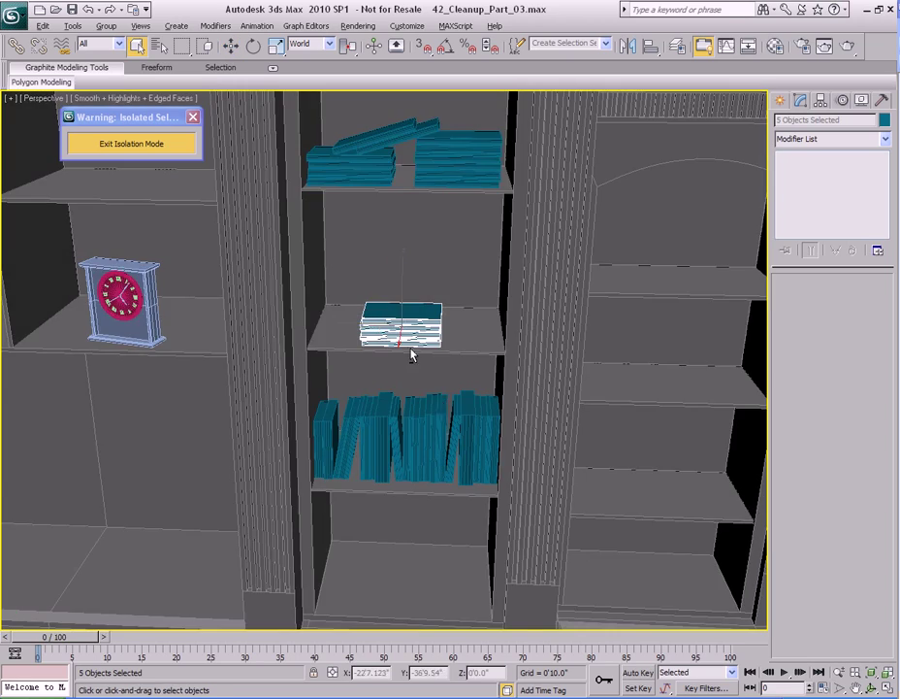
{"action": "middle_click_drag", "start_coordinate": [411, 355], "coordinate": [421, 391], "text": "alt"}
{"action": "key", "text": "w"}
{"action": "left_click_drag", "start_coordinate": [414, 380], "coordinate": [413, 375]}
{"action": "key", "text": "q"}
{"action": "middle_click_drag", "start_coordinate": [436, 406], "coordinate": [440, 396], "text": "alt"}
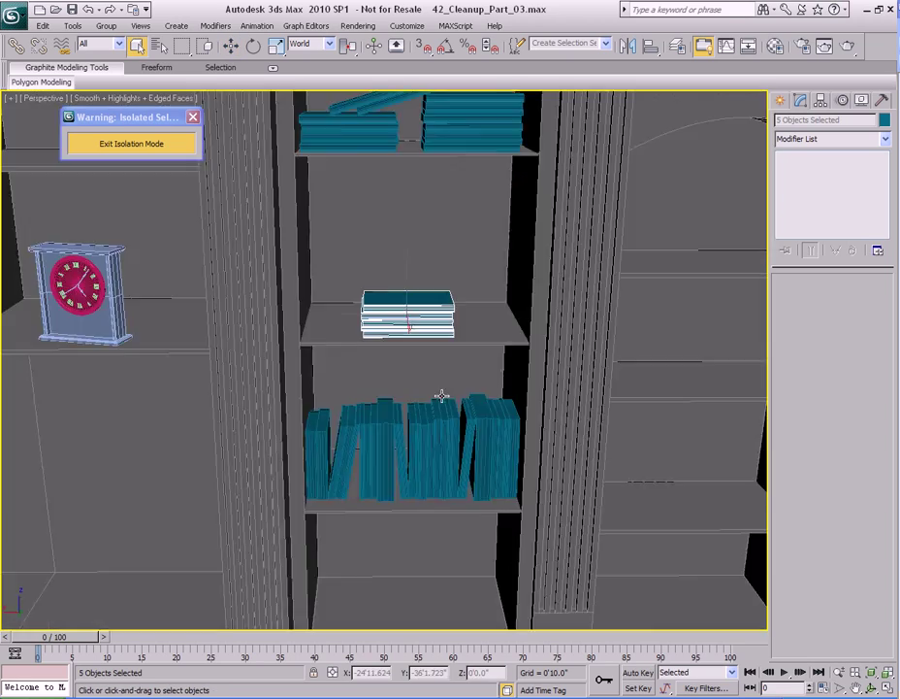
Select eight upright and leaning books on the left outer section's lowest filled shelf and copy them to the right inner section's middle shelf.
{"action": "scroll", "coordinate": [442, 390], "scroll_direction": "down", "scroll_amount": 3}
{"action": "middle_click_drag", "start_coordinate": [412, 448], "coordinate": [626, 412]}
{"action": "middle_click_drag", "start_coordinate": [153, 403], "coordinate": [473, 376]}
{"action": "scroll", "coordinate": [333, 377], "scroll_direction": "up", "scroll_amount": 3}
{"action": "middle_click_drag", "start_coordinate": [281, 377], "coordinate": [424, 382]}
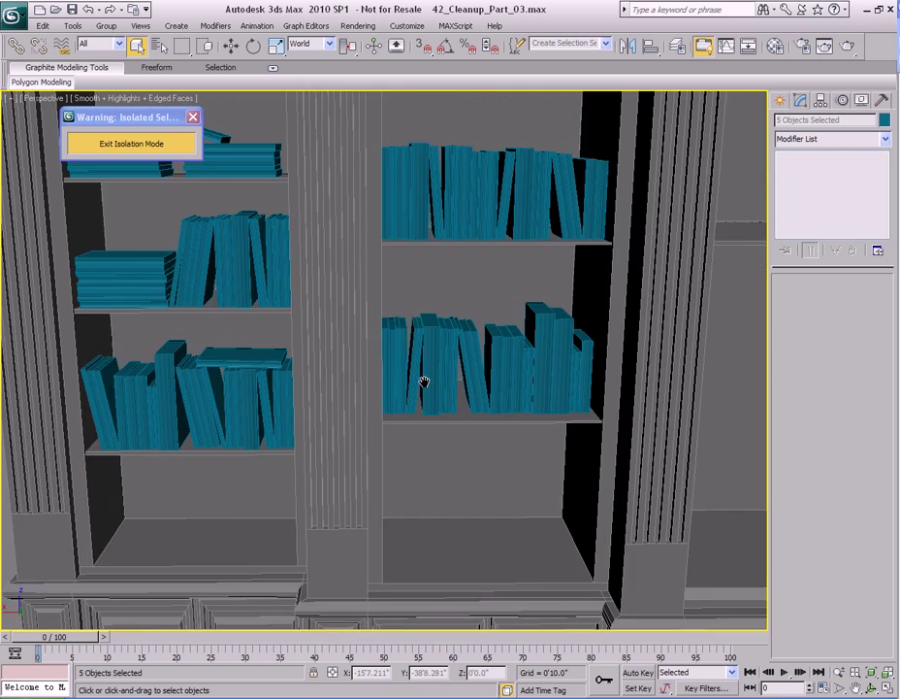
{"action": "middle_click_drag", "start_coordinate": [200, 399], "coordinate": [415, 365]}
{"action": "left_click_drag", "start_coordinate": [358, 424], "coordinate": [369, 425]}
{"action": "scroll", "coordinate": [377, 398], "scroll_direction": "down", "scroll_amount": 5}
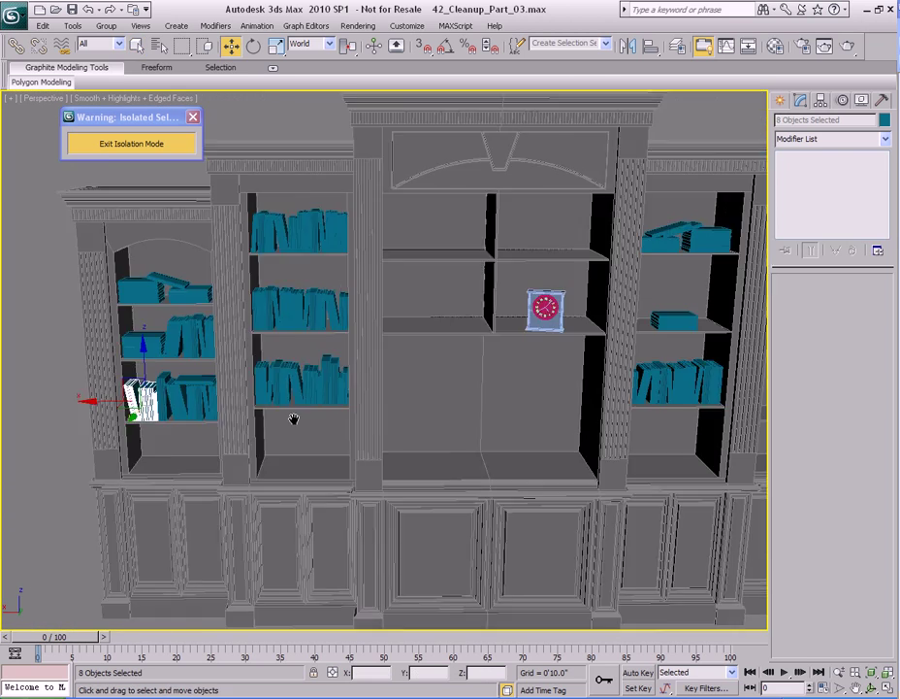
{"action": "mouse_move", "coordinate": [191, 377]}
{"action": "left_mouse_down", "text": "shift"}
{"action": "mouse_move", "coordinate": [544, 351]}
{"action": "mouse_move", "coordinate": [532, 333]}
{"action": "left_mouse_up", "text": "shift"}
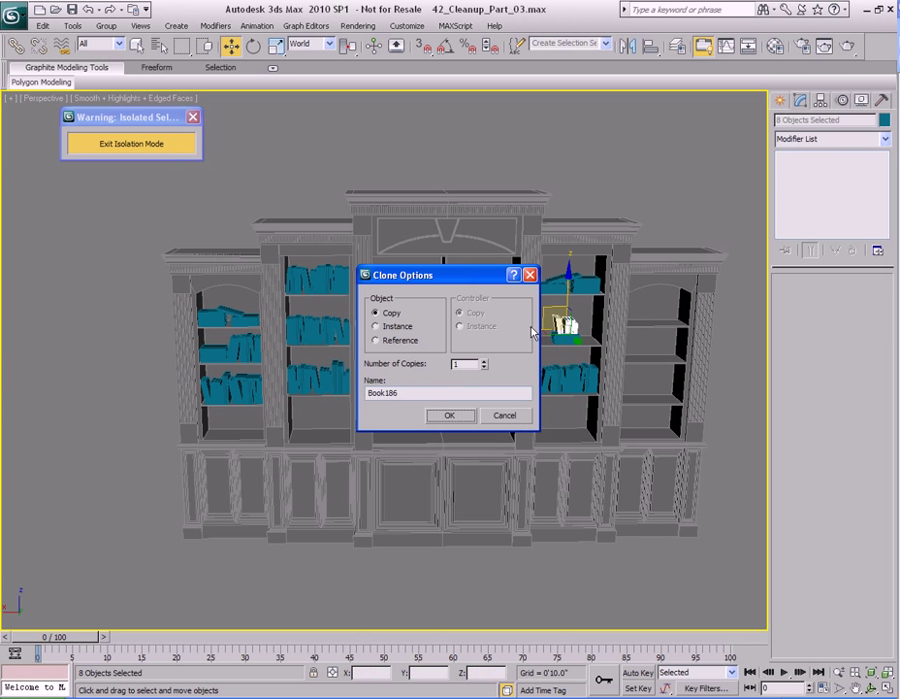
{"action": "left_click", "coordinate": [445, 416]}
Move the eight copied books along X beside the flat stack and fit them against the shelf's side wall.
{"action": "scroll", "coordinate": [371, 422], "scroll_direction": "up", "scroll_amount": 8}
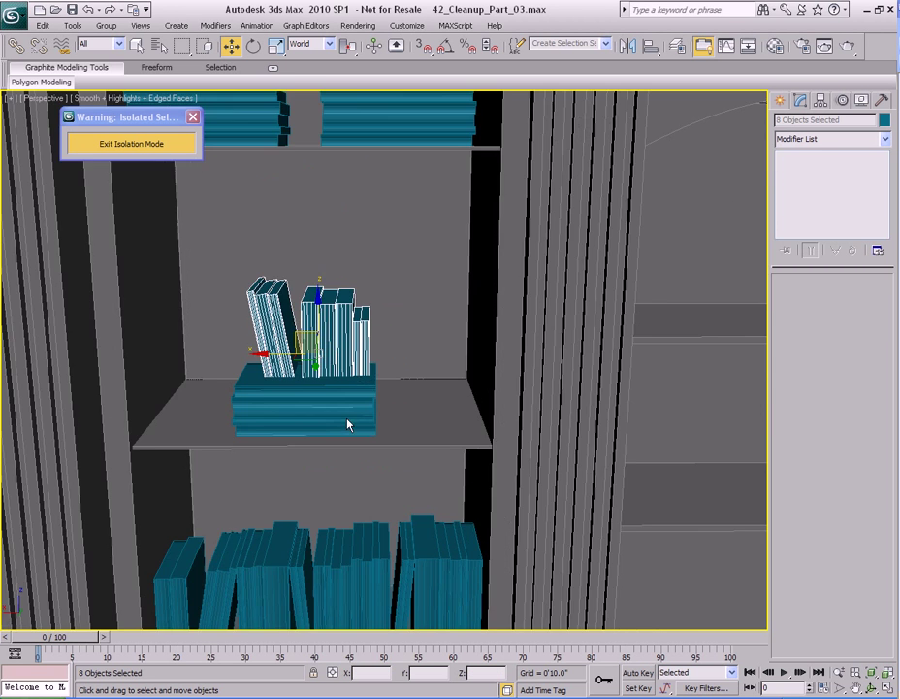
{"action": "scroll", "coordinate": [334, 395], "scroll_direction": "up", "scroll_amount": 4}
{"action": "middle_click_drag", "start_coordinate": [334, 395], "coordinate": [356, 402]}
{"action": "left_click_drag", "start_coordinate": [376, 321], "coordinate": [543, 321]}
{"action": "scroll", "coordinate": [359, 322], "scroll_direction": "up", "scroll_amount": 5}
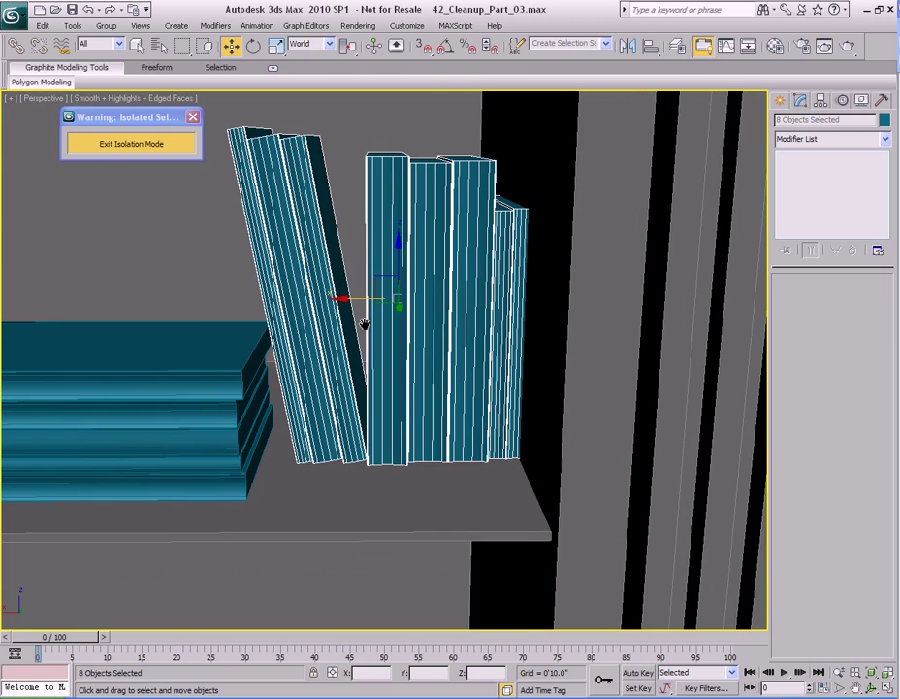
{"action": "mouse_move", "coordinate": [363, 293]}
{"action": "left_mouse_down"}
{"action": "mouse_move", "coordinate": [350, 293]}
{"action": "mouse_move", "coordinate": [358, 293]}
{"action": "left_mouse_up"}
{"action": "mouse_move", "coordinate": [358, 293]}
{"action": "middle_mouse_down", "text": "alt"}
{"action": "mouse_move", "coordinate": [409, 310]}
{"action": "mouse_move", "coordinate": [370, 307]}
{"action": "middle_mouse_up", "text": "alt"}
{"action": "scroll", "coordinate": [409, 311], "scroll_direction": "up", "scroll_amount": 4}
{"action": "middle_click_drag", "start_coordinate": [288, 261], "coordinate": [294, 260], "text": "alt"}
{"action": "left_click_drag", "start_coordinate": [298, 259], "coordinate": [300, 260]}
{"action": "scroll", "coordinate": [420, 306], "scroll_direction": "down", "scroll_amount": 8}
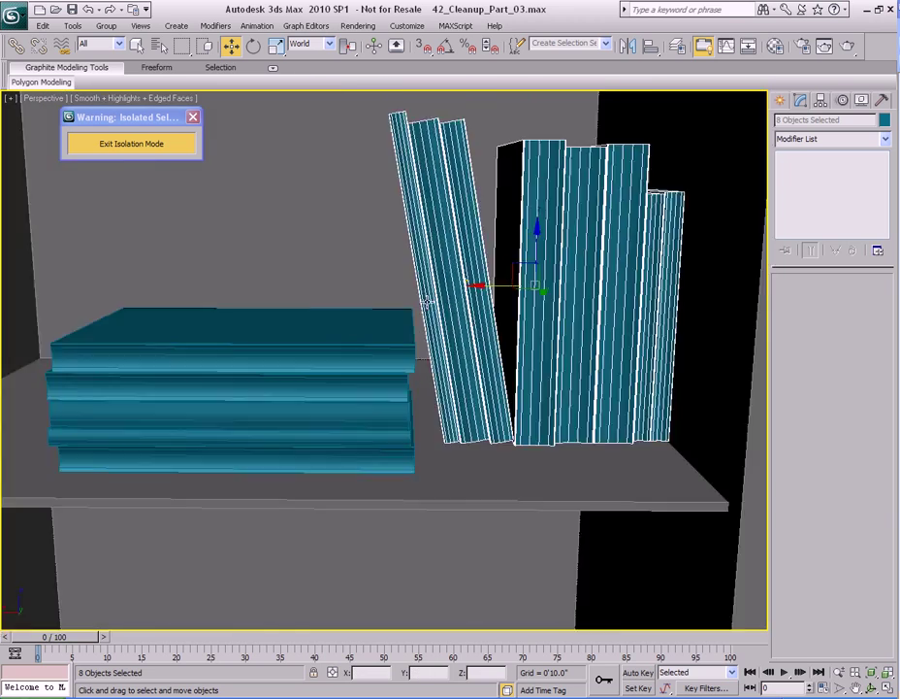
Select the three leaning books next to the flat stack and mirror them about the X axis.
{"action": "left_click_drag", "start_coordinate": [328, 317], "coordinate": [390, 397]}
{"action": "scroll", "coordinate": [408, 395], "scroll_direction": "up", "scroll_amount": 3}
{"action": "middle_click_drag", "start_coordinate": [408, 396], "coordinate": [362, 401]}
{"action": "middle_click_drag", "start_coordinate": [426, 343], "coordinate": [386, 377]}
{"action": "left_click_drag", "start_coordinate": [337, 177], "coordinate": [459, 231]}
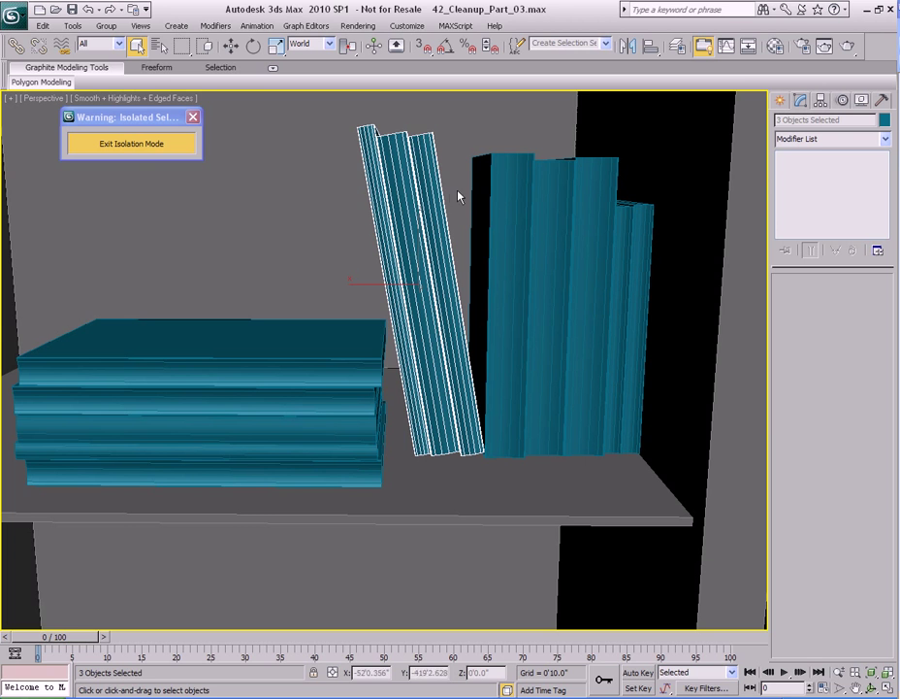
{"action": "left_click", "coordinate": [624, 51]}
{"action": "left_click", "coordinate": [412, 454]}
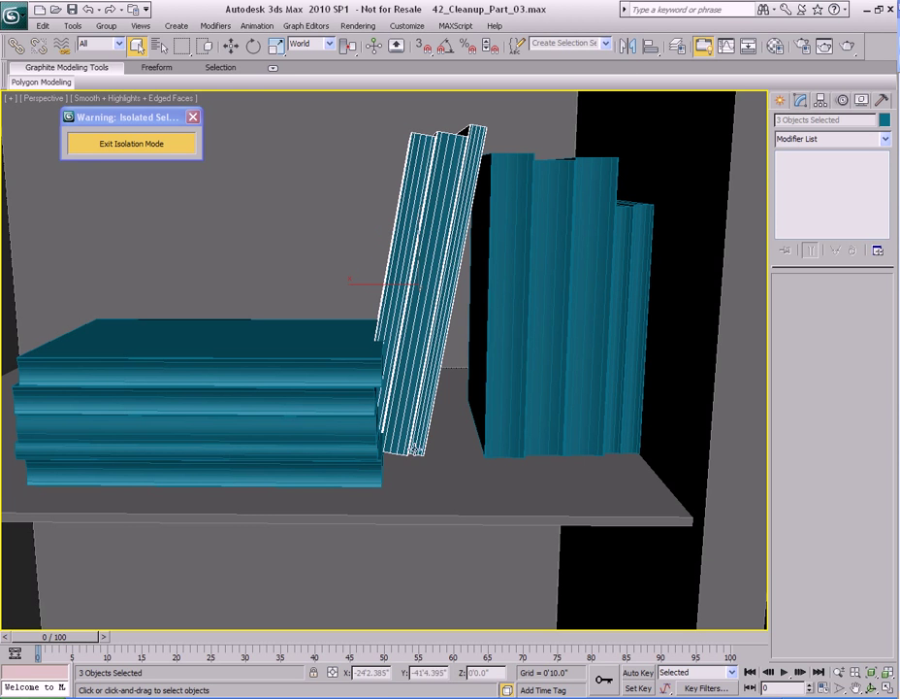
Move the three mirrored leaning books along X toward the upright books so their tops rest against them.
{"action": "scroll", "coordinate": [450, 373], "scroll_direction": "up", "scroll_amount": 8}
{"action": "key", "text": "w"}
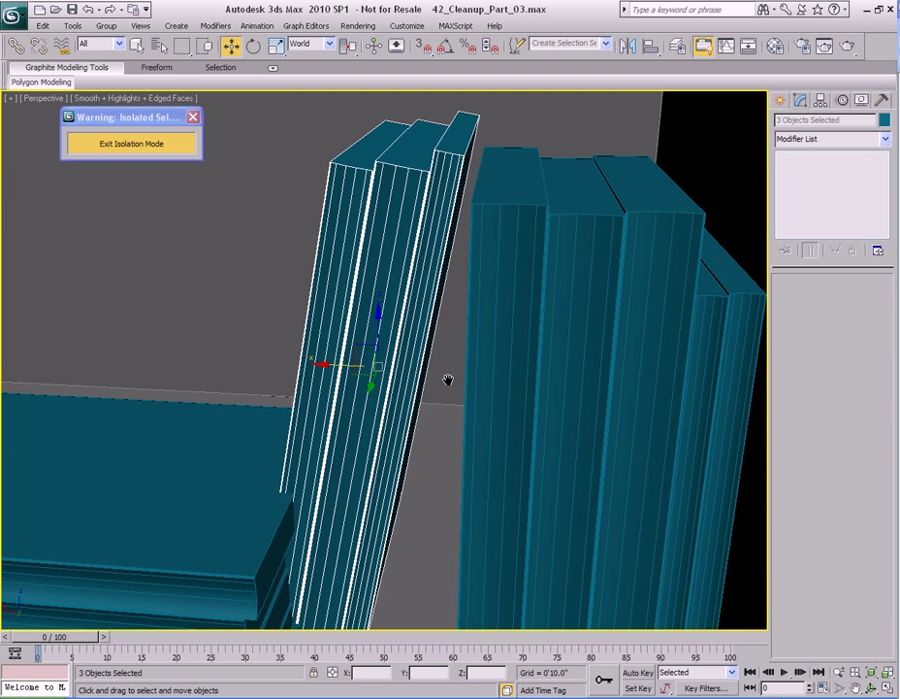
{"action": "middle_click_drag", "start_coordinate": [427, 298], "coordinate": [390, 404]}
{"action": "scroll", "coordinate": [390, 403], "scroll_direction": "up", "scroll_amount": 3}
{"action": "left_click_drag", "start_coordinate": [396, 376], "coordinate": [414, 376]}
{"action": "scroll", "coordinate": [409, 402], "scroll_direction": "down", "scroll_amount": 5}
Select the five-book flat stack and move it along X to clear the overlap with the leaning books.
{"action": "middle_click_drag", "start_coordinate": [376, 485], "coordinate": [404, 448]}
{"action": "scroll", "coordinate": [374, 475], "scroll_direction": "down", "scroll_amount": 5}
{"action": "left_click_drag", "start_coordinate": [369, 486], "coordinate": [367, 487]}
{"action": "scroll", "coordinate": [365, 489], "scroll_direction": "up", "scroll_amount": 8}
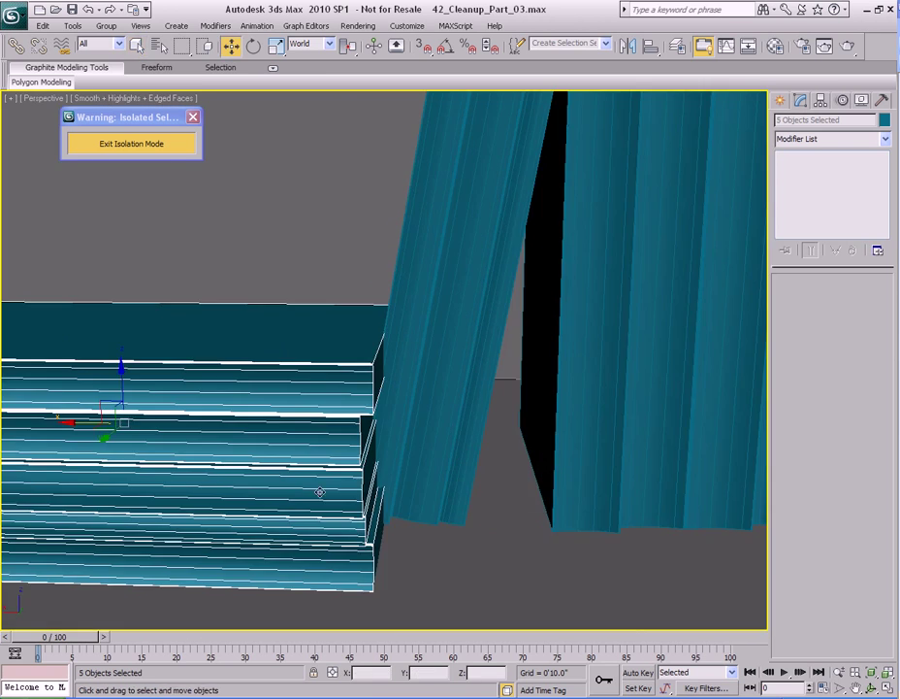
{"action": "left_click_drag", "start_coordinate": [216, 381], "coordinate": [184, 382]}
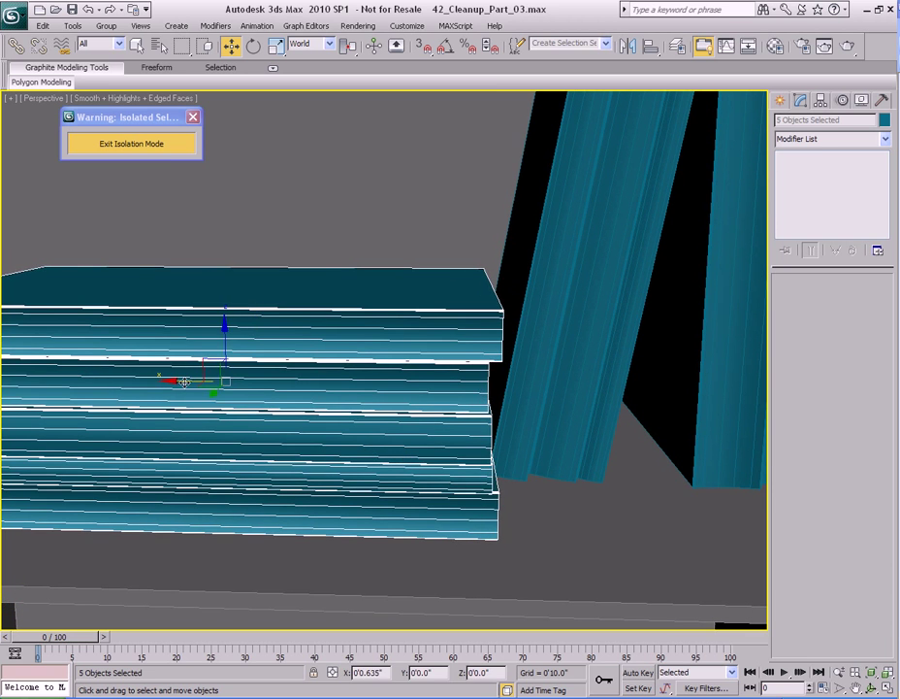
{"action": "scroll", "coordinate": [299, 391], "scroll_direction": "down", "scroll_amount": 6}
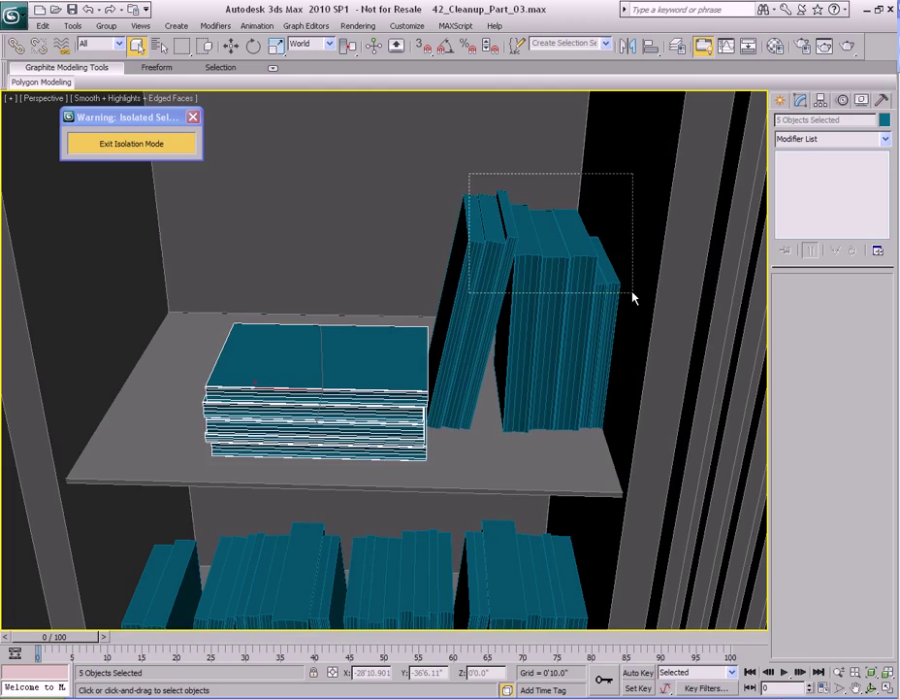
Select the eight upright and leaning books beside the flat stack and move them along Y toward the shelf's front edge.
{"action": "left_click_drag", "start_coordinate": [633, 296], "coordinate": [632, 296]}
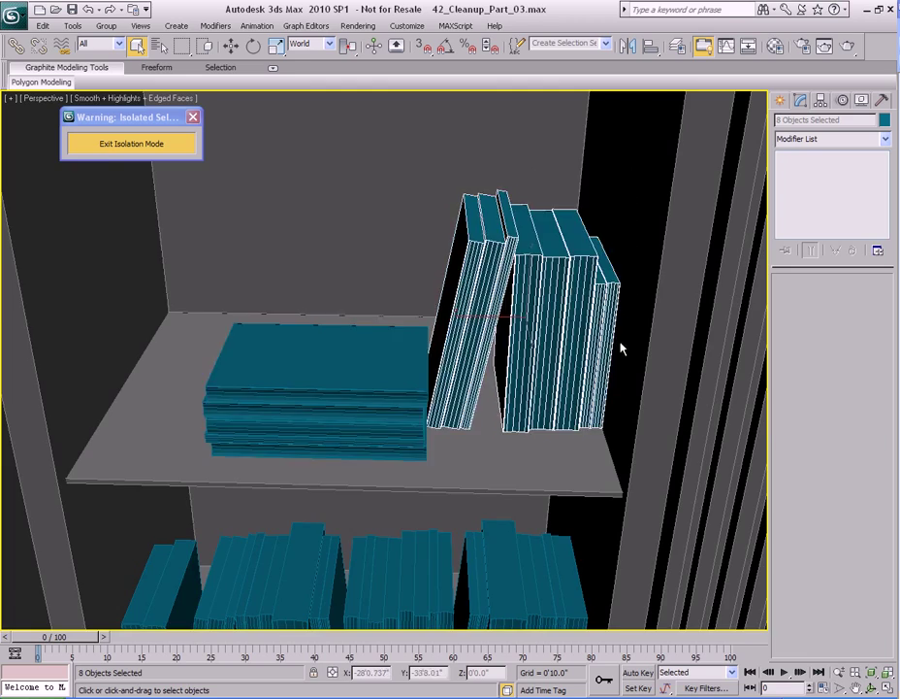
{"action": "key", "text": "w"}
{"action": "scroll", "coordinate": [546, 341], "scroll_direction": "up", "scroll_amount": 8}
{"action": "middle_click_drag", "start_coordinate": [426, 359], "coordinate": [425, 355]}
{"action": "left_click_drag", "start_coordinate": [453, 282], "coordinate": [459, 329]}
{"action": "middle_click_drag", "start_coordinate": [392, 442], "coordinate": [387, 365], "text": "alt"}
{"action": "middle_click_drag", "start_coordinate": [263, 365], "coordinate": [404, 394]}
{"action": "scroll", "coordinate": [410, 398], "scroll_direction": "up", "scroll_amount": 4}
Select the five-book flat stack again and fine-tune its X position against the base of the leaning books.
{"action": "key", "text": "q"}
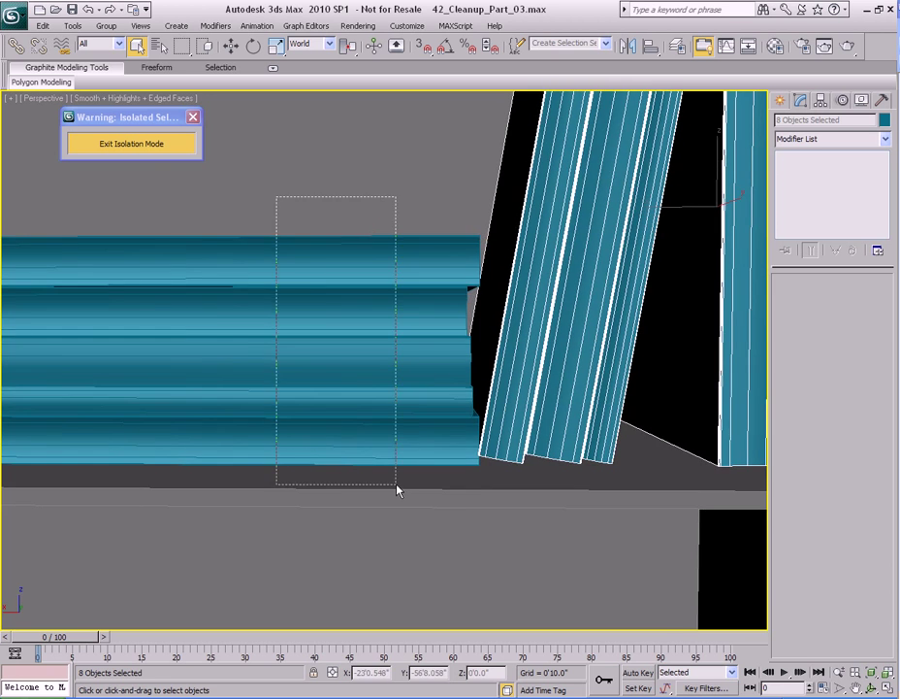
{"action": "left_click_drag", "start_coordinate": [396, 490], "coordinate": [396, 490]}
{"action": "middle_click_drag", "start_coordinate": [396, 490], "coordinate": [432, 457], "text": "alt"}
{"action": "middle_click_drag", "start_coordinate": [347, 468], "coordinate": [253, 387], "text": "alt"}
{"action": "left_click_drag", "start_coordinate": [197, 375], "coordinate": [194, 376]}
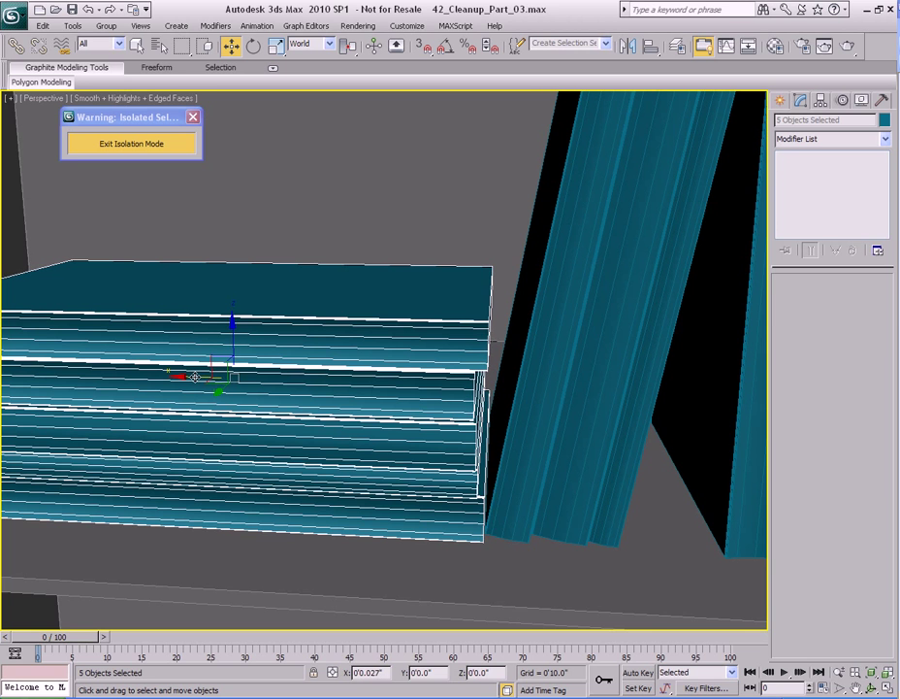
{"action": "scroll", "coordinate": [432, 509], "scroll_direction": "down", "scroll_amount": 8}
Select only the top book of the flat stack and slide it along X away from the leaning books.
{"action": "middle_click_drag", "start_coordinate": [399, 488], "coordinate": [420, 454], "text": "alt"}
{"action": "scroll", "coordinate": [424, 456], "scroll_direction": "down", "scroll_amount": 3}
{"action": "key", "text": "q"}
{"action": "scroll", "coordinate": [424, 428], "scroll_direction": "up", "scroll_amount": 6}
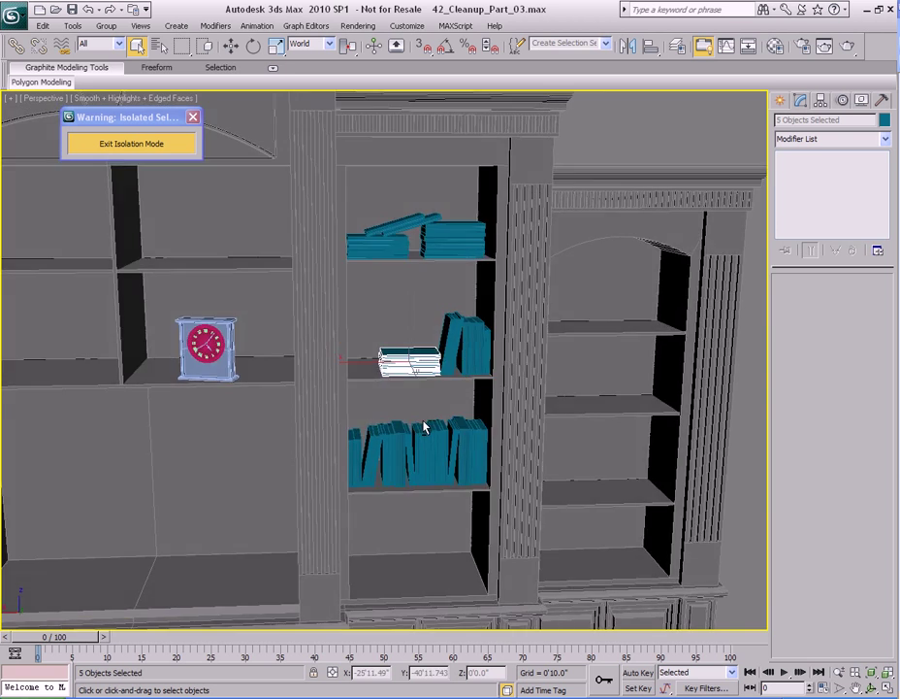
{"action": "key", "text": "ctrl+d"}
{"action": "left_click", "coordinate": [492, 346]}
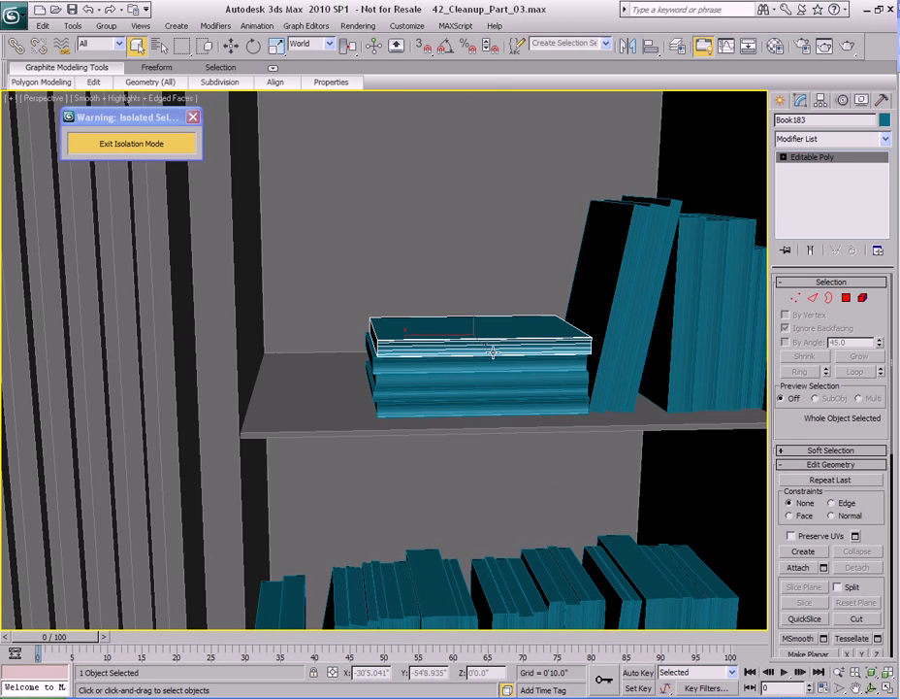
{"action": "key", "text": "w"}
{"action": "left_click_drag", "start_coordinate": [337, 332], "coordinate": [303, 331]}
Select 21 books on the left outer section's lowest filled shelf, including the flat one on top, and copy them to the right outer section.
{"action": "scroll", "coordinate": [401, 406], "scroll_direction": "down", "scroll_amount": 6}
{"action": "middle_click_drag", "start_coordinate": [402, 407], "coordinate": [591, 417], "text": "alt"}
{"action": "middle_click_drag", "start_coordinate": [358, 402], "coordinate": [366, 404], "text": "alt"}
{"action": "middle_click_drag", "start_coordinate": [400, 342], "coordinate": [278, 344]}
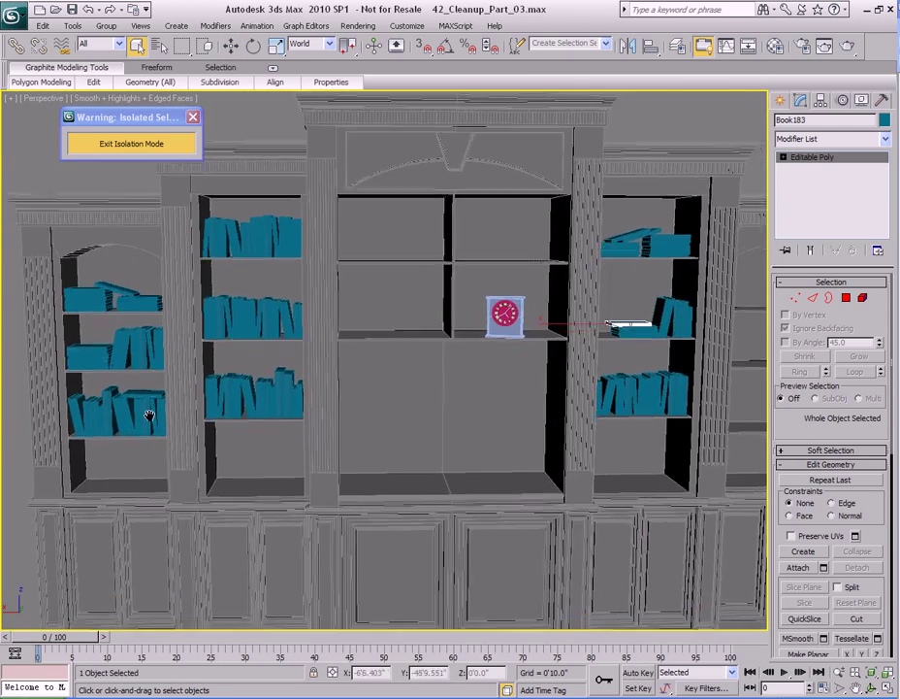
{"action": "middle_click_drag", "start_coordinate": [149, 416], "coordinate": [209, 383]}
{"action": "left_click_drag", "start_coordinate": [226, 354], "coordinate": [226, 352]}
{"action": "middle_click_drag", "start_coordinate": [178, 394], "coordinate": [371, 379]}
{"action": "scroll", "coordinate": [369, 378], "scroll_direction": "up", "scroll_amount": 7}
{"action": "middle_click_drag", "start_coordinate": [319, 424], "coordinate": [311, 379]}
{"action": "left_click_drag", "start_coordinate": [456, 262], "coordinate": [462, 251]}
{"action": "middle_click_drag", "start_coordinate": [460, 315], "coordinate": [406, 323]}
{"action": "scroll", "coordinate": [406, 323], "scroll_direction": "down", "scroll_amount": 6}
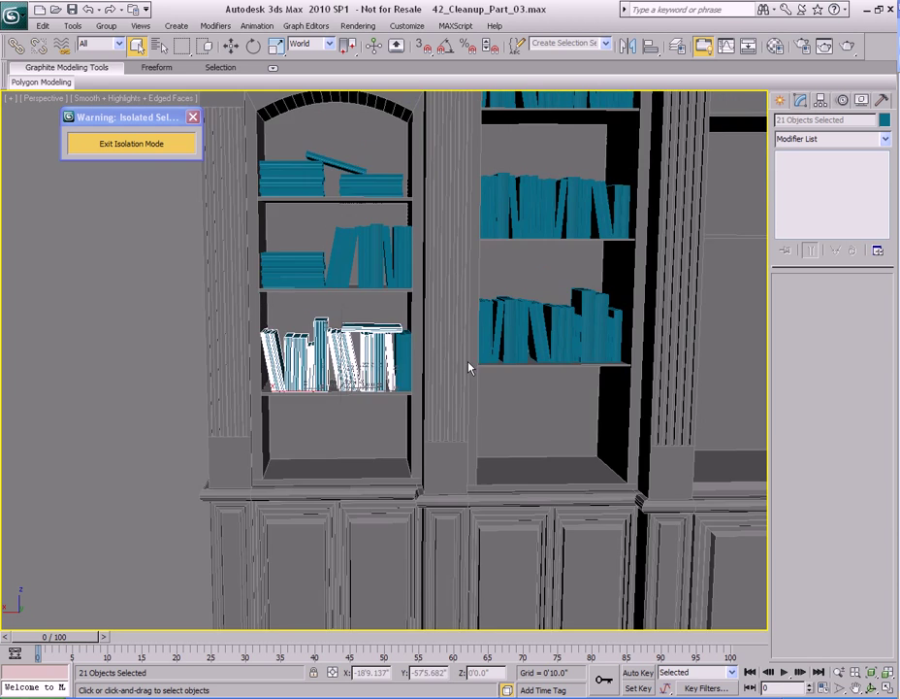
{"action": "scroll", "coordinate": [469, 368], "scroll_direction": "down", "scroll_amount": 5}
{"action": "key", "text": "w"}
{"action": "left_click_drag", "start_coordinate": [184, 369], "coordinate": [636, 335], "text": "shift"}
{"action": "left_click", "coordinate": [456, 415]}
{"action": "key", "text": "z"}
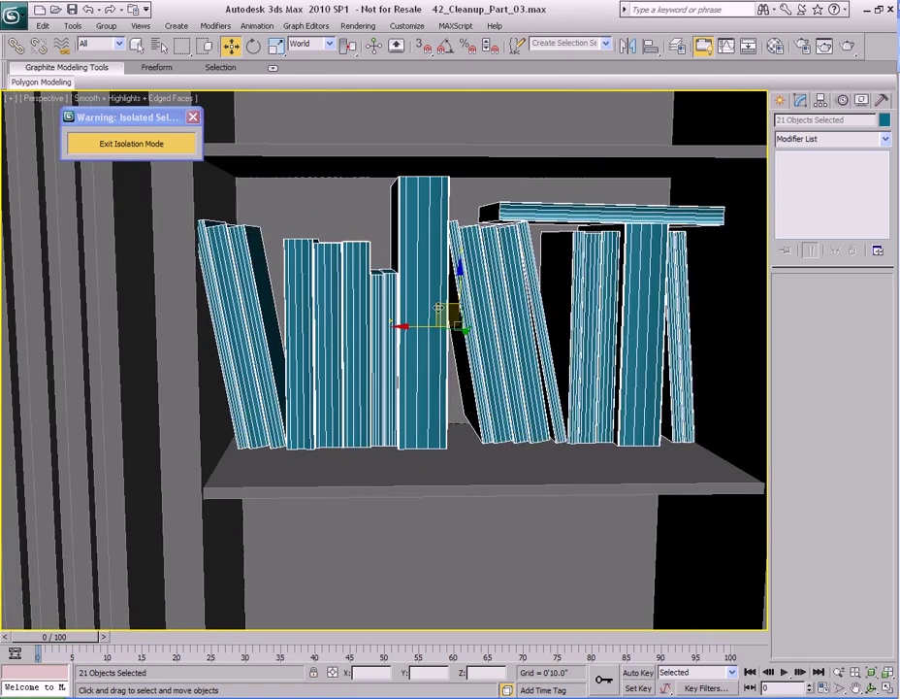
Move the 21 copied books in X and Z between the shelf's side walls and adjust their height to rest on the shelf.
{"action": "left_click_drag", "start_coordinate": [438, 308], "coordinate": [456, 341]}
{"action": "scroll", "coordinate": [502, 400], "scroll_direction": "down", "scroll_amount": 3}
{"action": "middle_click_drag", "start_coordinate": [503, 400], "coordinate": [539, 401], "text": "alt"}
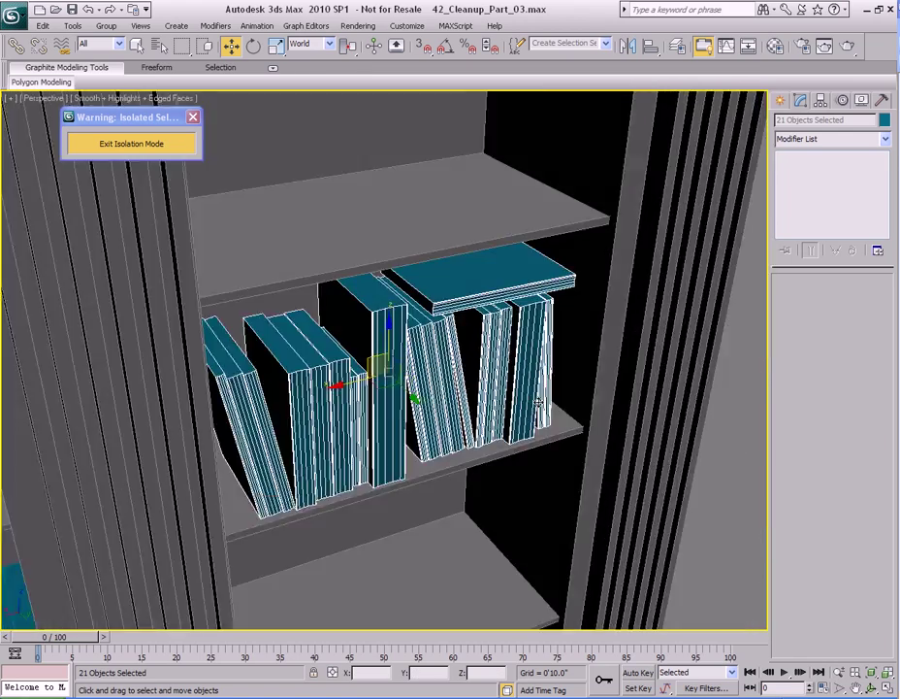
{"action": "scroll", "coordinate": [538, 403], "scroll_direction": "up", "scroll_amount": 3}
{"action": "scroll", "coordinate": [413, 322], "scroll_direction": "up", "scroll_amount": 2}
{"action": "mouse_move", "coordinate": [396, 252]}
{"action": "left_mouse_down"}
{"action": "mouse_move", "coordinate": [396, 261]}
{"action": "mouse_move", "coordinate": [396, 250]}
{"action": "left_mouse_up"}
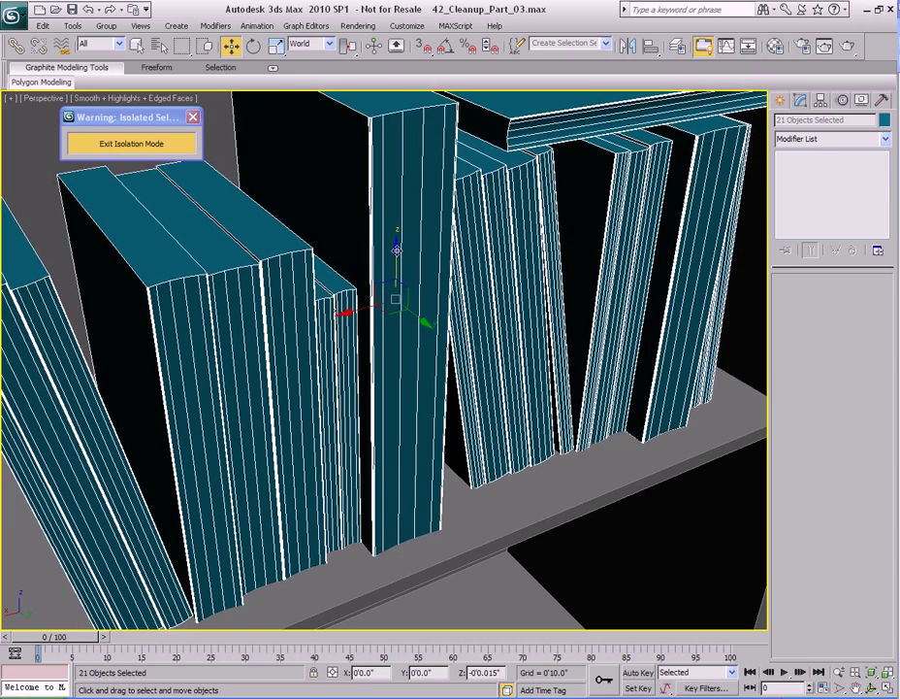
{"action": "middle_click_drag", "start_coordinate": [397, 250], "coordinate": [413, 328], "text": "alt"}
{"action": "scroll", "coordinate": [464, 307], "scroll_direction": "down", "scroll_amount": 4}
{"action": "scroll", "coordinate": [442, 336], "scroll_direction": "up", "scroll_amount": 2}
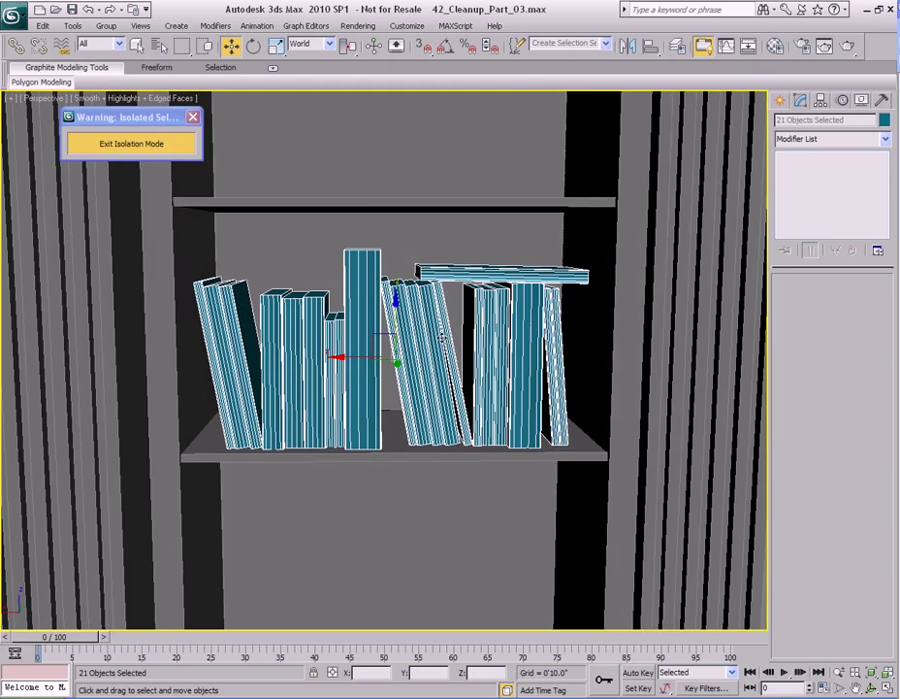
Mirror the 21 copied books about the X axis without cloning and recentre them along X on the shelf.
{"action": "left_click", "coordinate": [624, 49]}
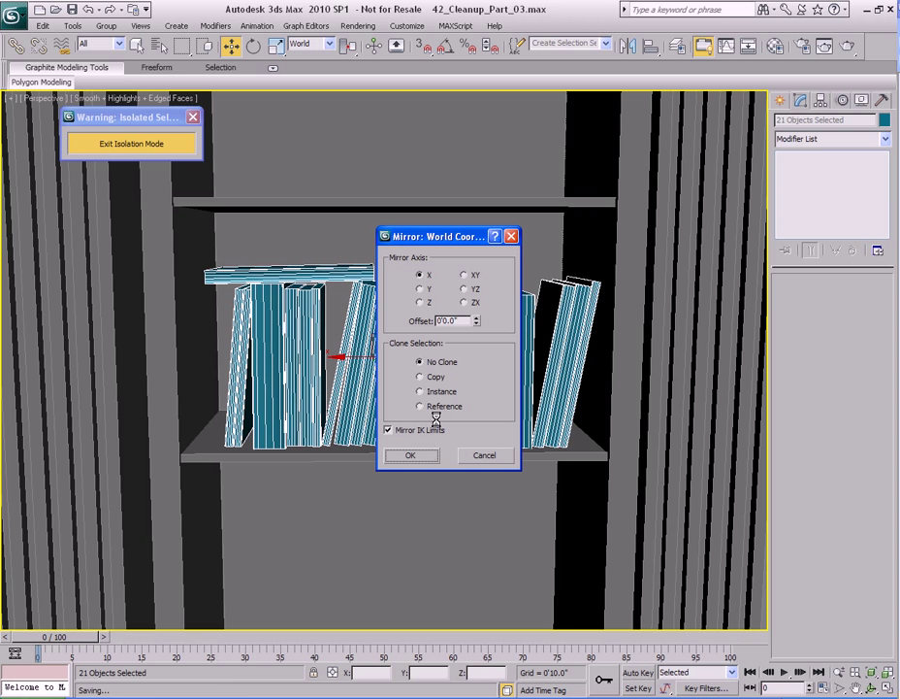
{"action": "left_click", "coordinate": [411, 455]}
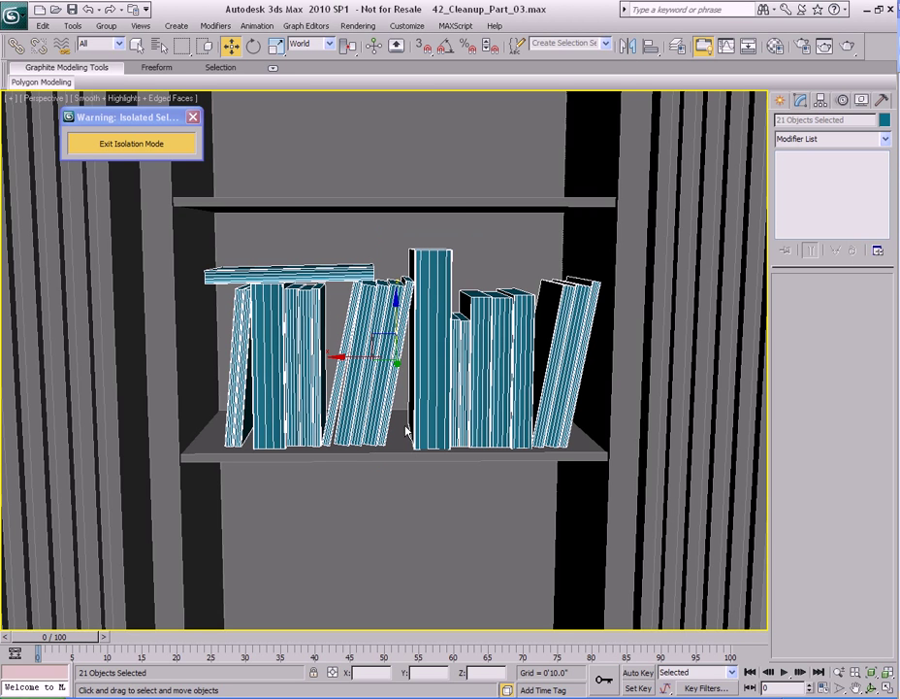
{"action": "left_click_drag", "start_coordinate": [359, 352], "coordinate": [352, 353]}
Select the flat book lying across the upright books, switch to Local coordinates, and copy it upward along its X axis in the Front view.
{"action": "scroll", "coordinate": [405, 383], "scroll_direction": "up", "scroll_amount": 8}
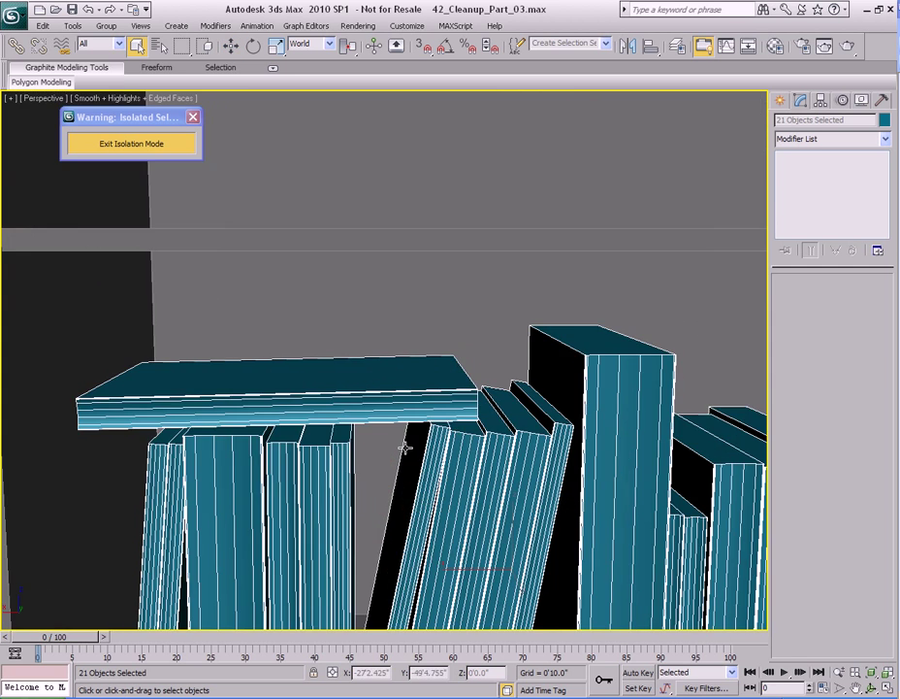
{"action": "left_click", "coordinate": [369, 353]}
{"action": "key", "text": "w"}
{"action": "scroll", "coordinate": [374, 393], "scroll_direction": "up", "scroll_amount": 5}
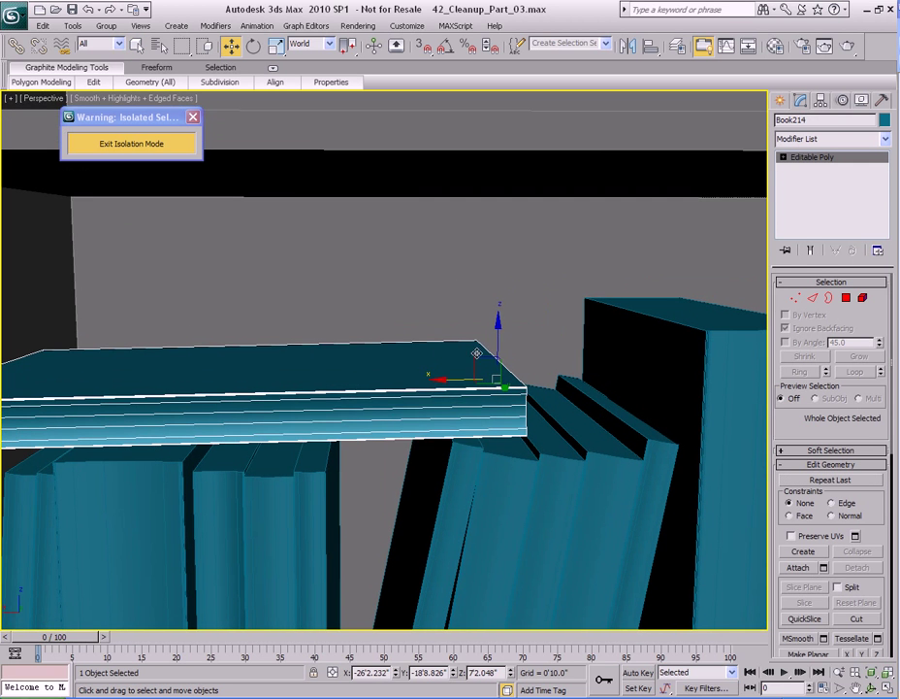
{"action": "right_click", "coordinate": [398, 386]}
{"action": "left_click", "coordinate": [403, 359]}
{"action": "middle_click_drag", "start_coordinate": [474, 412], "coordinate": [446, 386]}
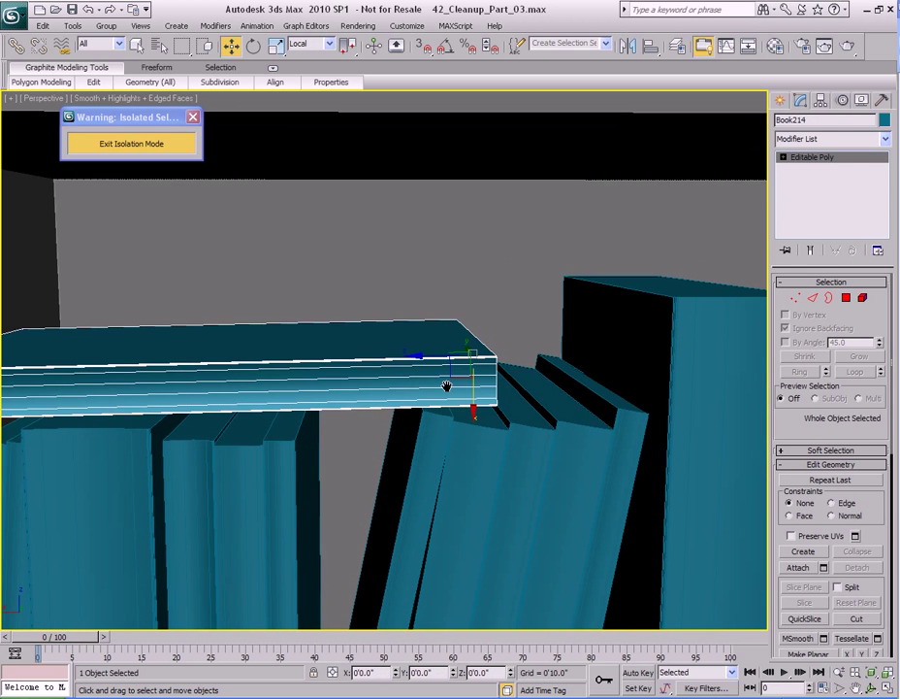
{"action": "key", "text": "f"}
{"action": "key", "text": "z"}
{"action": "key", "text": "F3"}
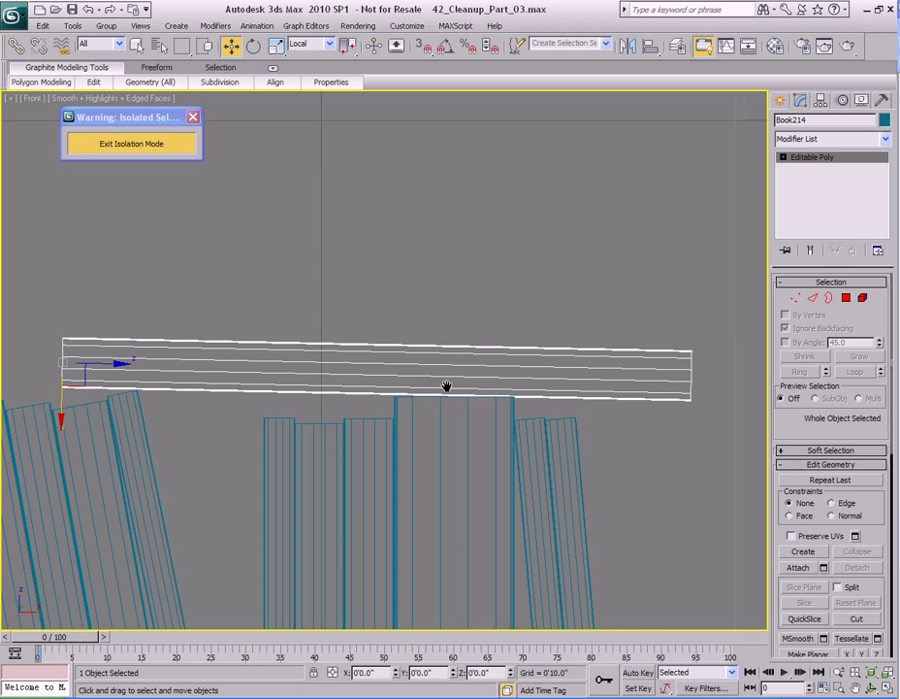
{"action": "middle_click_drag", "start_coordinate": [332, 403], "coordinate": [383, 386]}
{"action": "mouse_move", "coordinate": [114, 402]}
{"action": "left_mouse_down", "text": "shift"}
{"action": "mouse_move", "coordinate": [113, 335]}
{"action": "mouse_move", "coordinate": [113, 343]}
{"action": "left_mouse_up", "text": "shift"}
{"action": "key", "text": "Return"}
Seat the copied flat book on the one below along local X and offset it sideways along local Z.
{"action": "scroll", "coordinate": [235, 393], "scroll_direction": "up", "scroll_amount": 6}
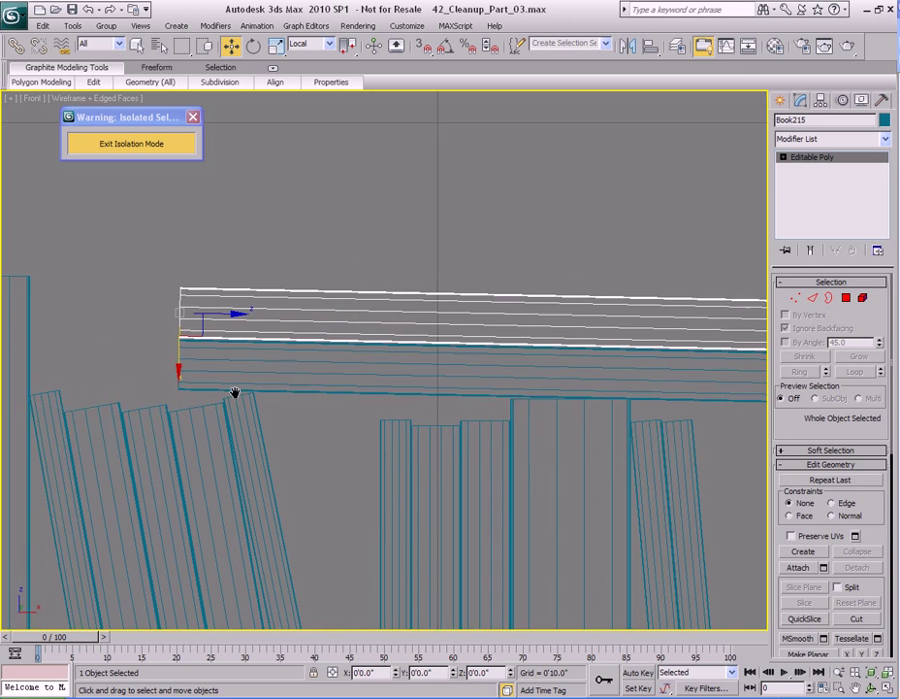
{"action": "left_click_drag", "start_coordinate": [276, 273], "coordinate": [276, 278]}
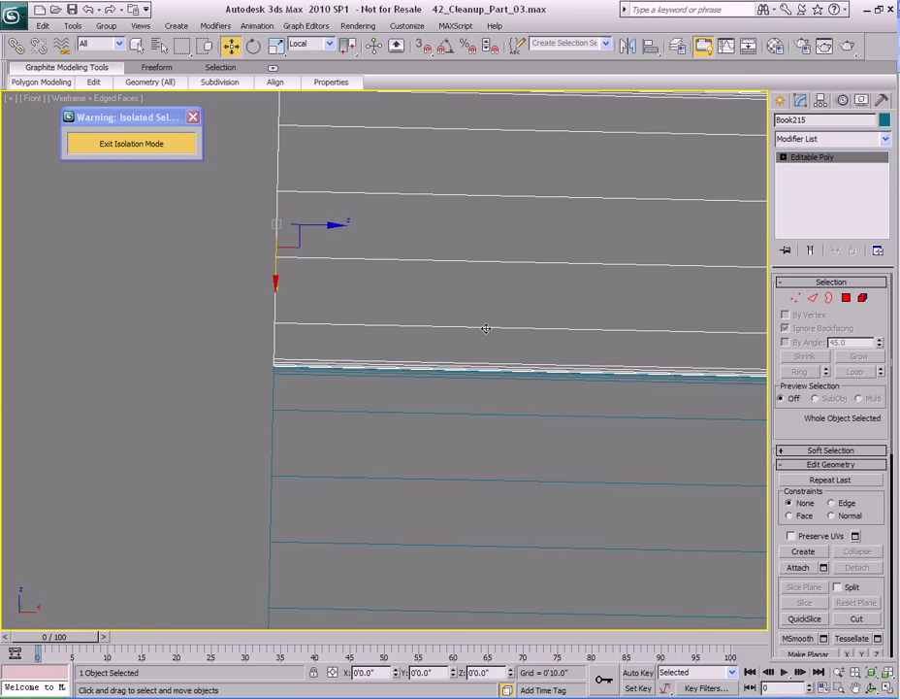
{"action": "scroll", "coordinate": [486, 328], "scroll_direction": "down", "scroll_amount": 6}
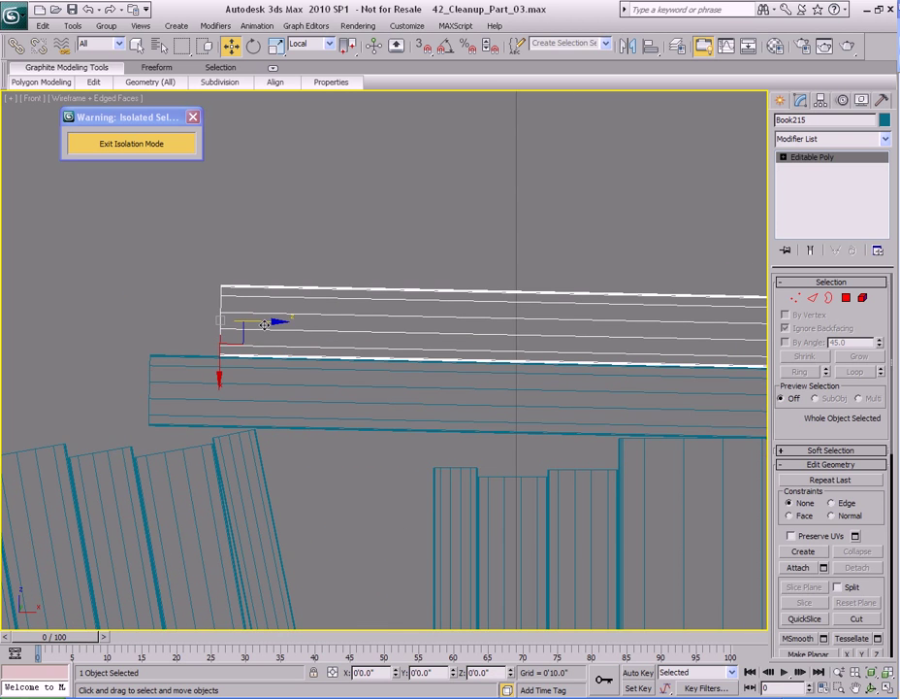
{"action": "scroll", "coordinate": [264, 324], "scroll_direction": "down", "scroll_amount": 3}
{"action": "middle_click_drag", "start_coordinate": [287, 364], "coordinate": [397, 356]}
{"action": "key", "text": "q"}
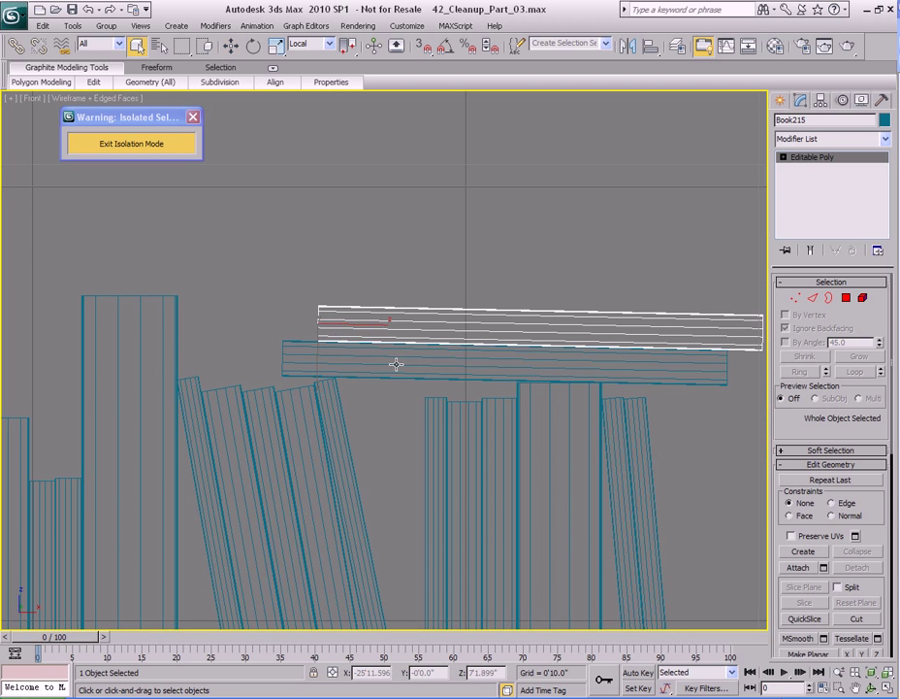
In perspective view, nudge the upper of the two lying books about -0.113 inches along its local Z axis.
{"action": "key", "text": "p"}
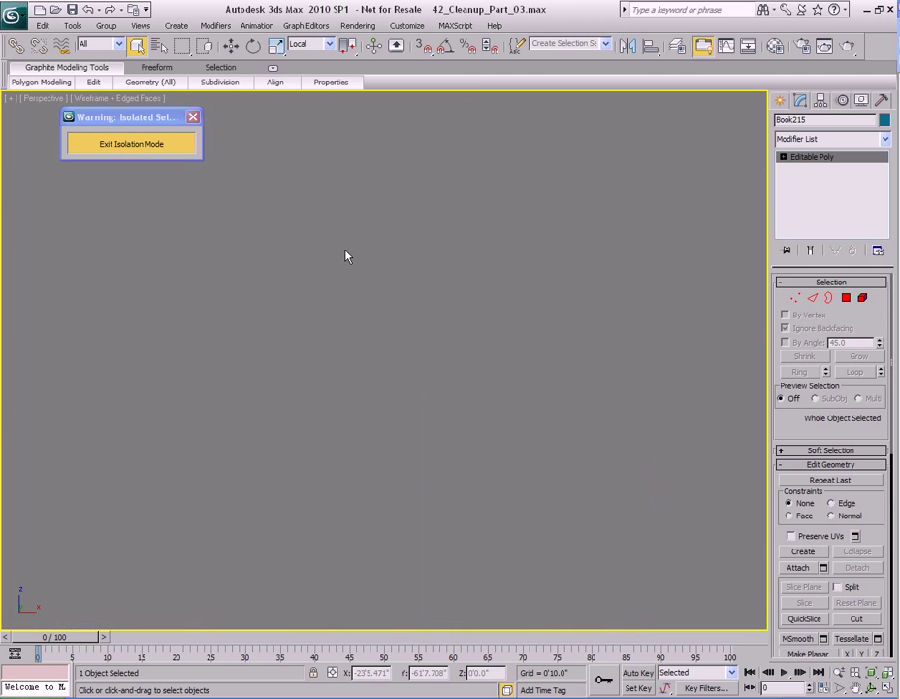
{"action": "key", "text": "z"}
{"action": "middle_click_drag", "start_coordinate": [394, 368], "coordinate": [525, 380], "text": "alt"}
{"action": "scroll", "coordinate": [562, 376], "scroll_direction": "down", "scroll_amount": 2}
{"action": "scroll", "coordinate": [558, 373], "scroll_direction": "up", "scroll_amount": 3}
{"action": "key", "text": "w"}
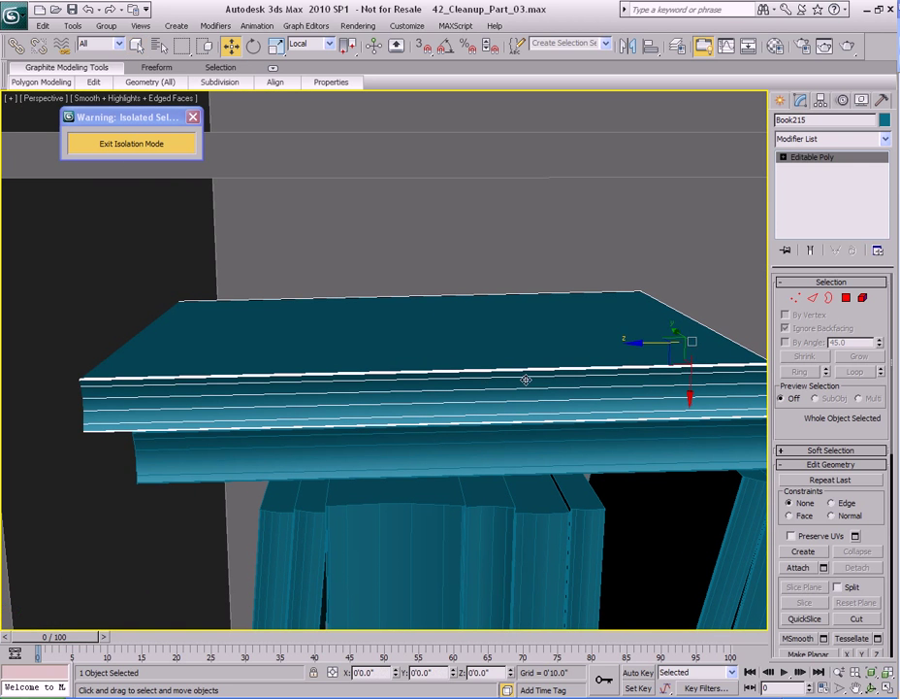
{"action": "left_click_drag", "start_coordinate": [654, 341], "coordinate": [658, 341]}
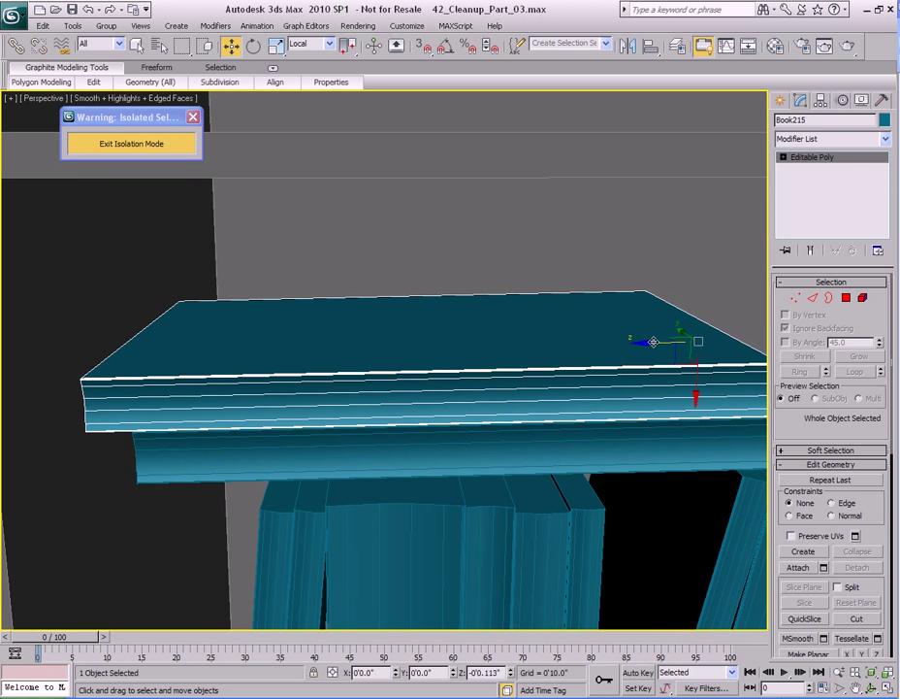
{"action": "scroll", "coordinate": [445, 349], "scroll_direction": "down", "scroll_amount": 8}
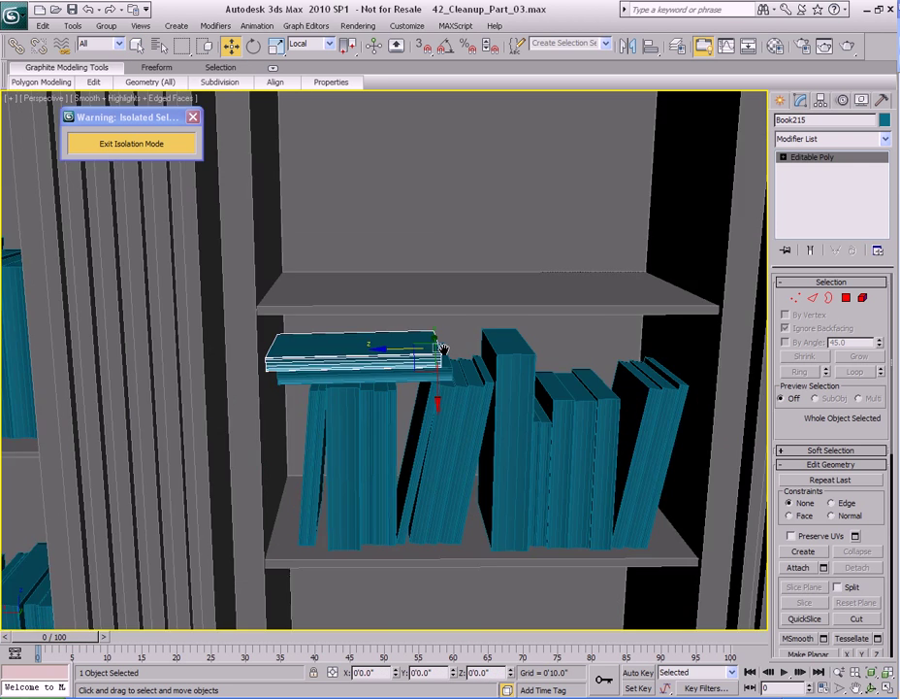
{"action": "key", "text": "q"}
Copy the five-book stack from the neighbouring bookcase's top shelf toward the arched end bookcase, moving in World coordinates.
{"action": "scroll", "coordinate": [474, 377], "scroll_direction": "down", "scroll_amount": 8}
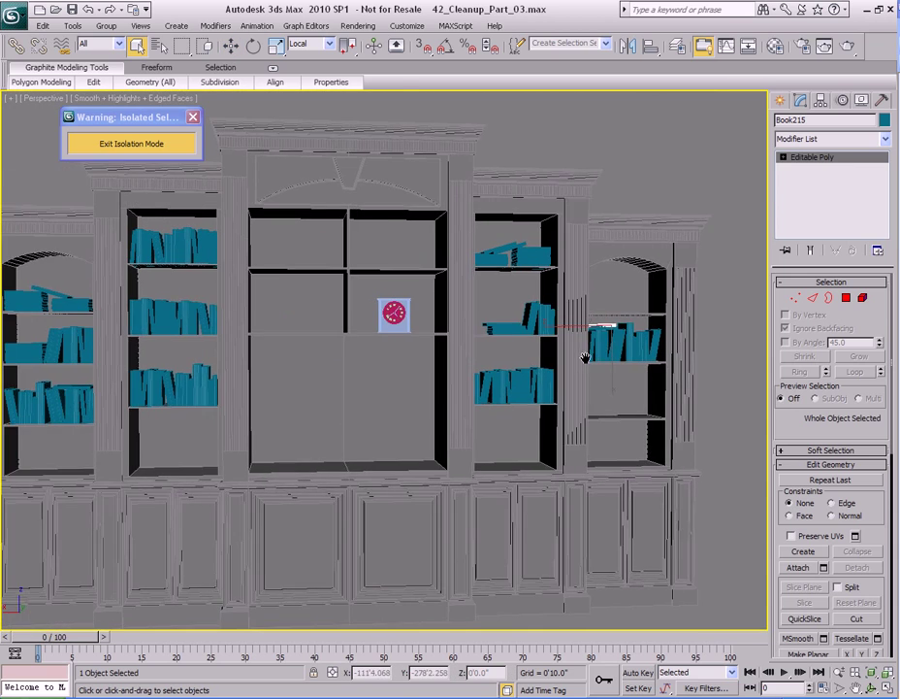
{"action": "scroll", "coordinate": [494, 368], "scroll_direction": "up", "scroll_amount": 10}
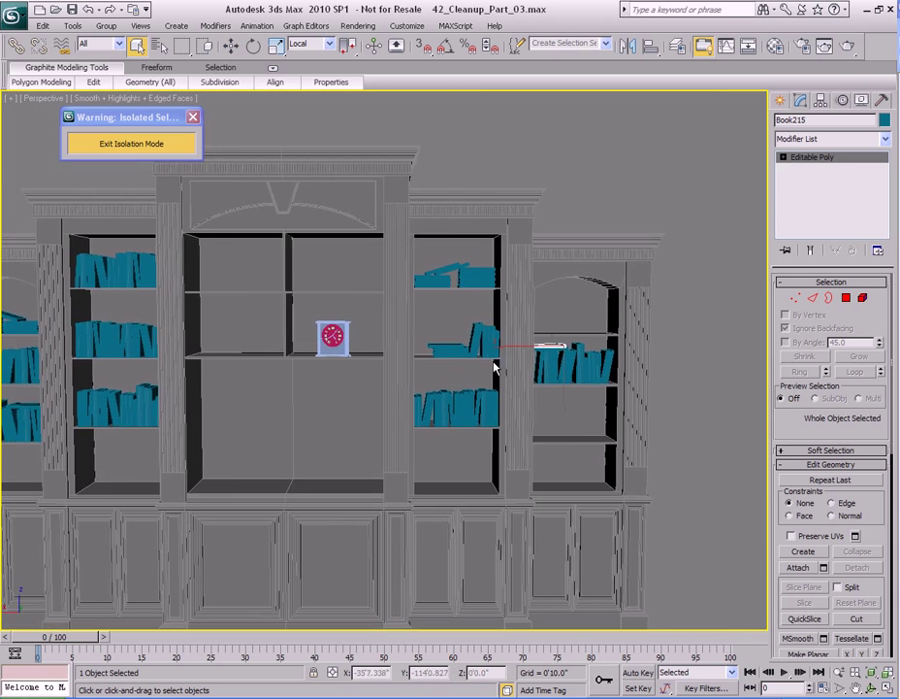
{"action": "scroll", "coordinate": [321, 309], "scroll_direction": "up", "scroll_amount": 4}
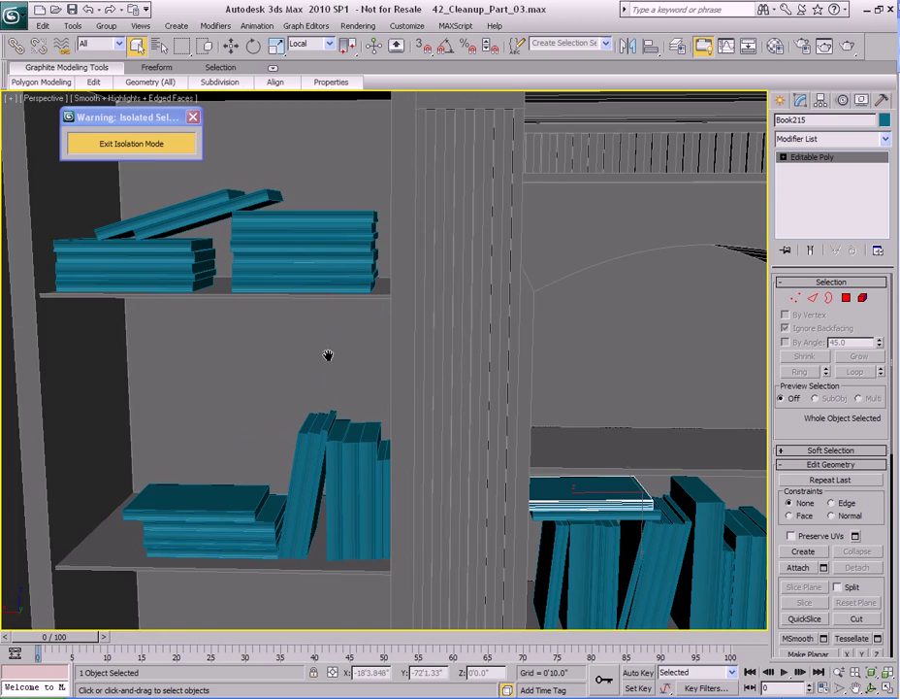
{"action": "left_click_drag", "start_coordinate": [181, 278], "coordinate": [195, 252]}
{"action": "middle_click_drag", "start_coordinate": [244, 318], "coordinate": [180, 291]}
{"action": "key", "text": "w"}
{"action": "middle_click_drag", "start_coordinate": [56, 234], "coordinate": [284, 294]}
{"action": "right_click", "coordinate": [424, 339]}
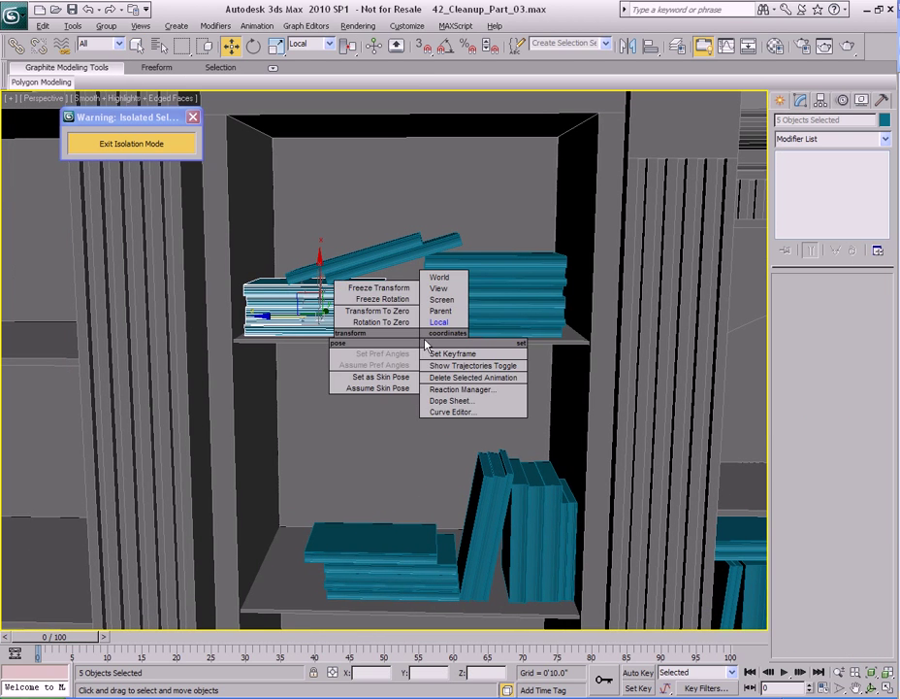
{"action": "left_click", "coordinate": [439, 280]}
{"action": "left_click_drag", "start_coordinate": [299, 286], "coordinate": [652, 371], "text": "shift"}
{"action": "left_click", "coordinate": [450, 414]}
Make one more copy of the five-book stack and place it toward the right side of the arched bookcase's upper shelf.
{"action": "mouse_move", "coordinate": [679, 452]}
{"action": "middle_mouse_down"}
{"action": "mouse_move", "coordinate": [289, 350]}
{"action": "mouse_move", "coordinate": [198, 313]}
{"action": "middle_mouse_up"}
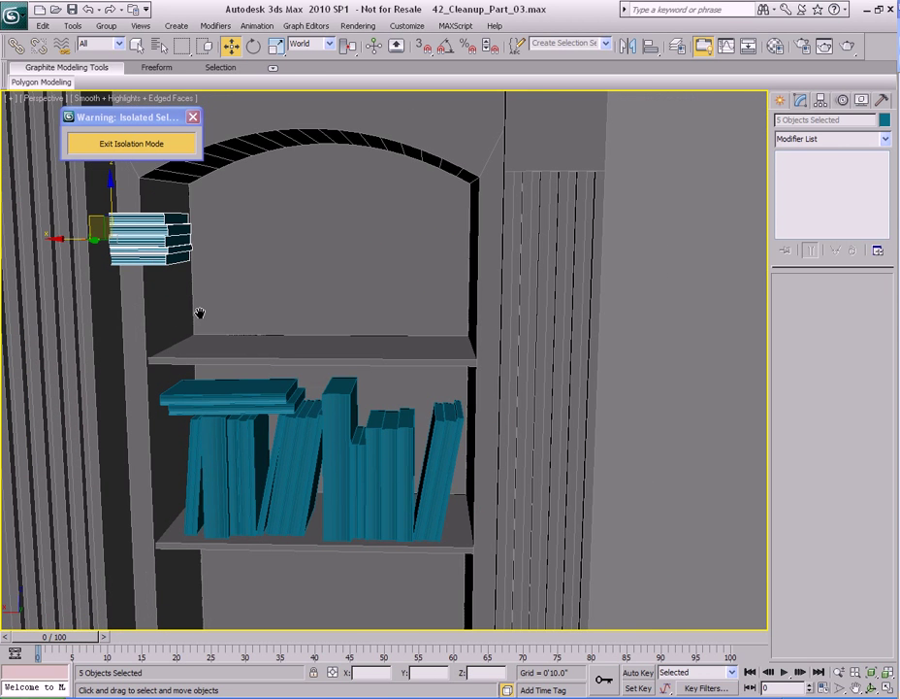
{"action": "mouse_move", "coordinate": [89, 237]}
{"action": "left_mouse_down", "text": "shift"}
{"action": "mouse_move", "coordinate": [210, 300]}
{"action": "mouse_move", "coordinate": [294, 319]}
{"action": "mouse_move", "coordinate": [295, 333]}
{"action": "left_mouse_up", "text": "shift"}
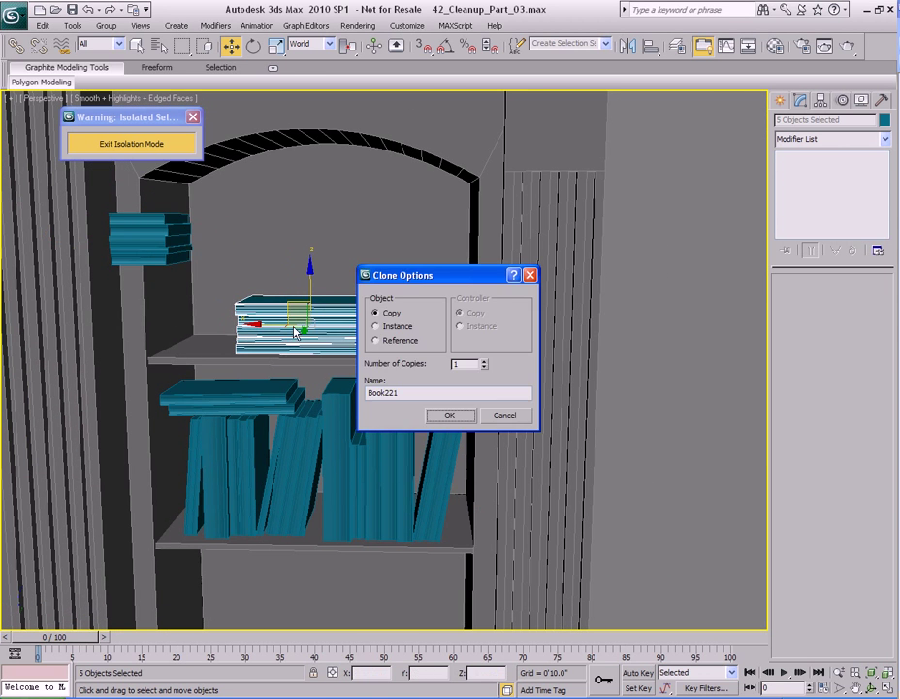
{"action": "left_click", "coordinate": [459, 419]}
{"action": "key", "text": "z"}
{"action": "mouse_move", "coordinate": [362, 376]}
{"action": "middle_mouse_down"}
{"action": "mouse_move", "coordinate": [448, 417]}
{"action": "mouse_move", "coordinate": [346, 346]}
{"action": "middle_mouse_up"}
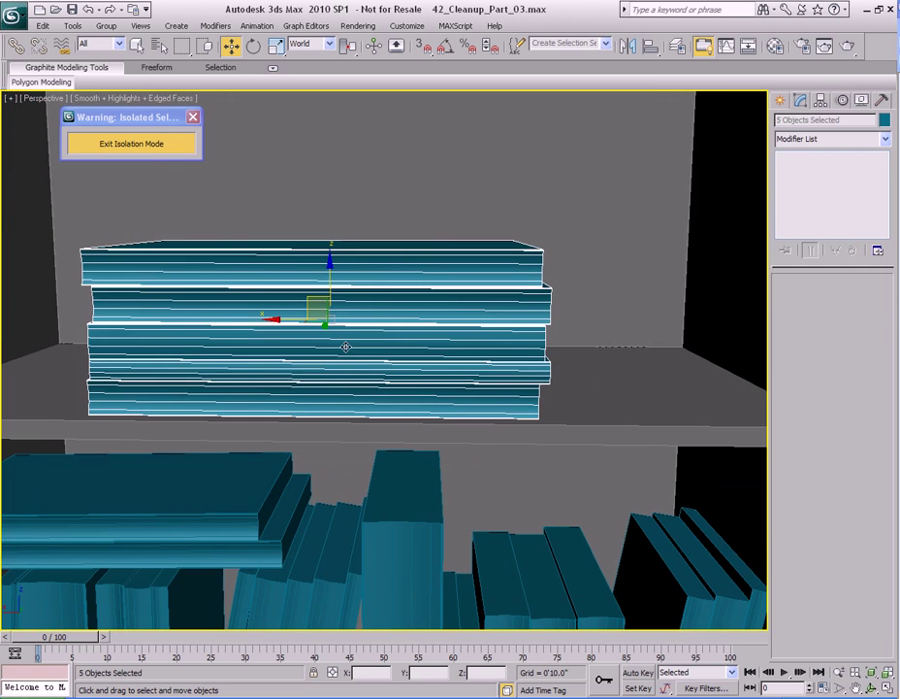
{"action": "left_click_drag", "start_coordinate": [308, 298], "coordinate": [494, 318]}
Lower the right stack onto the arched bookcase's upper shelf and push it back so it sits fully on the shelf.
{"action": "middle_click_drag", "start_coordinate": [366, 363], "coordinate": [460, 379], "text": "alt"}
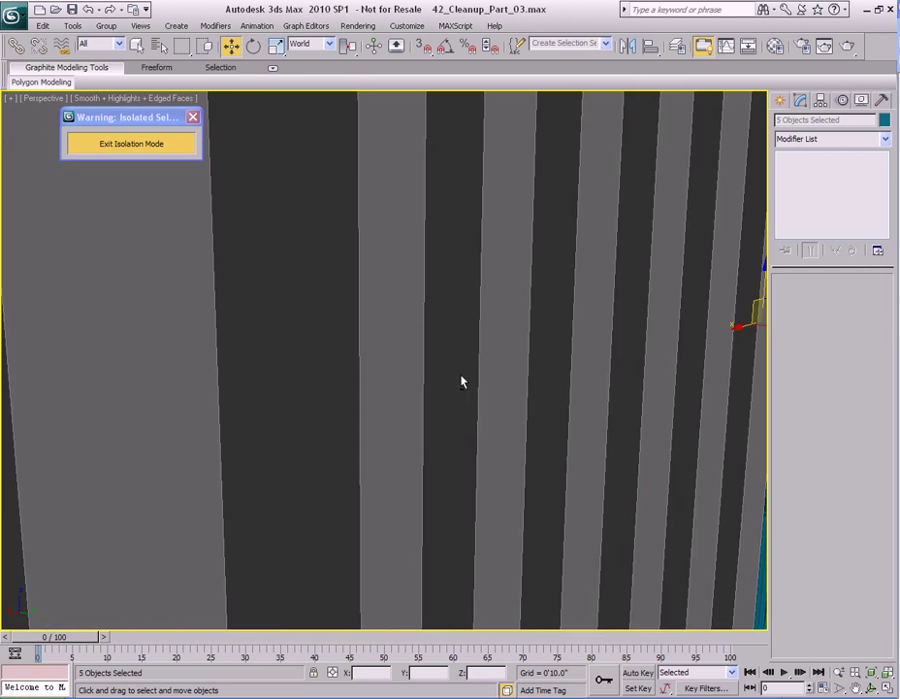
{"action": "key", "text": "z"}
{"action": "middle_click_drag", "start_coordinate": [233, 392], "coordinate": [263, 373]}
{"action": "scroll", "coordinate": [429, 291], "scroll_direction": "up", "scroll_amount": 3}
{"action": "key", "text": "ctrl+d"}
{"action": "key", "text": "ctrl+z"}
{"action": "left_click_drag", "start_coordinate": [444, 243], "coordinate": [442, 253]}
{"action": "scroll", "coordinate": [442, 252], "scroll_direction": "down", "scroll_amount": 5}
{"action": "scroll", "coordinate": [462, 304], "scroll_direction": "up", "scroll_amount": 3}
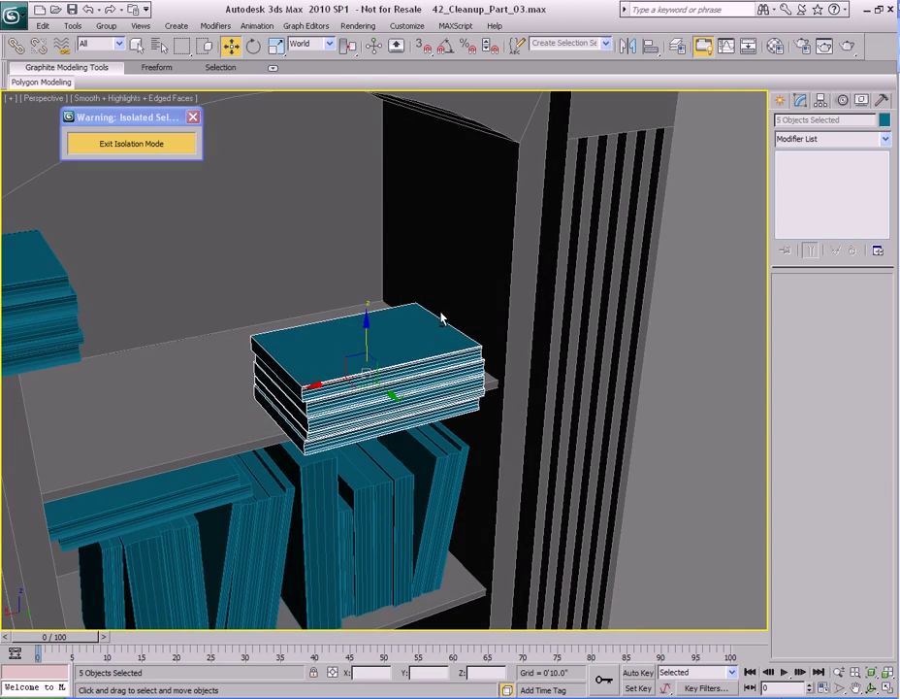
{"action": "mouse_move", "coordinate": [360, 385]}
{"action": "left_mouse_down"}
{"action": "mouse_move", "coordinate": [355, 359]}
{"action": "mouse_move", "coordinate": [361, 365]}
{"action": "left_mouse_up"}
{"action": "middle_click_drag", "start_coordinate": [316, 365], "coordinate": [392, 344], "text": "alt"}
{"action": "scroll", "coordinate": [278, 321], "scroll_direction": "down", "scroll_amount": 4}
{"action": "scroll", "coordinate": [369, 283], "scroll_direction": "up", "scroll_amount": 2}
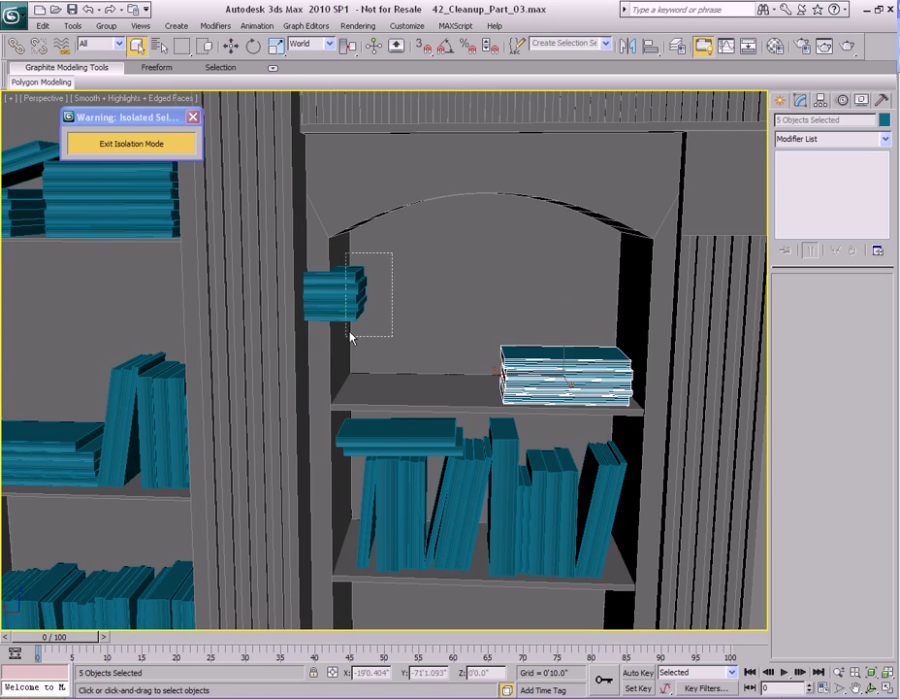
Move the floating five-book stack to the left side of the arched bookcase's upper shelf.
{"action": "left_click_drag", "start_coordinate": [351, 335], "coordinate": [352, 337]}
{"action": "key", "text": "w"}
{"action": "left_click_drag", "start_coordinate": [281, 274], "coordinate": [366, 316]}
{"action": "right_click", "coordinate": [369, 317]}
{"action": "left_click_drag", "start_coordinate": [282, 272], "coordinate": [403, 358]}
Adjust the left stack's depth and height so it rests on the shelf beside the right stack.
{"action": "key", "text": "z"}
{"action": "middle_click_drag", "start_coordinate": [529, 340], "coordinate": [462, 379], "text": "alt"}
{"action": "middle_click_drag", "start_coordinate": [409, 398], "coordinate": [409, 298]}
{"action": "scroll", "coordinate": [408, 333], "scroll_direction": "up", "scroll_amount": 3}
{"action": "left_click_drag", "start_coordinate": [332, 238], "coordinate": [332, 253]}
{"action": "scroll", "coordinate": [331, 252], "scroll_direction": "down", "scroll_amount": 3}
{"action": "middle_click_drag", "start_coordinate": [373, 257], "coordinate": [442, 303], "text": "alt"}
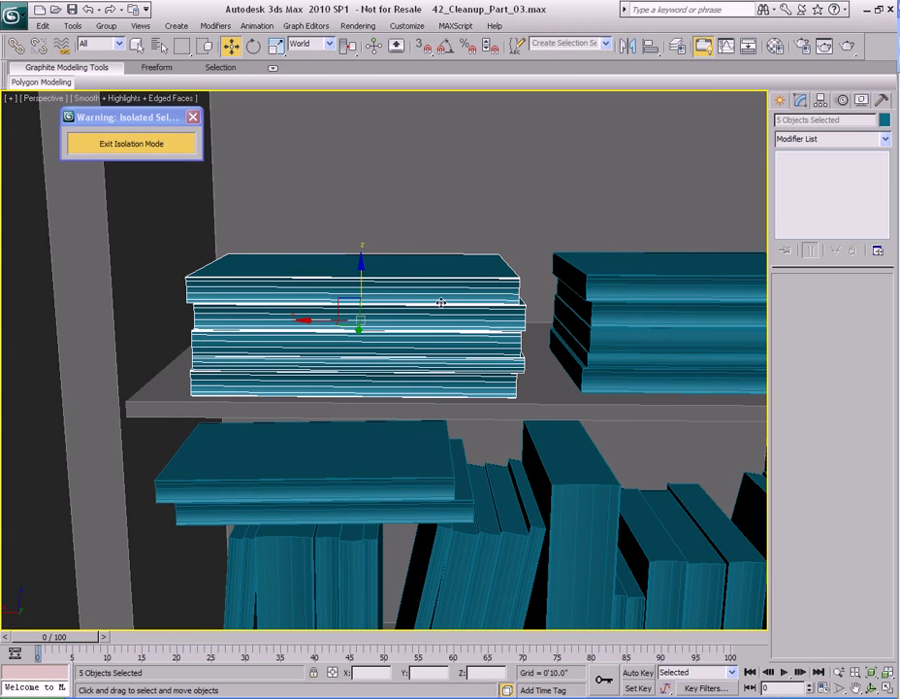
Delete the top two books of the left stack on the arched bookcase's upper shelf.
{"action": "scroll", "coordinate": [399, 318], "scroll_direction": "down", "scroll_amount": 4}
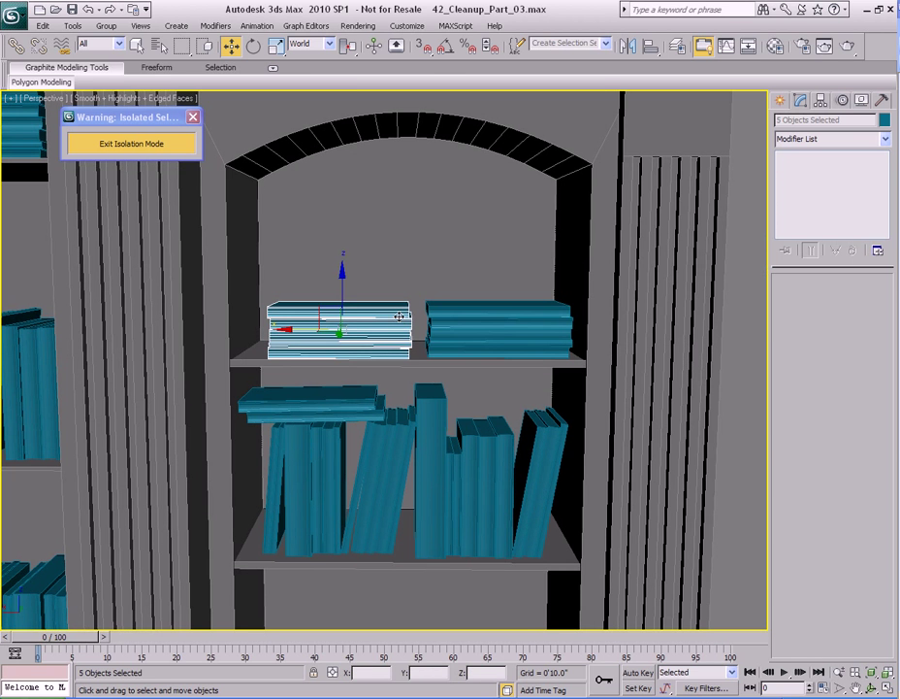
{"action": "left_click", "coordinate": [381, 326]}
{"action": "left_click", "coordinate": [380, 325], "text": "ctrl"}
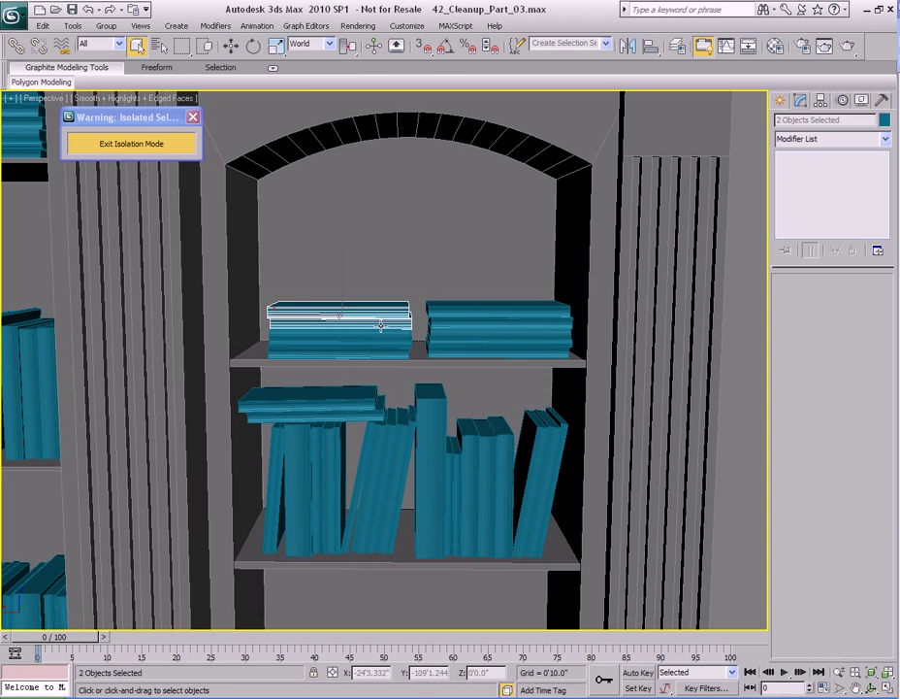
{"action": "key", "text": "Delete"}
Slide the top book of the right stack slightly left so it overhangs the books below.
{"action": "middle_click_drag", "start_coordinate": [466, 324], "coordinate": [429, 327]}
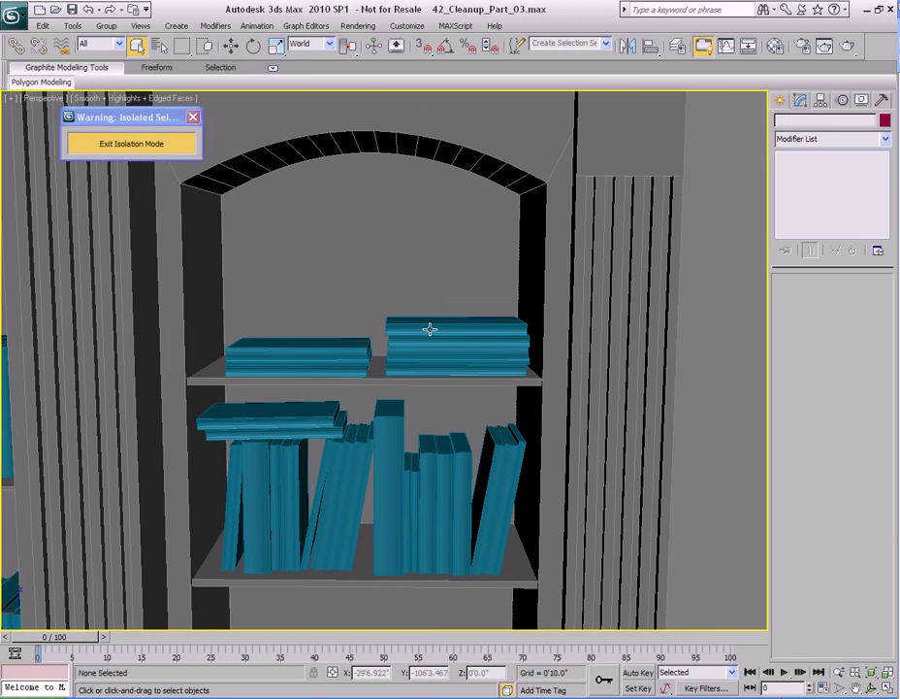
{"action": "key", "text": "w"}
{"action": "left_click", "coordinate": [498, 339]}
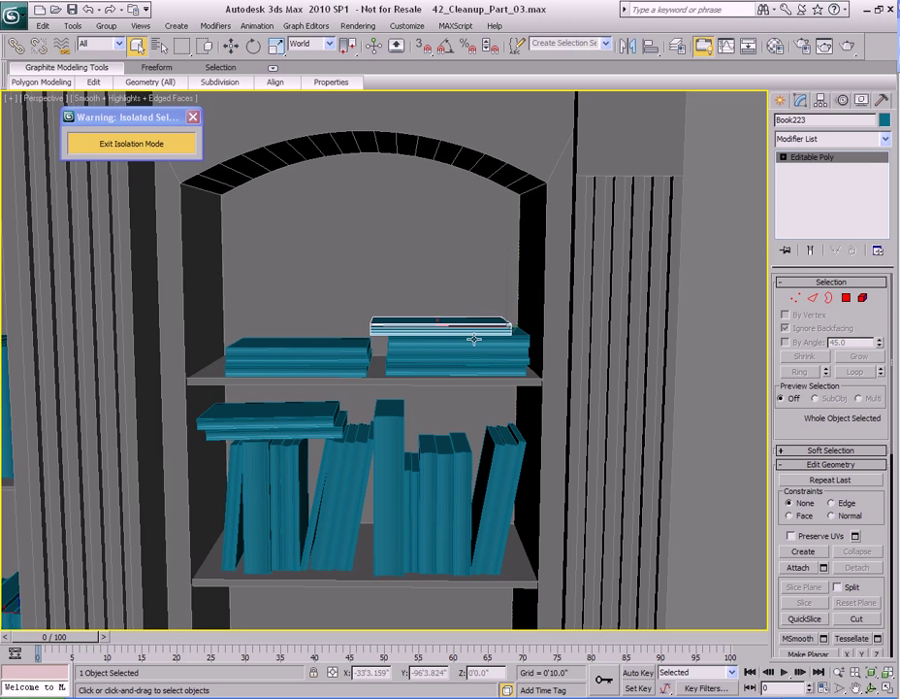
Copy a single leaning book from the middle of the lower shelf up above the left stack on the upper shelf.
{"action": "scroll", "coordinate": [475, 339], "scroll_direction": "down", "scroll_amount": 8}
{"action": "middle_click_drag", "start_coordinate": [501, 334], "coordinate": [441, 370], "text": "alt"}
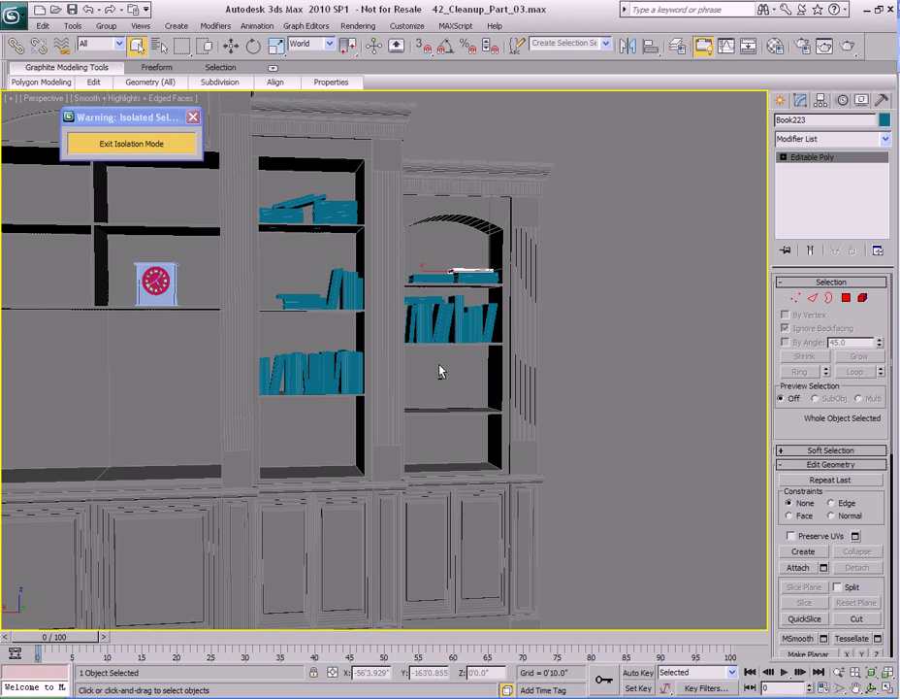
{"action": "scroll", "coordinate": [437, 361], "scroll_direction": "up", "scroll_amount": 5}
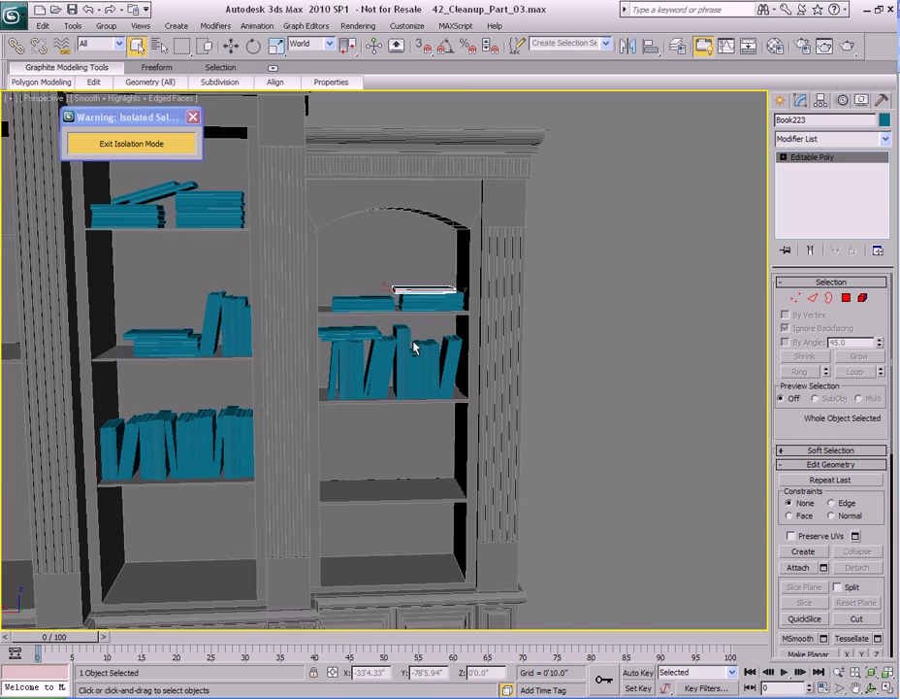
{"action": "scroll", "coordinate": [416, 347], "scroll_direction": "up", "scroll_amount": 5}
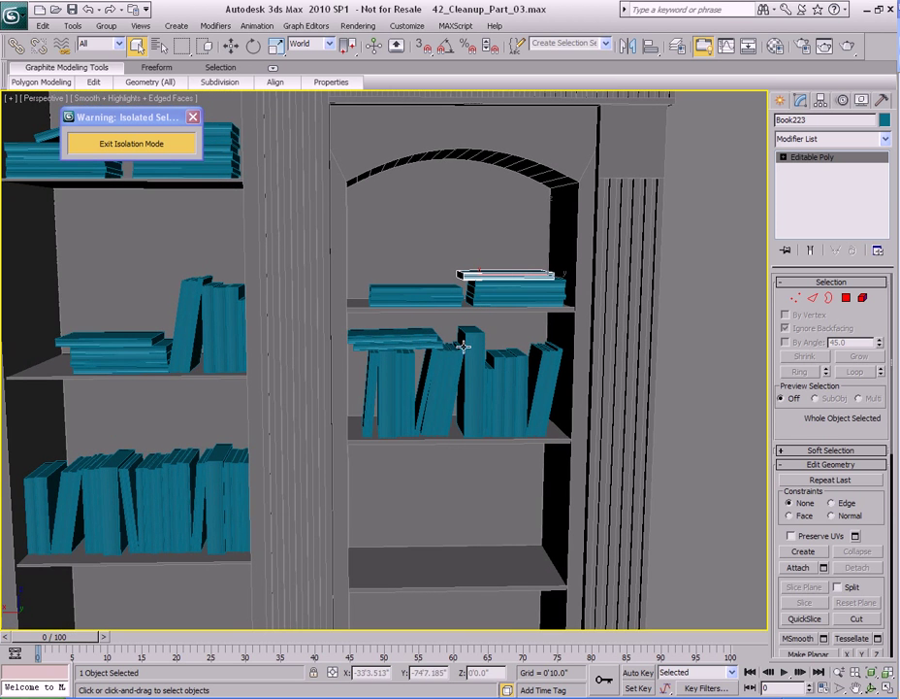
{"action": "scroll", "coordinate": [462, 346], "scroll_direction": "up", "scroll_amount": 5}
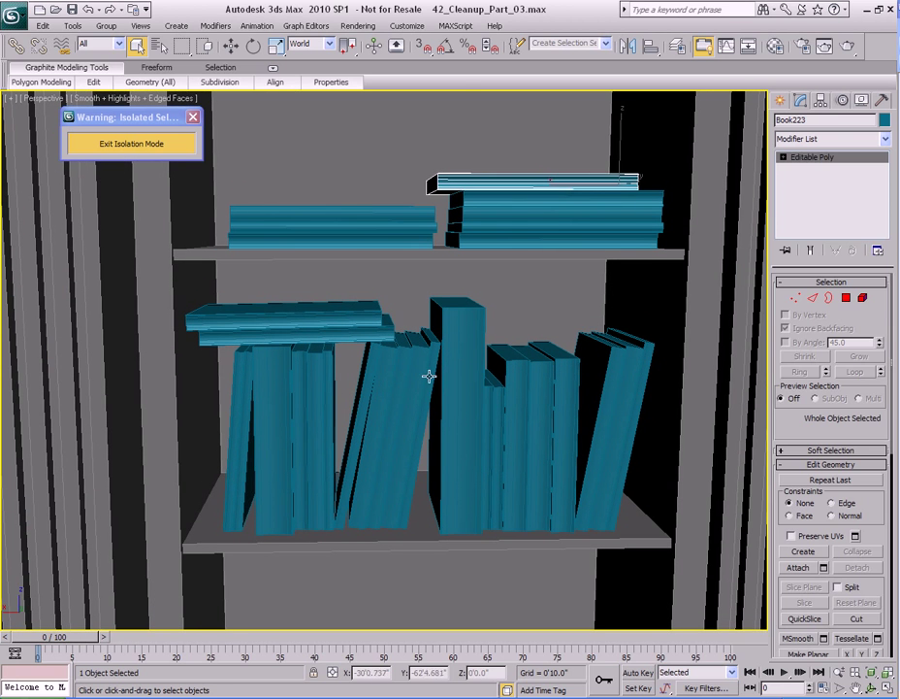
{"action": "left_click", "coordinate": [412, 372]}
{"action": "left_click", "coordinate": [415, 377], "text": "ctrl"}
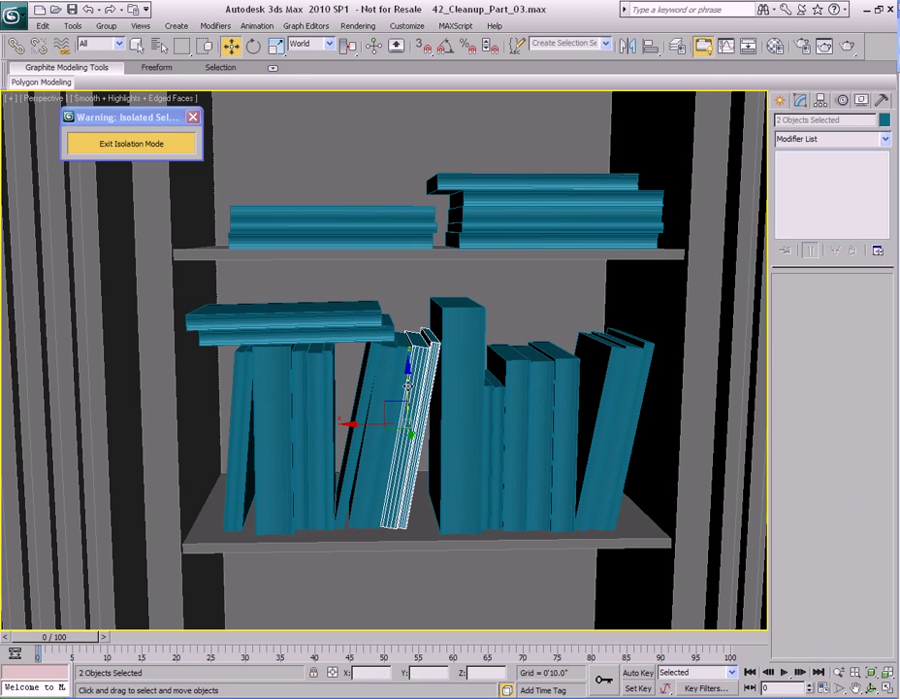
{"action": "middle_click_drag", "start_coordinate": [408, 386], "coordinate": [427, 427]}
{"action": "left_click", "coordinate": [453, 419]}
{"action": "key", "text": "q"}
{"action": "left_click_drag", "start_coordinate": [430, 524], "coordinate": [434, 242], "text": "shift"}
{"action": "key", "text": "Return"}
Mirror the copied book so it leans in the opposite direction.
{"action": "middle_click_drag", "start_coordinate": [401, 259], "coordinate": [411, 382]}
{"action": "left_click", "coordinate": [627, 45]}
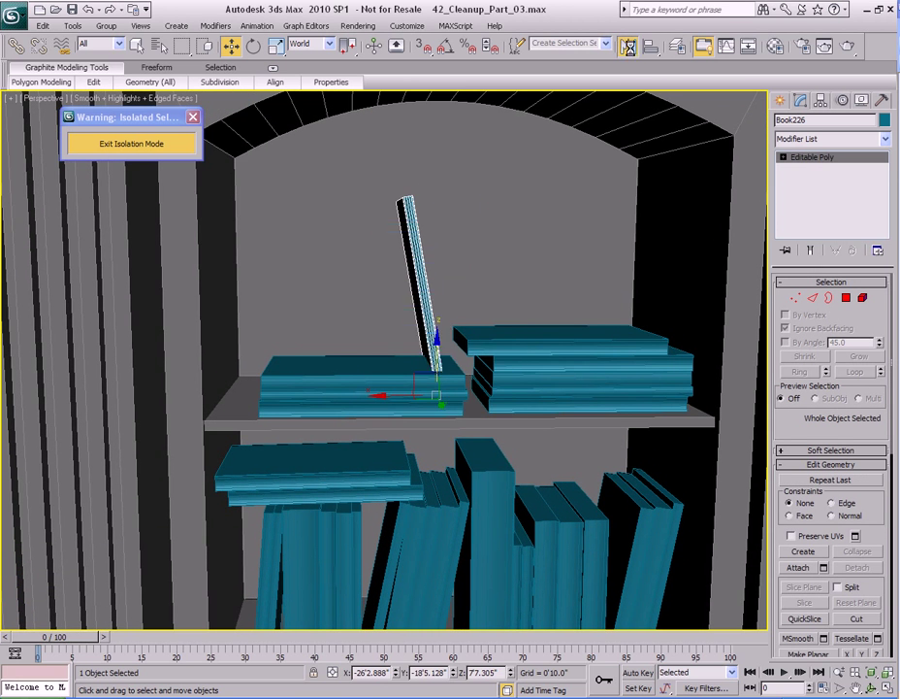
{"action": "left_click", "coordinate": [410, 455]}
Move the mirrored book to the left end of the left stack, with its base on the stack's top.
{"action": "middle_click_drag", "start_coordinate": [320, 353], "coordinate": [403, 358]}
{"action": "left_click_drag", "start_coordinate": [496, 393], "coordinate": [343, 357]}
{"action": "scroll", "coordinate": [372, 377], "scroll_direction": "up", "scroll_amount": 4}
{"action": "middle_click_drag", "start_coordinate": [372, 378], "coordinate": [388, 219]}
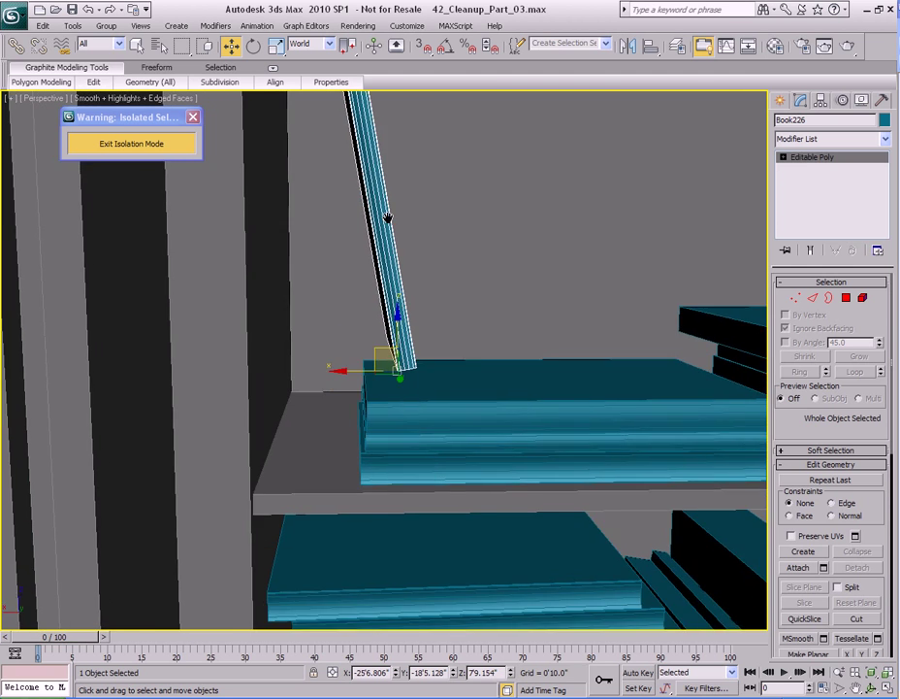
{"action": "scroll", "coordinate": [402, 340], "scroll_direction": "up", "scroll_amount": 4}
{"action": "middle_click_drag", "start_coordinate": [404, 343], "coordinate": [396, 321]}
Rotate the mirrored book about 10.59 degrees around Y so it leans toward the bookcase's left side wall.
{"action": "left_click_drag", "start_coordinate": [409, 290], "coordinate": [360, 359]}
{"action": "scroll", "coordinate": [404, 340], "scroll_direction": "down", "scroll_amount": 5}
{"action": "key", "text": "e"}
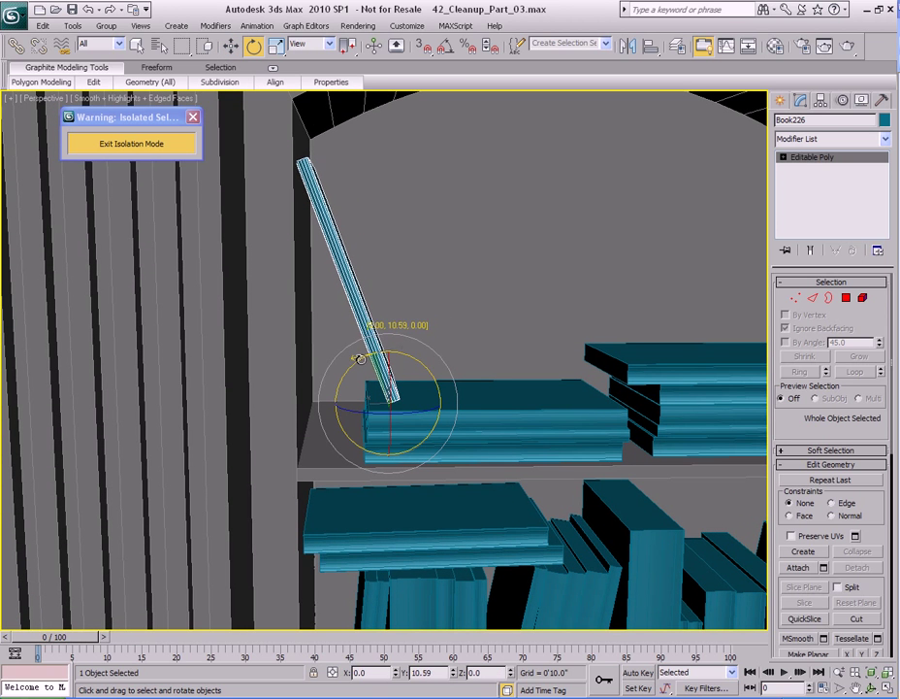
Fine-tune the leaning book's absolute world Y rotation to -20.293 with the Rotate Transform Type-In.
{"action": "scroll", "coordinate": [360, 359], "scroll_direction": "up", "scroll_amount": 8}
{"action": "middle_click_drag", "start_coordinate": [337, 398], "coordinate": [395, 420]}
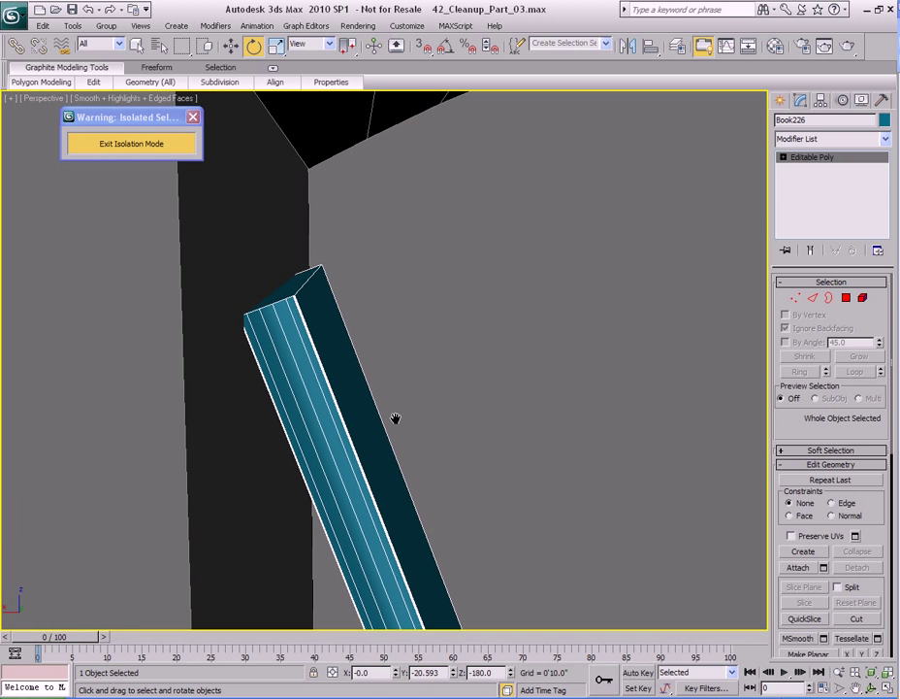
{"action": "key", "text": "F12"}
{"action": "left_click_drag", "start_coordinate": [430, 313], "coordinate": [508, 238]}
{"action": "left_click_drag", "start_coordinate": [517, 291], "coordinate": [517, 283]}
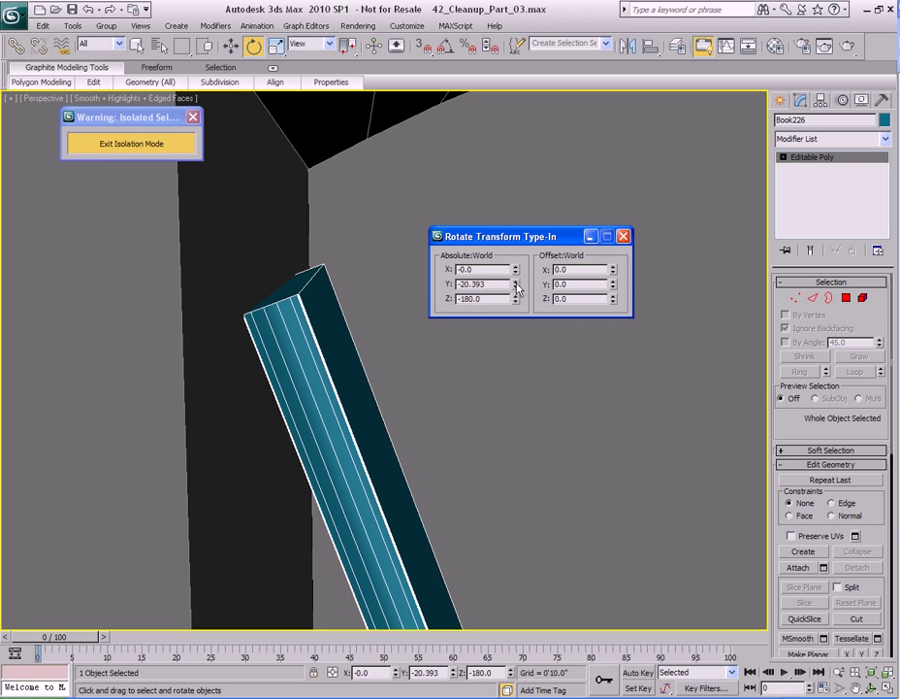
{"action": "left_click", "coordinate": [624, 235]}
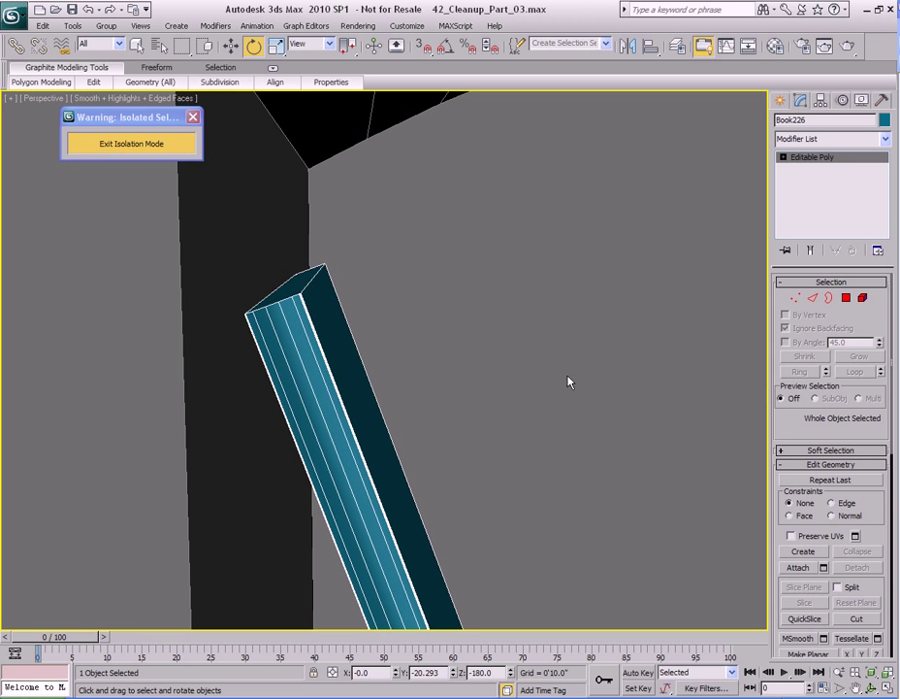
Exit isolation mode to bring back the rest of the room.
{"action": "scroll", "coordinate": [486, 318], "scroll_direction": "down", "scroll_amount": 8}
{"action": "key", "text": "q"}
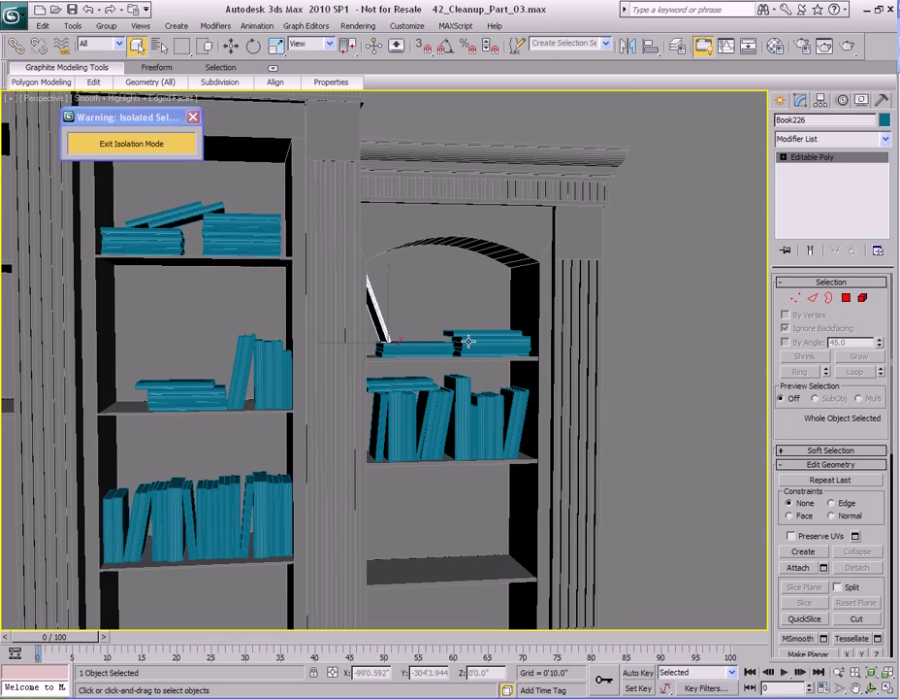
{"action": "scroll", "coordinate": [466, 323], "scroll_direction": "down", "scroll_amount": 3}
{"action": "middle_click_drag", "start_coordinate": [409, 434], "coordinate": [494, 377]}
{"action": "scroll", "coordinate": [495, 377], "scroll_direction": "down", "scroll_amount": 4}
{"action": "middle_click_drag", "start_coordinate": [316, 393], "coordinate": [436, 401]}
{"action": "left_click", "coordinate": [150, 145]}
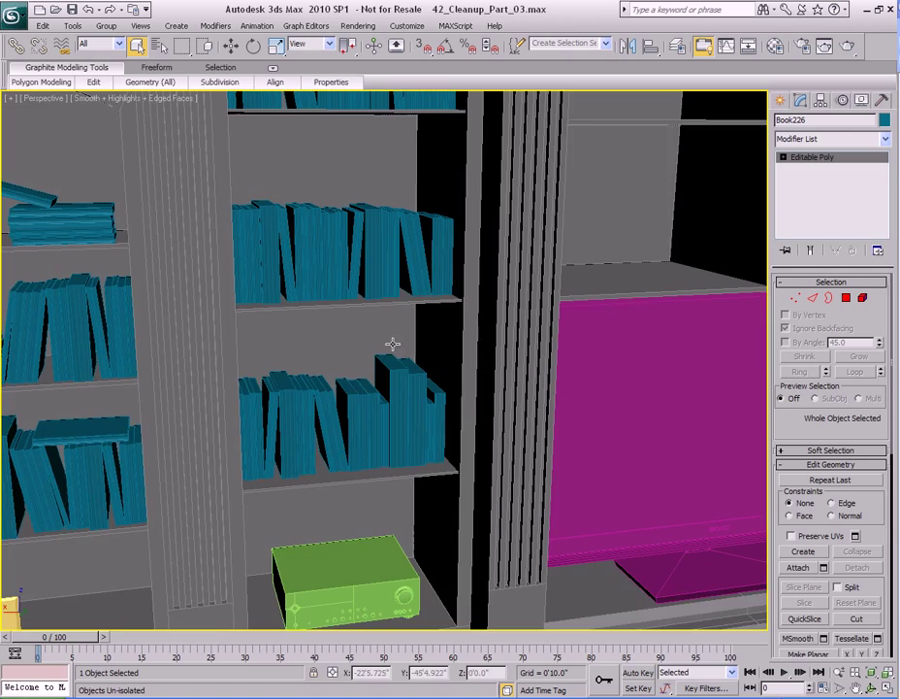
Restore an earlier view that frames the whole bookcase wall and render the perspective view.
{"action": "scroll", "coordinate": [393, 344], "scroll_direction": "down", "scroll_amount": 2}
{"action": "scroll", "coordinate": [393, 343], "scroll_direction": "up", "scroll_amount": 2}
{"action": "middle_click_drag", "start_coordinate": [496, 347], "coordinate": [399, 329]}
{"action": "key", "text": "shift+z"}
{"action": "key", "text": "shift+z"}
{"action": "key", "text": "shift+z"}
{"action": "key", "text": "shift+z"}
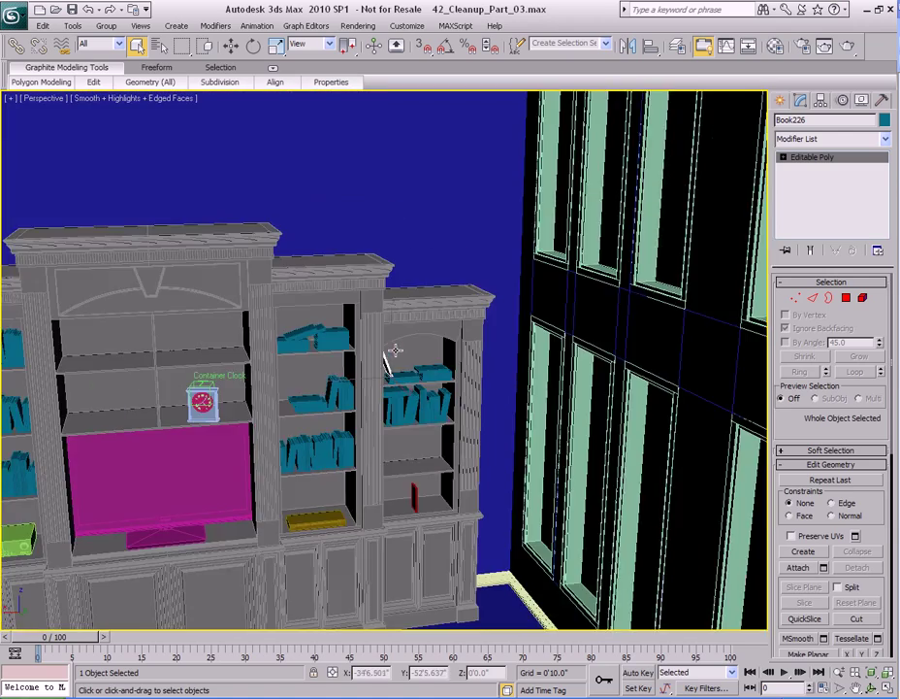
{"action": "key", "text": "shift+z"}
{"action": "key", "text": "shift+z"}
{"action": "key", "text": "shift+z"}
{"action": "key", "text": "shift+z"}
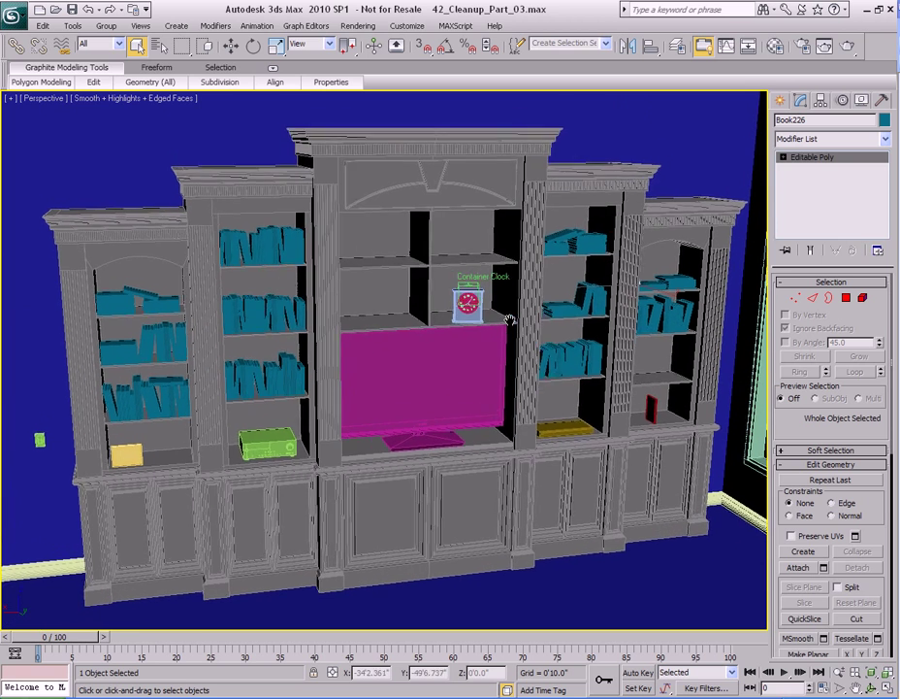
{"action": "key", "text": "shift+q"}
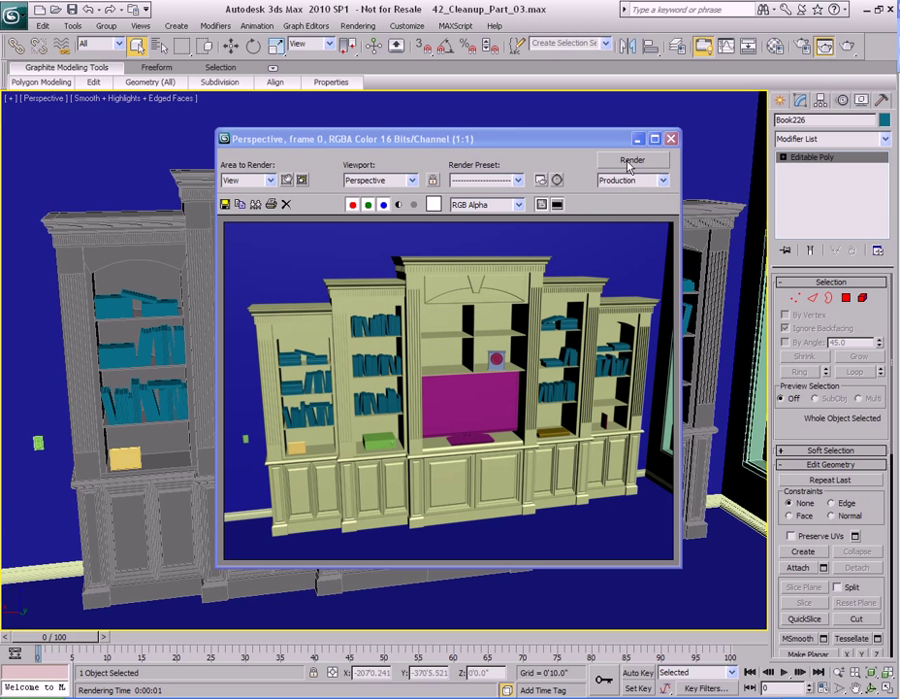
Close the render and copy the picture frame on the lower-left shelf beside the original, making the copy smaller and turning it.
{"action": "left_click_drag", "start_coordinate": [671, 146], "coordinate": [621, 139]}
{"action": "left_click", "coordinate": [620, 132]}
{"action": "middle_click_drag", "start_coordinate": [270, 519], "coordinate": [483, 432]}
{"action": "scroll", "coordinate": [489, 404], "scroll_direction": "up", "scroll_amount": 3}
{"action": "left_click", "coordinate": [337, 349]}
{"action": "key", "text": "z"}
{"action": "scroll", "coordinate": [446, 384], "scroll_direction": "down", "scroll_amount": 3}
{"action": "middle_click_drag", "start_coordinate": [489, 380], "coordinate": [436, 388]}
{"action": "key", "text": "e"}
{"action": "mouse_move", "coordinate": [342, 470]}
{"action": "left_mouse_down"}
{"action": "mouse_move", "coordinate": [346, 460]}
{"action": "mouse_move", "coordinate": [325, 447]}
{"action": "mouse_move", "coordinate": [448, 438]}
{"action": "mouse_move", "coordinate": [454, 449]}
{"action": "mouse_move", "coordinate": [426, 478]}
{"action": "mouse_move", "coordinate": [460, 456]}
{"action": "left_mouse_up"}
{"action": "key", "text": "w"}
{"action": "key", "text": "Return"}
{"action": "key", "text": "r"}
{"action": "key", "text": "e"}
Copy the small picture frame again, placing the third frame on the other side of it along the shelf.
{"action": "middle_click_drag", "start_coordinate": [546, 449], "coordinate": [484, 454]}
{"action": "key", "text": "w"}
{"action": "mouse_move", "coordinate": [417, 461]}
{"action": "left_mouse_down"}
{"action": "mouse_move", "coordinate": [406, 446]}
{"action": "mouse_move", "coordinate": [529, 427]}
{"action": "left_mouse_up"}
{"action": "key", "text": "Return"}
{"action": "key", "text": "e"}
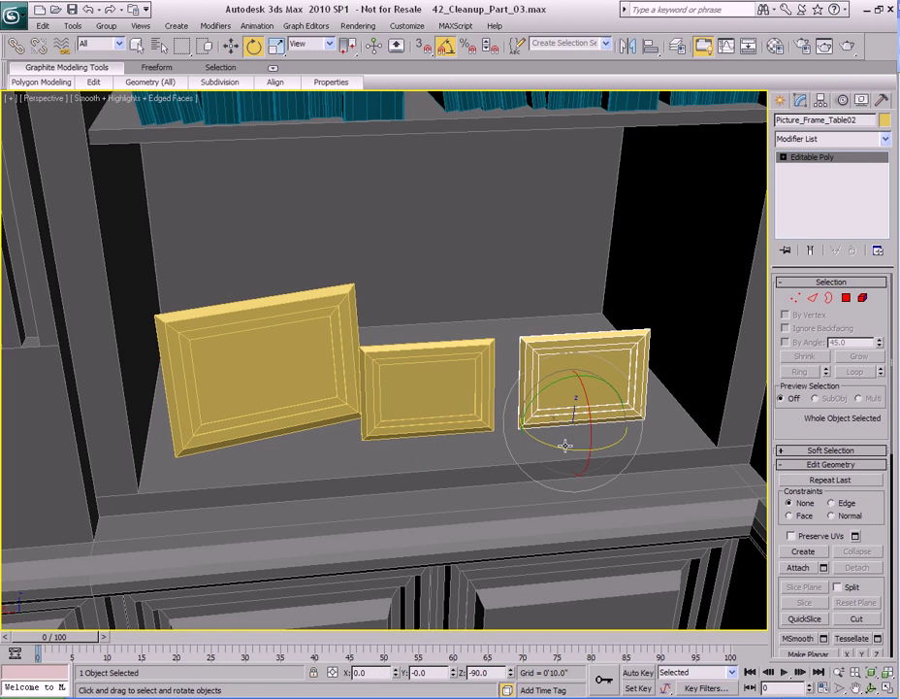
Scale the third picture frame uniformly to 161% and turn it slightly inward about its vertical axis.
{"action": "key", "text": "r"}
{"action": "left_click_drag", "start_coordinate": [573, 424], "coordinate": [573, 393]}
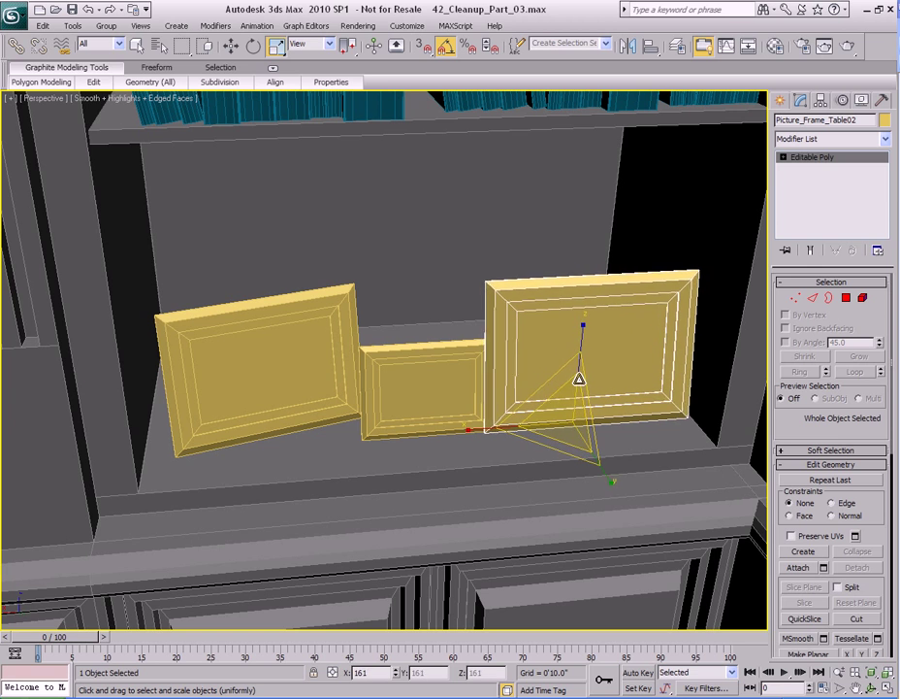
{"action": "key", "text": "e"}
{"action": "left_click_drag", "start_coordinate": [566, 448], "coordinate": [555, 449]}
{"action": "key", "text": "w"}
{"action": "key", "text": "q"}
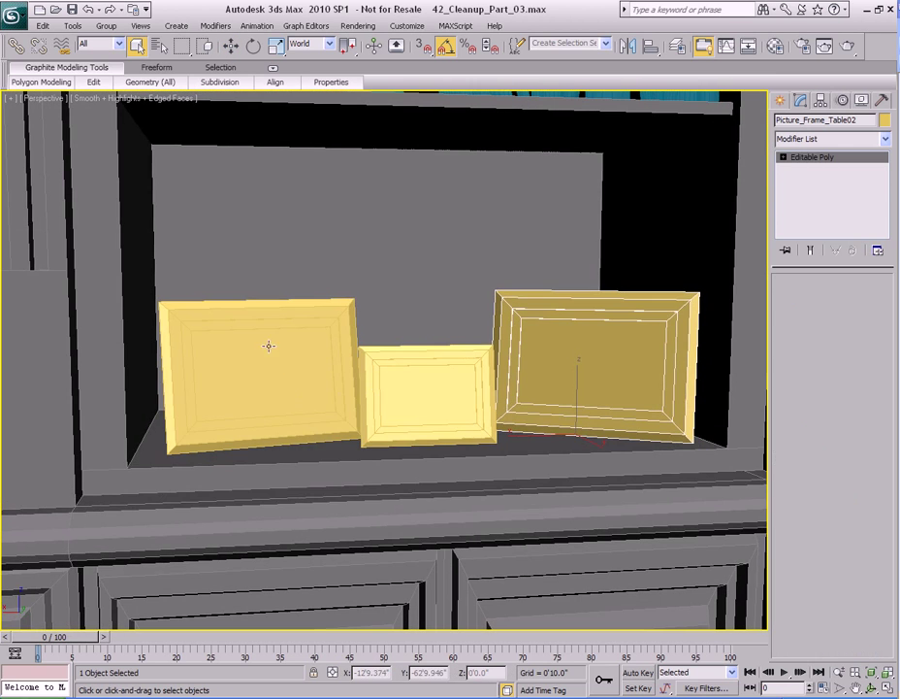
Uniformly scale down the original picture frame at the left end of the shelf slightly.
{"action": "left_click", "coordinate": [267, 348]}
{"action": "key", "text": "r"}
{"action": "middle_click_drag", "start_coordinate": [248, 445], "coordinate": [291, 424], "text": "alt"}
{"action": "left_click_drag", "start_coordinate": [291, 424], "coordinate": [283, 430]}
{"action": "middle_click_drag", "start_coordinate": [378, 422], "coordinate": [381, 419], "text": "alt"}
{"action": "key", "text": "q"}
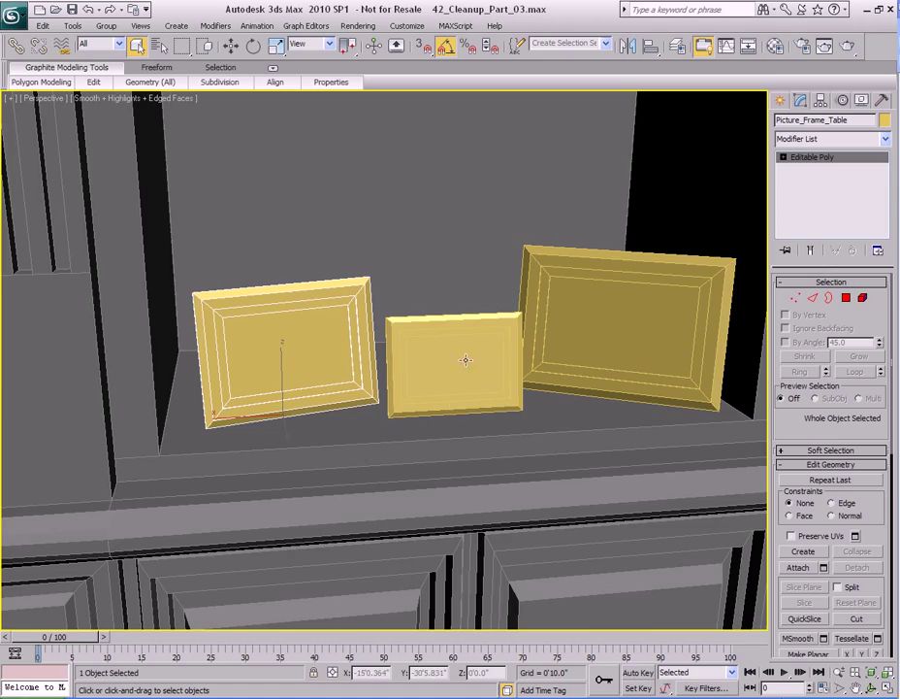
Move the largest picture frame to the center shelf above the TV, vertex-snapping it to the height of the clock's base.
{"action": "scroll", "coordinate": [560, 373], "scroll_direction": "down", "scroll_amount": 5}
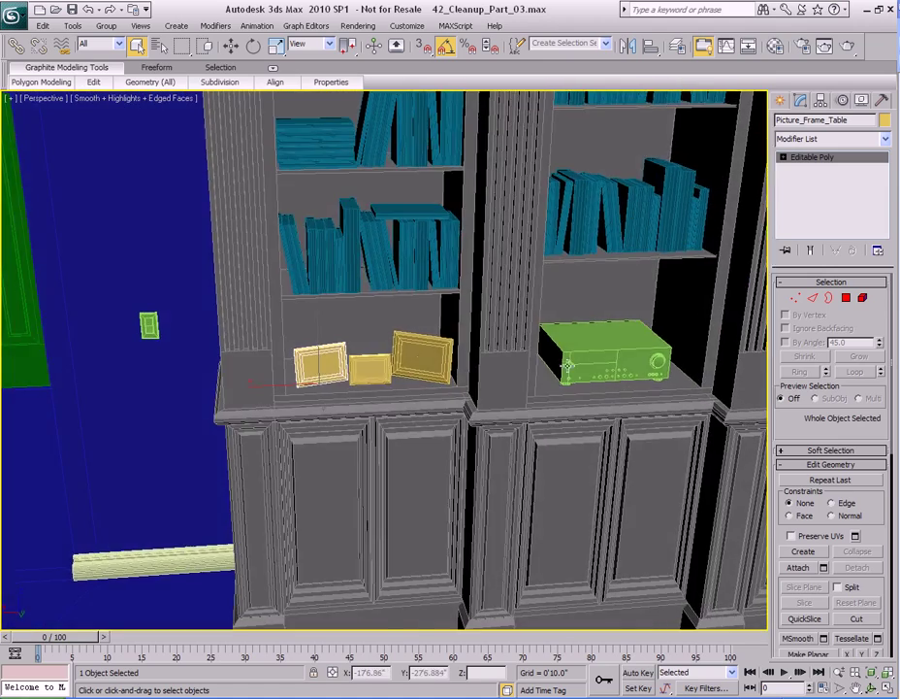
{"action": "scroll", "coordinate": [420, 396], "scroll_direction": "up", "scroll_amount": 4}
{"action": "middle_click_drag", "start_coordinate": [454, 384], "coordinate": [433, 417], "text": "alt"}
{"action": "left_click", "coordinate": [248, 419]}
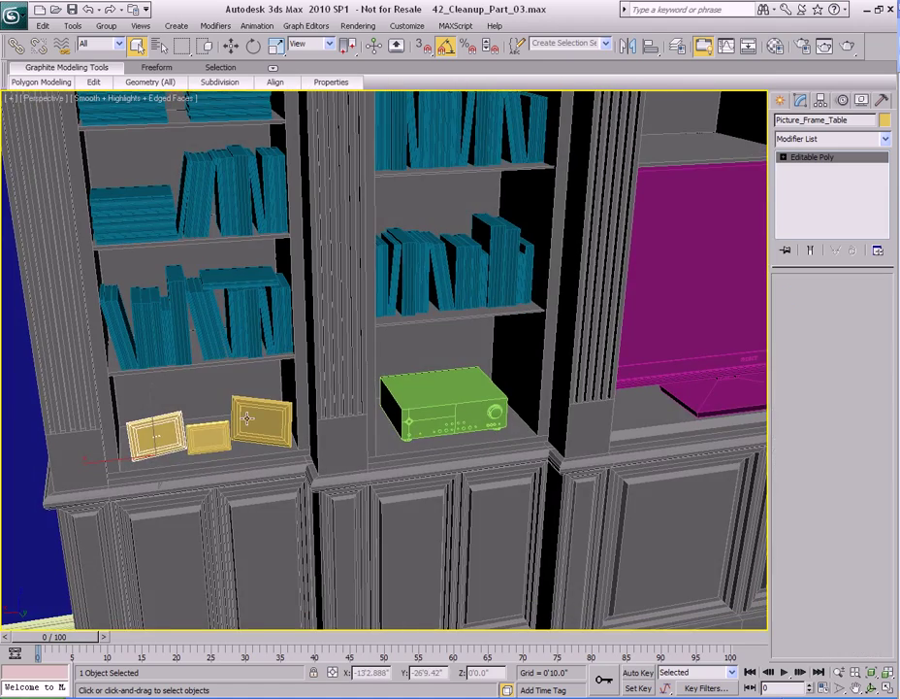
{"action": "middle_click_drag", "start_coordinate": [249, 418], "coordinate": [315, 409], "text": "alt"}
{"action": "scroll", "coordinate": [316, 409], "scroll_direction": "down", "scroll_amount": 4}
{"action": "key", "text": "w"}
{"action": "left_click_drag", "start_coordinate": [279, 409], "coordinate": [457, 288]}
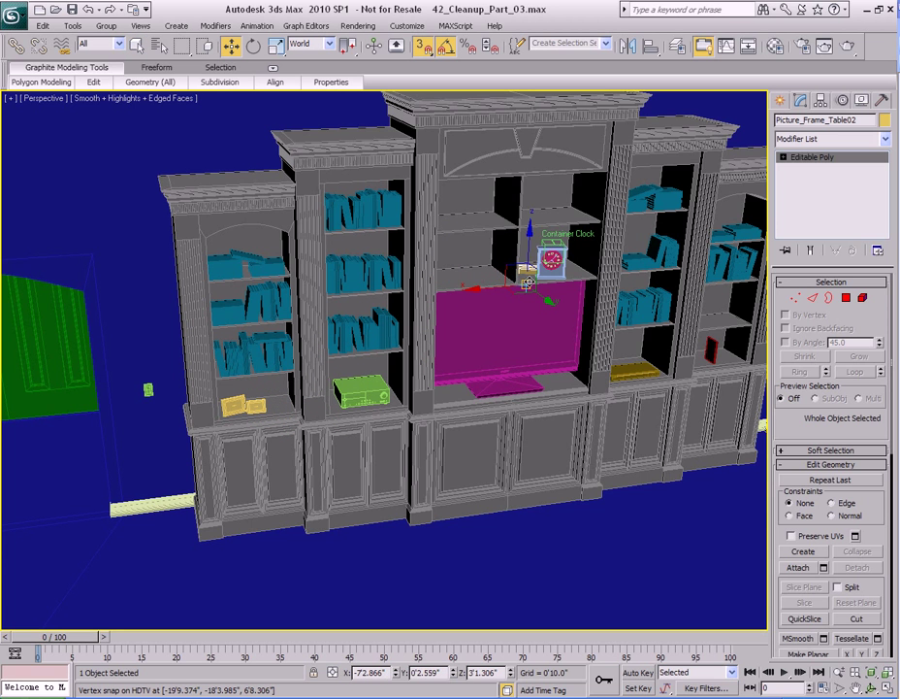
{"action": "left_click_drag", "start_coordinate": [527, 283], "coordinate": [539, 275]}
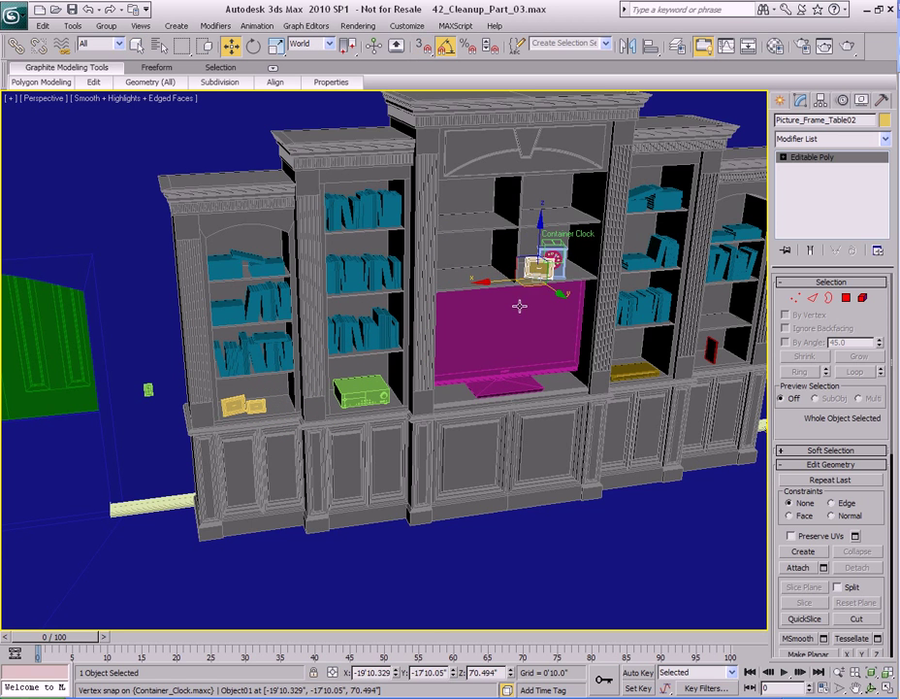
{"action": "key", "text": "z"}
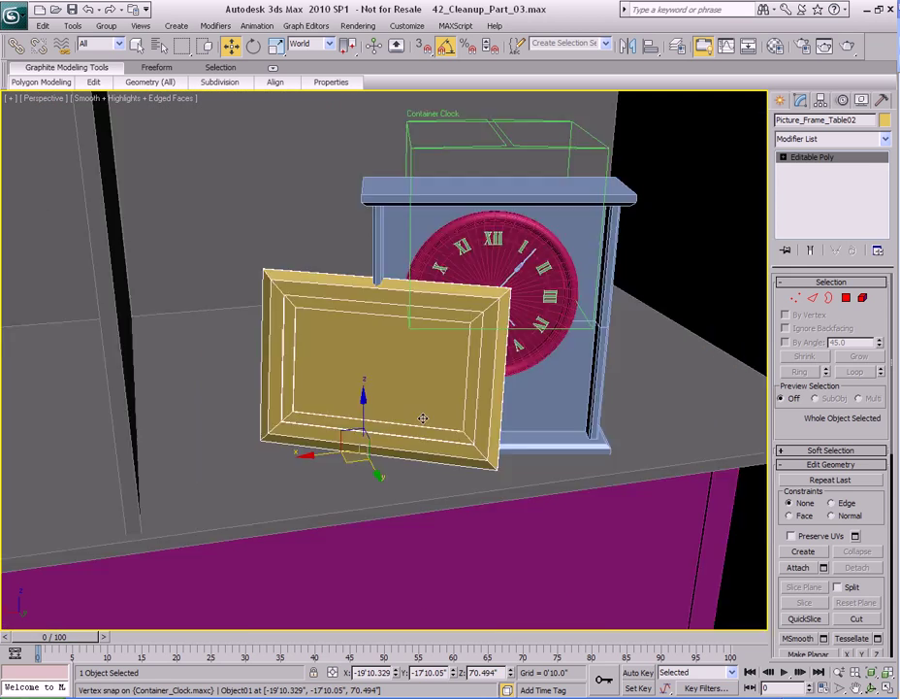
Move the frame into the compartment left of the clock above the TV and turn it to face forward.
{"action": "scroll", "coordinate": [437, 411], "scroll_direction": "down", "scroll_amount": 4}
{"action": "left_click_drag", "start_coordinate": [474, 364], "coordinate": [86, 390]}
{"action": "key", "text": "z"}
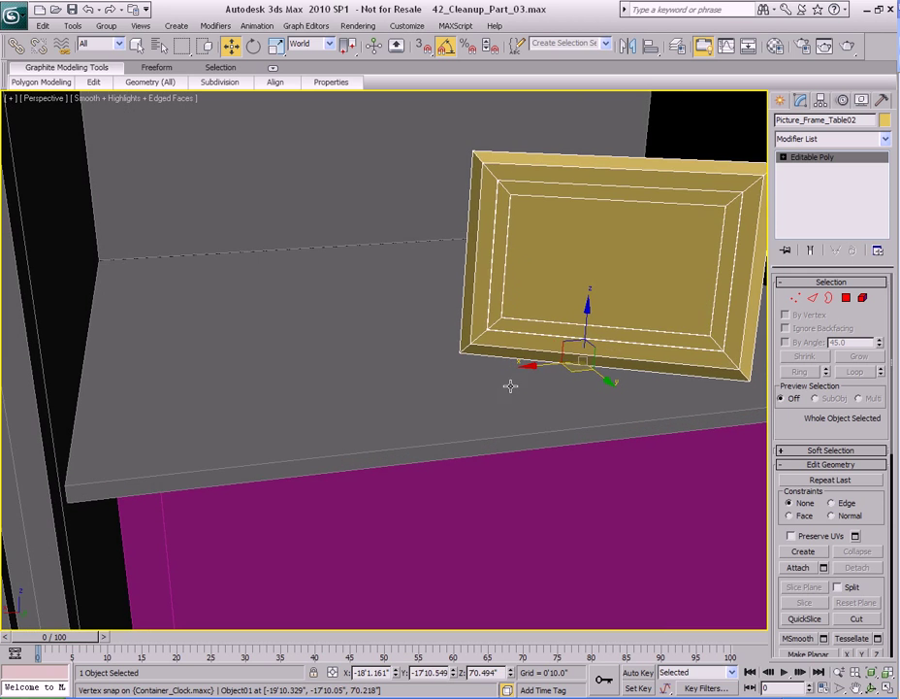
{"action": "left_click_drag", "start_coordinate": [574, 373], "coordinate": [252, 402]}
{"action": "middle_click_drag", "start_coordinate": [251, 403], "coordinate": [321, 451], "text": "alt"}
{"action": "left_click_drag", "start_coordinate": [330, 474], "coordinate": [329, 486]}
{"action": "mouse_move", "coordinate": [329, 487]}
{"action": "middle_mouse_down", "text": "alt"}
{"action": "mouse_move", "coordinate": [362, 485]}
{"action": "mouse_move", "coordinate": [392, 447]}
{"action": "mouse_move", "coordinate": [380, 508]}
{"action": "mouse_move", "coordinate": [341, 479]}
{"action": "middle_mouse_up", "text": "alt"}
{"action": "left_click_drag", "start_coordinate": [272, 476], "coordinate": [319, 475]}
{"action": "mouse_move", "coordinate": [319, 475]}
{"action": "middle_mouse_down", "text": "alt"}
{"action": "mouse_move", "coordinate": [427, 485]}
{"action": "mouse_move", "coordinate": [247, 501]}
{"action": "middle_mouse_up", "text": "alt"}
Copy the picture frame to its right on the shelf above the TV and angle the copy differently.
{"action": "mouse_move", "coordinate": [247, 495]}
{"action": "left_mouse_down", "text": "shift"}
{"action": "mouse_move", "coordinate": [449, 454]}
{"action": "mouse_move", "coordinate": [455, 477]}
{"action": "mouse_move", "coordinate": [482, 471]}
{"action": "left_mouse_up", "text": "shift"}
{"action": "left_click", "coordinate": [452, 416]}
{"action": "middle_click_drag", "start_coordinate": [506, 451], "coordinate": [423, 436], "text": "alt"}
{"action": "key", "text": "w"}
{"action": "scroll", "coordinate": [449, 420], "scroll_direction": "down", "scroll_amount": 10}
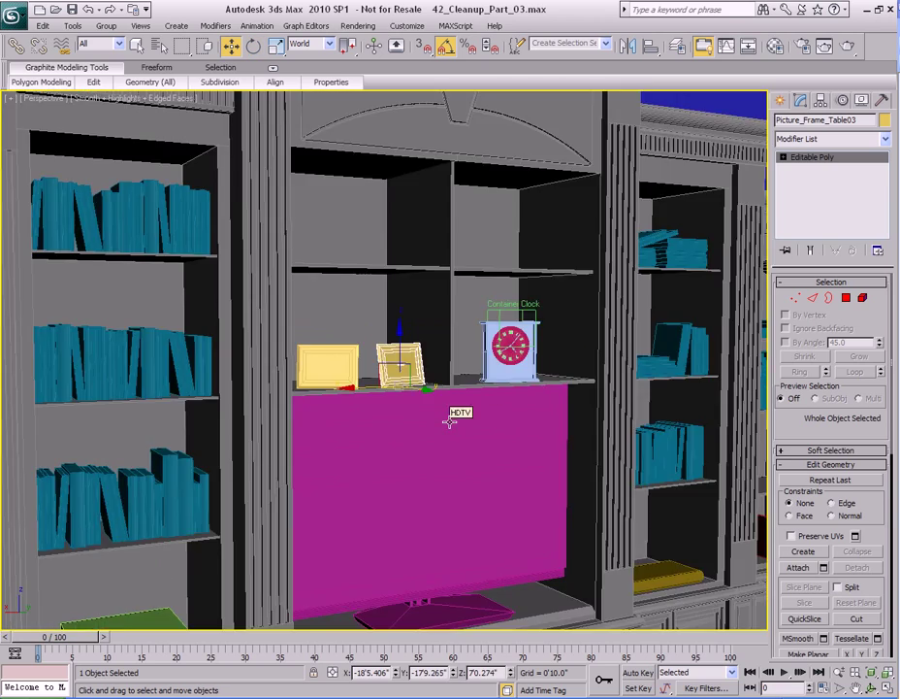
Select the red DVD case on the bottom shelf of the rightmost bookcase section and examine it up close.
{"action": "scroll", "coordinate": [449, 420], "scroll_direction": "down", "scroll_amount": 3}
{"action": "middle_click_drag", "start_coordinate": [449, 420], "coordinate": [318, 445], "text": "alt"}
{"action": "middle_click_drag", "start_coordinate": [319, 444], "coordinate": [466, 370]}
{"action": "scroll", "coordinate": [392, 402], "scroll_direction": "down", "scroll_amount": 1}
{"action": "key", "text": "q"}
{"action": "mouse_move", "coordinate": [669, 342]}
{"action": "middle_mouse_down"}
{"action": "mouse_move", "coordinate": [394, 438]}
{"action": "mouse_move", "coordinate": [358, 372]}
{"action": "middle_mouse_up"}
{"action": "scroll", "coordinate": [358, 372], "scroll_direction": "up", "scroll_amount": 5}
{"action": "mouse_move", "coordinate": [501, 449]}
{"action": "middle_mouse_down"}
{"action": "mouse_move", "coordinate": [486, 457]}
{"action": "mouse_move", "coordinate": [424, 415]}
{"action": "middle_mouse_up"}
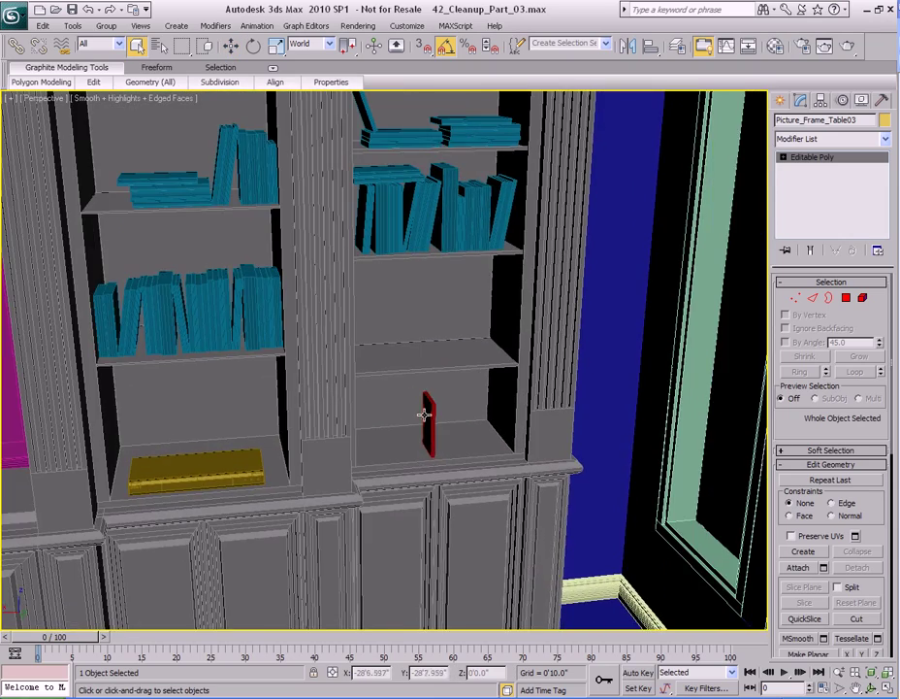
{"action": "left_click", "coordinate": [424, 415]}
{"action": "key", "text": "z"}
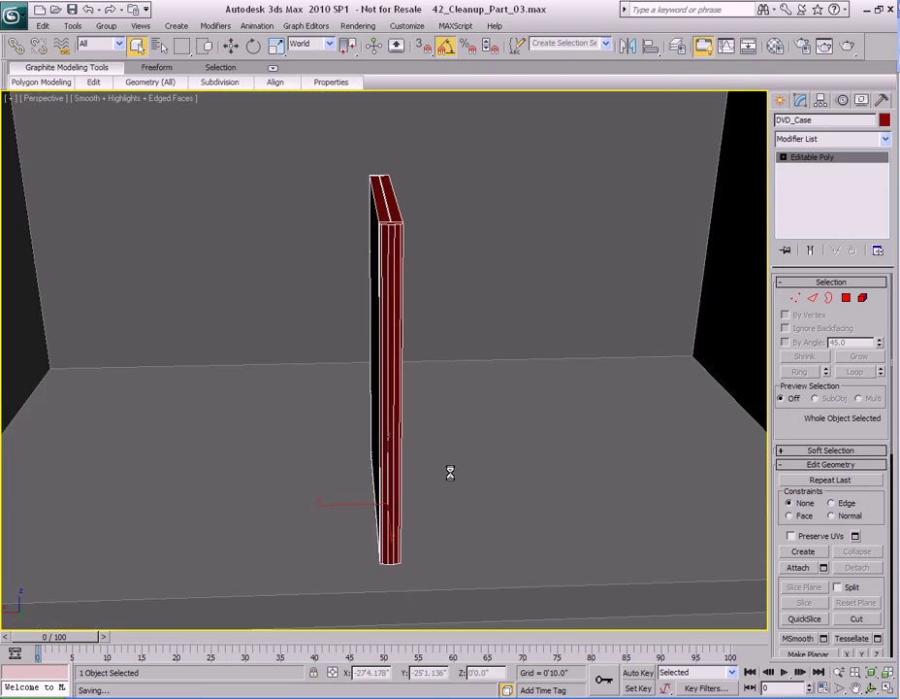
{"action": "scroll", "coordinate": [398, 426], "scroll_direction": "down", "scroll_amount": 4}
{"action": "middle_click_drag", "start_coordinate": [399, 426], "coordinate": [376, 390], "text": "alt"}
{"action": "middle_click_drag", "start_coordinate": [376, 390], "coordinate": [417, 462]}
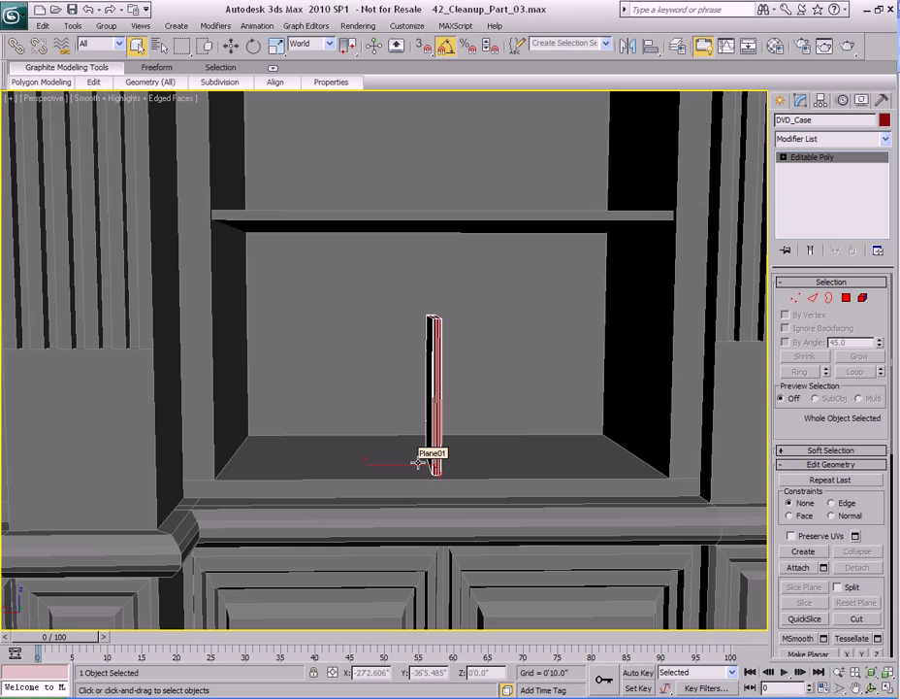
{"action": "scroll", "coordinate": [424, 456], "scroll_direction": "up", "scroll_amount": 4}
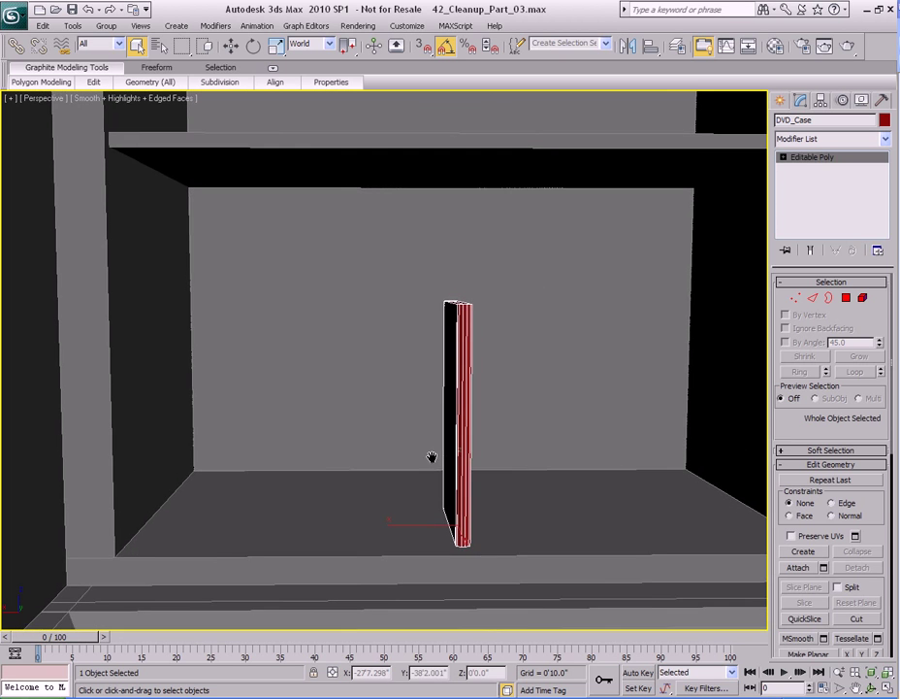
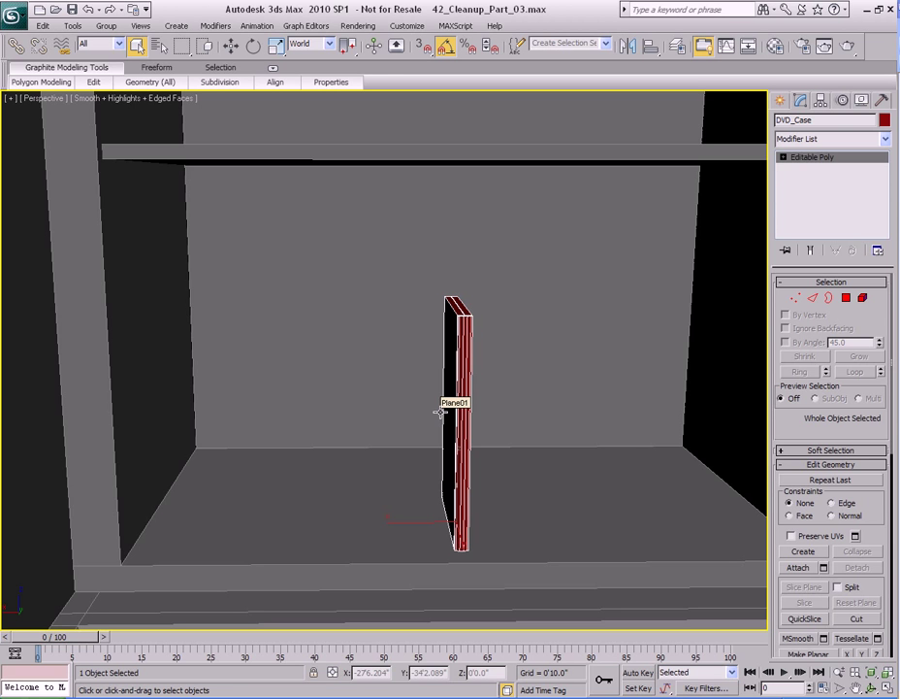
Examine the top and spine edges of the DVD case at the edge sub-object level.
{"action": "scroll", "coordinate": [520, 388], "scroll_direction": "up", "scroll_amount": 5}
{"action": "middle_click_drag", "start_coordinate": [502, 354], "coordinate": [391, 428], "text": "alt"}
{"action": "scroll", "coordinate": [507, 447], "scroll_direction": "up", "scroll_amount": 3}
{"action": "key", "text": "2"}
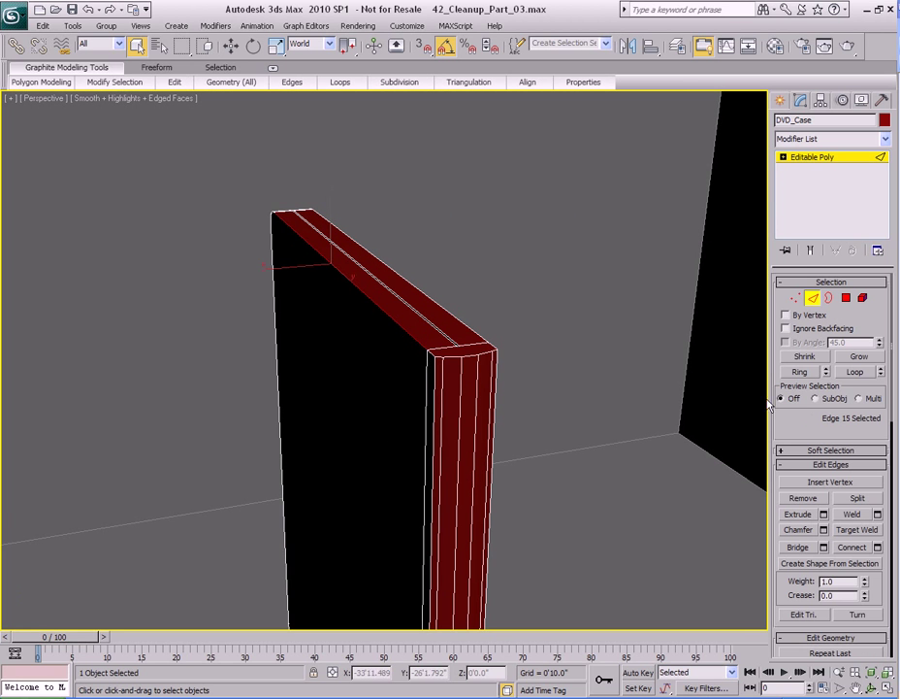
{"action": "middle_click_drag", "start_coordinate": [443, 400], "coordinate": [425, 371], "text": "alt"}
{"action": "key", "text": "2"}
Move the DVD case against the left side wall of its shelf compartment.
{"action": "middle_click_drag", "start_coordinate": [420, 330], "coordinate": [439, 357], "text": "alt"}
{"action": "middle_click_drag", "start_coordinate": [428, 417], "coordinate": [464, 368], "text": "alt"}
{"action": "middle_click_drag", "start_coordinate": [427, 403], "coordinate": [393, 328], "text": "alt"}
{"action": "left_click_drag", "start_coordinate": [396, 312], "coordinate": [393, 313]}
{"action": "middle_click_drag", "start_coordinate": [452, 355], "coordinate": [482, 409], "text": "alt"}
{"action": "scroll", "coordinate": [496, 378], "scroll_direction": "down", "scroll_amount": 3}
{"action": "scroll", "coordinate": [506, 347], "scroll_direction": "down", "scroll_amount": 4}
{"action": "key", "text": "q"}
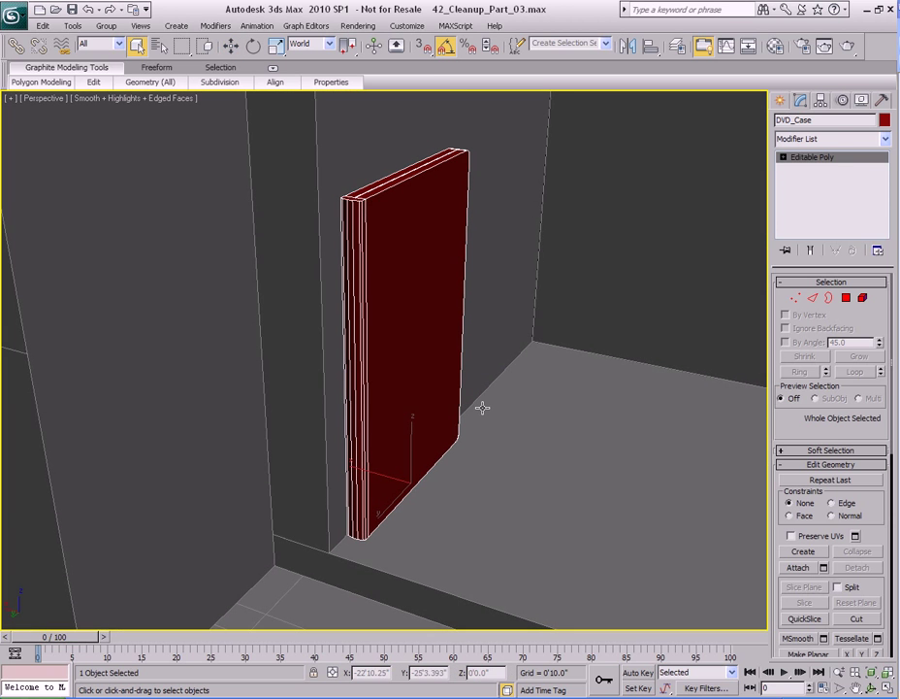
Inspect the DVD case from top to bottom and check it in a test render of the perspective view.
{"action": "middle_click_drag", "start_coordinate": [406, 270], "coordinate": [416, 345]}
{"action": "scroll", "coordinate": [416, 344], "scroll_direction": "up", "scroll_amount": 3}
{"action": "middle_click_drag", "start_coordinate": [427, 242], "coordinate": [409, 363]}
{"action": "scroll", "coordinate": [408, 363], "scroll_direction": "up", "scroll_amount": 3}
{"action": "middle_click_drag", "start_coordinate": [412, 509], "coordinate": [430, 372]}
{"action": "scroll", "coordinate": [432, 361], "scroll_direction": "down", "scroll_amount": 3}
{"action": "middle_click_drag", "start_coordinate": [398, 458], "coordinate": [398, 410]}
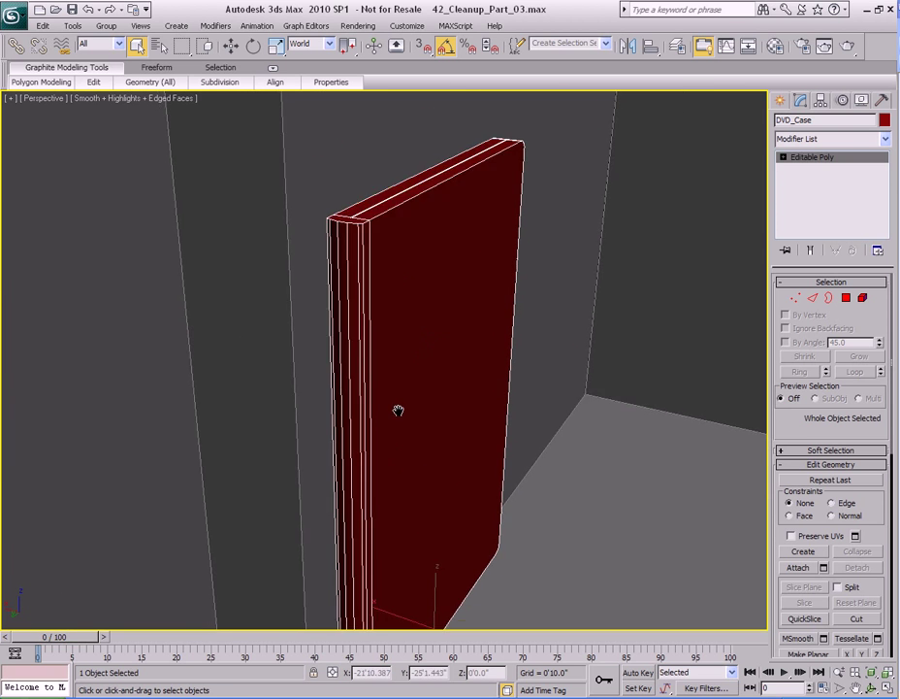
{"action": "scroll", "coordinate": [398, 410], "scroll_direction": "down", "scroll_amount": 5}
{"action": "key", "text": "shift+q"}
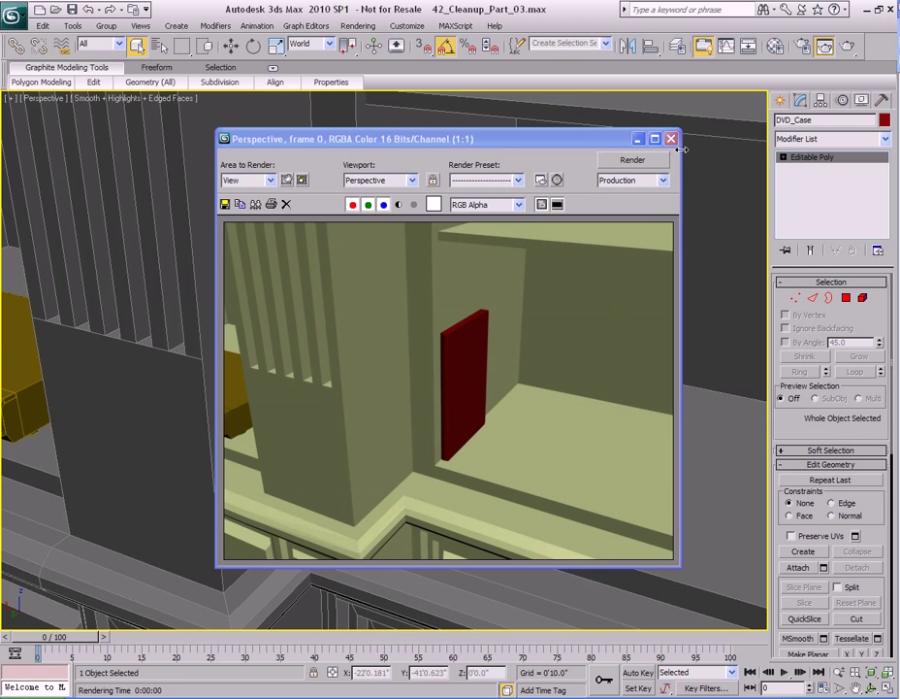
{"action": "left_click", "coordinate": [670, 138]}
Clone the DVD case along X into 12 side-by-side copies, forming a row along the shelf.
{"action": "middle_click_drag", "start_coordinate": [421, 396], "coordinate": [372, 339]}
{"action": "scroll", "coordinate": [430, 349], "scroll_direction": "down", "scroll_amount": 3}
{"action": "scroll", "coordinate": [425, 350], "scroll_direction": "down", "scroll_amount": 3}
{"action": "scroll", "coordinate": [359, 338], "scroll_direction": "up", "scroll_amount": 3}
{"action": "middle_click_drag", "start_coordinate": [342, 359], "coordinate": [453, 339], "text": "alt"}
{"action": "scroll", "coordinate": [343, 374], "scroll_direction": "up", "scroll_amount": 3}
{"action": "scroll", "coordinate": [479, 362], "scroll_direction": "up", "scroll_amount": 3}
{"action": "key", "text": "w"}
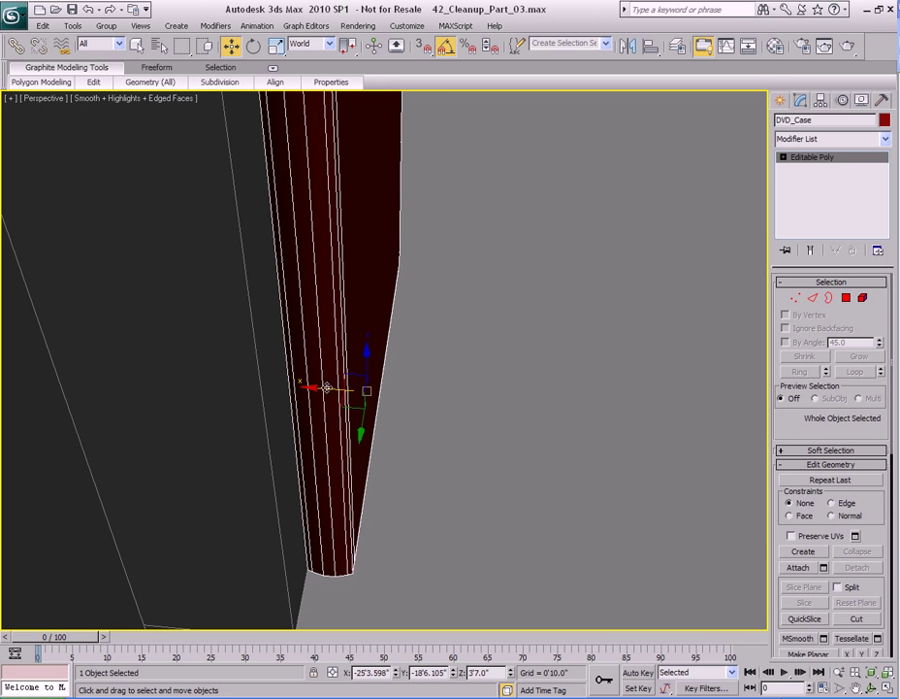
{"action": "middle_click_drag", "start_coordinate": [393, 389], "coordinate": [431, 400], "text": "alt"}
{"action": "mouse_move", "coordinate": [316, 398]}
{"action": "left_mouse_down", "text": "shift"}
{"action": "mouse_move", "coordinate": [371, 397]}
{"action": "mouse_move", "coordinate": [345, 403]}
{"action": "left_mouse_up", "text": "shift"}
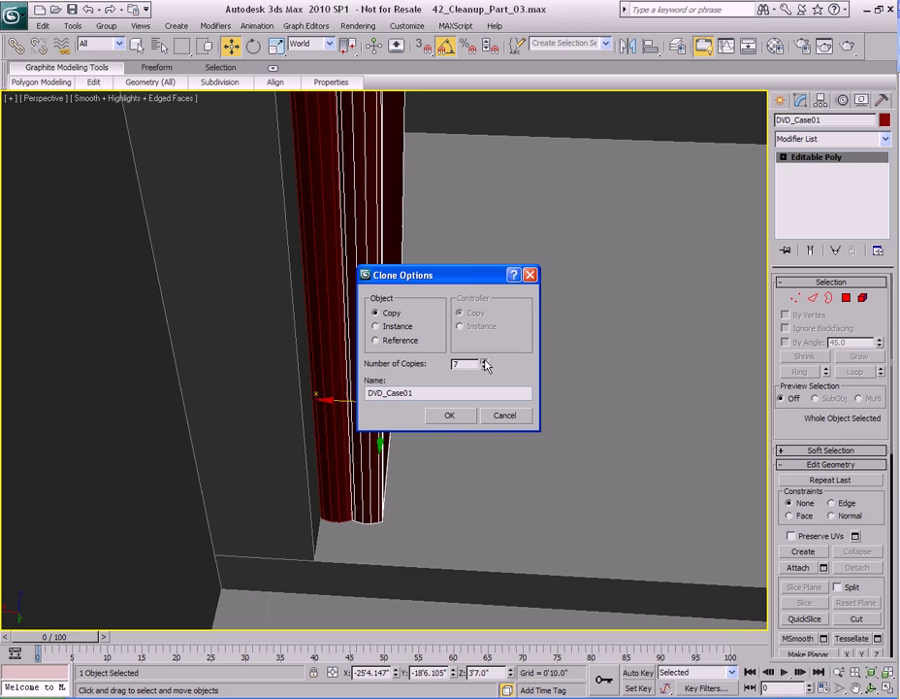
{"action": "left_click", "coordinate": [449, 417]}
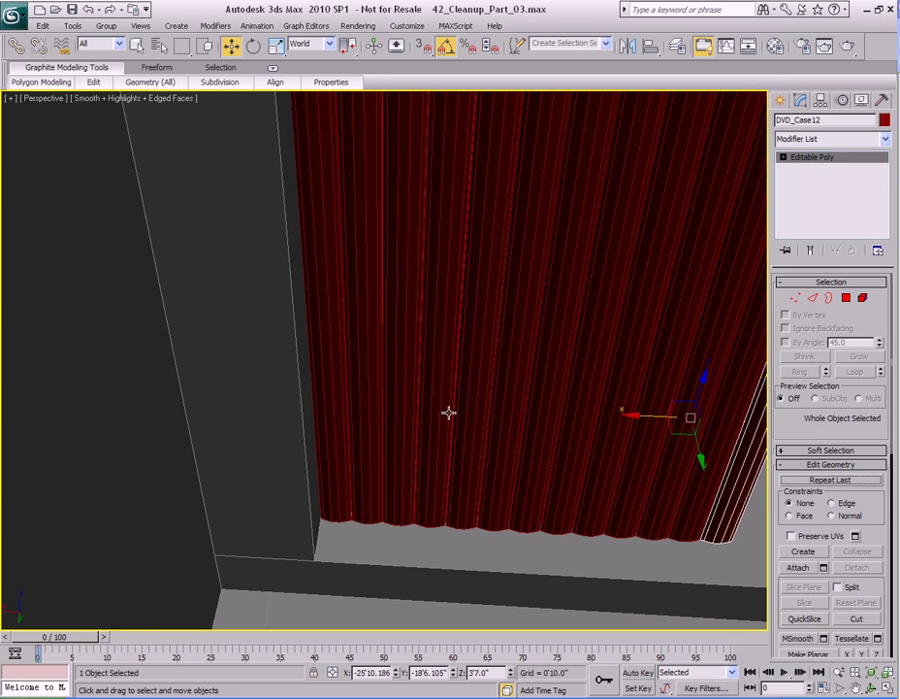
Examine the row of DVD cases and check it in a test render of the perspective view.
{"action": "scroll", "coordinate": [532, 406], "scroll_direction": "down", "scroll_amount": 2}
{"action": "middle_click_drag", "start_coordinate": [533, 407], "coordinate": [464, 405]}
{"action": "scroll", "coordinate": [463, 404], "scroll_direction": "down", "scroll_amount": 4}
{"action": "scroll", "coordinate": [513, 385], "scroll_direction": "up", "scroll_amount": 2}
{"action": "mouse_move", "coordinate": [514, 385]}
{"action": "middle_mouse_down"}
{"action": "mouse_move", "coordinate": [443, 417]}
{"action": "mouse_move", "coordinate": [448, 389]}
{"action": "middle_mouse_up"}
{"action": "scroll", "coordinate": [444, 417], "scroll_direction": "up", "scroll_amount": 3}
{"action": "key", "text": "q"}
{"action": "middle_click_drag", "start_coordinate": [377, 386], "coordinate": [411, 346]}
{"action": "scroll", "coordinate": [427, 345], "scroll_direction": "down", "scroll_amount": 3}
{"action": "middle_click_drag", "start_coordinate": [466, 335], "coordinate": [519, 363]}
{"action": "key", "text": "shift+q"}
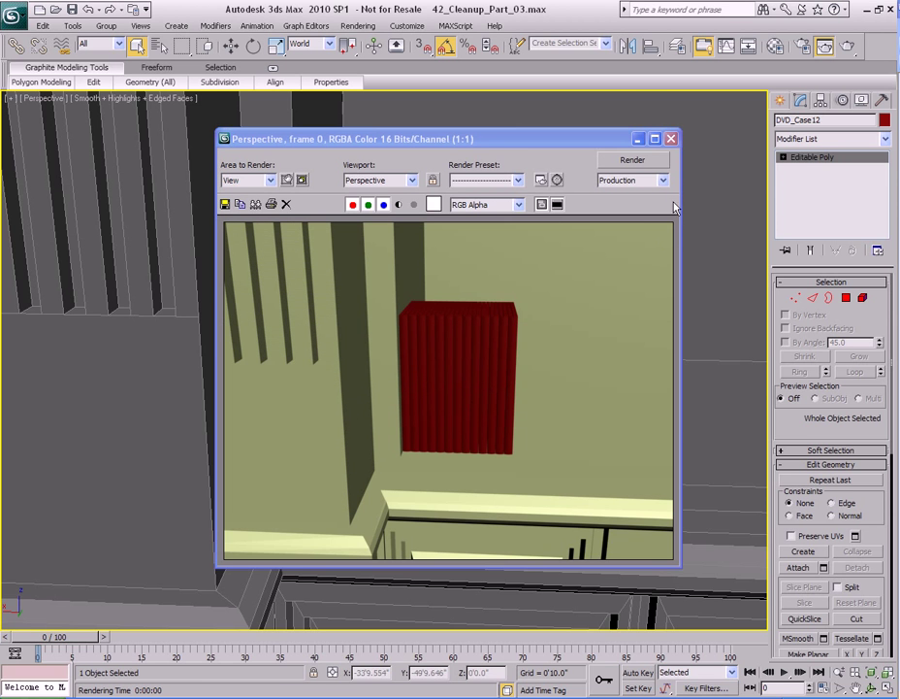
{"action": "left_click", "coordinate": [672, 141]}
Copy the last DVD case a short distance away from the end of the row.
{"action": "scroll", "coordinate": [438, 399], "scroll_direction": "down", "scroll_amount": 5}
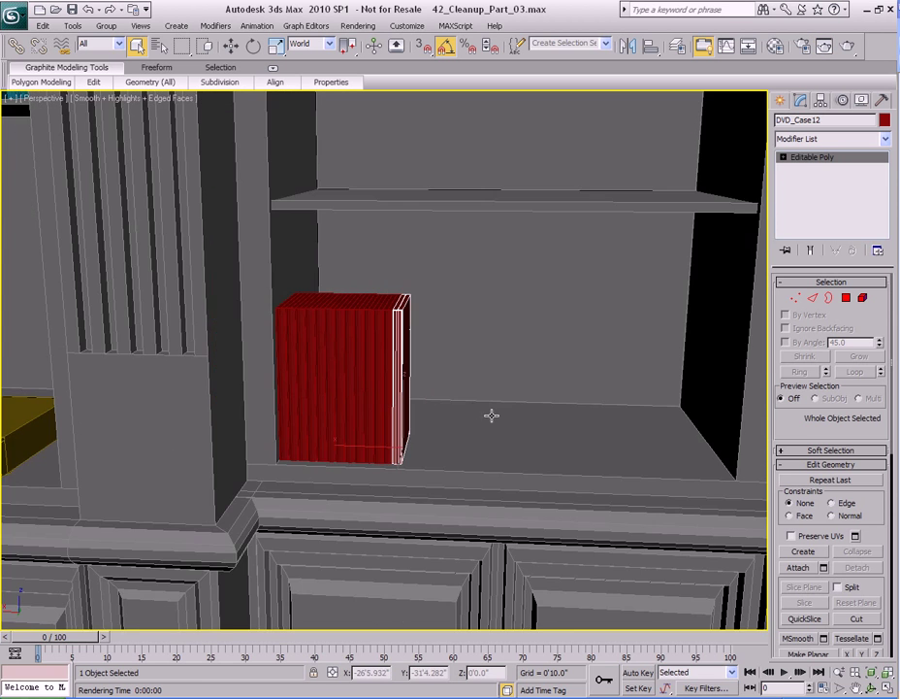
{"action": "middle_click_drag", "start_coordinate": [492, 415], "coordinate": [479, 423], "text": "alt"}
{"action": "middle_click_drag", "start_coordinate": [480, 423], "coordinate": [413, 388]}
{"action": "scroll", "coordinate": [434, 388], "scroll_direction": "up", "scroll_amount": 5}
{"action": "key", "text": "w"}
{"action": "left_click_drag", "start_coordinate": [312, 397], "coordinate": [379, 405], "text": "shift"}
{"action": "left_click", "coordinate": [452, 417]}
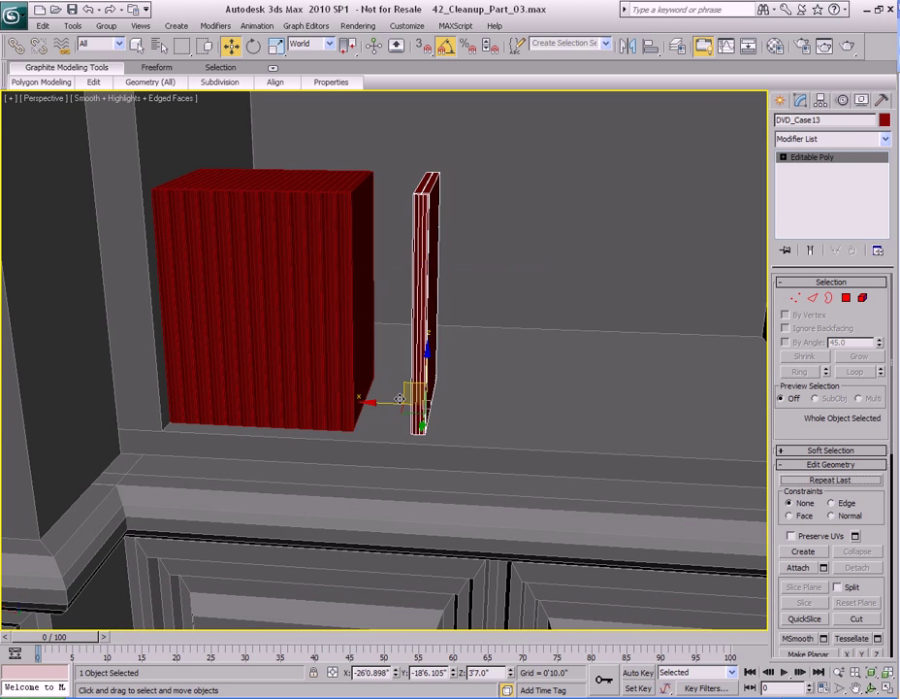
Rotate the separate DVD case 15 degrees around Y so it leans toward the row.
{"action": "scroll", "coordinate": [427, 407], "scroll_direction": "up", "scroll_amount": 6}
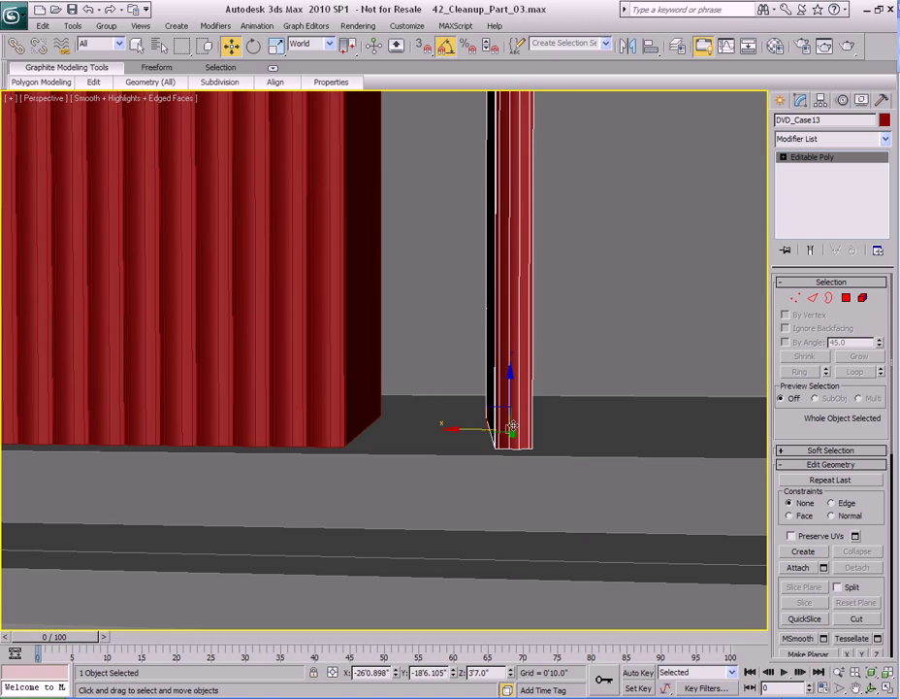
{"action": "key", "text": "e"}
{"action": "scroll", "coordinate": [490, 407], "scroll_direction": "up", "scroll_amount": 1}
{"action": "left_click_drag", "start_coordinate": [490, 408], "coordinate": [481, 394]}
{"action": "middle_click_drag", "start_coordinate": [481, 393], "coordinate": [483, 443]}
{"action": "scroll", "coordinate": [486, 473], "scroll_direction": "down", "scroll_amount": 2}
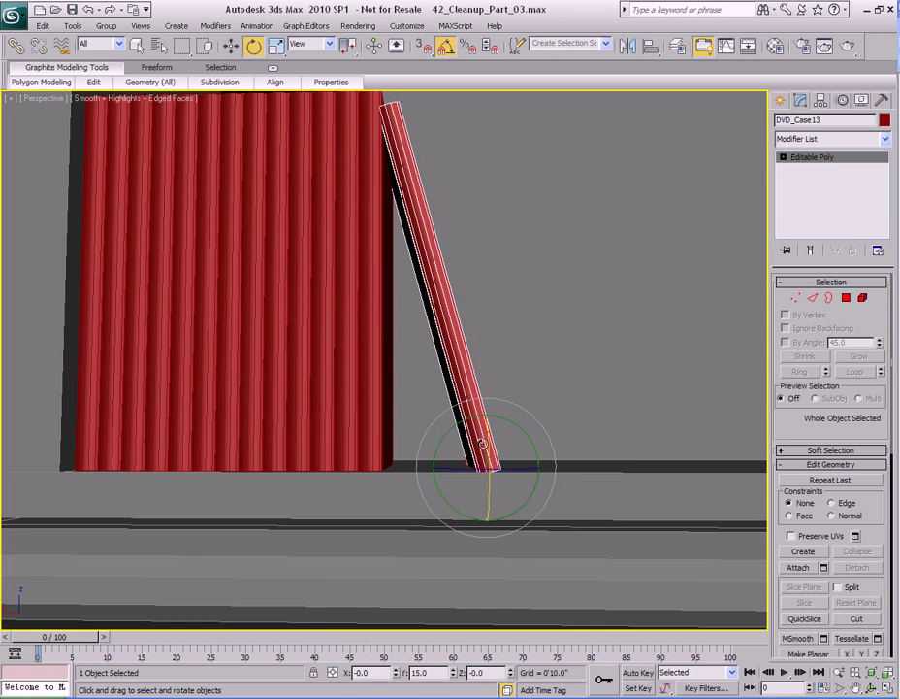
In the Front view, raise the leaning DVD case about 0.088" so its lower corner rests on the shelf.
{"action": "key", "text": "f"}
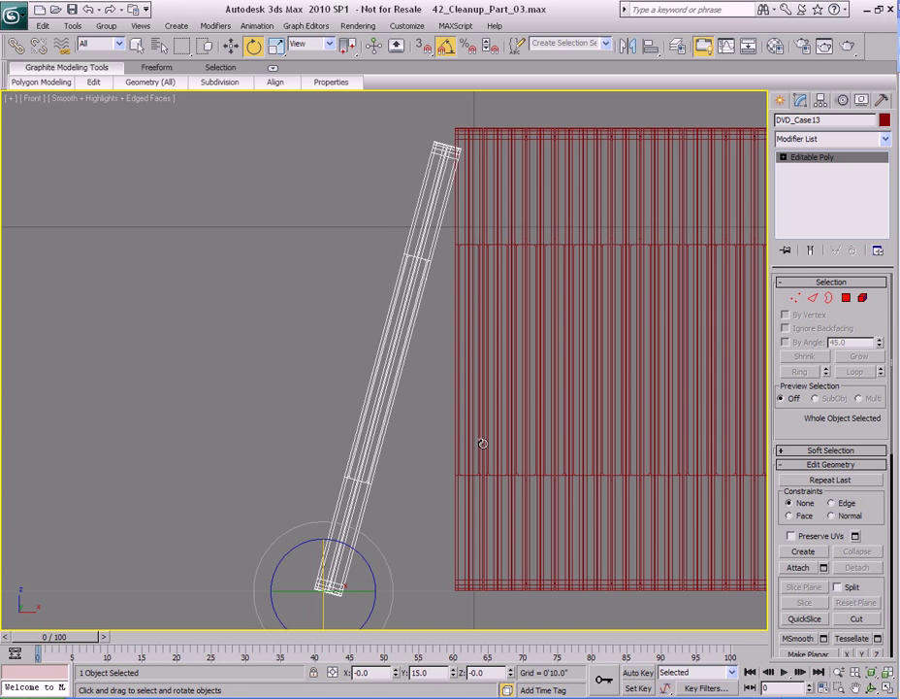
{"action": "middle_click_drag", "start_coordinate": [417, 543], "coordinate": [459, 402]}
{"action": "scroll", "coordinate": [460, 402], "scroll_direction": "up", "scroll_amount": 3}
{"action": "middle_click_drag", "start_coordinate": [452, 531], "coordinate": [355, 360]}
{"action": "scroll", "coordinate": [422, 409], "scroll_direction": "up", "scroll_amount": 1}
{"action": "key", "text": "w"}
{"action": "middle_click_drag", "start_coordinate": [466, 402], "coordinate": [311, 421]}
{"action": "left_click_drag", "start_coordinate": [194, 427], "coordinate": [194, 408]}
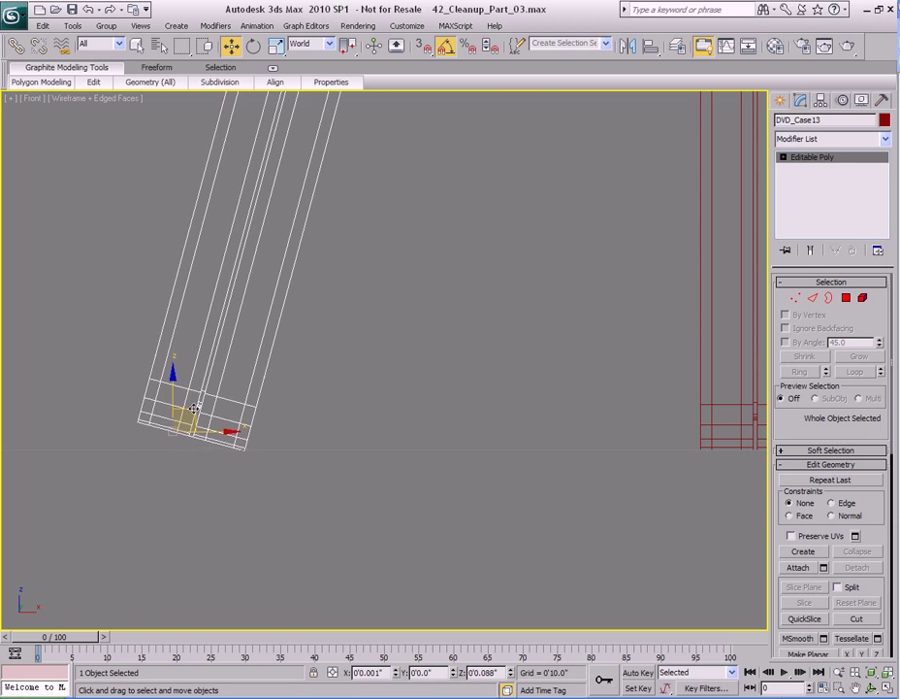
{"action": "scroll", "coordinate": [310, 384], "scroll_direction": "down", "scroll_amount": 3}
{"action": "scroll", "coordinate": [345, 474], "scroll_direction": "up", "scroll_amount": 2}
{"action": "mouse_move", "coordinate": [372, 422]}
{"action": "middle_mouse_down"}
{"action": "mouse_move", "coordinate": [381, 457]}
{"action": "mouse_move", "coordinate": [367, 438]}
{"action": "middle_mouse_up"}
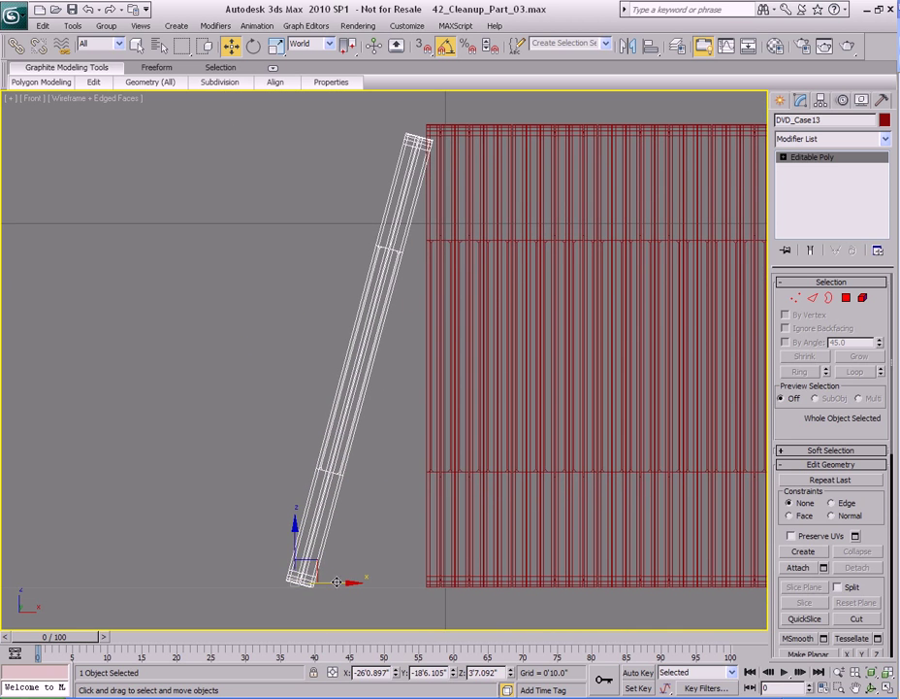
Shift the leaning DVD case along X to -26'1.012" so its top corner just touches the row.
{"action": "scroll", "coordinate": [400, 451], "scroll_direction": "up", "scroll_amount": 6}
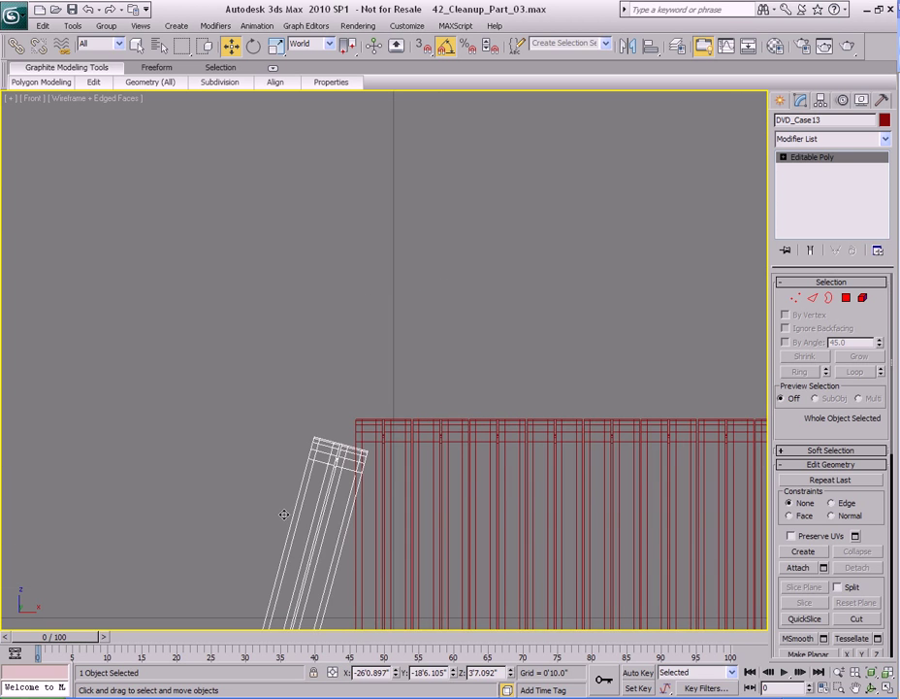
{"action": "middle_click_drag", "start_coordinate": [351, 477], "coordinate": [362, 388]}
{"action": "left_click_drag", "start_coordinate": [362, 388], "coordinate": [344, 409]}
{"action": "scroll", "coordinate": [344, 409], "scroll_direction": "down", "scroll_amount": 6}
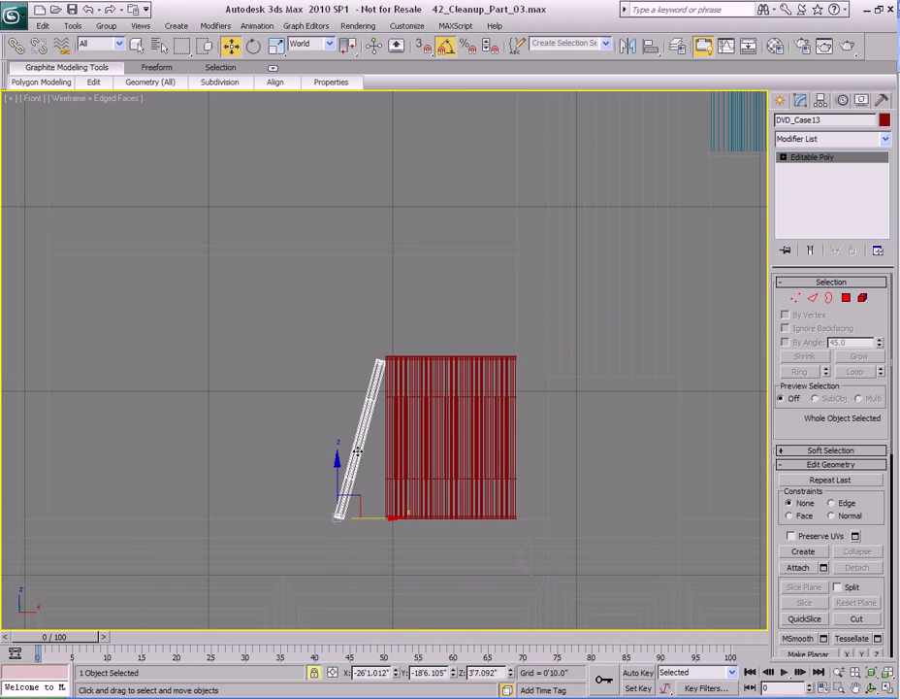
Make three copies of the leaning DVD case, spaced about 0.55" apart along X, extending the leaning group away from the row.
{"action": "key", "text": "q"}
{"action": "middle_click_drag", "start_coordinate": [359, 387], "coordinate": [385, 422]}
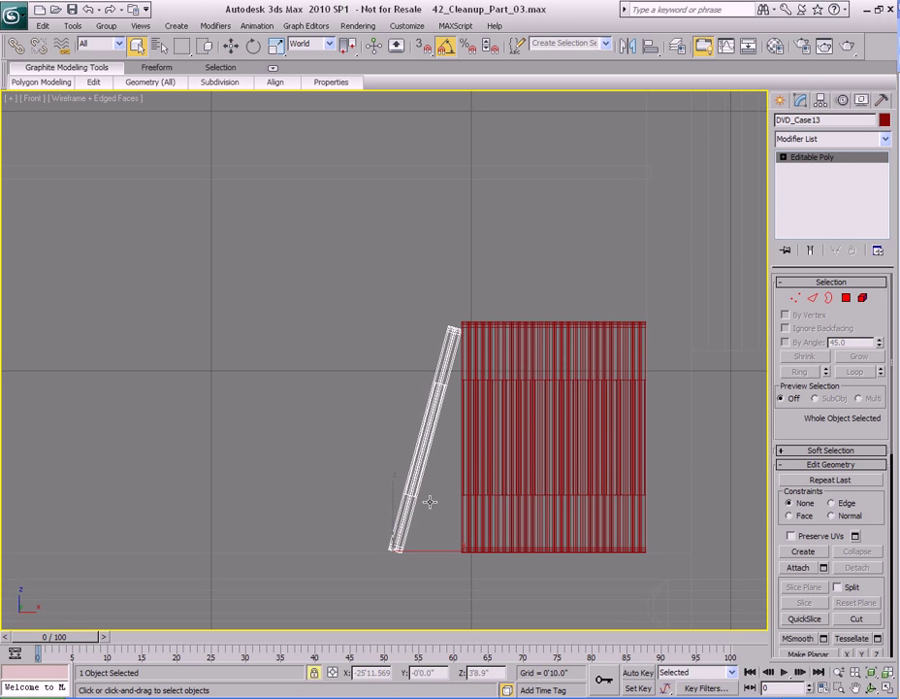
{"action": "middle_click_drag", "start_coordinate": [412, 522], "coordinate": [439, 358]}
{"action": "scroll", "coordinate": [440, 358], "scroll_direction": "up", "scroll_amount": 4}
{"action": "key", "text": "w"}
{"action": "scroll", "coordinate": [456, 446], "scroll_direction": "up", "scroll_amount": 2}
{"action": "middle_click_drag", "start_coordinate": [462, 464], "coordinate": [471, 433]}
{"action": "scroll", "coordinate": [436, 370], "scroll_direction": "up", "scroll_amount": 6}
{"action": "left_click_drag", "start_coordinate": [467, 429], "coordinate": [346, 419], "text": "shift"}
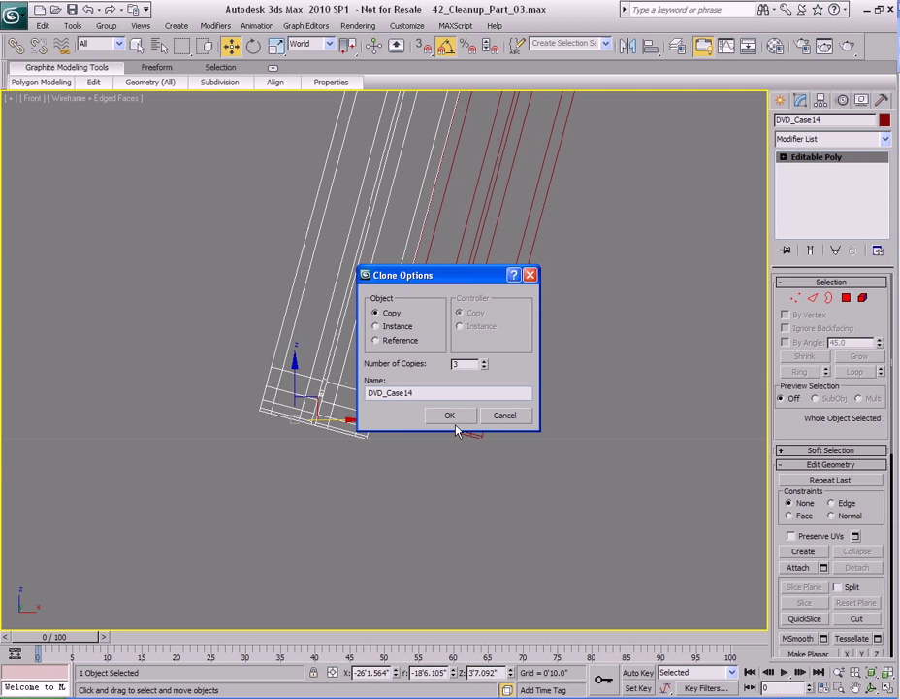
{"action": "left_click", "coordinate": [451, 416]}
{"action": "scroll", "coordinate": [458, 422], "scroll_direction": "down", "scroll_amount": 4}
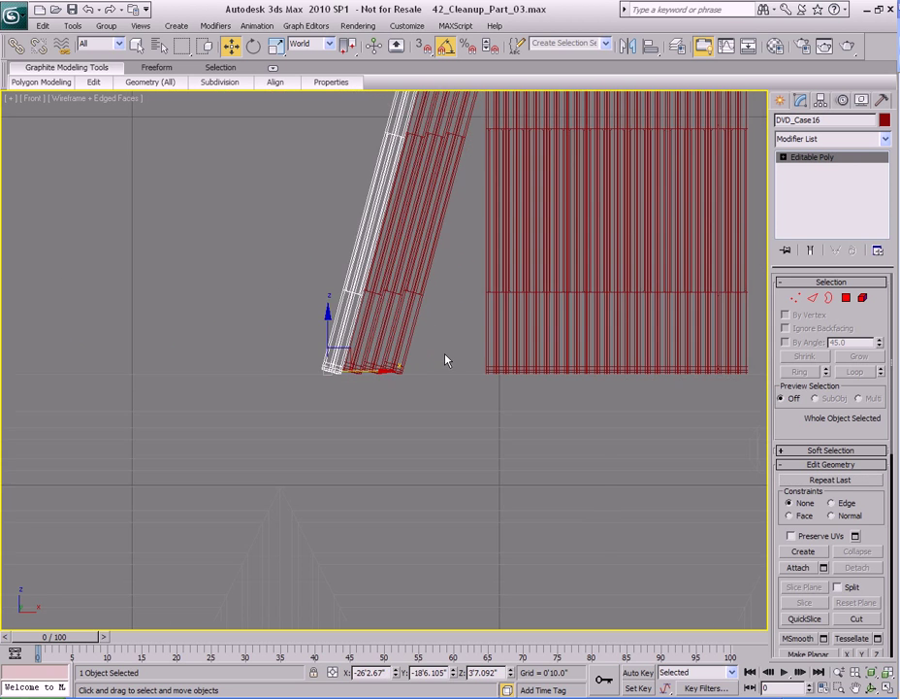
{"action": "scroll", "coordinate": [449, 408], "scroll_direction": "down", "scroll_amount": 3}
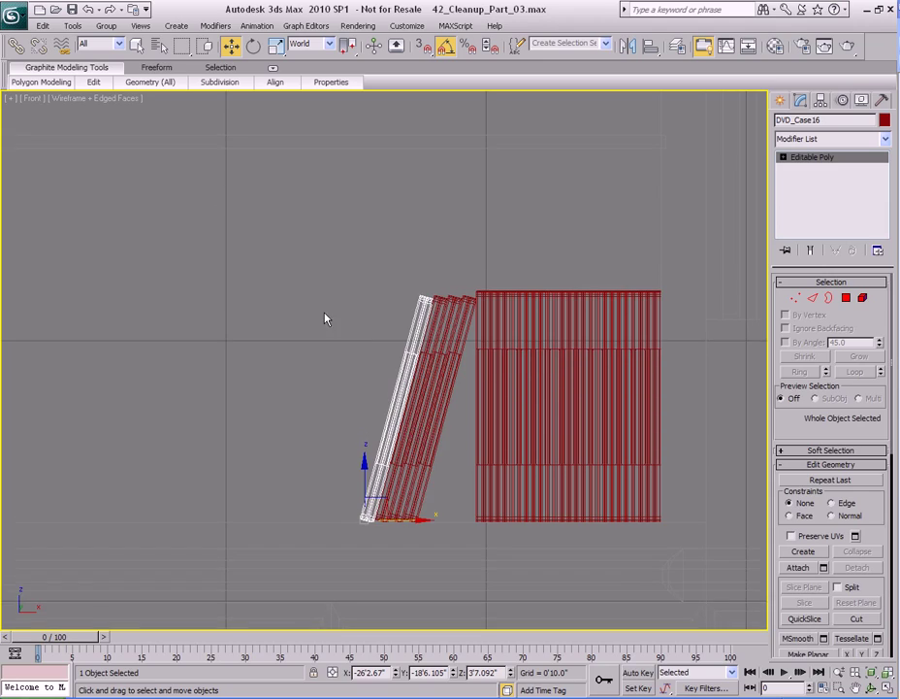
In the shaded Perspective view, unfreeze all objects so the bookcase around the DVD cases can be selected.
{"action": "key", "text": "p"}
{"action": "key", "text": "z"}
{"action": "mouse_move", "coordinate": [328, 315]}
{"action": "middle_mouse_down", "text": "alt"}
{"action": "mouse_move", "coordinate": [509, 336]}
{"action": "mouse_move", "coordinate": [511, 366]}
{"action": "middle_mouse_up", "text": "alt"}
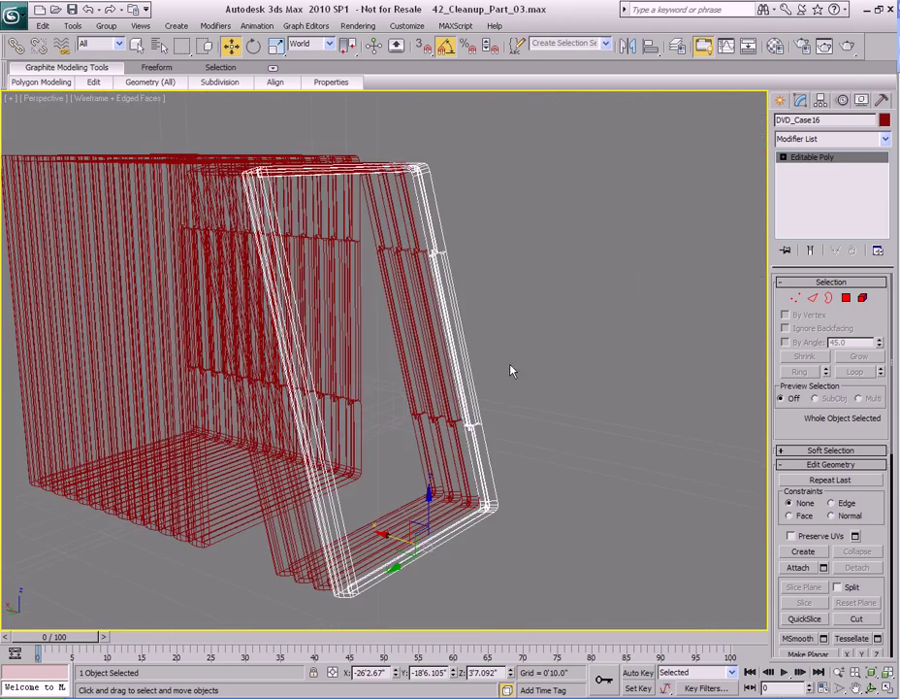
{"action": "key", "text": "F3"}
{"action": "scroll", "coordinate": [409, 341], "scroll_direction": "down", "scroll_amount": 6}
{"action": "mouse_move", "coordinate": [408, 342]}
{"action": "middle_mouse_down", "text": "alt"}
{"action": "mouse_move", "coordinate": [466, 356]}
{"action": "mouse_move", "coordinate": [422, 345]}
{"action": "middle_mouse_up", "text": "alt"}
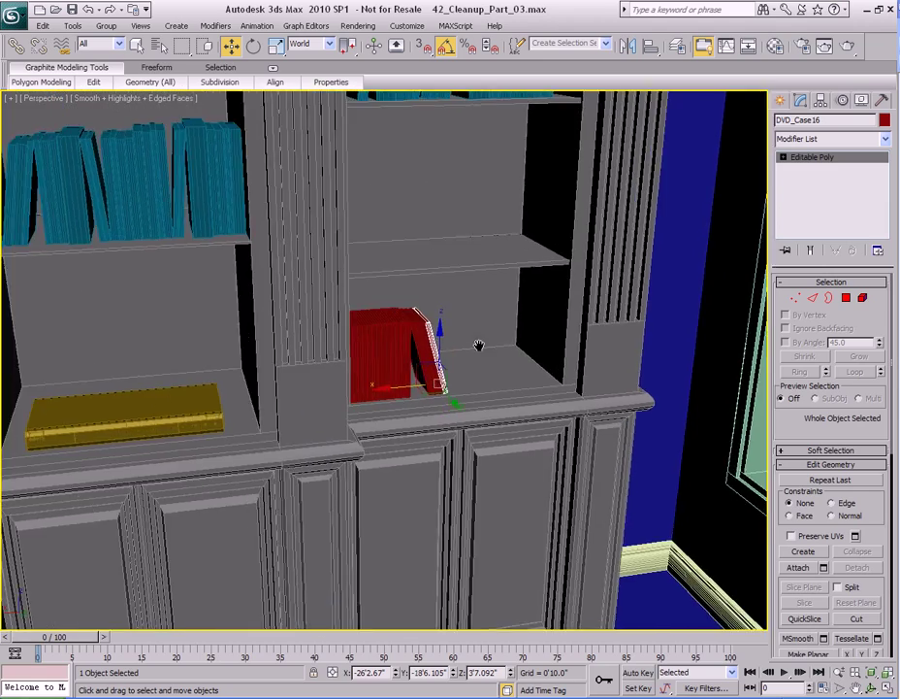
{"action": "key", "text": "q"}
{"action": "right_click", "coordinate": [498, 332]}
{"action": "left_click", "coordinate": [533, 230]}
{"action": "scroll", "coordinate": [451, 354], "scroll_direction": "up", "scroll_amount": 5}
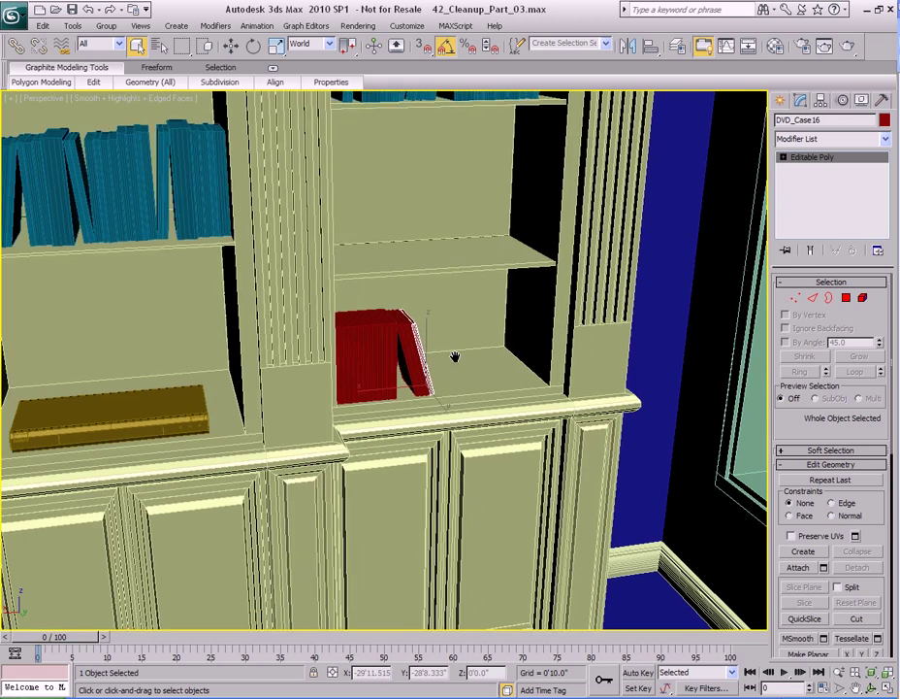
Isolate the bookcase together with the upright and leaning DVD cases.
{"action": "left_click", "coordinate": [523, 272]}
{"action": "middle_click_drag", "start_coordinate": [439, 342], "coordinate": [482, 346]}
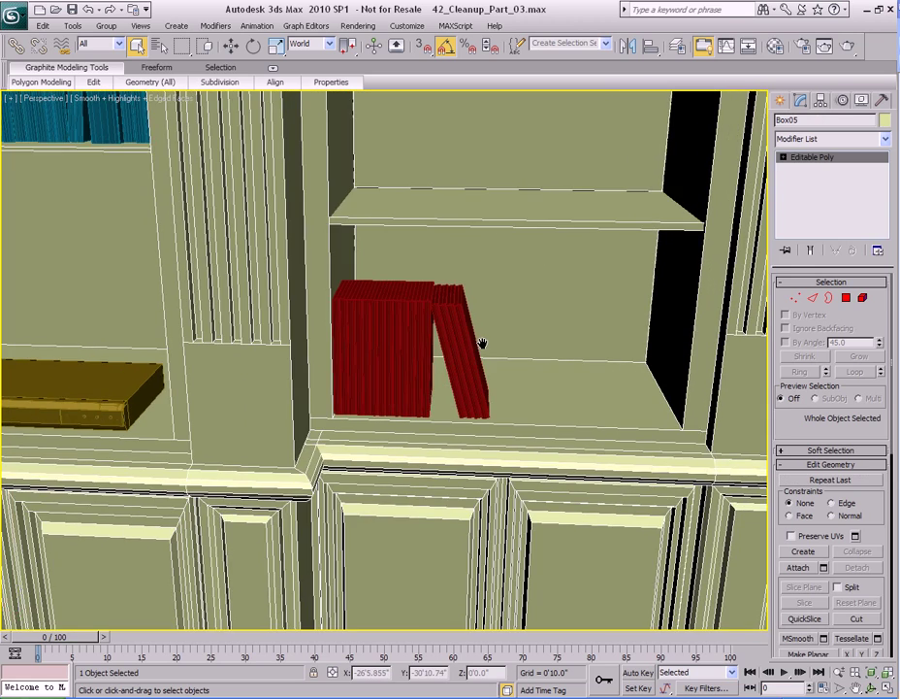
{"action": "key", "text": "F3"}
{"action": "left_click_drag", "start_coordinate": [490, 269], "coordinate": [355, 332]}
{"action": "middle_click_drag", "start_coordinate": [356, 333], "coordinate": [492, 313], "text": "alt"}
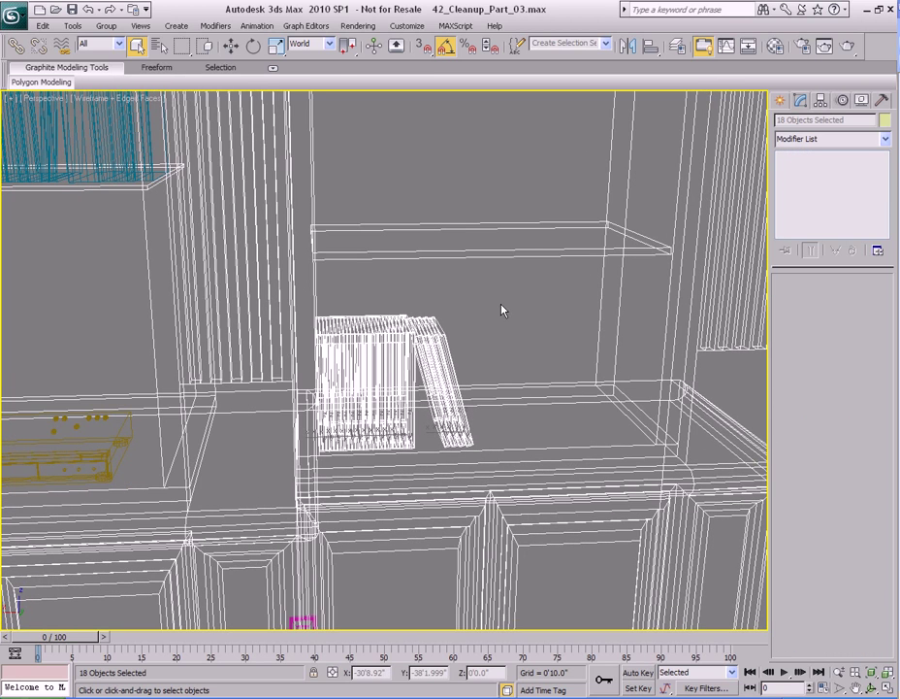
{"action": "key", "text": "alt+q"}
{"action": "scroll", "coordinate": [453, 331], "scroll_direction": "up", "scroll_amount": 6}
{"action": "middle_click_drag", "start_coordinate": [559, 367], "coordinate": [424, 331]}
{"action": "scroll", "coordinate": [424, 331], "scroll_direction": "up", "scroll_amount": 4}
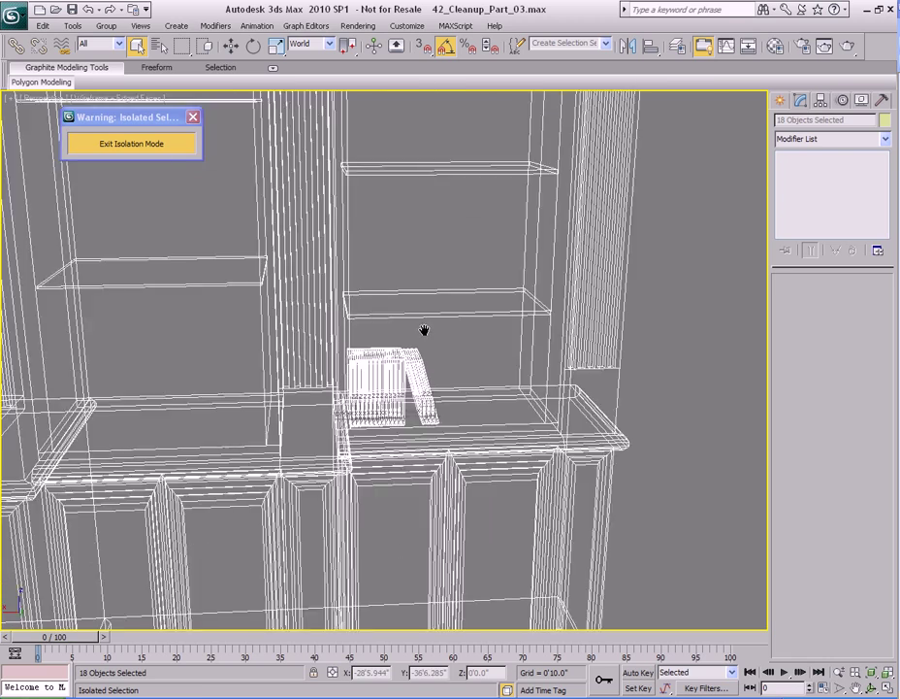
Freeze the bookcase and return the isolated Perspective view to shaded display.
{"action": "left_click", "coordinate": [506, 343]}
{"action": "middle_click_drag", "start_coordinate": [507, 354], "coordinate": [458, 332]}
{"action": "left_click", "coordinate": [487, 330]}
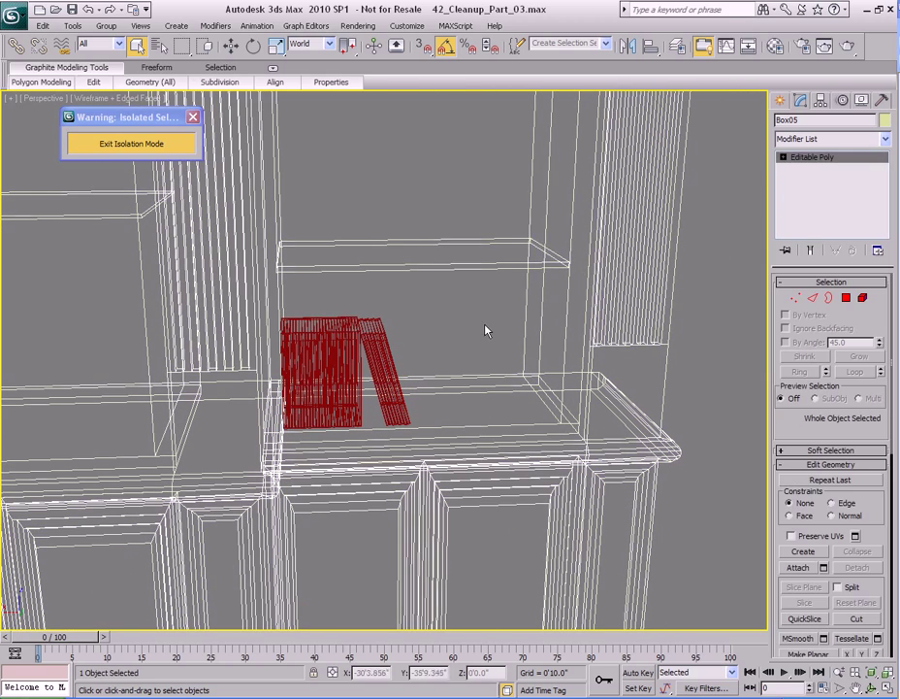
{"action": "right_click", "coordinate": [471, 326]}
{"action": "left_click", "coordinate": [504, 238]}
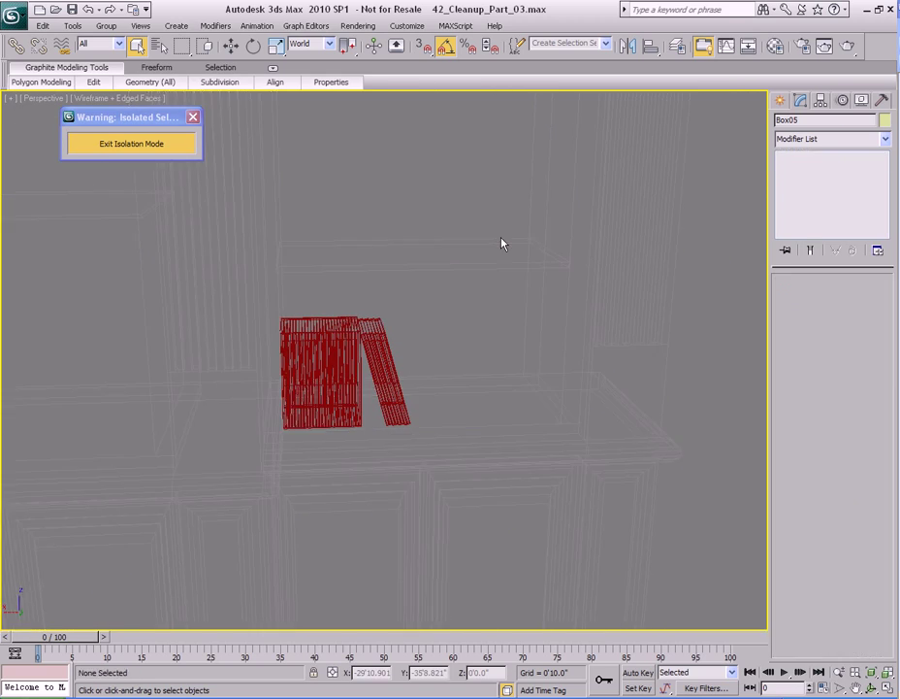
{"action": "scroll", "coordinate": [456, 359], "scroll_direction": "up", "scroll_amount": 5}
{"action": "mouse_move", "coordinate": [469, 356]}
{"action": "middle_mouse_down"}
{"action": "mouse_move", "coordinate": [453, 347]}
{"action": "mouse_move", "coordinate": [466, 363]}
{"action": "mouse_move", "coordinate": [416, 326]}
{"action": "mouse_move", "coordinate": [412, 344]}
{"action": "middle_mouse_up"}
{"action": "key", "text": "F3"}
{"action": "scroll", "coordinate": [466, 359], "scroll_direction": "down", "scroll_amount": 3}
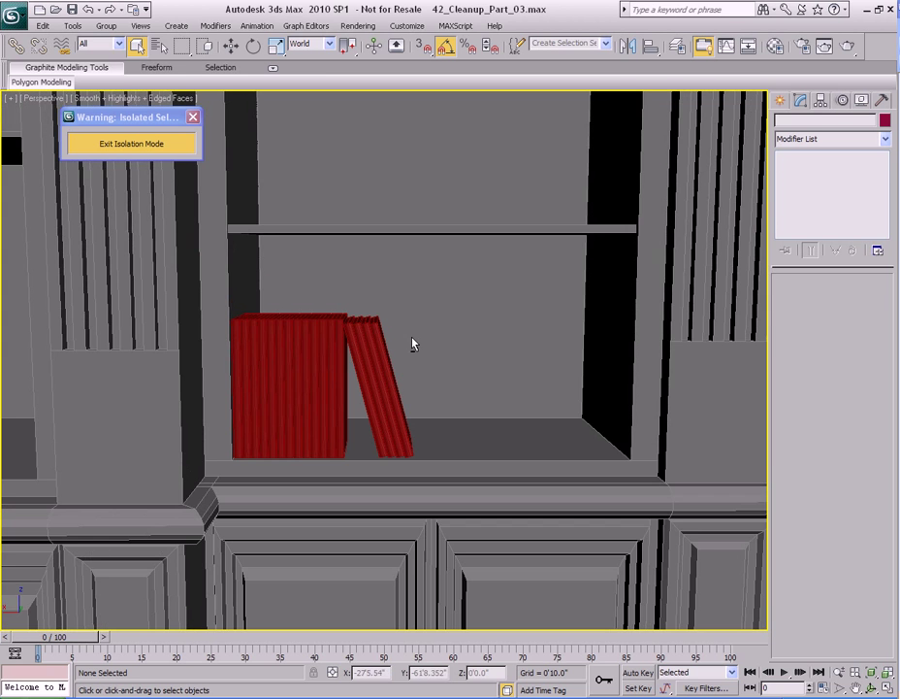
Copy four upright DVD cases from the row along X into the empty part of the shelf.
{"action": "left_click_drag", "start_coordinate": [273, 300], "coordinate": [330, 342]}
{"action": "middle_click_drag", "start_coordinate": [348, 370], "coordinate": [350, 347]}
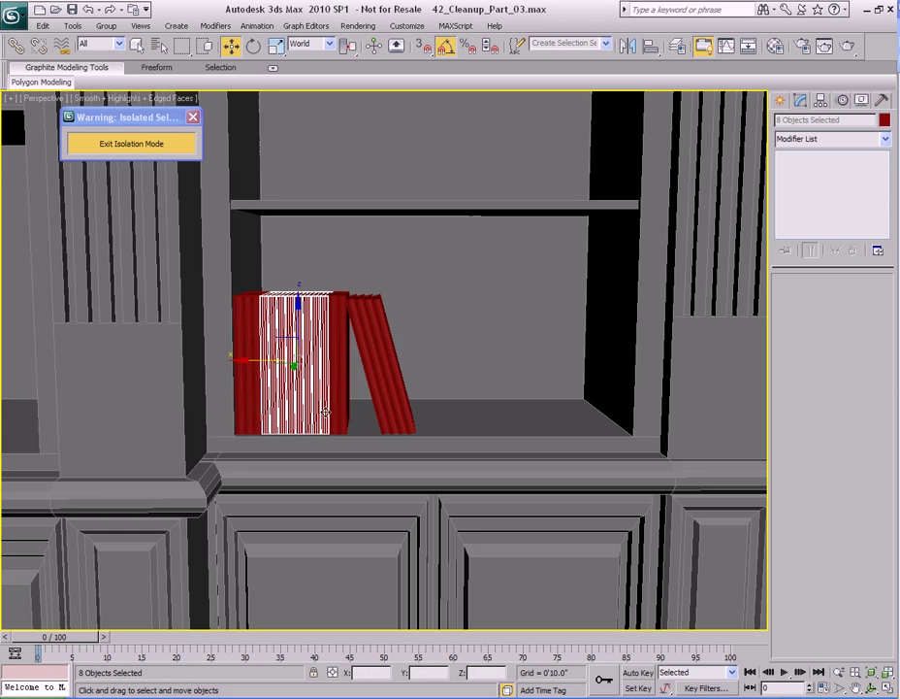
{"action": "left_click_drag", "start_coordinate": [300, 308], "coordinate": [289, 314]}
{"action": "left_click_drag", "start_coordinate": [266, 364], "coordinate": [475, 366], "text": "shift"}
{"action": "left_click", "coordinate": [449, 416]}
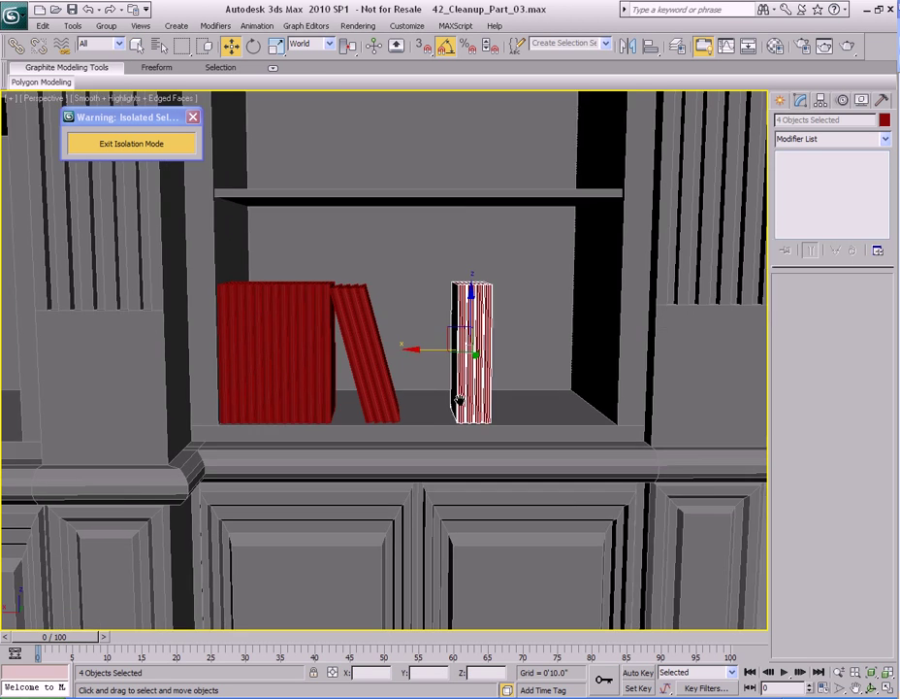
Rotate the four copied DVD cases to lie flat and lower the stack onto the shelf.
{"action": "scroll", "coordinate": [465, 383], "scroll_direction": "up", "scroll_amount": 4}
{"action": "key", "text": "e"}
{"action": "left_click_drag", "start_coordinate": [452, 278], "coordinate": [431, 296]}
{"action": "middle_click_drag", "start_coordinate": [474, 341], "coordinate": [543, 461], "text": "alt"}
{"action": "scroll", "coordinate": [498, 339], "scroll_direction": "up", "scroll_amount": 3}
{"action": "middle_click_drag", "start_coordinate": [459, 391], "coordinate": [495, 320]}
{"action": "scroll", "coordinate": [514, 295], "scroll_direction": "up", "scroll_amount": 3}
{"action": "key", "text": "w"}
{"action": "left_click_drag", "start_coordinate": [467, 163], "coordinate": [462, 330]}
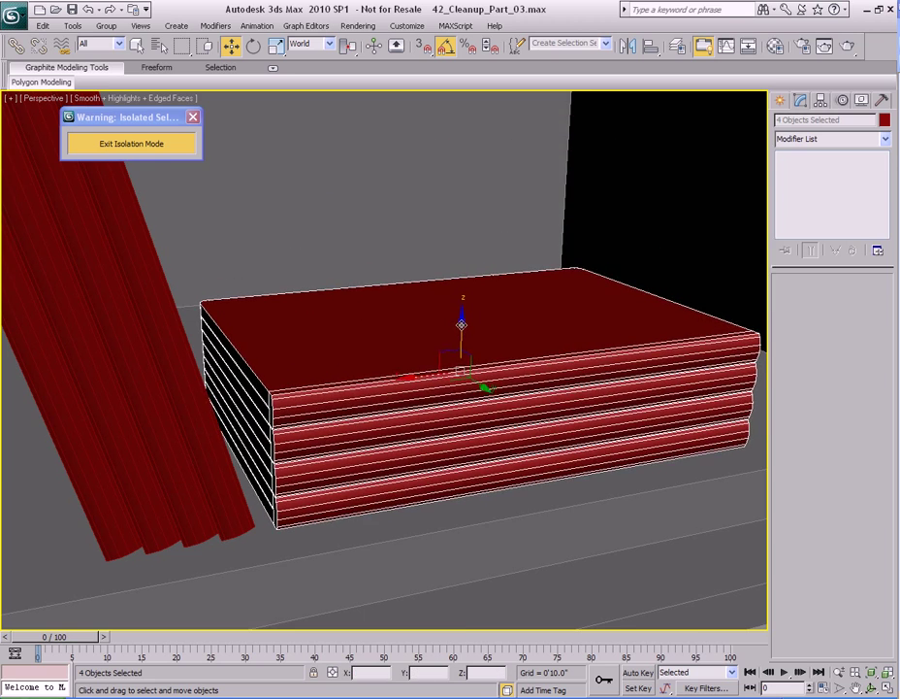
{"action": "middle_click_drag", "start_coordinate": [462, 330], "coordinate": [477, 379], "text": "alt"}
{"action": "scroll", "coordinate": [475, 374], "scroll_direction": "up", "scroll_amount": 5}
{"action": "left_click_drag", "start_coordinate": [513, 296], "coordinate": [513, 296]}
{"action": "scroll", "coordinate": [509, 311], "scroll_direction": "down", "scroll_amount": 10}
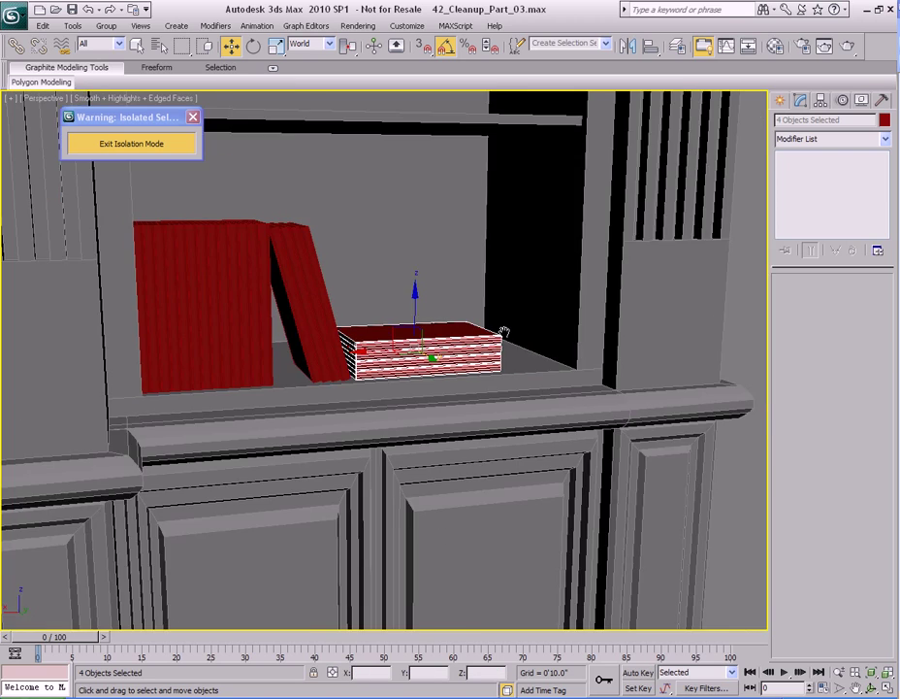
{"action": "middle_click_drag", "start_coordinate": [504, 332], "coordinate": [267, 231]}
{"action": "scroll", "coordinate": [441, 350], "scroll_direction": "up", "scroll_amount": 8}
{"action": "left_click", "coordinate": [396, 337]}
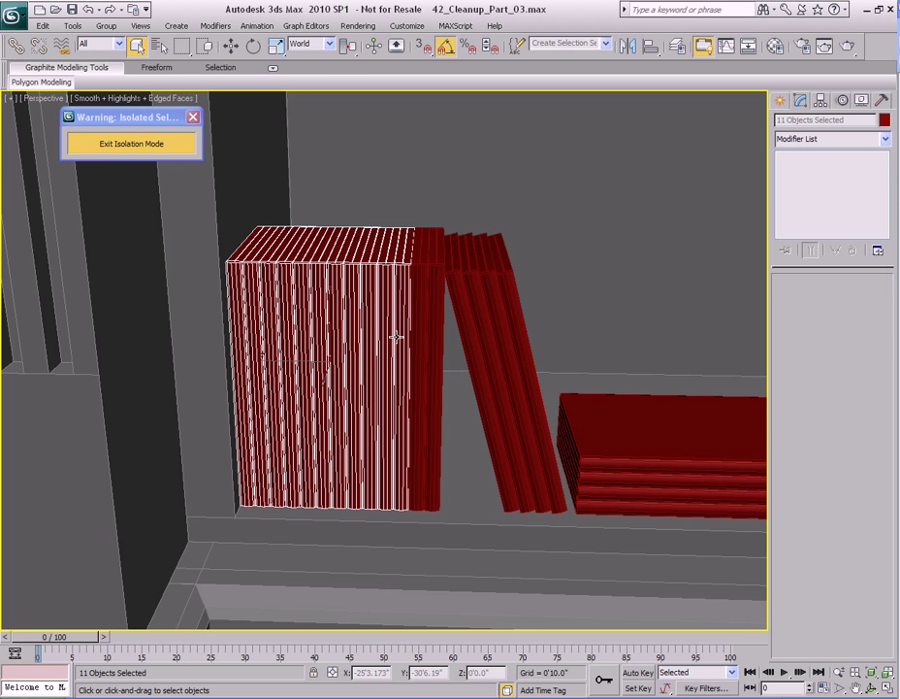
{"action": "middle_click_drag", "start_coordinate": [438, 371], "coordinate": [465, 388]}
Nudge the second DVD case from the bottom of the flat stack slightly out of line with the others.
{"action": "middle_click_drag", "start_coordinate": [458, 388], "coordinate": [435, 313]}
{"action": "scroll", "coordinate": [435, 315], "scroll_direction": "up", "scroll_amount": 3}
{"action": "left_click", "coordinate": [434, 243]}
{"action": "middle_click_drag", "start_coordinate": [486, 293], "coordinate": [452, 366], "text": "alt"}
{"action": "scroll", "coordinate": [466, 282], "scroll_direction": "up", "scroll_amount": 3}
{"action": "left_click", "coordinate": [447, 305]}
{"action": "scroll", "coordinate": [449, 307], "scroll_direction": "down", "scroll_amount": 3}
{"action": "scroll", "coordinate": [475, 287], "scroll_direction": "up", "scroll_amount": 2}
{"action": "left_click", "coordinate": [479, 362]}
{"action": "scroll", "coordinate": [494, 359], "scroll_direction": "down", "scroll_amount": 2}
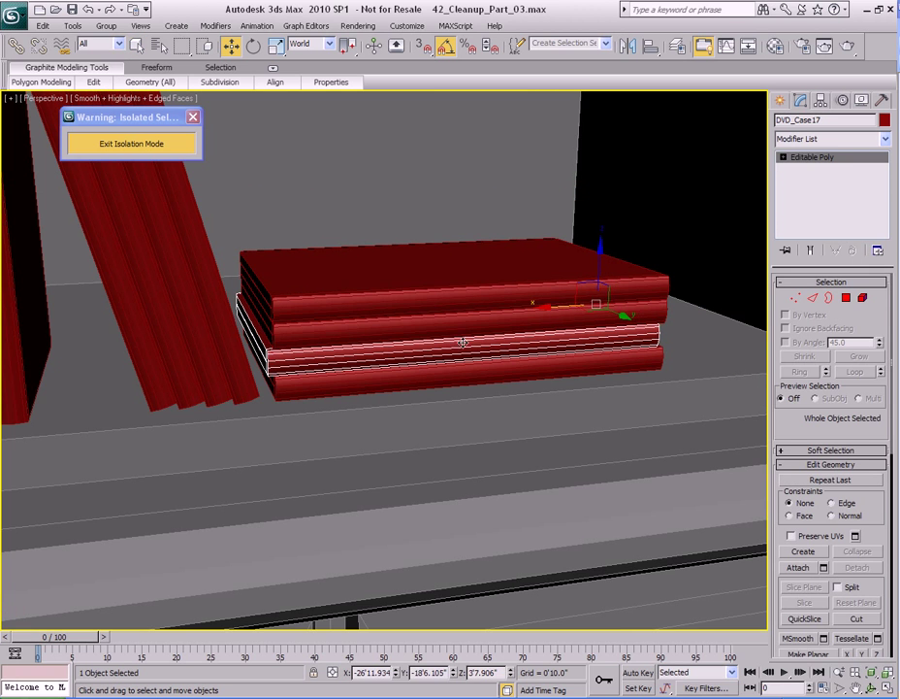
{"action": "middle_click_drag", "start_coordinate": [463, 342], "coordinate": [579, 311], "text": "alt"}
{"action": "left_click_drag", "start_coordinate": [587, 304], "coordinate": [585, 303]}
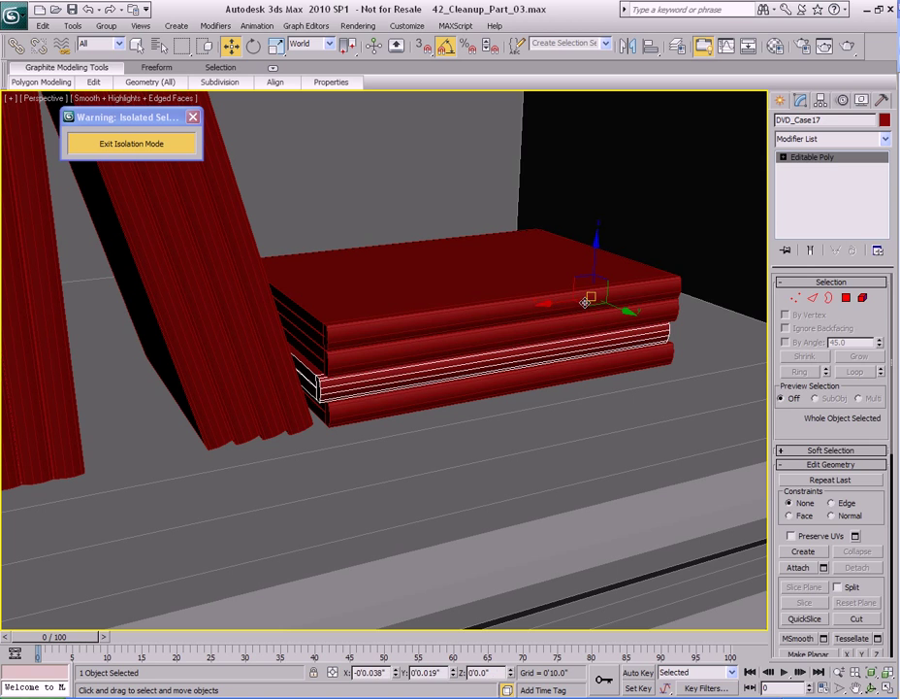
Shift the top two DVD cases of the flat stack slightly along X and Y so their edges look uneven.
{"action": "left_click", "coordinate": [522, 331]}
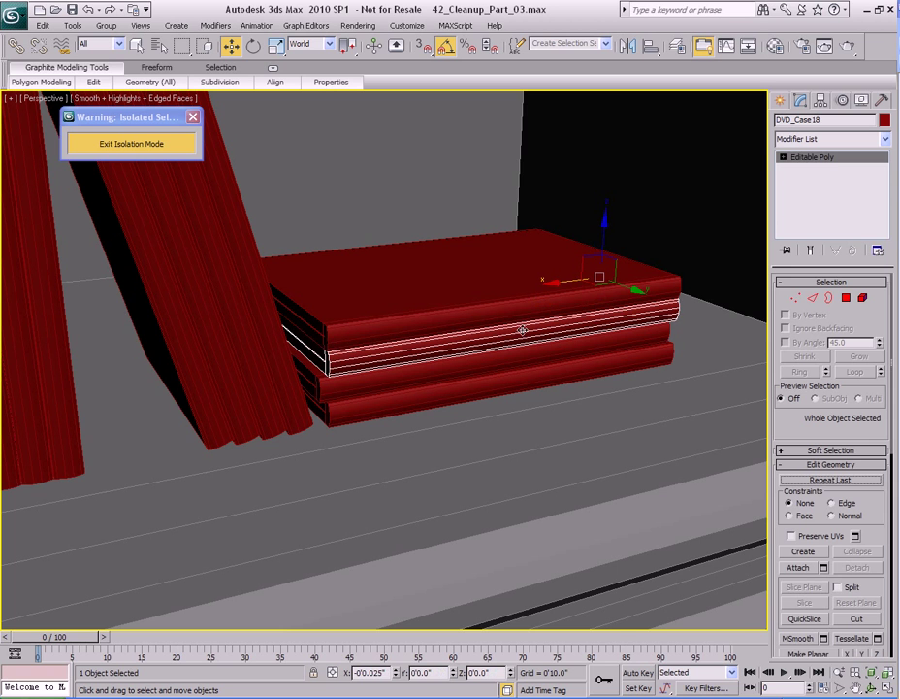
{"action": "left_click", "coordinate": [585, 308]}
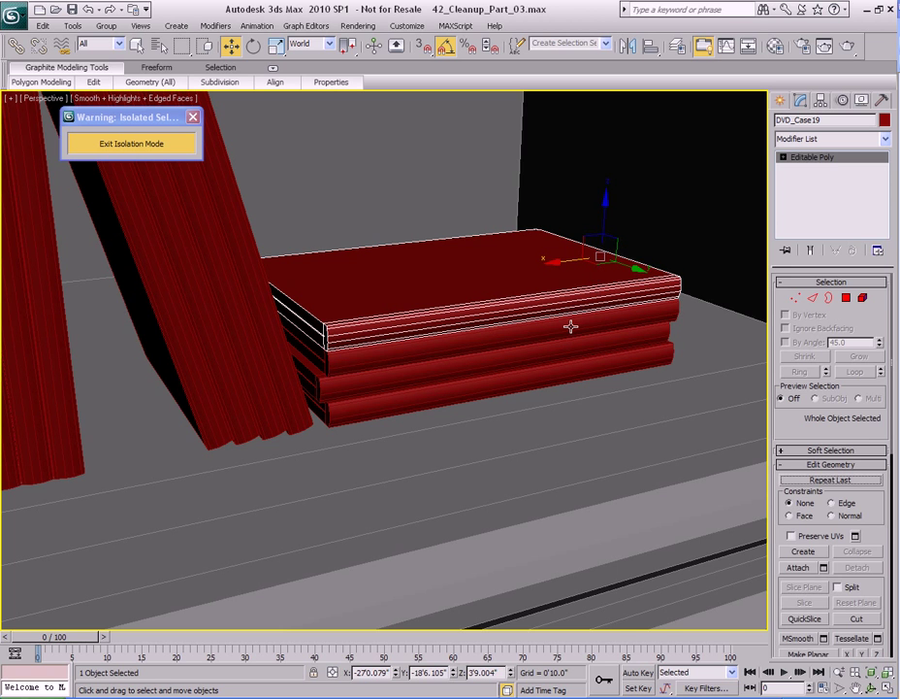
{"action": "left_click", "coordinate": [571, 326]}
{"action": "left_click", "coordinate": [598, 289]}
{"action": "left_click", "coordinate": [523, 327]}
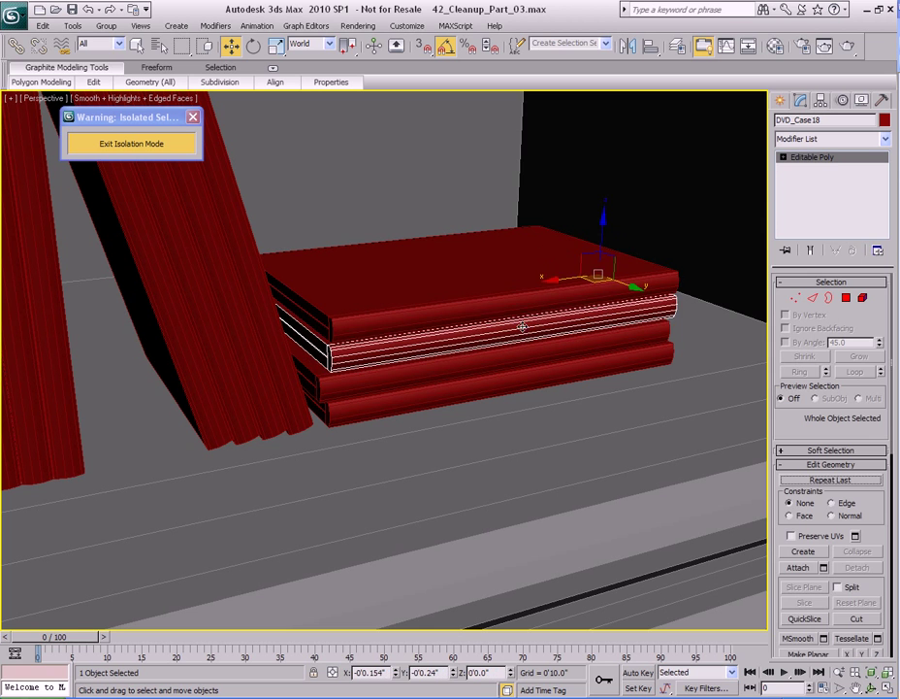
{"action": "left_click_drag", "start_coordinate": [518, 328], "coordinate": [516, 324]}
Render the Perspective view to check the uneven stack of DVD cases and close the render.
{"action": "mouse_move", "coordinate": [519, 359]}
{"action": "middle_mouse_down", "text": "alt"}
{"action": "mouse_move", "coordinate": [504, 343]}
{"action": "mouse_move", "coordinate": [521, 364]}
{"action": "middle_mouse_up", "text": "alt"}
{"action": "key", "text": "shift+q"}
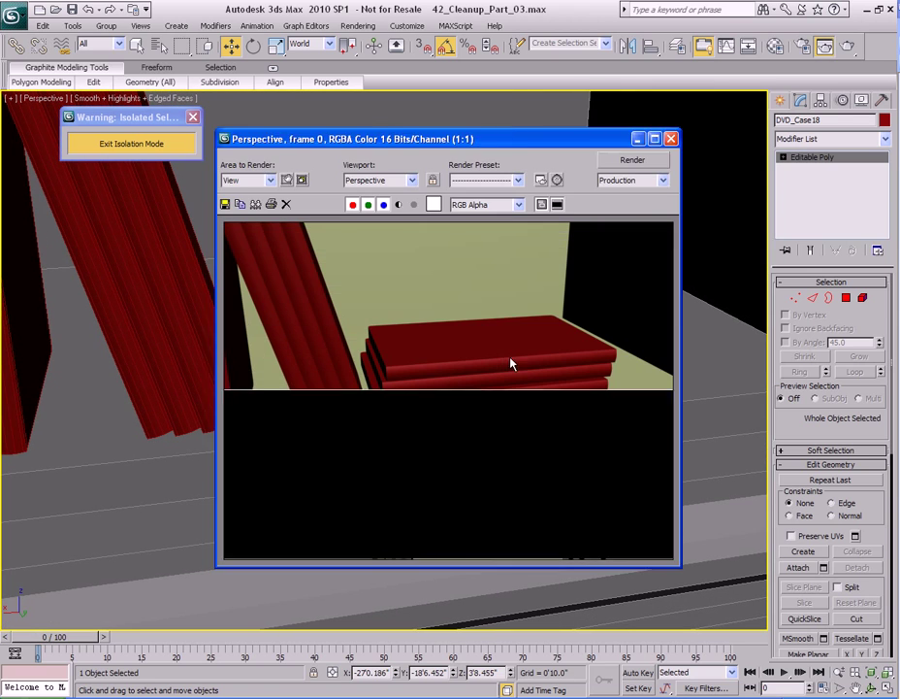
{"action": "left_click", "coordinate": [671, 139]}
Copy the four leaning DVD cases along X to above the flat stack.
{"action": "middle_click_drag", "start_coordinate": [543, 303], "coordinate": [503, 295], "text": "alt"}
{"action": "scroll", "coordinate": [499, 296], "scroll_direction": "down", "scroll_amount": 3}
{"action": "middle_click_drag", "start_coordinate": [416, 309], "coordinate": [535, 273]}
{"action": "key", "text": "q"}
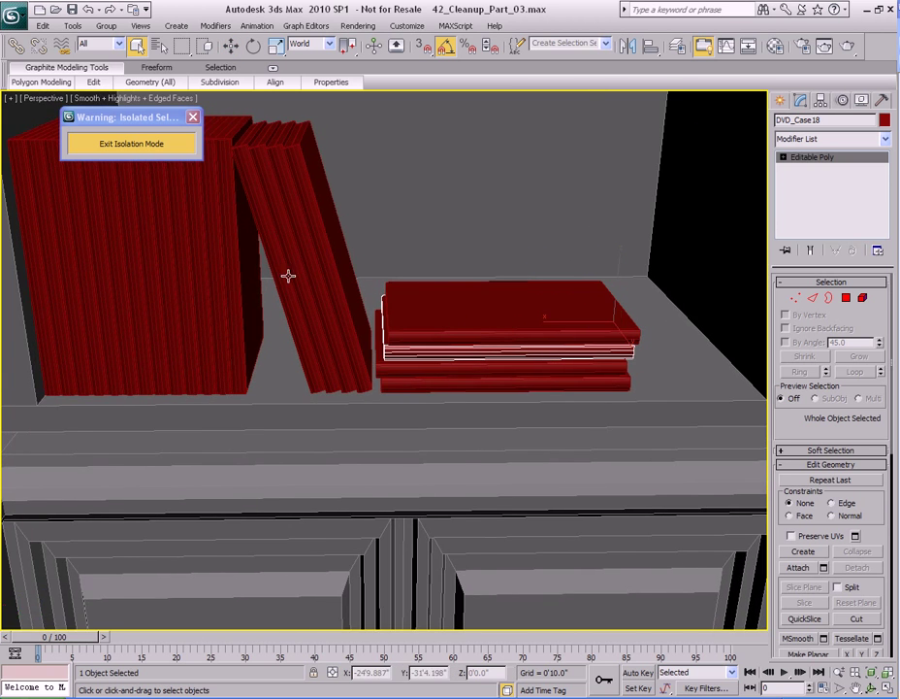
{"action": "middle_click_drag", "start_coordinate": [323, 170], "coordinate": [445, 203]}
{"action": "left_click_drag", "start_coordinate": [455, 177], "coordinate": [399, 219]}
{"action": "middle_click_drag", "start_coordinate": [505, 241], "coordinate": [460, 230]}
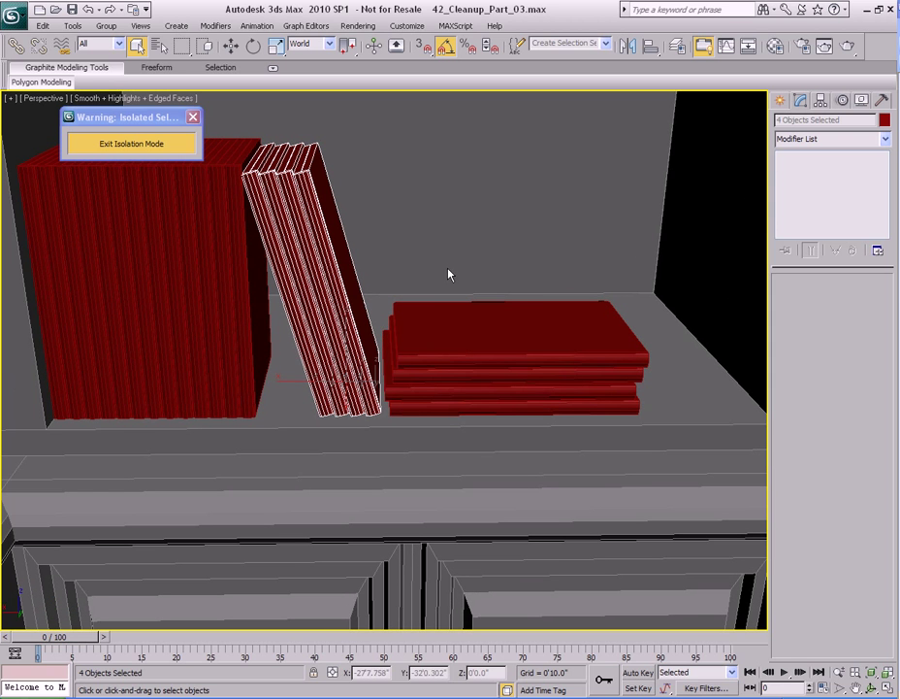
{"action": "key", "text": "w"}
{"action": "mouse_move", "coordinate": [272, 275]}
{"action": "left_mouse_down", "text": "shift"}
{"action": "mouse_move", "coordinate": [436, 275]}
{"action": "mouse_move", "coordinate": [469, 342]}
{"action": "left_mouse_up", "text": "shift"}
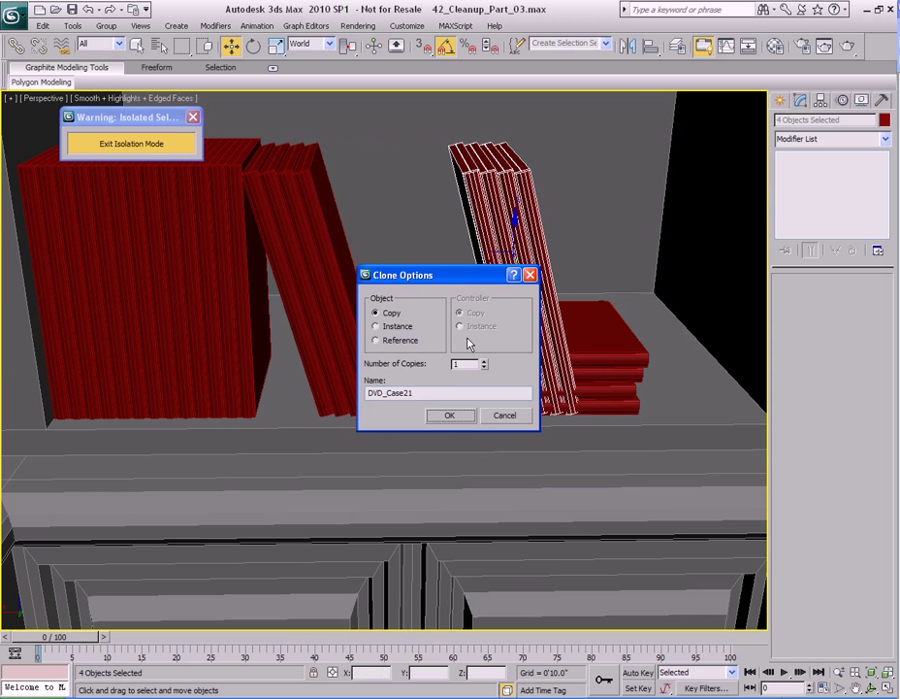
{"action": "left_click", "coordinate": [449, 415]}
Mirror the four copied leaning DVD cases so they lean in the opposite direction.
{"action": "key", "text": "z"}
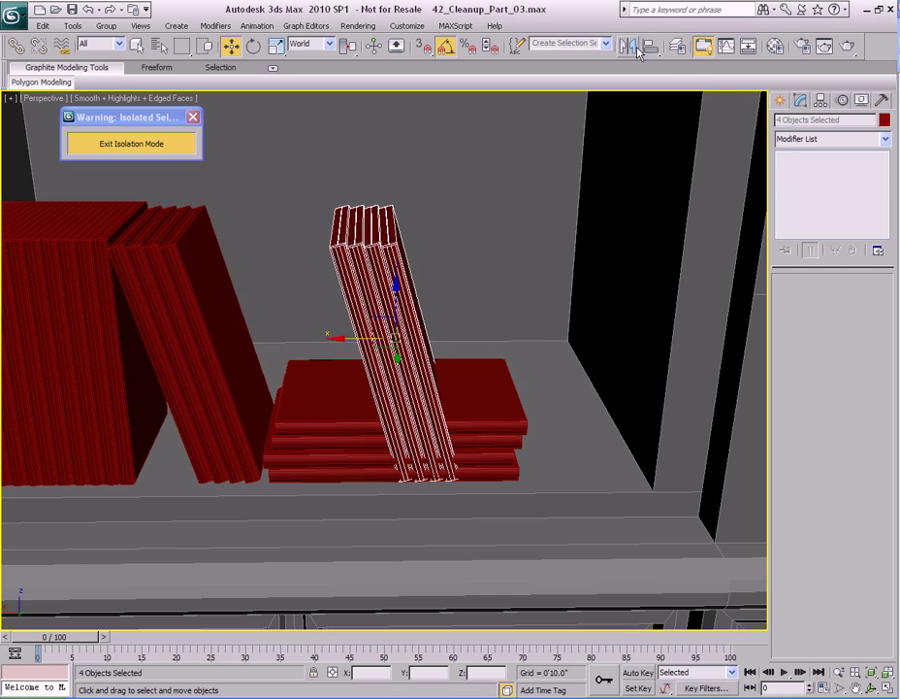
{"action": "left_click", "coordinate": [635, 47]}
{"action": "left_click", "coordinate": [427, 455]}
{"action": "middle_click_drag", "start_coordinate": [430, 456], "coordinate": [407, 390]}
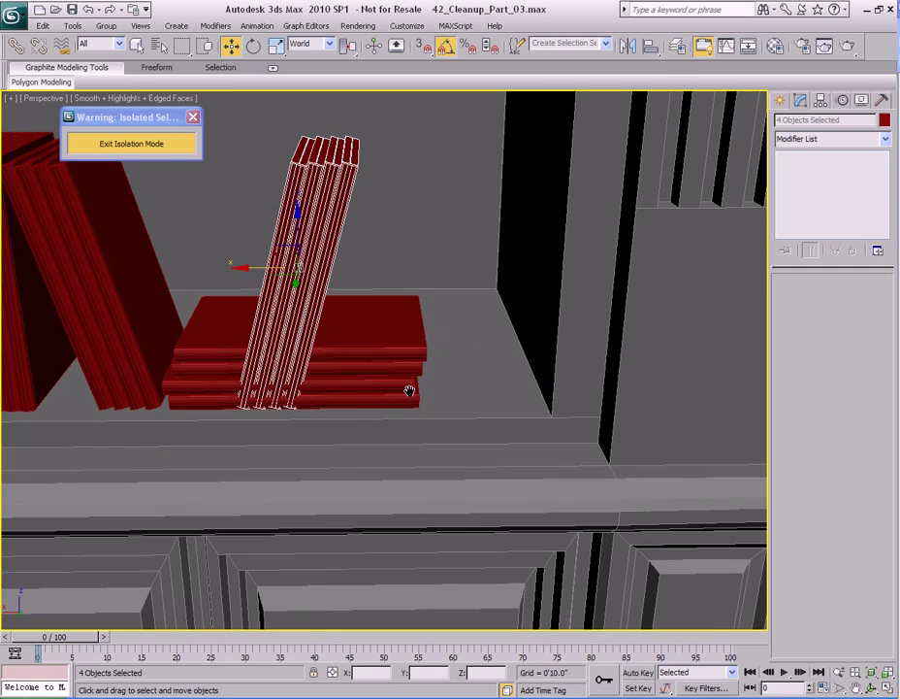
Slide the mirrored DVD cases along X beyond the flat stack until their top edge rests against the compartment's side wall.
{"action": "left_click_drag", "start_coordinate": [320, 271], "coordinate": [412, 268]}
{"action": "middle_click_drag", "start_coordinate": [498, 255], "coordinate": [314, 396]}
{"action": "scroll", "coordinate": [470, 281], "scroll_direction": "up", "scroll_amount": 5}
{"action": "scroll", "coordinate": [315, 396], "scroll_direction": "down", "scroll_amount": 2}
{"action": "left_click_drag", "start_coordinate": [175, 502], "coordinate": [204, 507]}
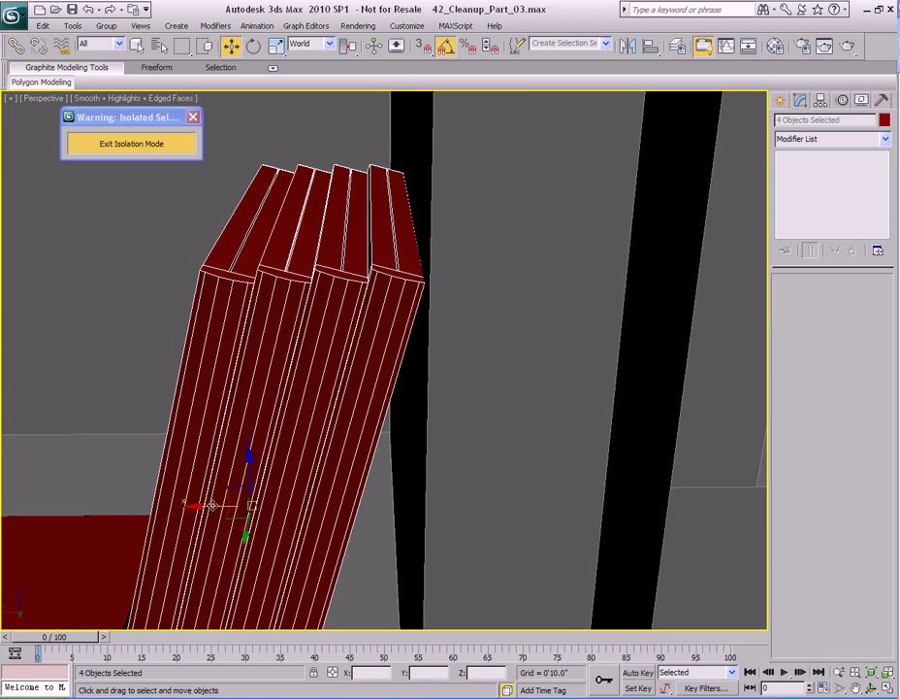
Shift the bottom case of the flat stack along X to -27'0.213" so it meets the foot of the mirrored cases.
{"action": "scroll", "coordinate": [211, 506], "scroll_direction": "down", "scroll_amount": 4}
{"action": "middle_click_drag", "start_coordinate": [281, 502], "coordinate": [356, 363]}
{"action": "left_click", "coordinate": [443, 378]}
{"action": "scroll", "coordinate": [423, 378], "scroll_direction": "up", "scroll_amount": 3}
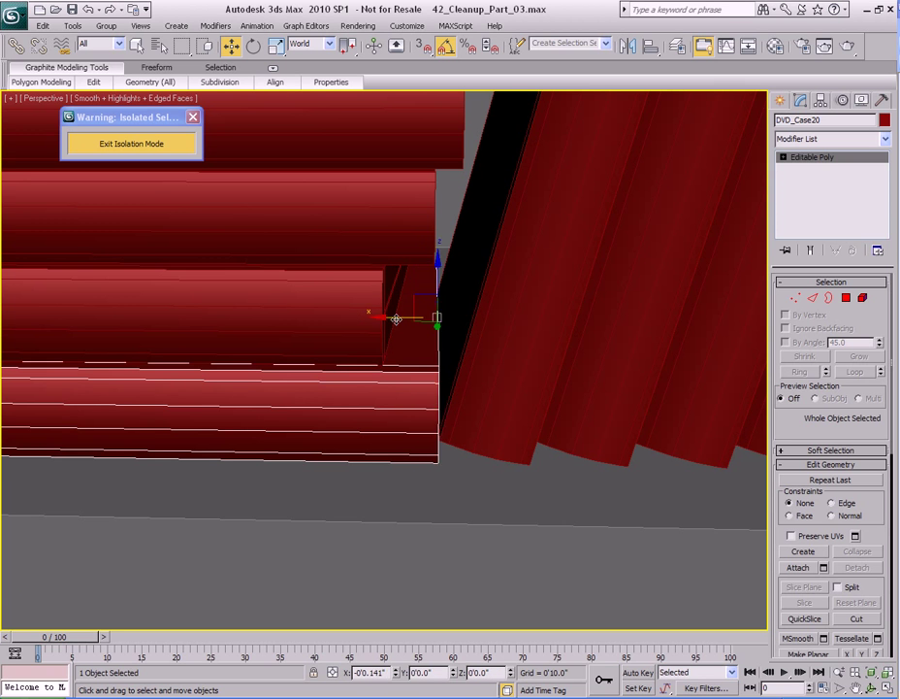
{"action": "middle_click_drag", "start_coordinate": [397, 320], "coordinate": [419, 313], "text": "alt"}
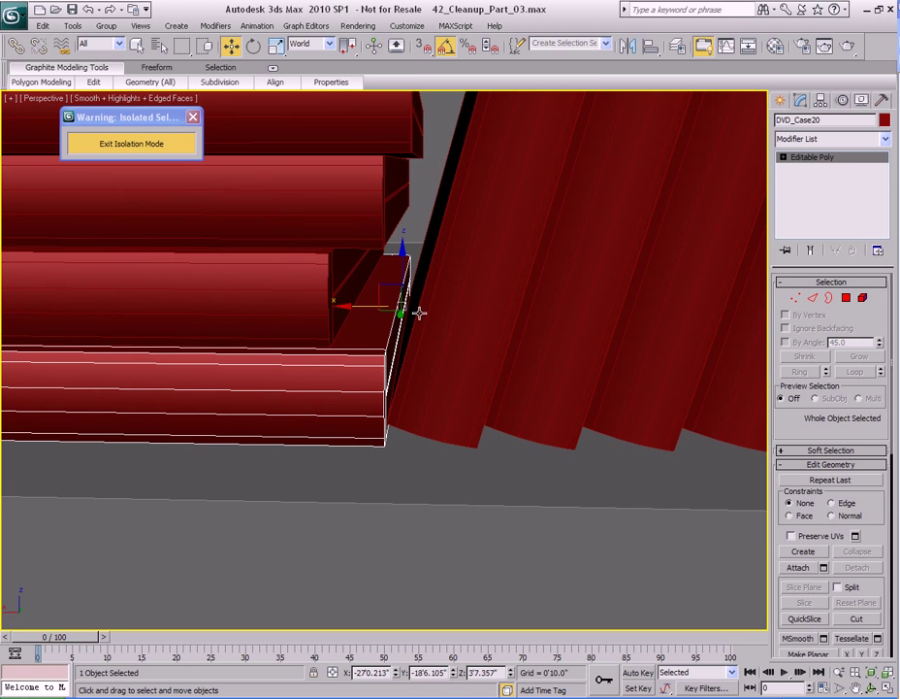
Shift the second case from the bottom of the stack along X to -26'11.635" so it touches the original leaning cases.
{"action": "middle_click_drag", "start_coordinate": [311, 332], "coordinate": [530, 391], "text": "alt"}
{"action": "middle_click_drag", "start_coordinate": [448, 368], "coordinate": [499, 362], "text": "alt"}
{"action": "left_click", "coordinate": [449, 320]}
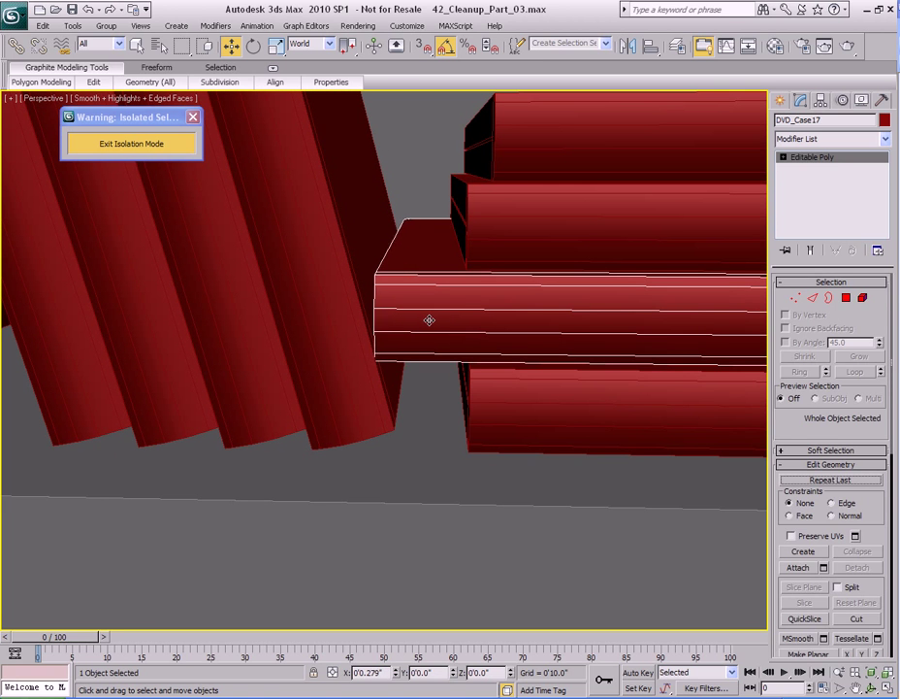
{"action": "scroll", "coordinate": [430, 319], "scroll_direction": "down", "scroll_amount": 10}
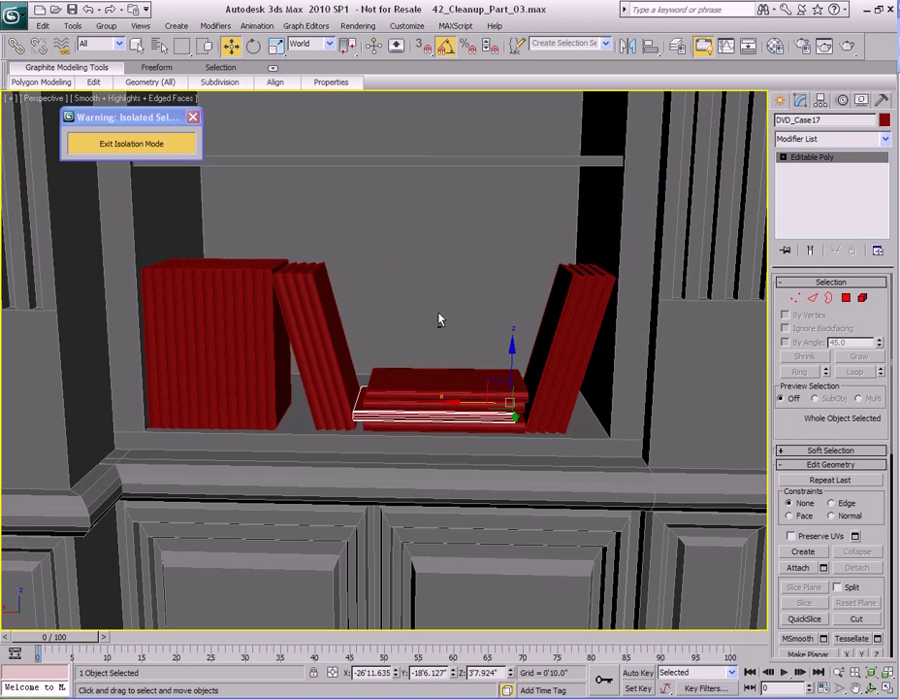
{"action": "key", "text": "q"}
{"action": "scroll", "coordinate": [471, 352], "scroll_direction": "up", "scroll_amount": 8}
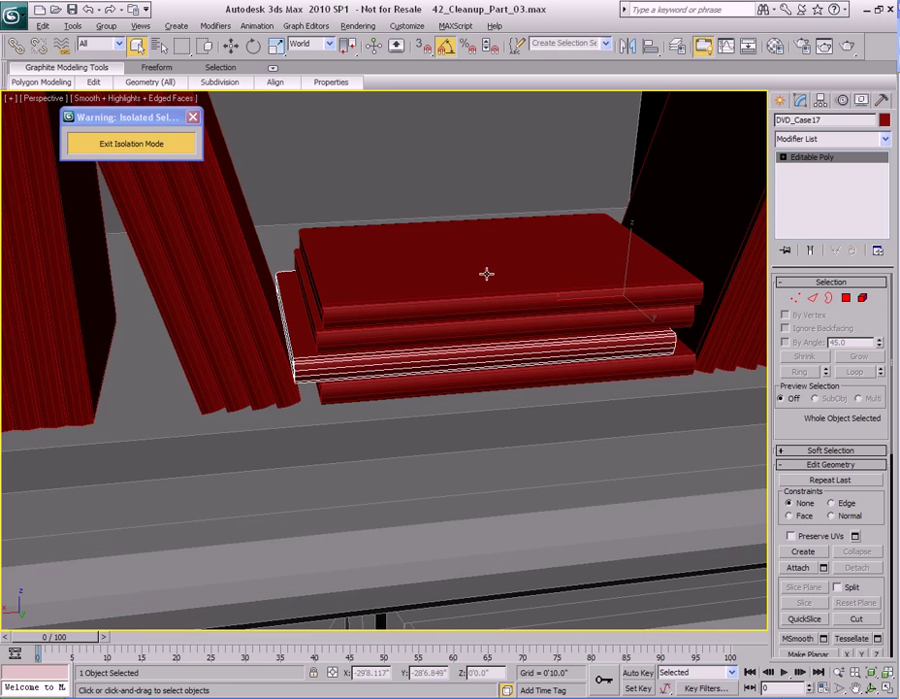
Rotate the second DVD case from the top of the flat stack slightly about its vertical axis and nudge its position.
{"action": "middle_click_drag", "start_coordinate": [486, 272], "coordinate": [502, 295]}
{"action": "left_click", "coordinate": [492, 393]}
{"action": "key", "text": "e"}
{"action": "left_click_drag", "start_coordinate": [611, 321], "coordinate": [613, 321]}
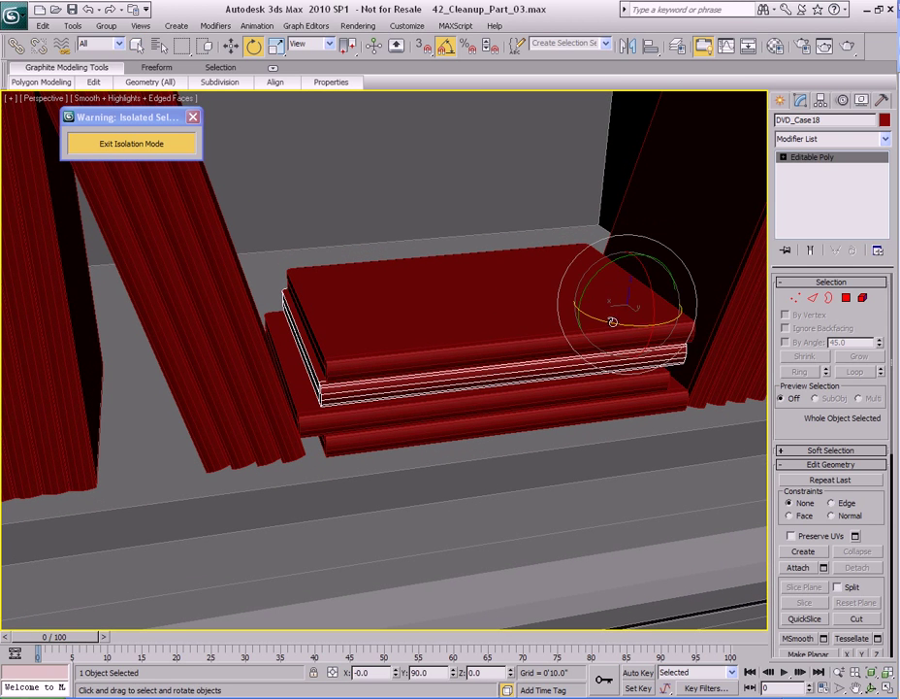
{"action": "middle_click_drag", "start_coordinate": [529, 342], "coordinate": [576, 340], "text": "alt"}
{"action": "left_click_drag", "start_coordinate": [582, 366], "coordinate": [576, 345]}
{"action": "mouse_move", "coordinate": [576, 346]}
{"action": "middle_mouse_down", "text": "alt"}
{"action": "mouse_move", "coordinate": [555, 351]}
{"action": "mouse_move", "coordinate": [575, 357]}
{"action": "mouse_move", "coordinate": [594, 346]}
{"action": "middle_mouse_up", "text": "alt"}
{"action": "key", "text": "w"}
{"action": "mouse_move", "coordinate": [571, 344]}
{"action": "left_mouse_down"}
{"action": "mouse_move", "coordinate": [559, 346]}
{"action": "mouse_move", "coordinate": [573, 333]}
{"action": "left_mouse_up"}
Rotate the top DVD case of the flat stack about 4.4 degrees around its vertical axis so it sits askew.
{"action": "left_click", "coordinate": [440, 325]}
{"action": "key", "text": "e"}
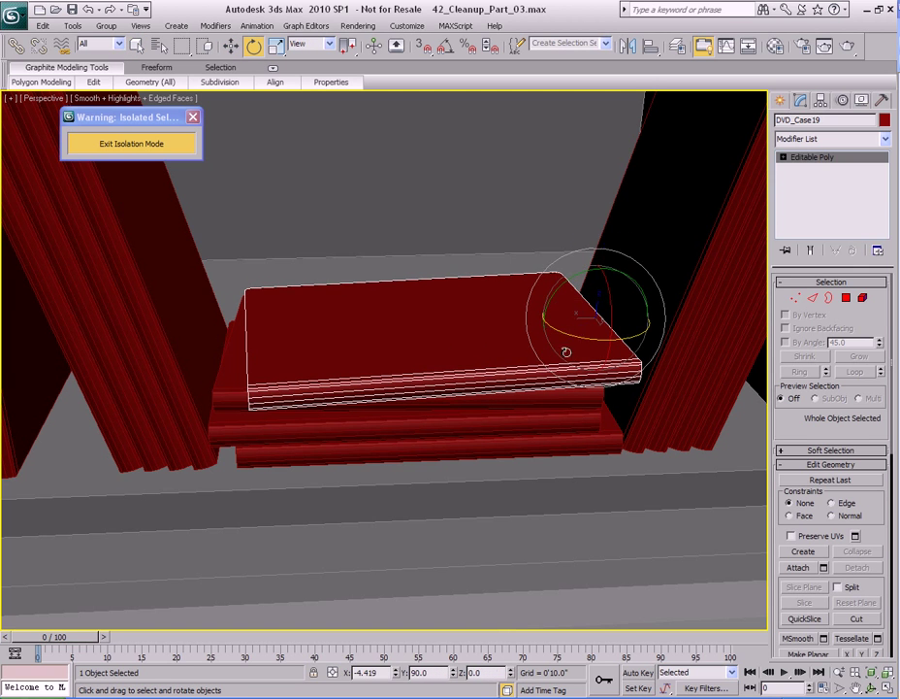
{"action": "key", "text": "w"}
Render the perspective view to check the leaning and stacked DVD cases, and close the render.
{"action": "scroll", "coordinate": [430, 364], "scroll_direction": "down", "scroll_amount": 4}
{"action": "middle_click_drag", "start_coordinate": [430, 364], "coordinate": [462, 355], "text": "alt"}
{"action": "key", "text": "shift+q"}
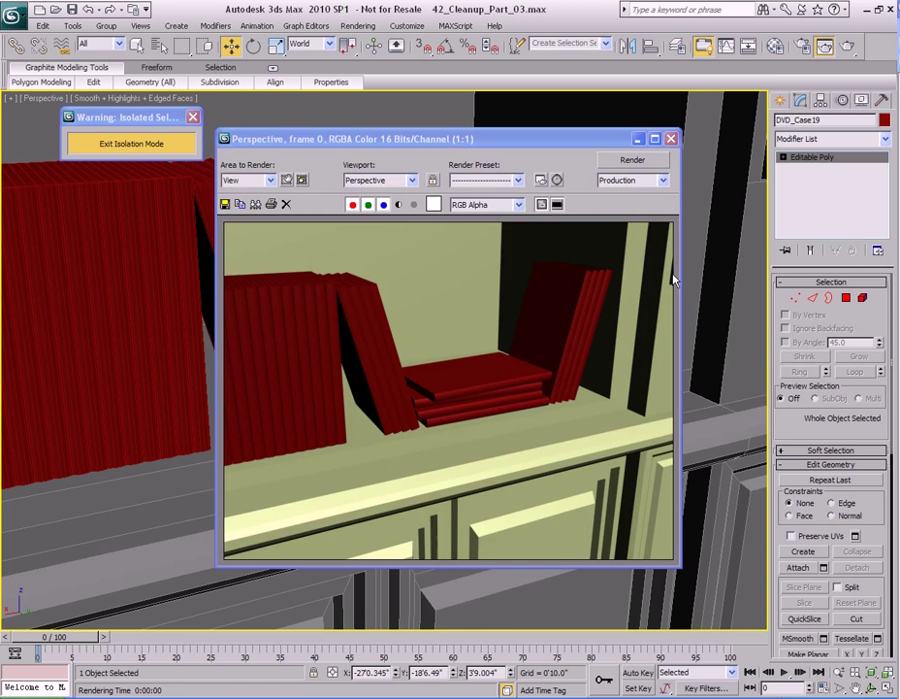
{"action": "left_click", "coordinate": [671, 138]}
Copy the flat stack's top DVD case above the upright row, at about X -26'0.492" and Z 4'4.673".
{"action": "middle_click_drag", "start_coordinate": [518, 242], "coordinate": [506, 334], "text": "alt"}
{"action": "scroll", "coordinate": [505, 338], "scroll_direction": "down", "scroll_amount": 4}
{"action": "scroll", "coordinate": [505, 335], "scroll_direction": "up", "scroll_amount": 3}
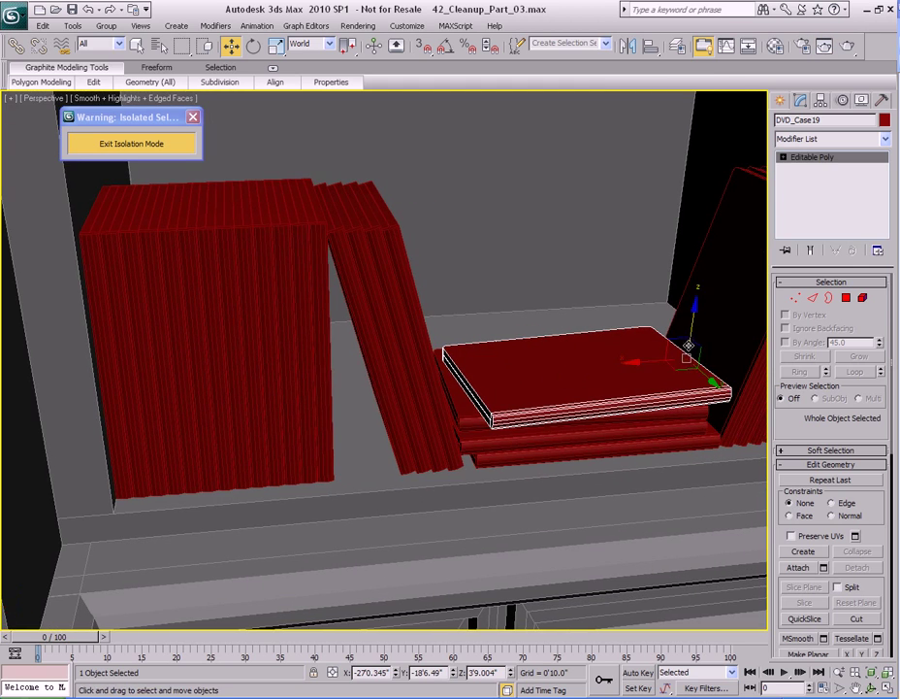
{"action": "mouse_move", "coordinate": [676, 338]}
{"action": "left_mouse_down", "text": "shift"}
{"action": "mouse_move", "coordinate": [461, 237]}
{"action": "mouse_move", "coordinate": [367, 162]}
{"action": "left_mouse_up", "text": "shift"}
{"action": "left_click", "coordinate": [441, 414]}
Lower the copied case to about Z 4'4.28" onto the upright row and shift it about 0.2" in X and -0.4" in Y.
{"action": "scroll", "coordinate": [470, 356], "scroll_direction": "up", "scroll_amount": 6}
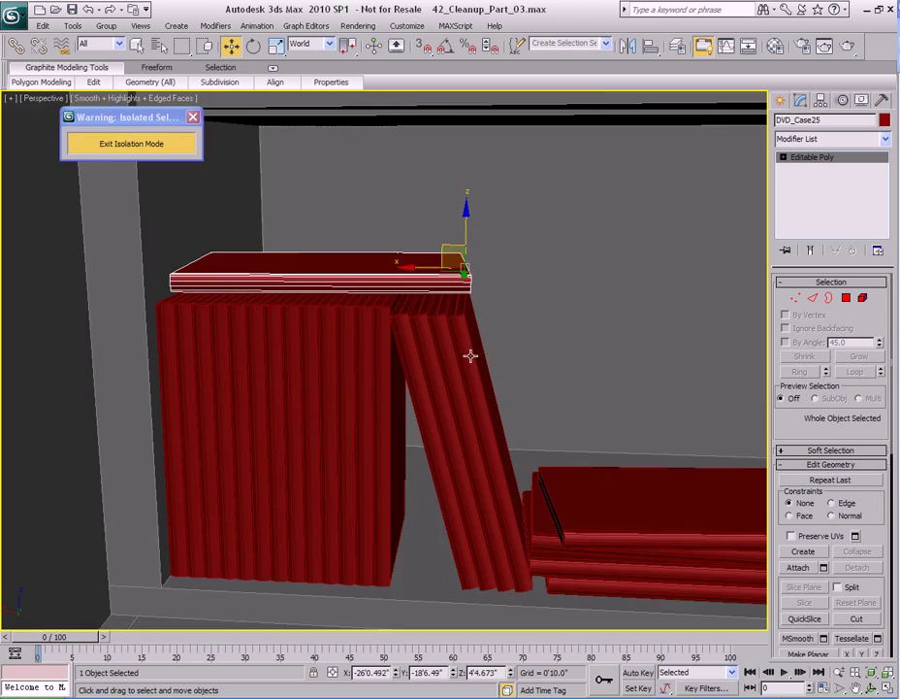
{"action": "scroll", "coordinate": [460, 377], "scroll_direction": "down", "scroll_amount": 4}
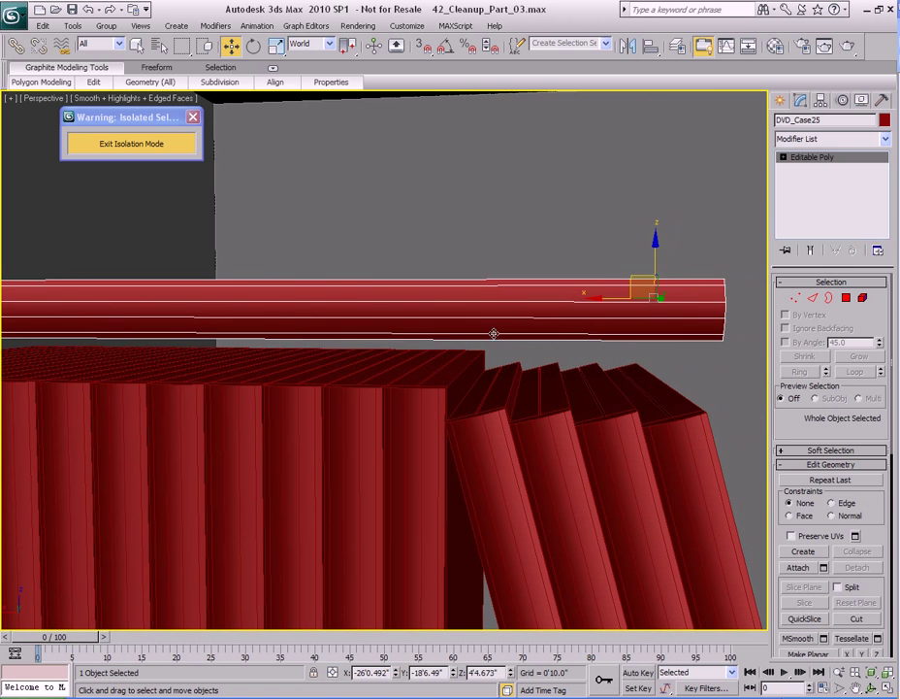
{"action": "left_click_drag", "start_coordinate": [655, 240], "coordinate": [655, 271]}
{"action": "middle_click_drag", "start_coordinate": [662, 300], "coordinate": [647, 286], "text": "alt"}
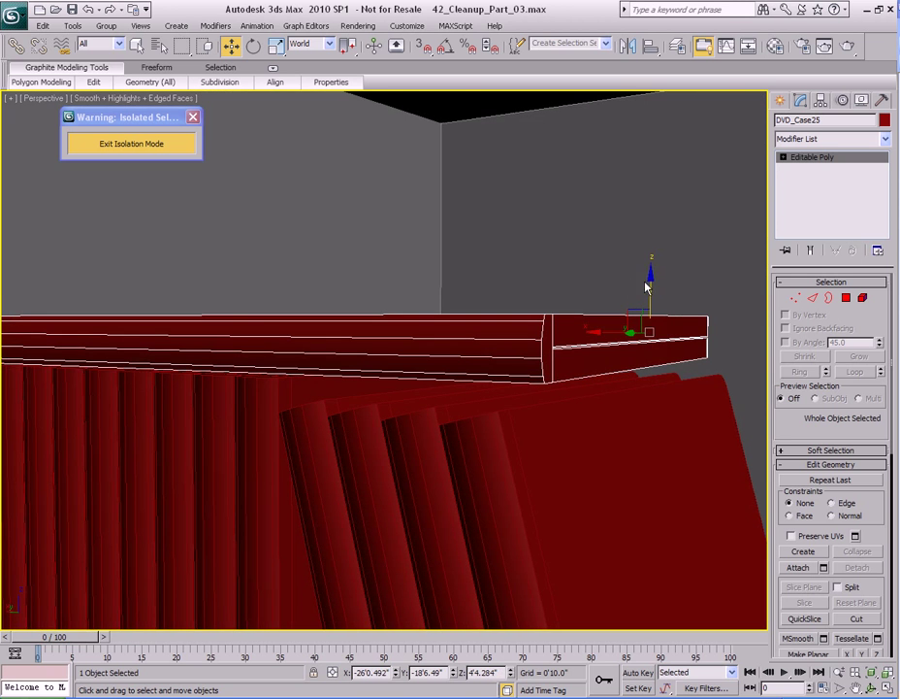
{"action": "left_click_drag", "start_coordinate": [650, 280], "coordinate": [649, 280]}
{"action": "middle_click_drag", "start_coordinate": [529, 287], "coordinate": [608, 307], "text": "alt"}
{"action": "left_click_drag", "start_coordinate": [609, 307], "coordinate": [585, 298]}
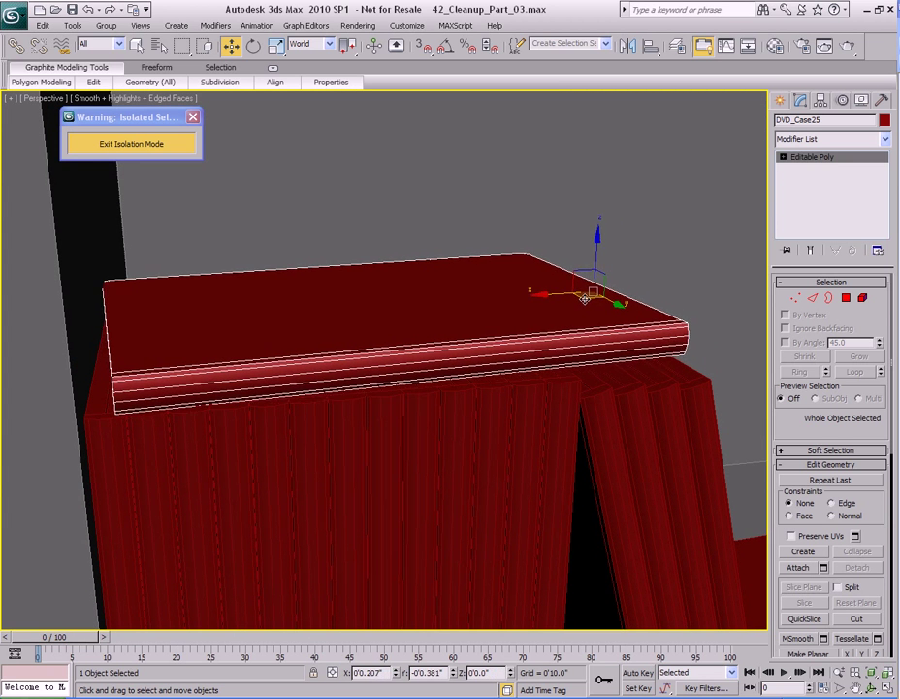
Make three copies of the flat case above the upright row, spaced upward along Z to form a stack of four.
{"action": "scroll", "coordinate": [585, 297], "scroll_direction": "down", "scroll_amount": 5}
{"action": "middle_click_drag", "start_coordinate": [584, 299], "coordinate": [527, 328], "text": "alt"}
{"action": "key", "text": "q"}
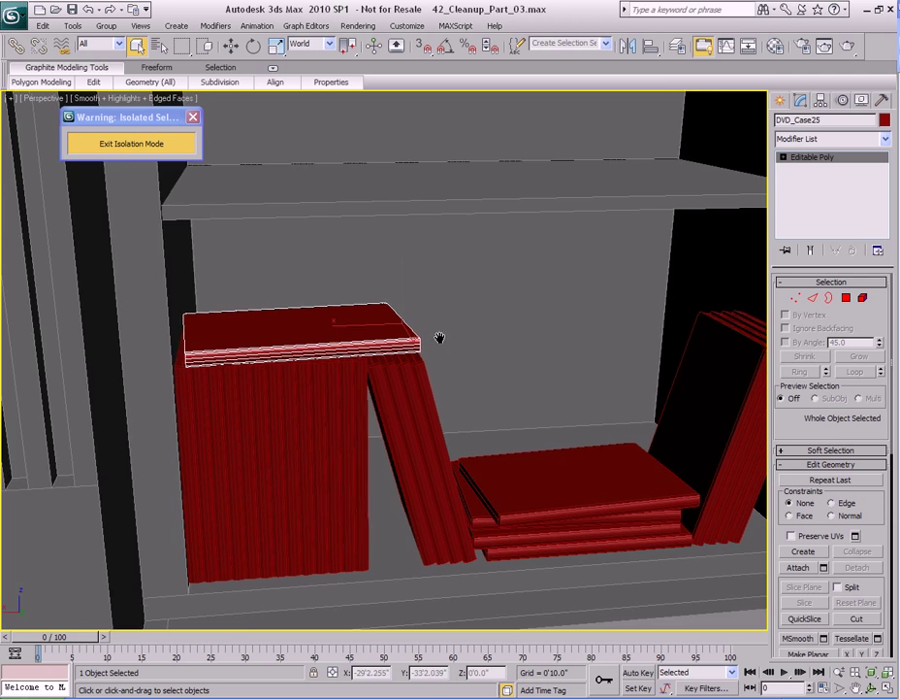
{"action": "middle_click_drag", "start_coordinate": [438, 340], "coordinate": [501, 345], "text": "alt"}
{"action": "scroll", "coordinate": [501, 347], "scroll_direction": "up", "scroll_amount": 5}
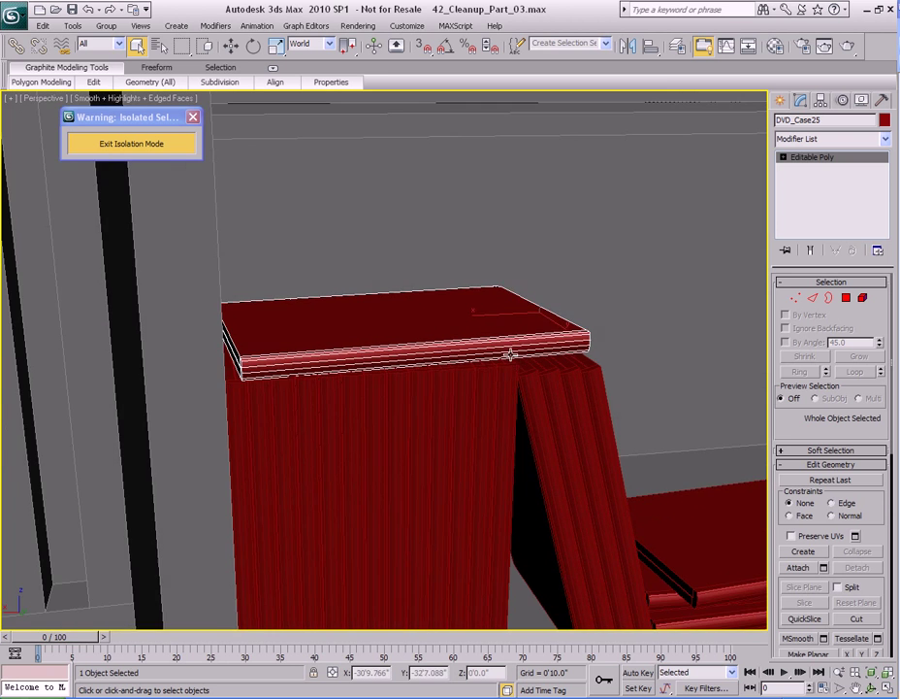
{"action": "middle_click_drag", "start_coordinate": [490, 345], "coordinate": [509, 341]}
{"action": "scroll", "coordinate": [469, 366], "scroll_direction": "up", "scroll_amount": 5}
{"action": "mouse_move", "coordinate": [582, 326]}
{"action": "middle_mouse_down"}
{"action": "mouse_move", "coordinate": [520, 357]}
{"action": "mouse_move", "coordinate": [569, 350]}
{"action": "mouse_move", "coordinate": [525, 351]}
{"action": "middle_mouse_up"}
{"action": "key", "text": "w"}
{"action": "left_click_drag", "start_coordinate": [593, 328], "coordinate": [593, 281], "text": "shift"}
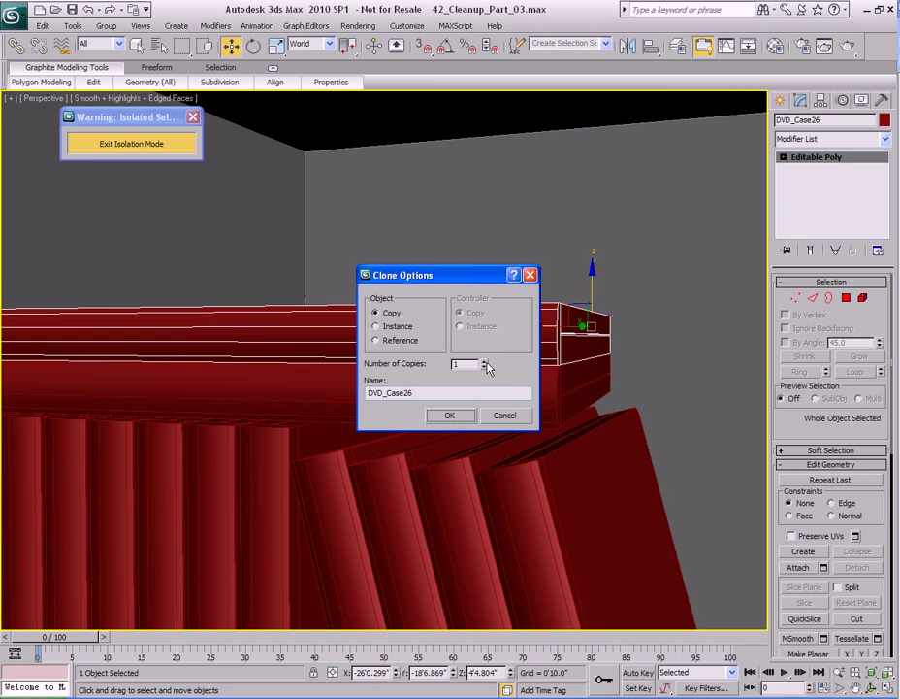
{"action": "left_click", "coordinate": [457, 421]}
Rotate the copied cases in the new stack slightly about their vertical axes so they lie unevenly.
{"action": "middle_click_drag", "start_coordinate": [304, 357], "coordinate": [503, 370]}
{"action": "scroll", "coordinate": [503, 370], "scroll_direction": "down", "scroll_amount": 4}
{"action": "middle_click_drag", "start_coordinate": [446, 393], "coordinate": [511, 381]}
{"action": "key", "text": "e"}
{"action": "left_click", "coordinate": [577, 391]}
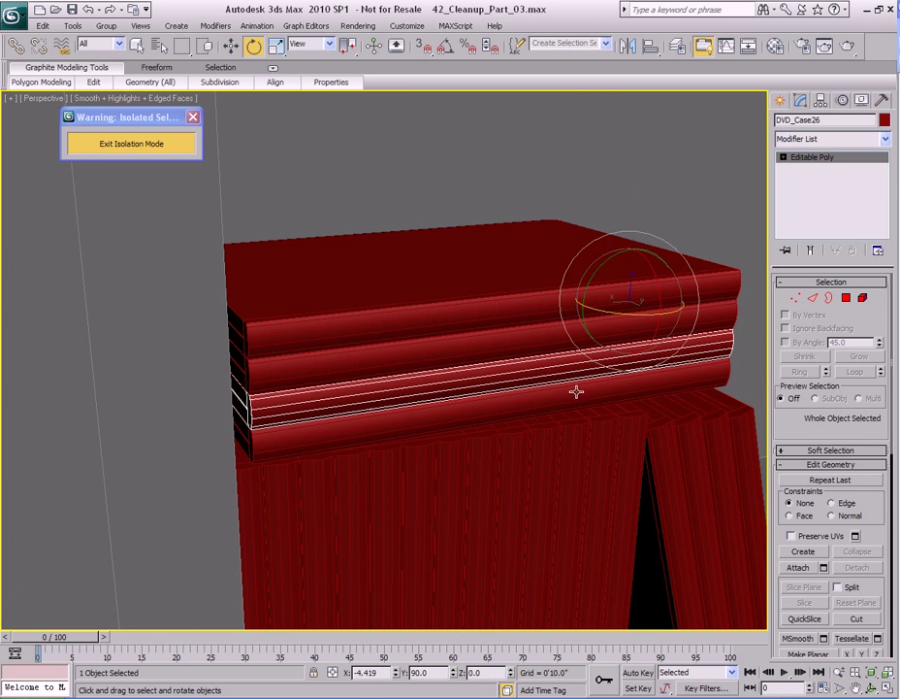
{"action": "left_click_drag", "start_coordinate": [625, 319], "coordinate": [621, 314]}
{"action": "left_click_drag", "start_coordinate": [515, 335], "coordinate": [497, 305]}
Render the perspective view to check the stack on top of the upright DVD cases, and close the render.
{"action": "scroll", "coordinate": [495, 308], "scroll_direction": "down", "scroll_amount": 4}
{"action": "middle_click_drag", "start_coordinate": [494, 374], "coordinate": [553, 346], "text": "alt"}
{"action": "key", "text": "q"}
{"action": "key", "text": "shift+q"}
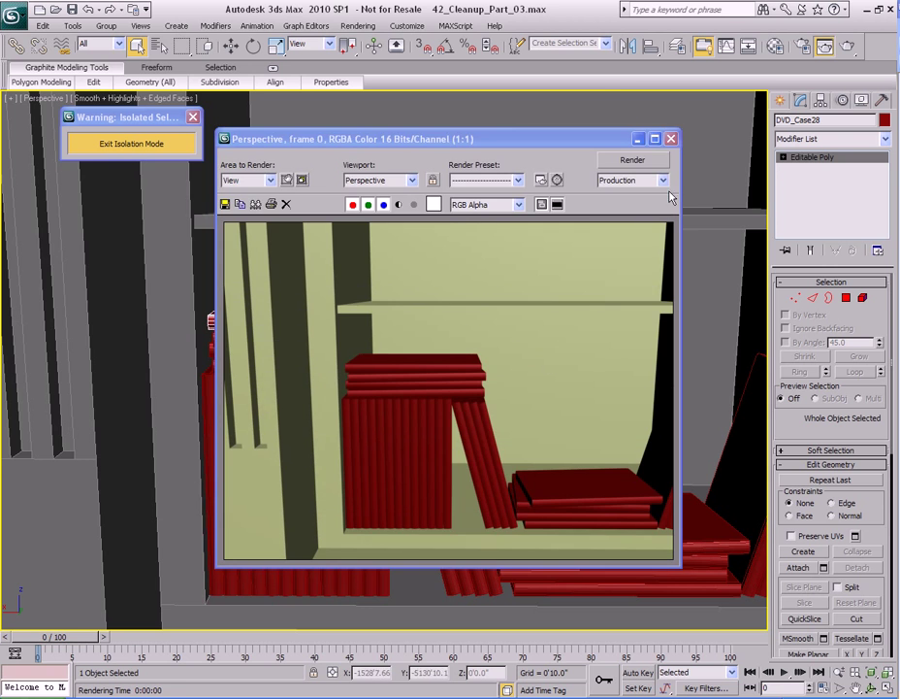
{"action": "left_click", "coordinate": [670, 139]}
Copy the four flat-stacked DVD cases from the lower compartment up onto the shelf above.
{"action": "scroll", "coordinate": [518, 352], "scroll_direction": "down", "scroll_amount": 5}
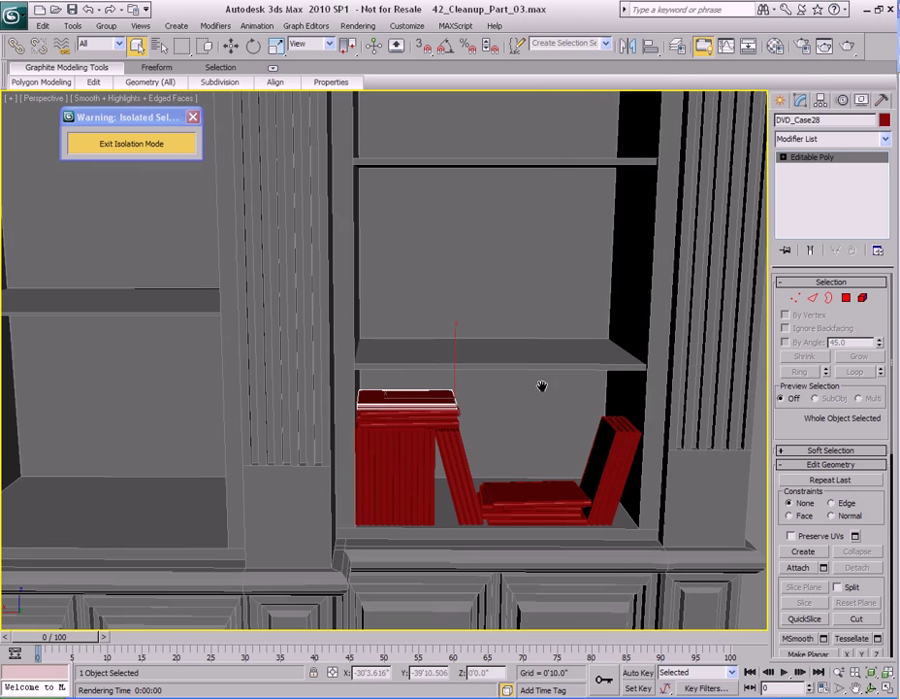
{"action": "scroll", "coordinate": [504, 378], "scroll_direction": "up", "scroll_amount": 6}
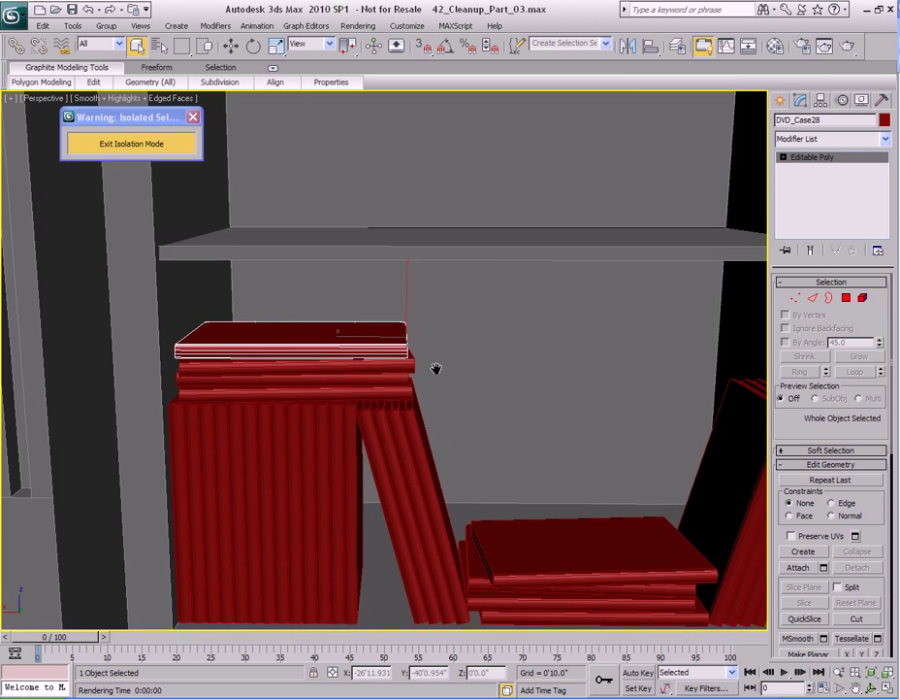
{"action": "mouse_move", "coordinate": [436, 368]}
{"action": "middle_mouse_down"}
{"action": "mouse_move", "coordinate": [490, 418]}
{"action": "mouse_move", "coordinate": [439, 347]}
{"action": "middle_mouse_up"}
{"action": "middle_click_drag", "start_coordinate": [576, 523], "coordinate": [443, 439]}
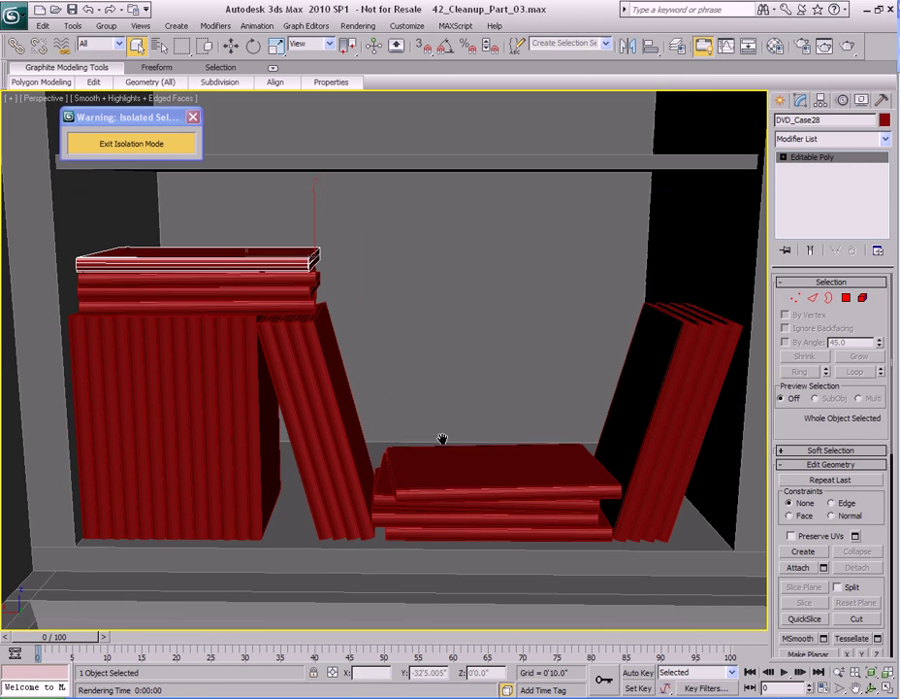
{"action": "left_click_drag", "start_coordinate": [522, 520], "coordinate": [546, 461]}
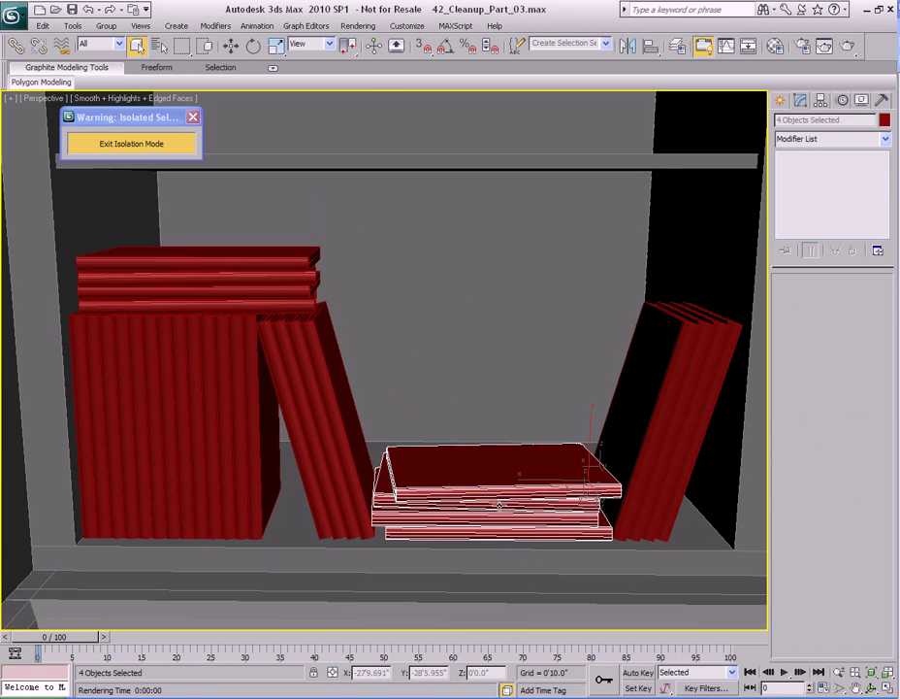
{"action": "middle_click_drag", "start_coordinate": [634, 455], "coordinate": [624, 499]}
{"action": "key", "text": "w"}
{"action": "mouse_move", "coordinate": [479, 485]}
{"action": "left_mouse_down", "text": "shift"}
{"action": "mouse_move", "coordinate": [484, 231]}
{"action": "mouse_move", "coordinate": [498, 181]}
{"action": "left_mouse_up", "text": "shift"}
{"action": "left_click", "coordinate": [453, 415]}
{"action": "middle_click_drag", "start_coordinate": [430, 266], "coordinate": [458, 398]}
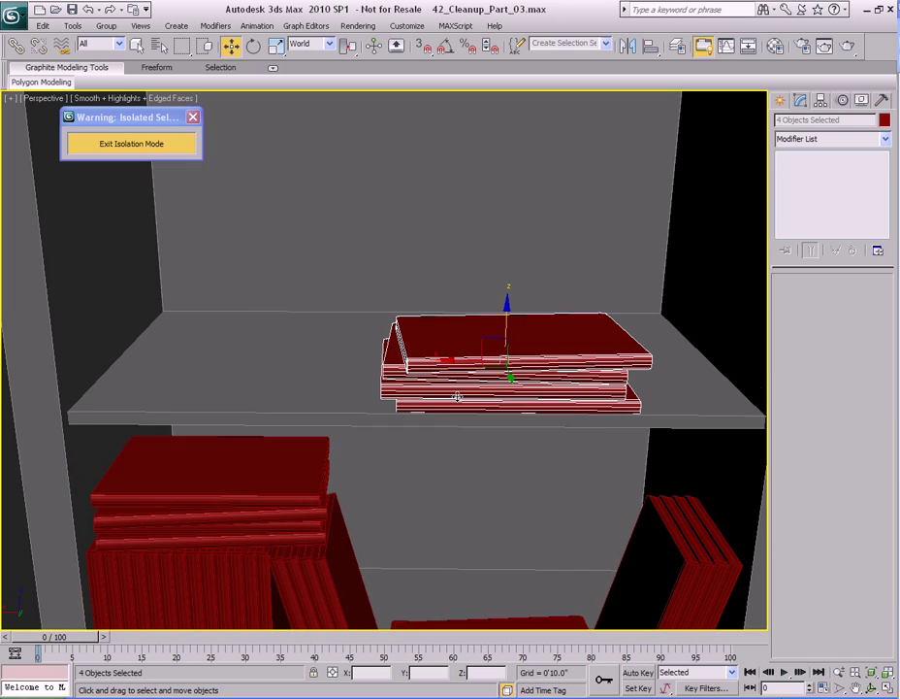
Mirror the copied stack across the XY axis without cloning.
{"action": "left_click", "coordinate": [629, 50]}
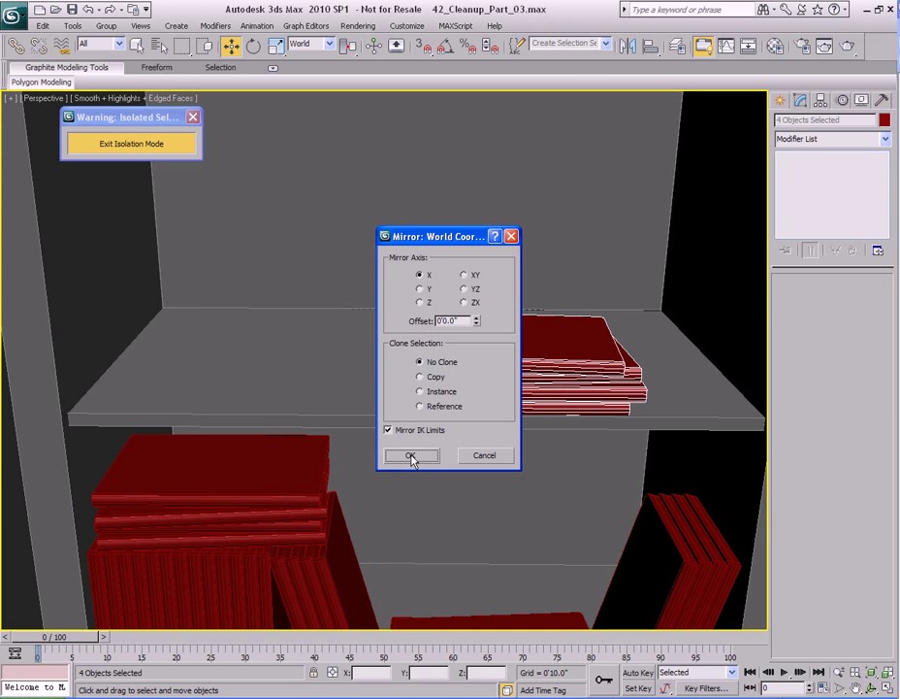
{"action": "left_click", "coordinate": [463, 276]}
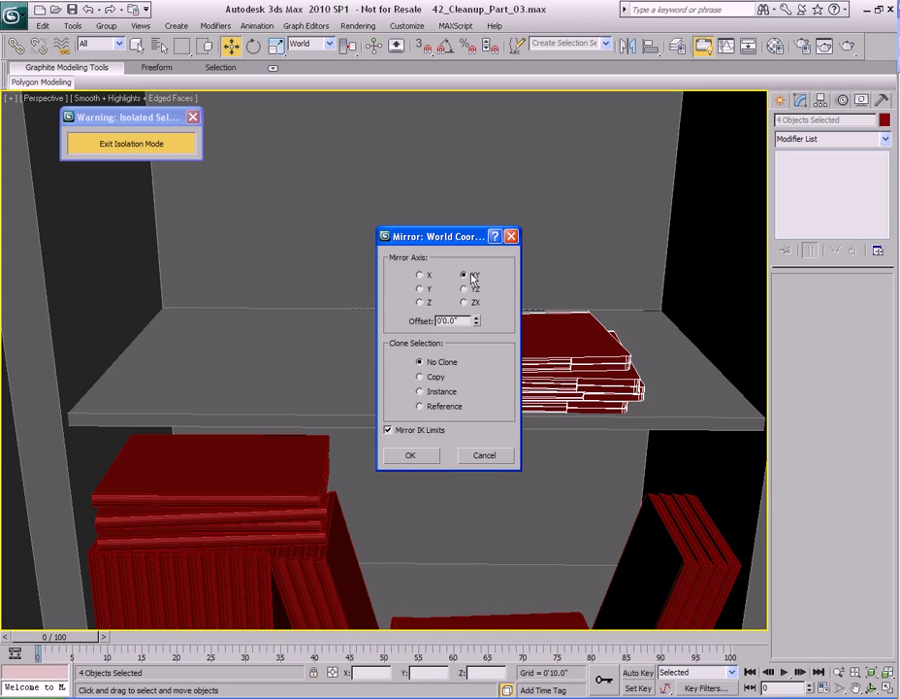
{"action": "left_click", "coordinate": [411, 456]}
Slide the mirrored stack along X to the shelf's other end and adjust its height so it rests on the shelf.
{"action": "middle_click_drag", "start_coordinate": [412, 462], "coordinate": [540, 463]}
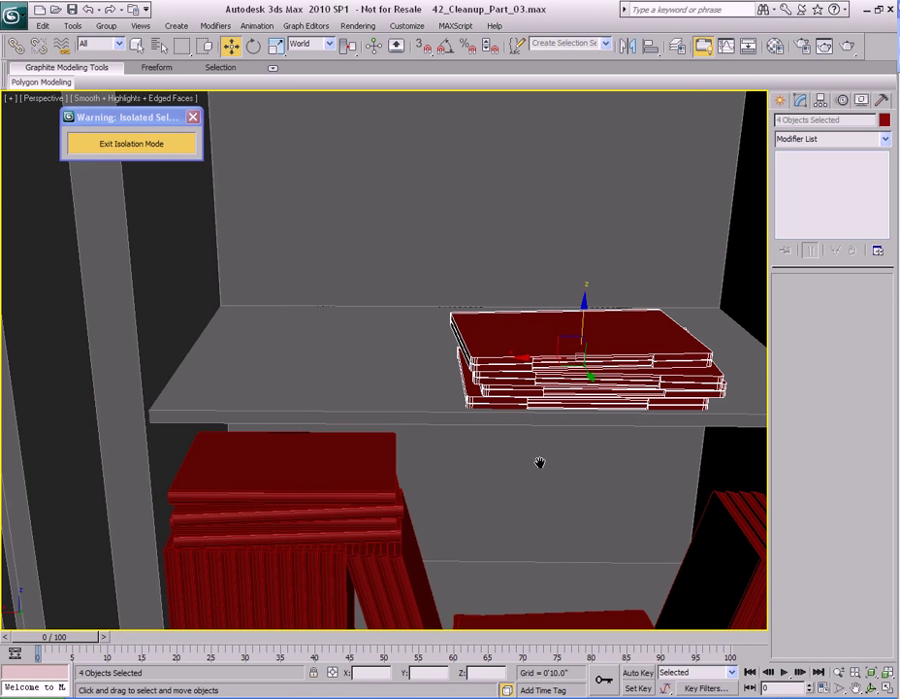
{"action": "middle_click_drag", "start_coordinate": [562, 360], "coordinate": [305, 362]}
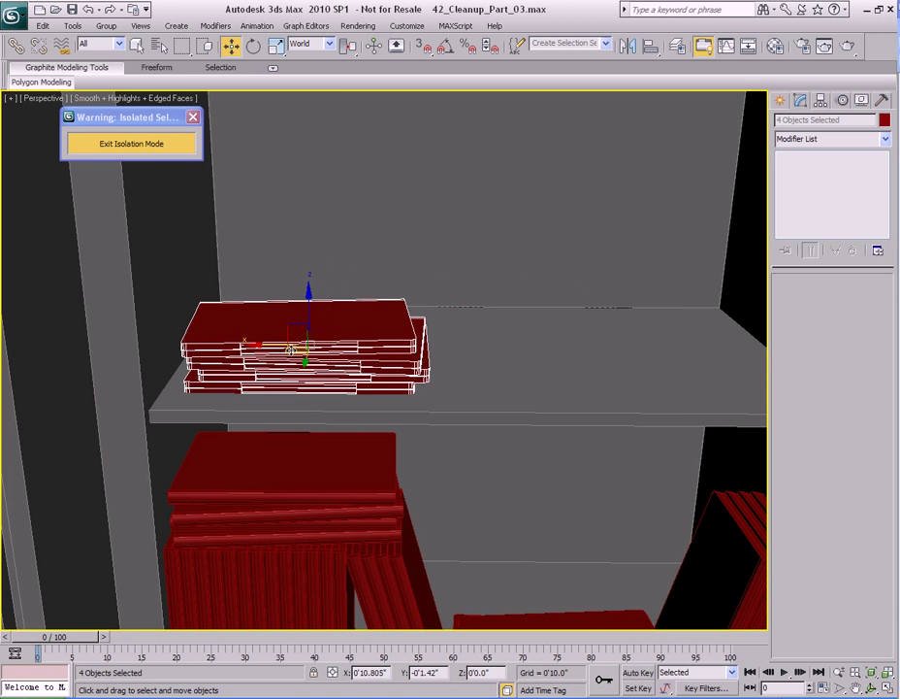
{"action": "scroll", "coordinate": [400, 388], "scroll_direction": "up", "scroll_amount": 5}
{"action": "middle_click_drag", "start_coordinate": [424, 411], "coordinate": [403, 373], "text": "alt"}
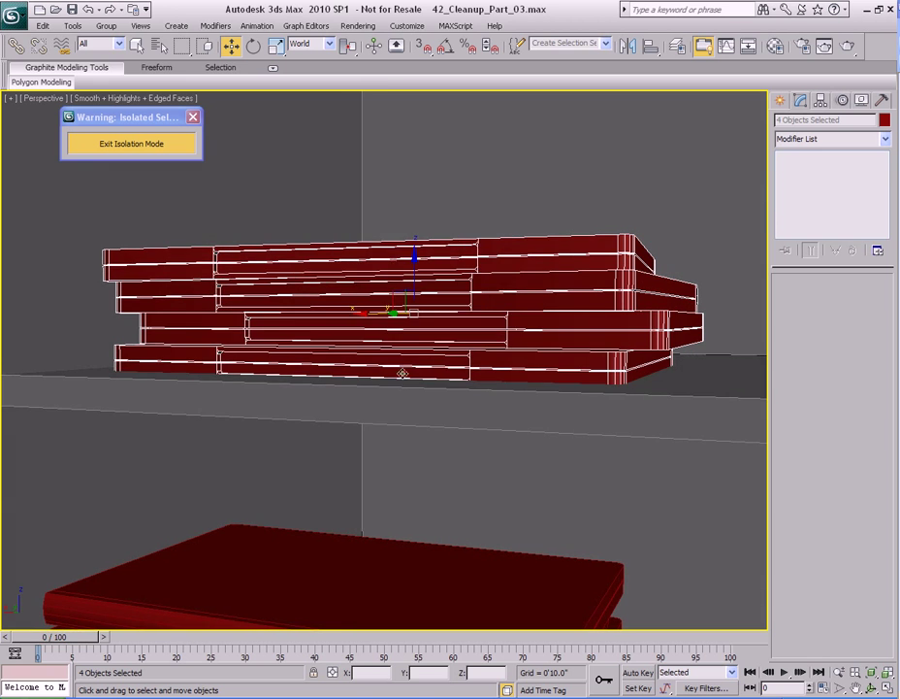
{"action": "left_click_drag", "start_coordinate": [415, 257], "coordinate": [414, 253]}
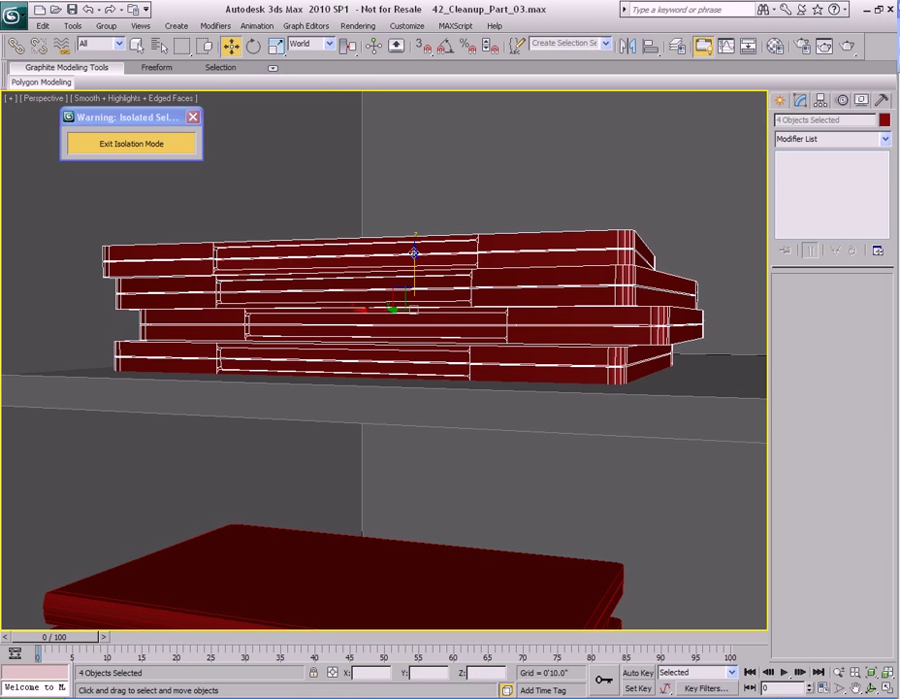
{"action": "middle_click_drag", "start_coordinate": [408, 289], "coordinate": [405, 283], "text": "alt"}
{"action": "left_click_drag", "start_coordinate": [417, 254], "coordinate": [416, 254]}
{"action": "middle_click_drag", "start_coordinate": [415, 254], "coordinate": [439, 333], "text": "alt"}
{"action": "scroll", "coordinate": [440, 333], "scroll_direction": "up", "scroll_amount": 3}
{"action": "left_click_drag", "start_coordinate": [494, 294], "coordinate": [469, 295]}
Render the perspective view to check the mirrored stack on the upper shelf, and close the render.
{"action": "mouse_move", "coordinate": [465, 340]}
{"action": "middle_mouse_down", "text": "alt"}
{"action": "mouse_move", "coordinate": [458, 332]}
{"action": "mouse_move", "coordinate": [452, 342]}
{"action": "mouse_move", "coordinate": [459, 334]}
{"action": "middle_mouse_up", "text": "alt"}
{"action": "scroll", "coordinate": [456, 335], "scroll_direction": "down", "scroll_amount": 3}
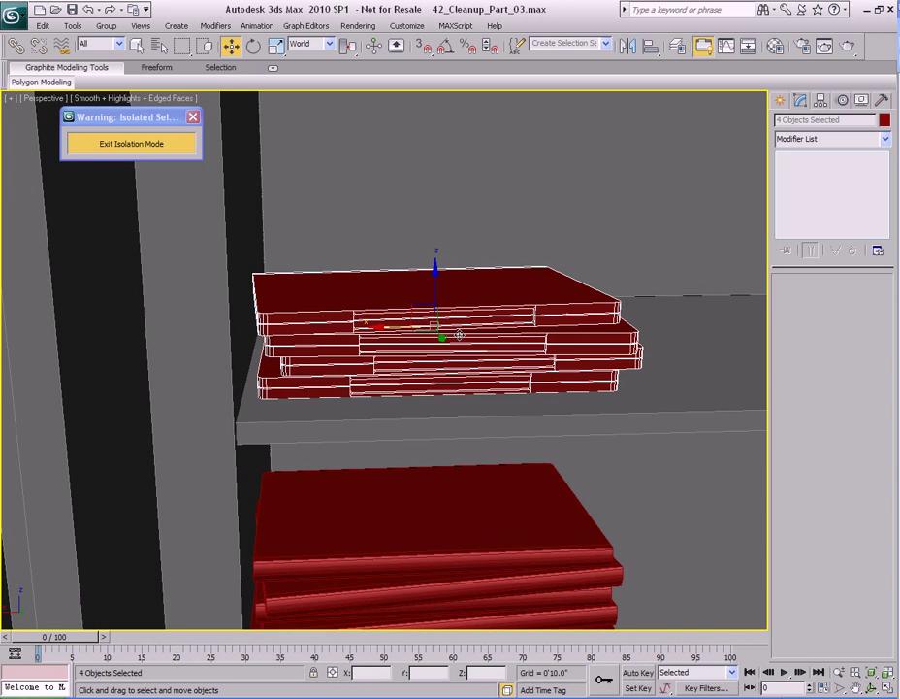
{"action": "key", "text": "shift+q"}
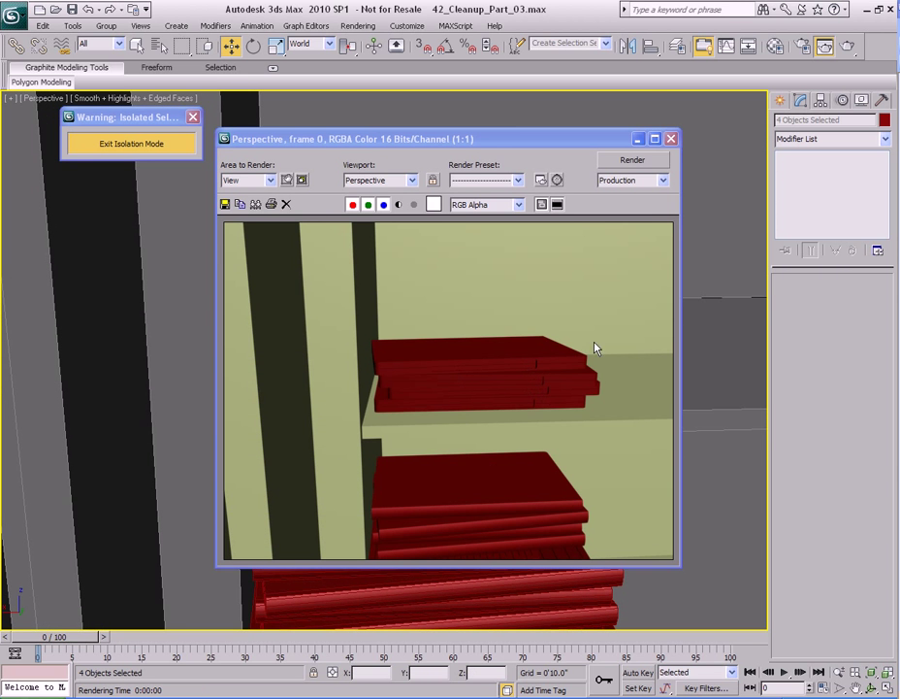
{"action": "left_click", "coordinate": [670, 139]}
Mirror the second case from the top of the upper shelf's stack across XY, without cloning, so its spine faces forward.
{"action": "middle_click_drag", "start_coordinate": [475, 318], "coordinate": [675, 84], "text": "alt"}
{"action": "scroll", "coordinate": [505, 328], "scroll_direction": "down", "scroll_amount": 3}
{"action": "scroll", "coordinate": [506, 338], "scroll_direction": "up", "scroll_amount": 3}
{"action": "key", "text": "q"}
{"action": "left_click", "coordinate": [517, 335]}
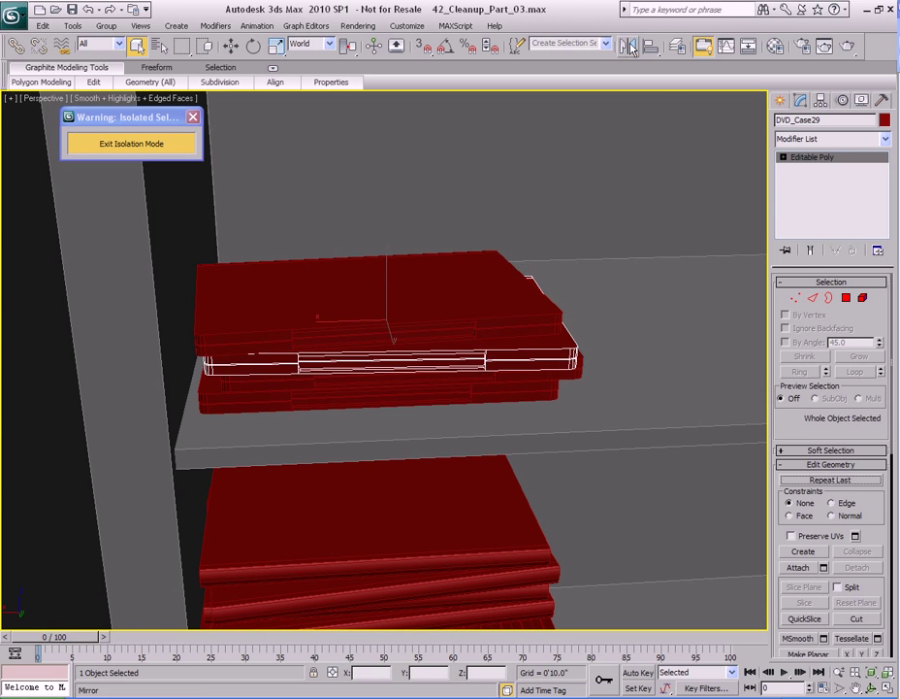
{"action": "left_click", "coordinate": [629, 46]}
{"action": "left_click_drag", "start_coordinate": [461, 245], "coordinate": [678, 147]}
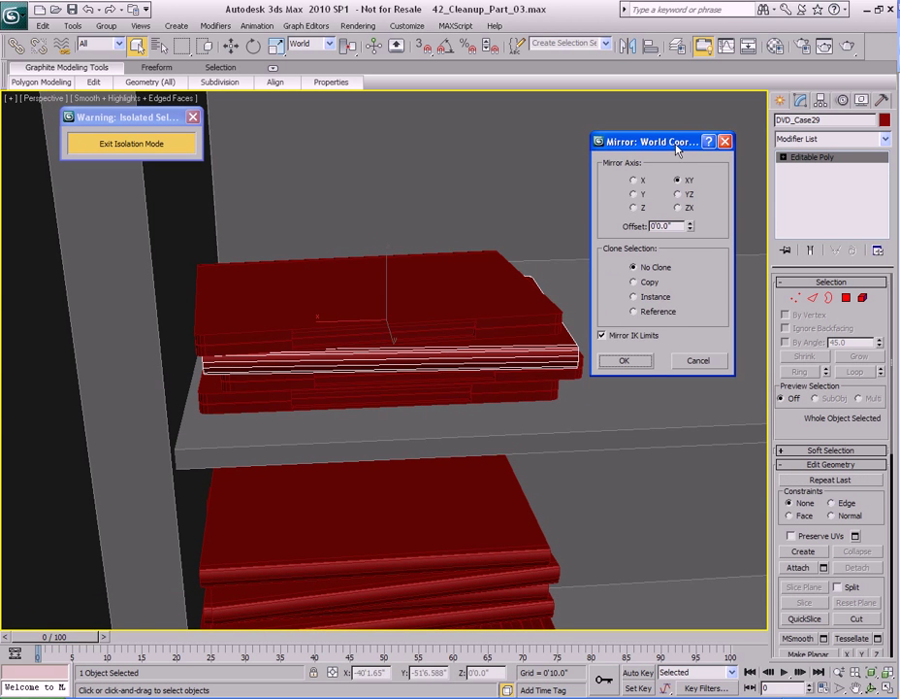
{"action": "left_click", "coordinate": [635, 361]}
Mirror the second leaning DVD case from the upright row about the Y axis, without cloning, so its spine faces the back.
{"action": "middle_click_drag", "start_coordinate": [527, 368], "coordinate": [444, 246]}
{"action": "scroll", "coordinate": [456, 252], "scroll_direction": "down", "scroll_amount": 4}
{"action": "middle_click_drag", "start_coordinate": [587, 335], "coordinate": [510, 210]}
{"action": "scroll", "coordinate": [553, 332], "scroll_direction": "up", "scroll_amount": 3}
{"action": "mouse_move", "coordinate": [552, 332]}
{"action": "middle_mouse_down", "text": "alt"}
{"action": "mouse_move", "coordinate": [515, 347]}
{"action": "mouse_move", "coordinate": [543, 347]}
{"action": "middle_mouse_up", "text": "alt"}
{"action": "middle_click_drag", "start_coordinate": [316, 336], "coordinate": [416, 340]}
{"action": "left_click", "coordinate": [418, 297]}
{"action": "middle_click_drag", "start_coordinate": [478, 321], "coordinate": [434, 323]}
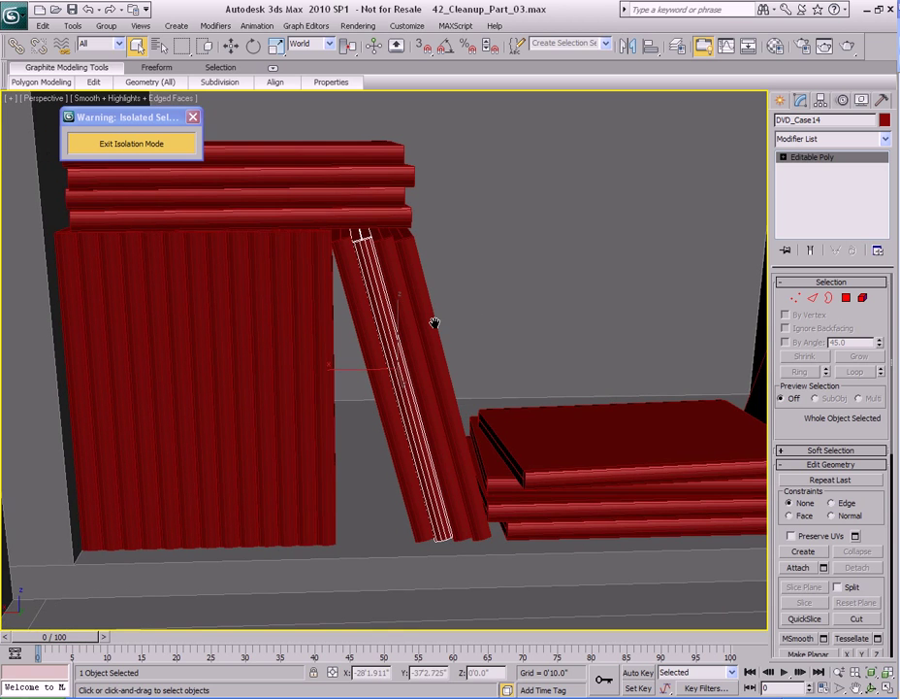
{"action": "left_click", "coordinate": [628, 46]}
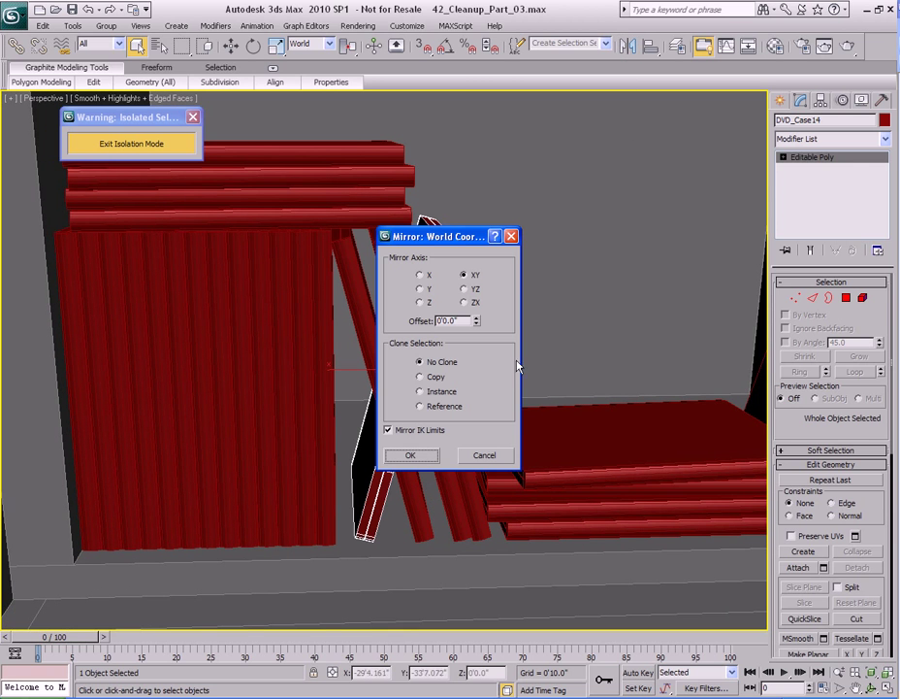
{"action": "left_click", "coordinate": [420, 290]}
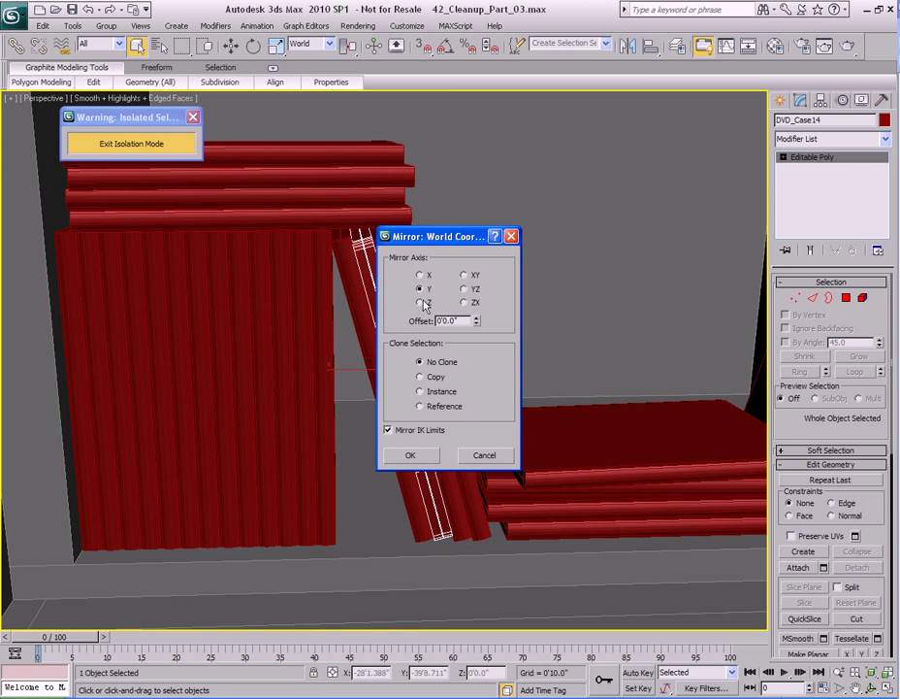
{"action": "left_click_drag", "start_coordinate": [444, 250], "coordinate": [613, 227]}
{"action": "left_click", "coordinate": [571, 434]}
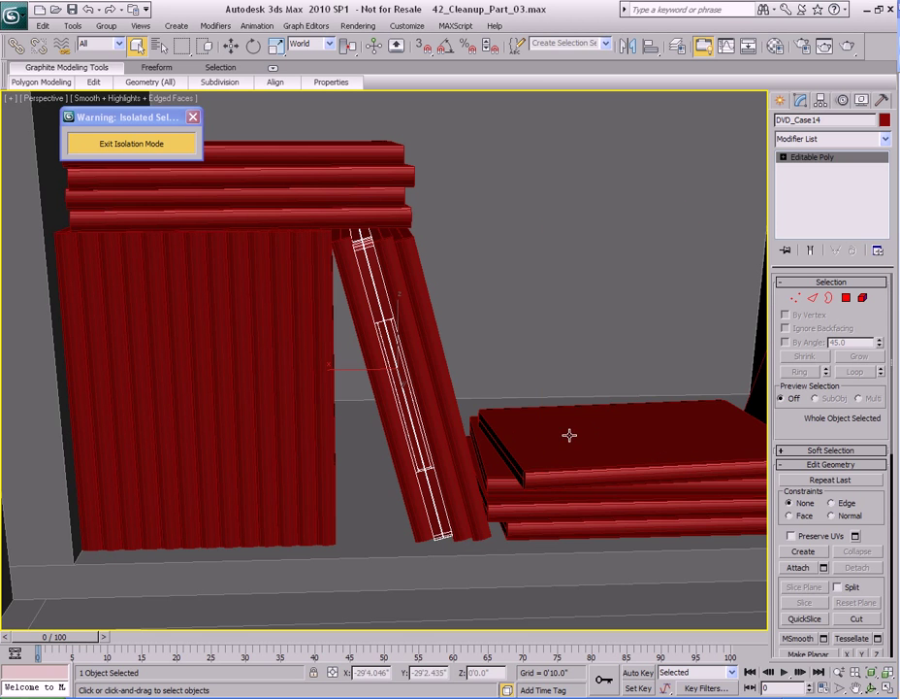
Render the perspective view to check the reversed leaning case, and close the render.
{"action": "key", "text": "shift+q"}
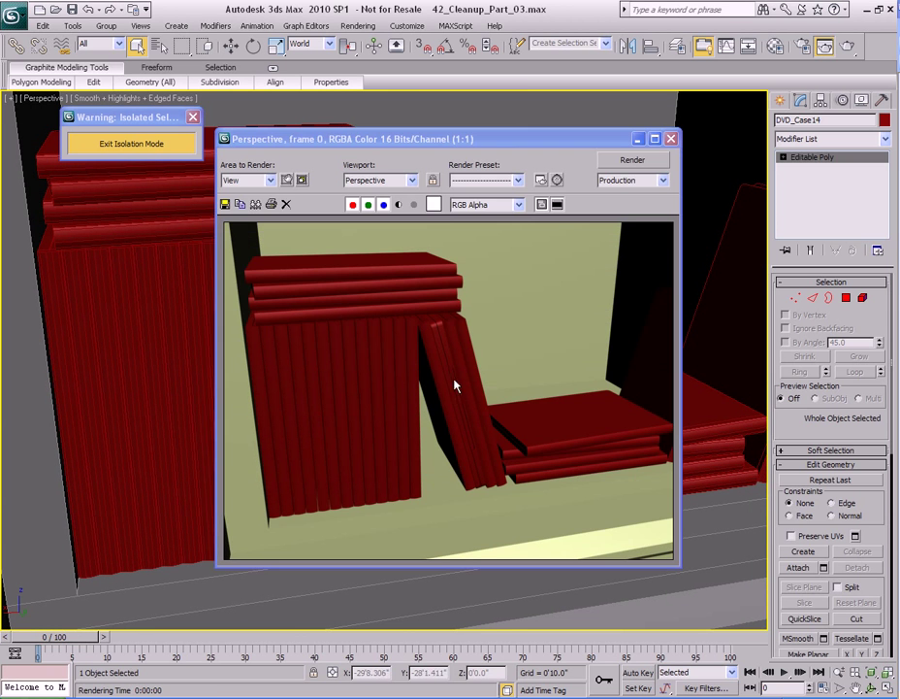
{"action": "left_click", "coordinate": [670, 139]}
Mirror the first and third cases of the separate leaning group about the Y axis, without cloning, so their spines face the back.
{"action": "middle_click_drag", "start_coordinate": [310, 427], "coordinate": [503, 258], "text": "alt"}
{"action": "scroll", "coordinate": [535, 407], "scroll_direction": "up", "scroll_amount": 3}
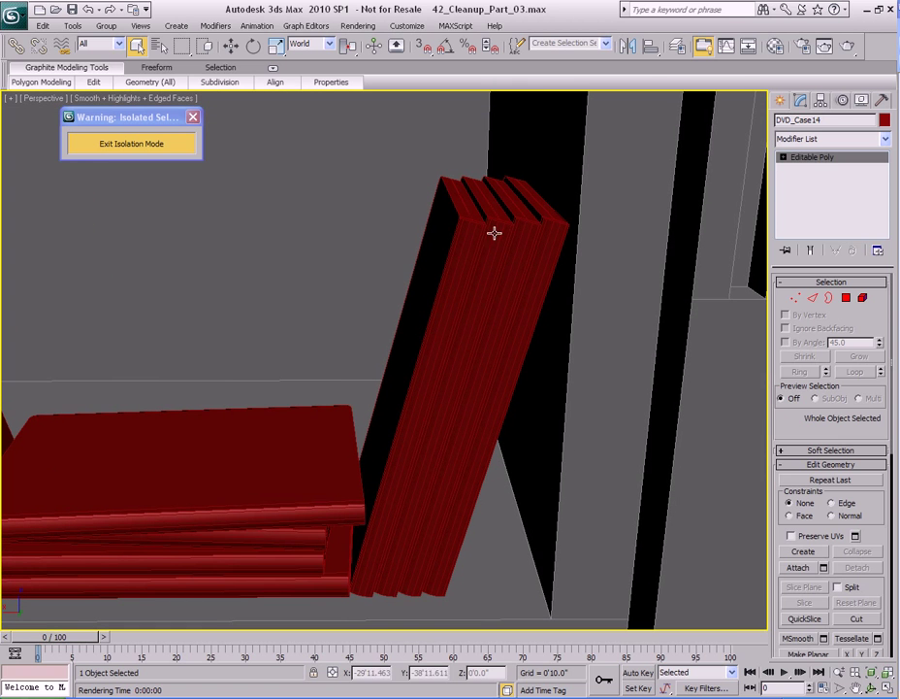
{"action": "left_click", "coordinate": [494, 233]}
{"action": "left_click", "coordinate": [485, 346], "text": "ctrl"}
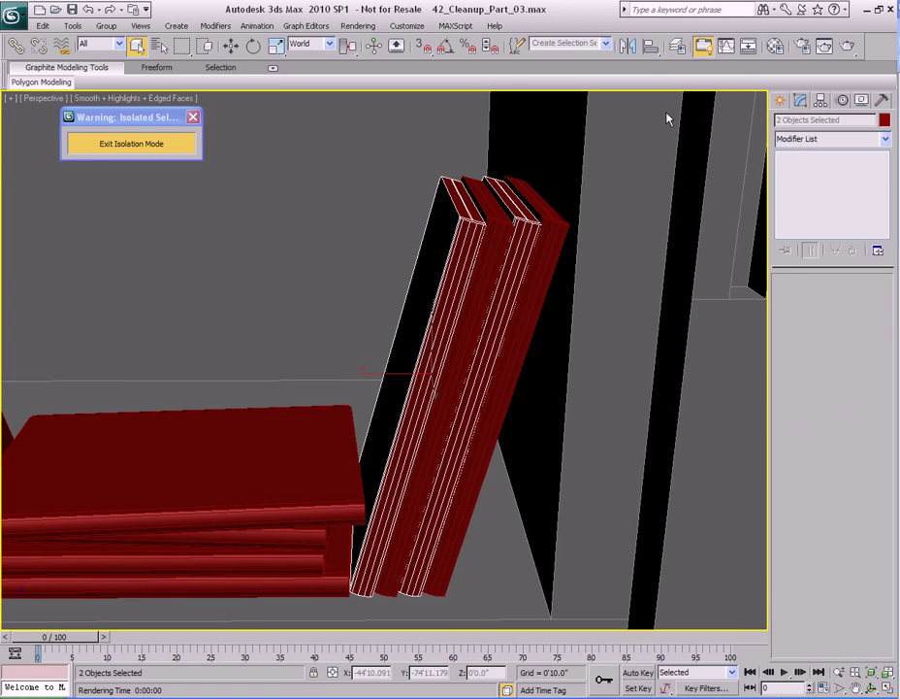
{"action": "left_click", "coordinate": [628, 47]}
{"action": "left_click_drag", "start_coordinate": [474, 238], "coordinate": [321, 219]}
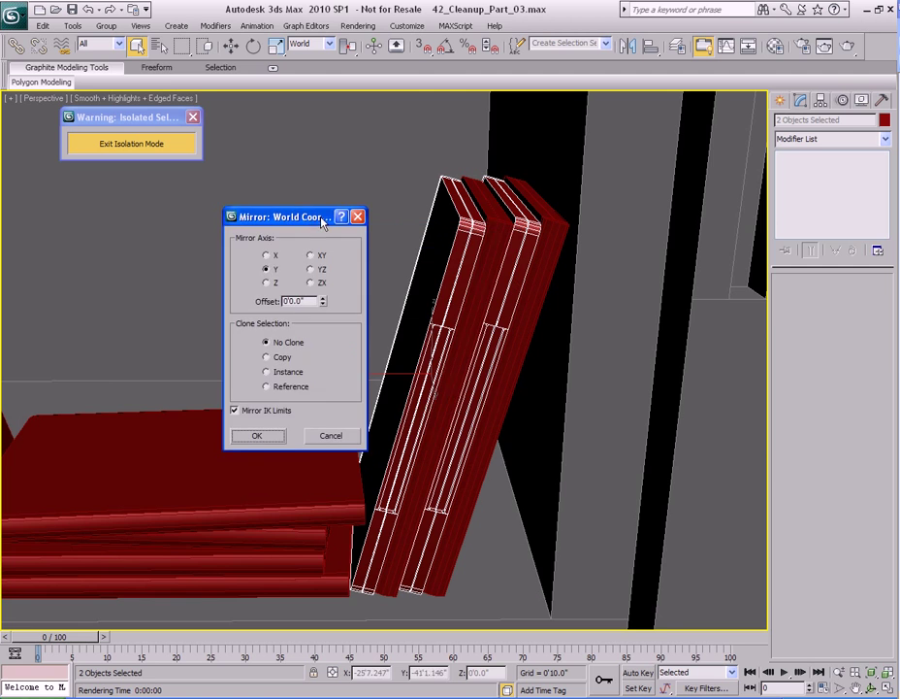
{"action": "left_click", "coordinate": [258, 437]}
{"action": "scroll", "coordinate": [392, 428], "scroll_direction": "down", "scroll_amount": 6}
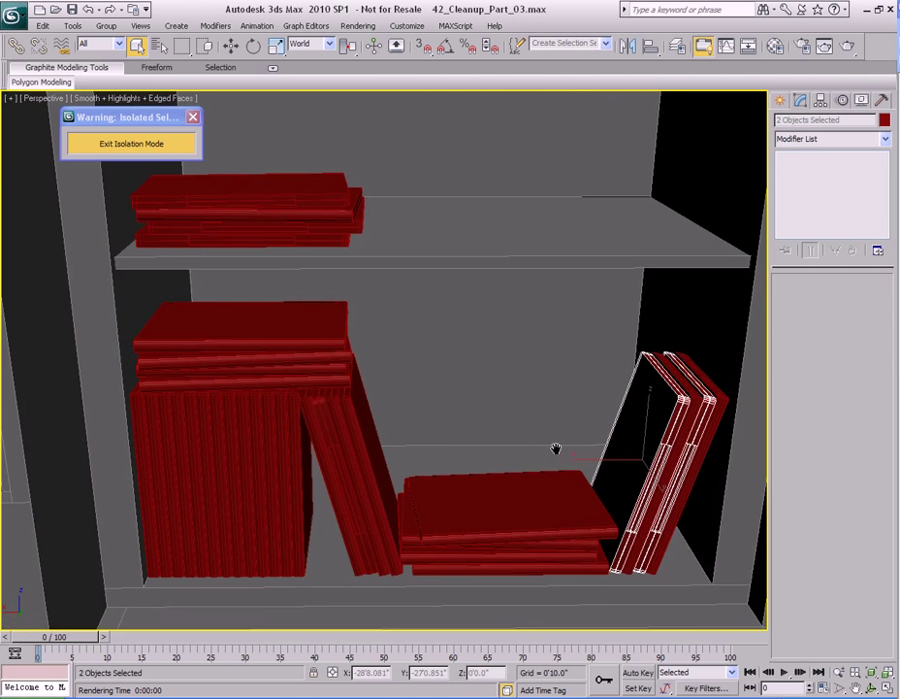
Mirror the second case from the top of the lower shelf's flat stack about the Y axis, without cloning.
{"action": "scroll", "coordinate": [512, 445], "scroll_direction": "up", "scroll_amount": 8}
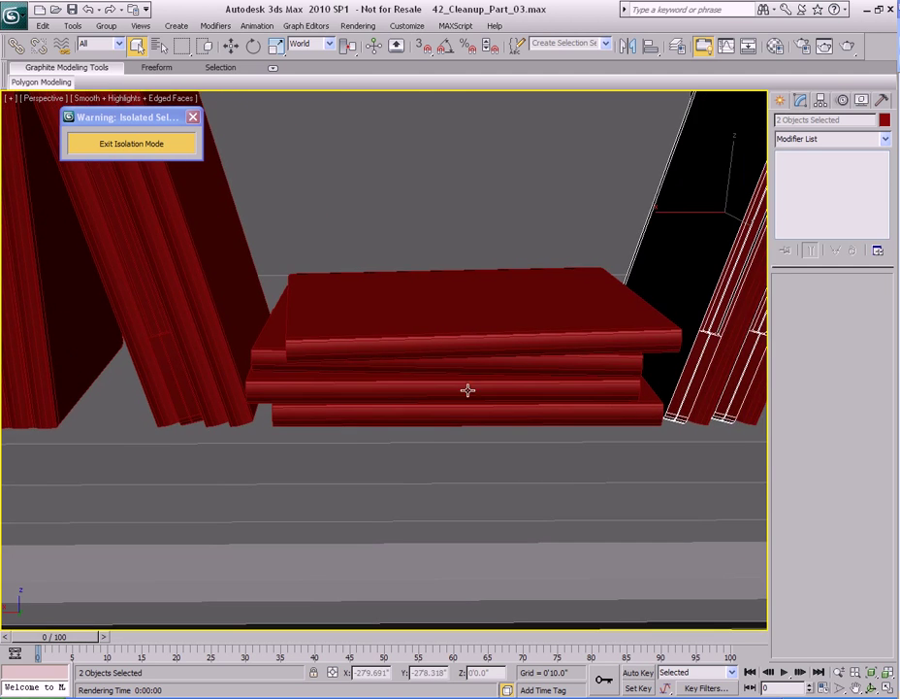
{"action": "left_click", "coordinate": [539, 366]}
{"action": "left_click", "coordinate": [628, 47]}
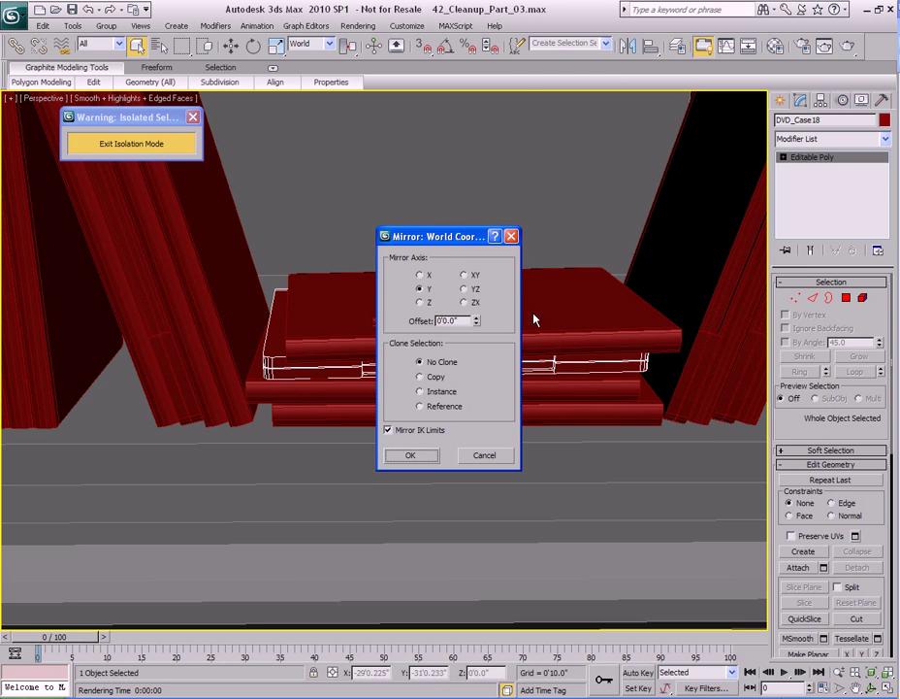
{"action": "left_click", "coordinate": [410, 456]}
Rotate the top case of the lower shelf's flat stack slightly about its vertical axis.
{"action": "middle_click_drag", "start_coordinate": [525, 400], "coordinate": [568, 411], "text": "alt"}
{"action": "key", "text": "e"}
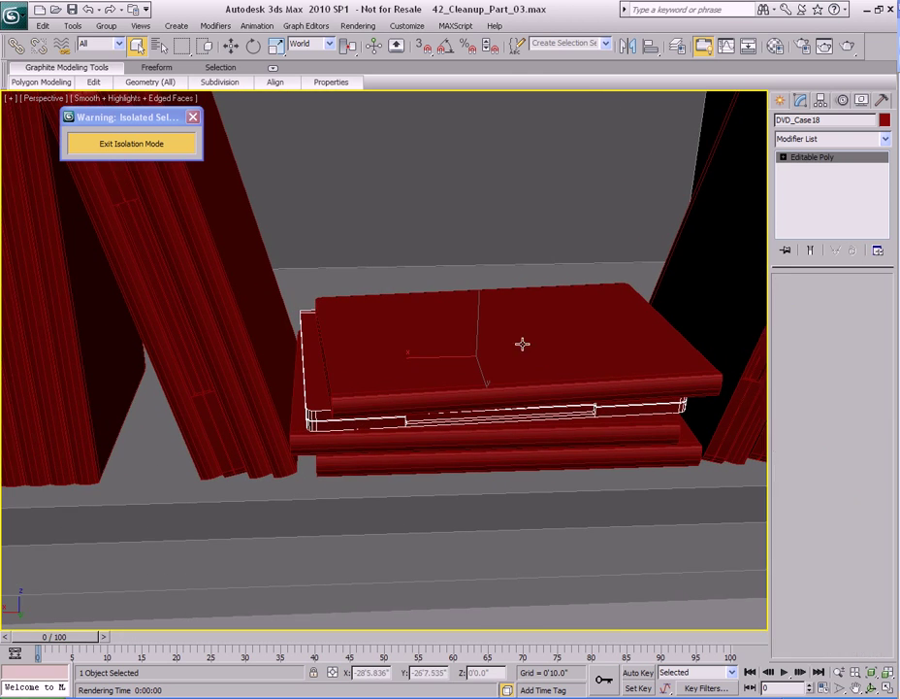
{"action": "left_click", "coordinate": [532, 402]}
{"action": "left_click_drag", "start_coordinate": [653, 350], "coordinate": [643, 349]}
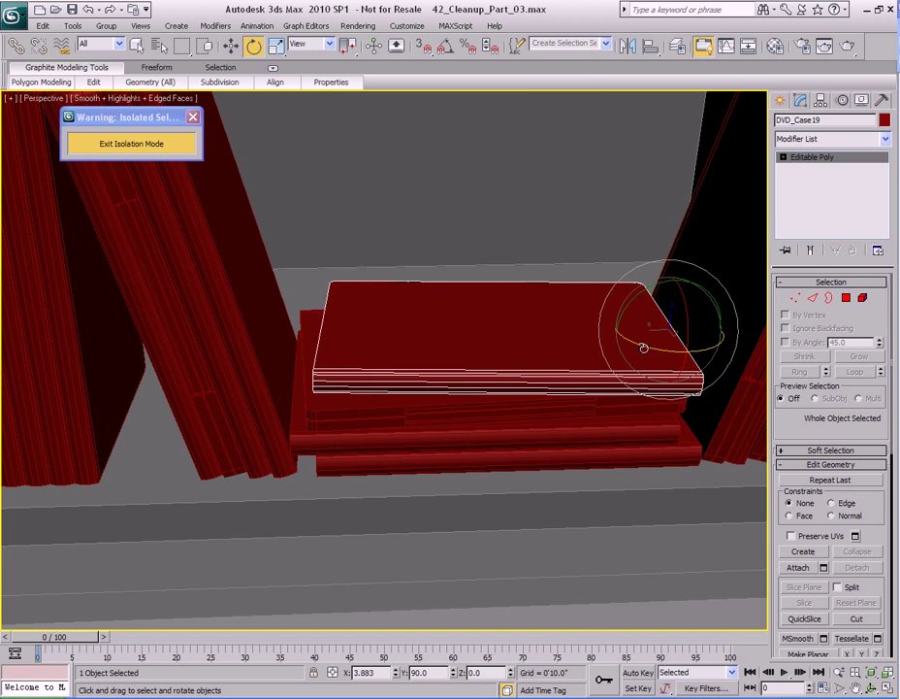
Render the perspective view to check the lower shelf's stack and leaning cases, and close the render.
{"action": "key", "text": "q"}
{"action": "scroll", "coordinate": [509, 383], "scroll_direction": "down", "scroll_amount": 5}
{"action": "middle_click_drag", "start_coordinate": [508, 382], "coordinate": [533, 401]}
{"action": "scroll", "coordinate": [543, 398], "scroll_direction": "up", "scroll_amount": 3}
{"action": "key", "text": "shift+q"}
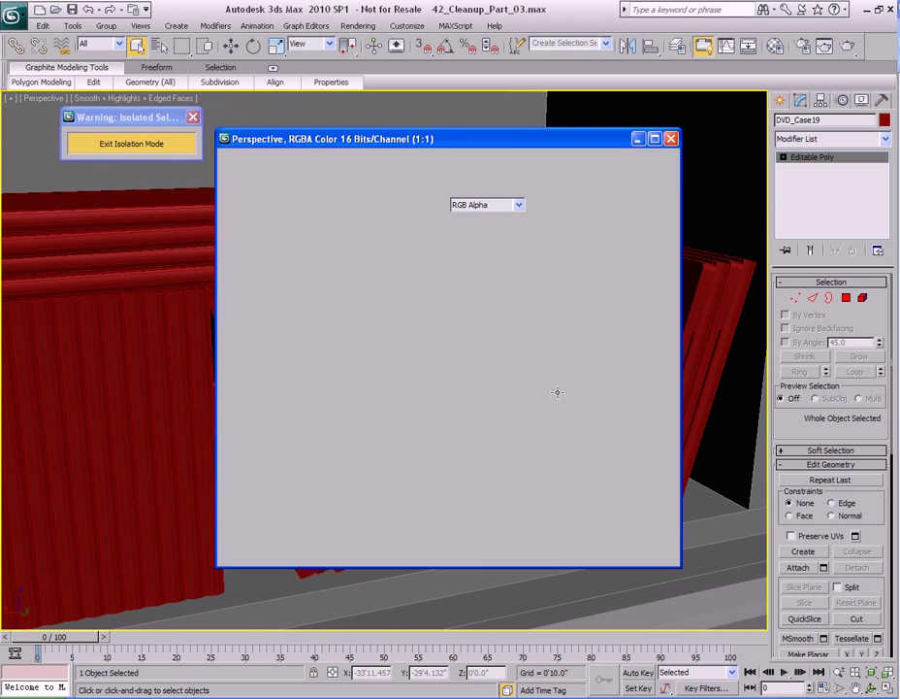
{"action": "left_click", "coordinate": [670, 138]}
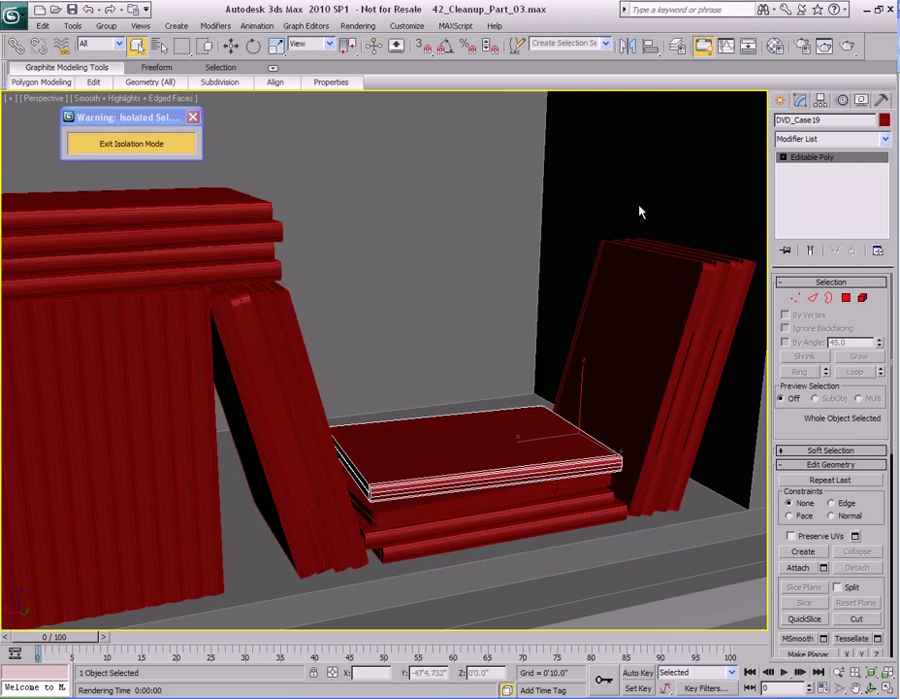
Shift the fourth, first and sixth cases of the upright row slightly along Y to make their spines uneven.
{"action": "scroll", "coordinate": [388, 466], "scroll_direction": "up", "scroll_amount": 5}
{"action": "middle_click_drag", "start_coordinate": [423, 423], "coordinate": [411, 479]}
{"action": "left_click", "coordinate": [388, 342]}
{"action": "scroll", "coordinate": [426, 388], "scroll_direction": "up", "scroll_amount": 5}
{"action": "key", "text": "w"}
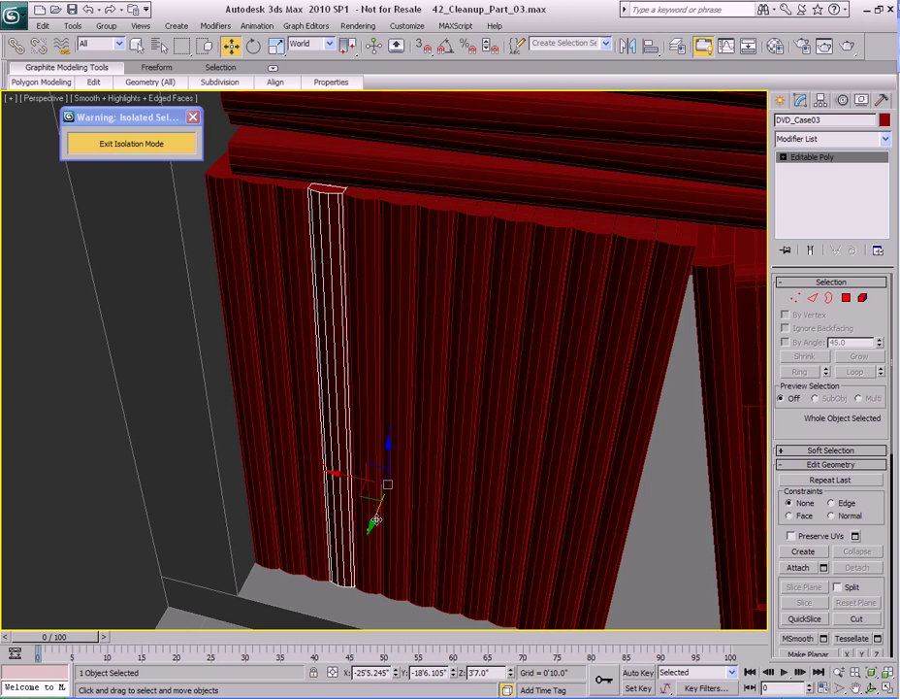
{"action": "left_click_drag", "start_coordinate": [375, 520], "coordinate": [381, 513]}
{"action": "left_click", "coordinate": [262, 458]}
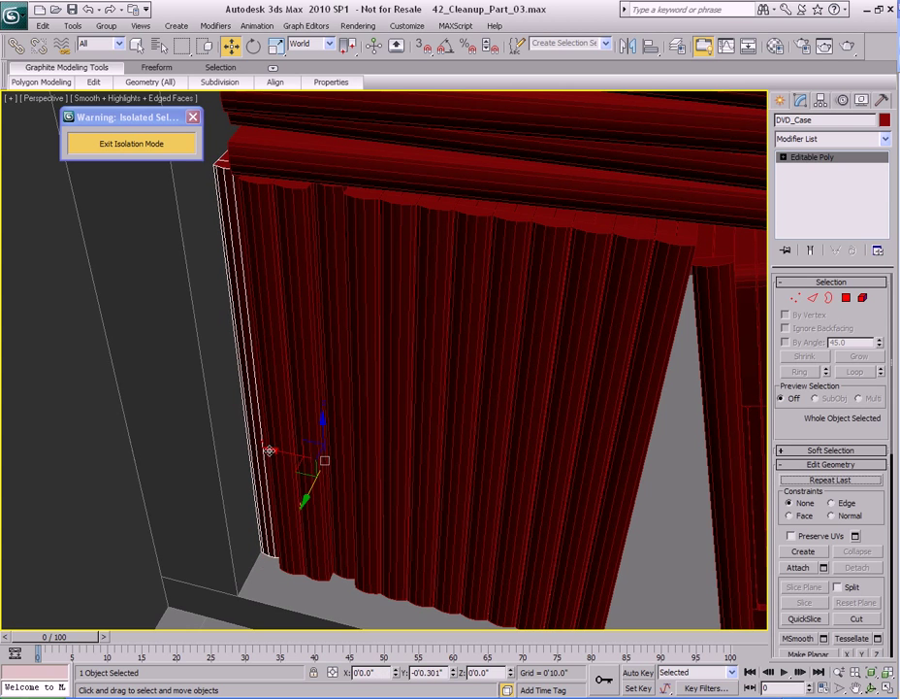
{"action": "left_click", "coordinate": [393, 484]}
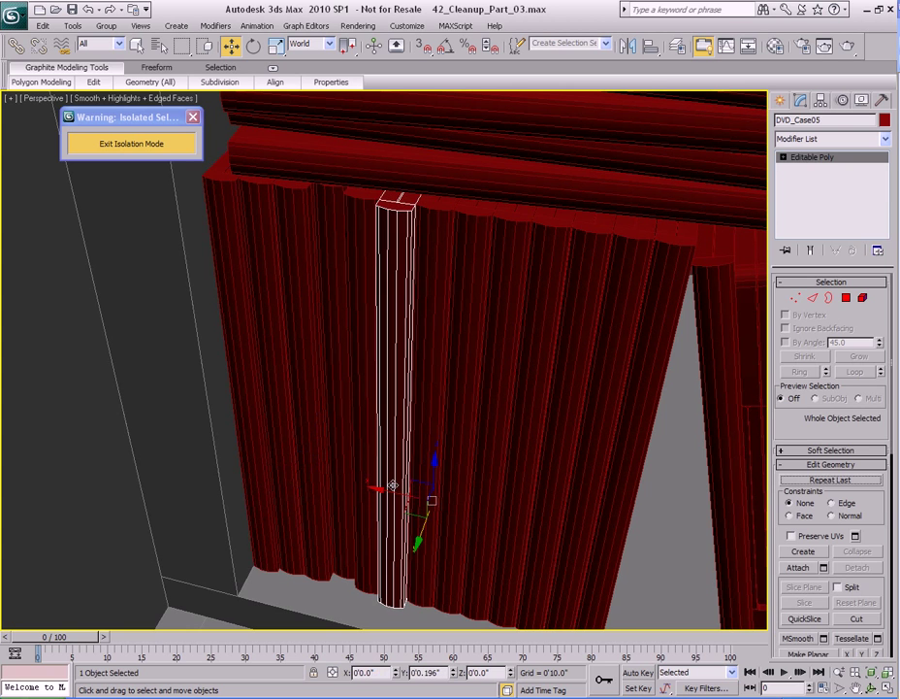
Stagger more cases of the upright row slightly along Y, including the tenth, twelfth and third.
{"action": "left_click", "coordinate": [464, 480]}
{"action": "middle_click_drag", "start_coordinate": [466, 482], "coordinate": [476, 427], "text": "alt"}
{"action": "left_click", "coordinate": [449, 438]}
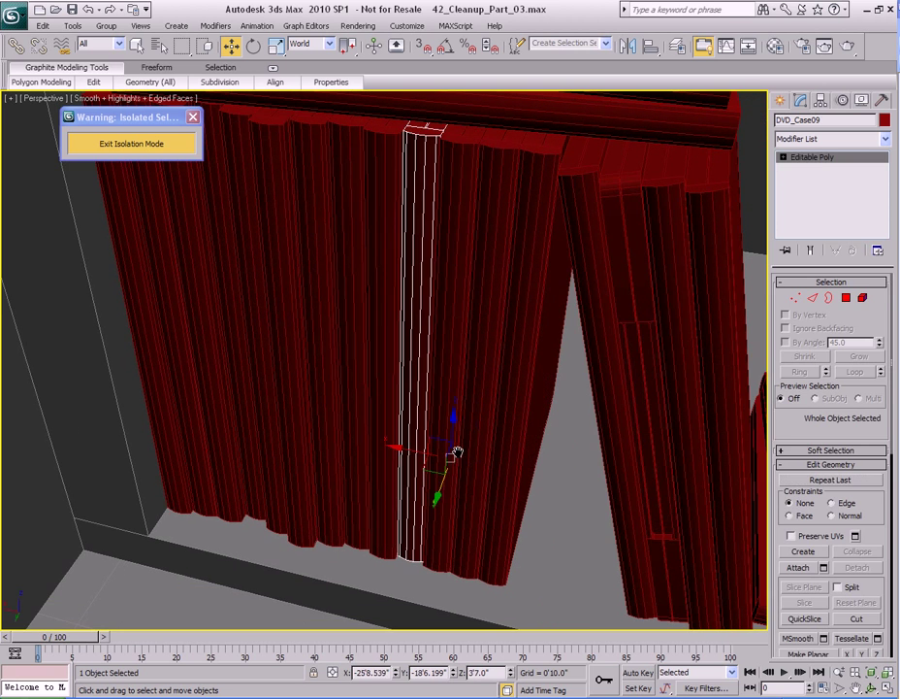
{"action": "left_click", "coordinate": [478, 425]}
{"action": "middle_click_drag", "start_coordinate": [337, 460], "coordinate": [383, 473], "text": "alt"}
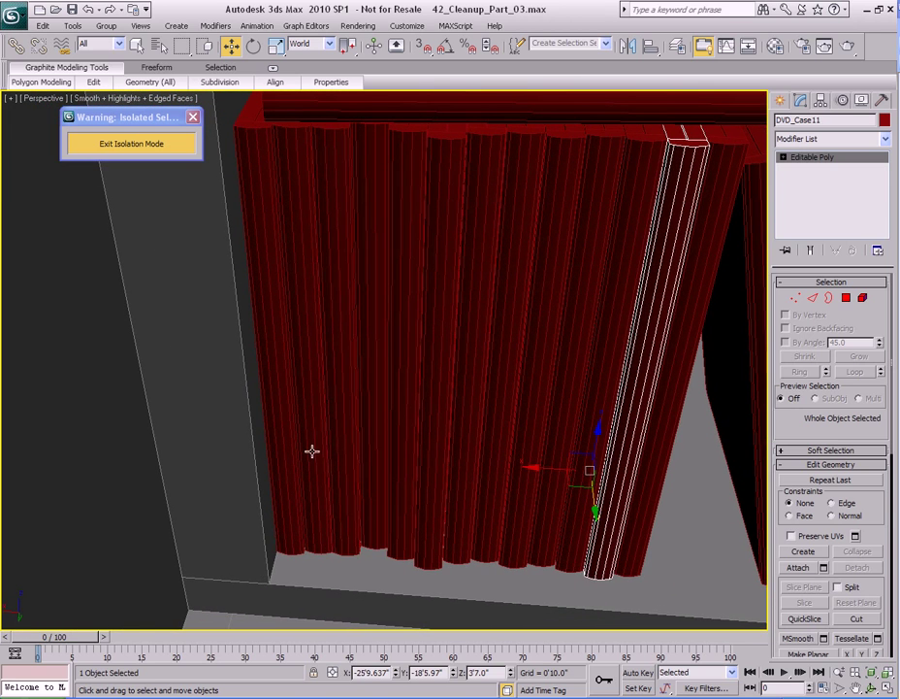
{"action": "left_click", "coordinate": [347, 445]}
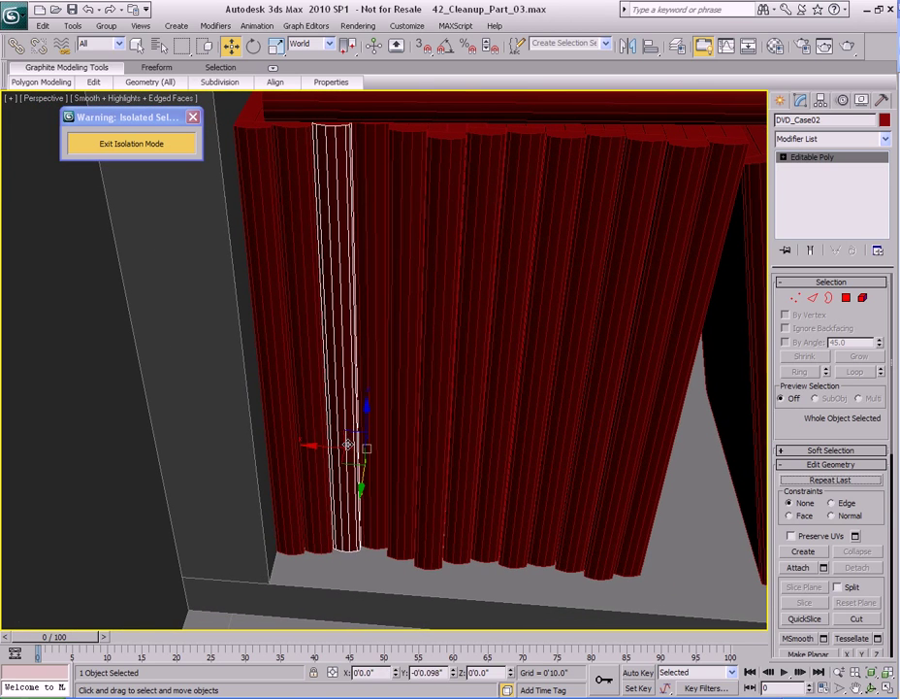
Render the perspective view to check the staggered upright row, and close the render.
{"action": "scroll", "coordinate": [485, 460], "scroll_direction": "down", "scroll_amount": 2}
{"action": "middle_click_drag", "start_coordinate": [485, 460], "coordinate": [388, 466]}
{"action": "key", "text": "shift+q"}
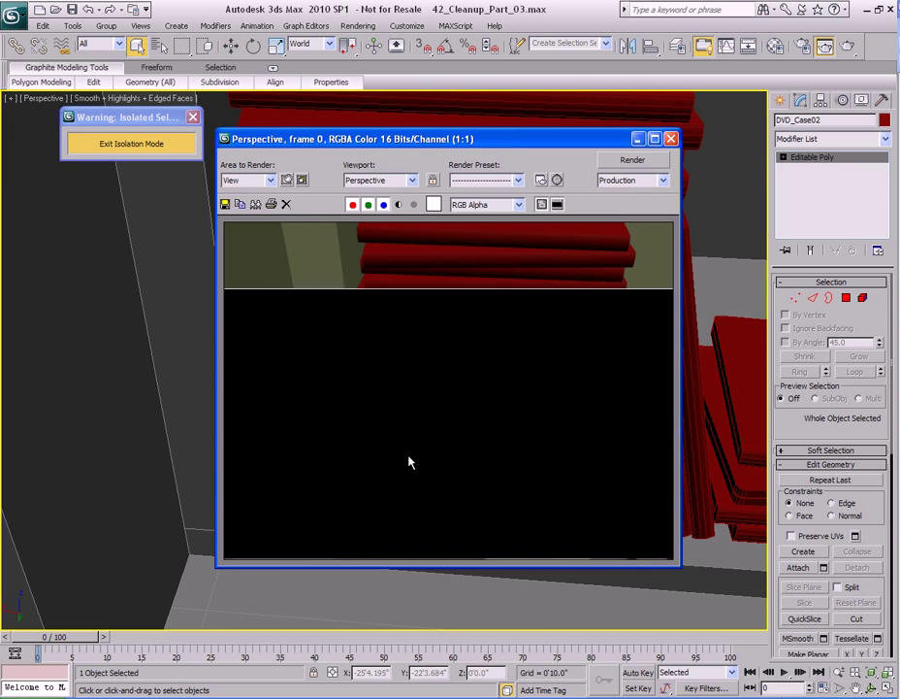
{"action": "left_click", "coordinate": [675, 142]}
Look over the filled lower shelf, the whole bookcase and the stack on the shelf above.
{"action": "middle_click_drag", "start_coordinate": [477, 365], "coordinate": [349, 364]}
{"action": "middle_click_drag", "start_coordinate": [558, 428], "coordinate": [339, 457]}
{"action": "middle_click_drag", "start_coordinate": [574, 464], "coordinate": [531, 463]}
{"action": "scroll", "coordinate": [473, 424], "scroll_direction": "down", "scroll_amount": 10}
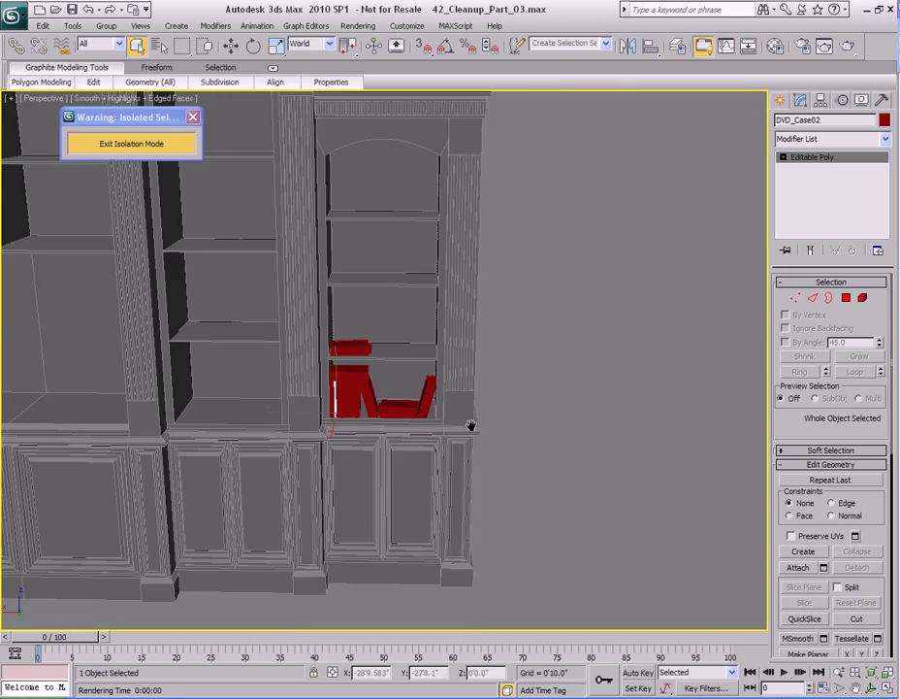
{"action": "scroll", "coordinate": [458, 441], "scroll_direction": "up", "scroll_amount": 8}
{"action": "scroll", "coordinate": [458, 444], "scroll_direction": "up", "scroll_amount": 4}
{"action": "middle_click_drag", "start_coordinate": [465, 475], "coordinate": [473, 512]}
{"action": "middle_click_drag", "start_coordinate": [372, 347], "coordinate": [475, 455]}
{"action": "scroll", "coordinate": [475, 455], "scroll_direction": "up", "scroll_amount": 3}
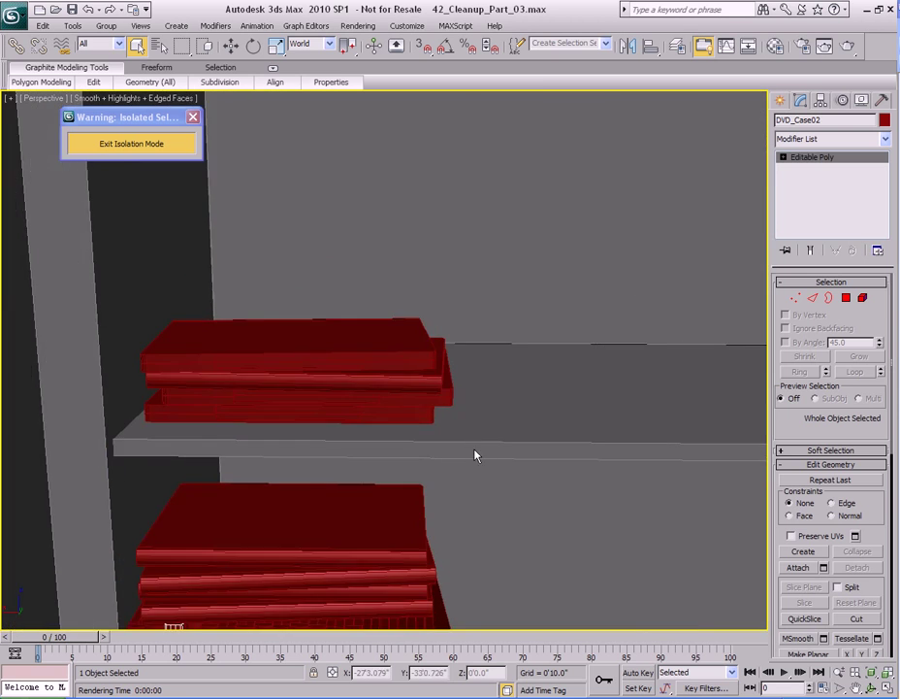
Copy the upper shelf's stack of four DVD cases along X to the free end of the same shelf.
{"action": "left_click_drag", "start_coordinate": [446, 249], "coordinate": [351, 365]}
{"action": "middle_click_drag", "start_coordinate": [466, 465], "coordinate": [409, 459]}
{"action": "left_click_drag", "start_coordinate": [142, 320], "coordinate": [273, 340]}
{"action": "right_click", "coordinate": [267, 342]}
{"action": "left_click_drag", "start_coordinate": [155, 321], "coordinate": [525, 319], "text": "shift"}
{"action": "left_click", "coordinate": [454, 418]}
Mirror the copied stack about the X axis, without cloning, to vary its arrangement.
{"action": "middle_click_drag", "start_coordinate": [538, 373], "coordinate": [436, 402]}
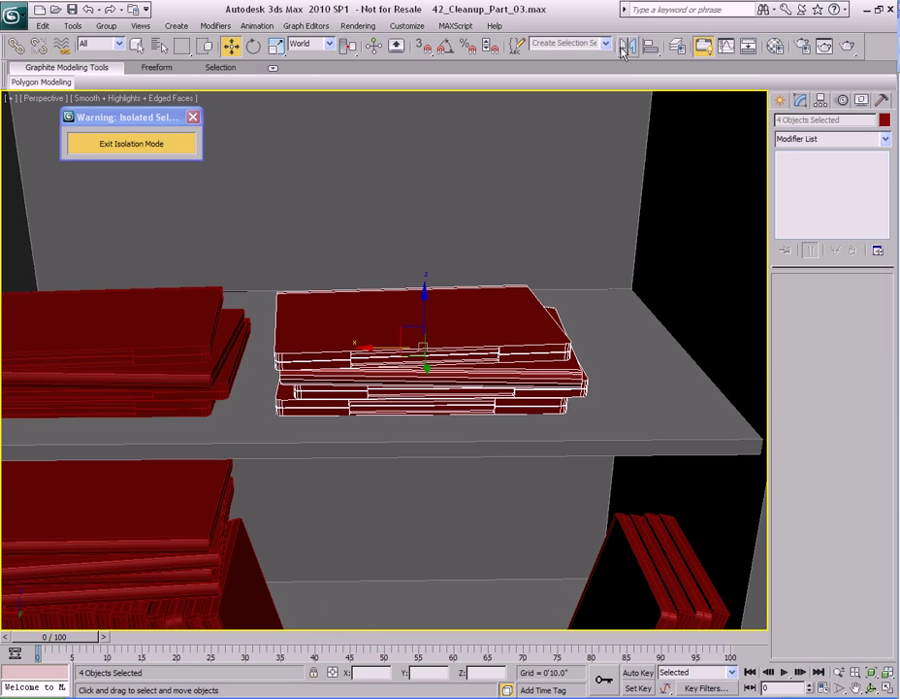
{"action": "left_click", "coordinate": [625, 47]}
{"action": "left_click", "coordinate": [424, 275]}
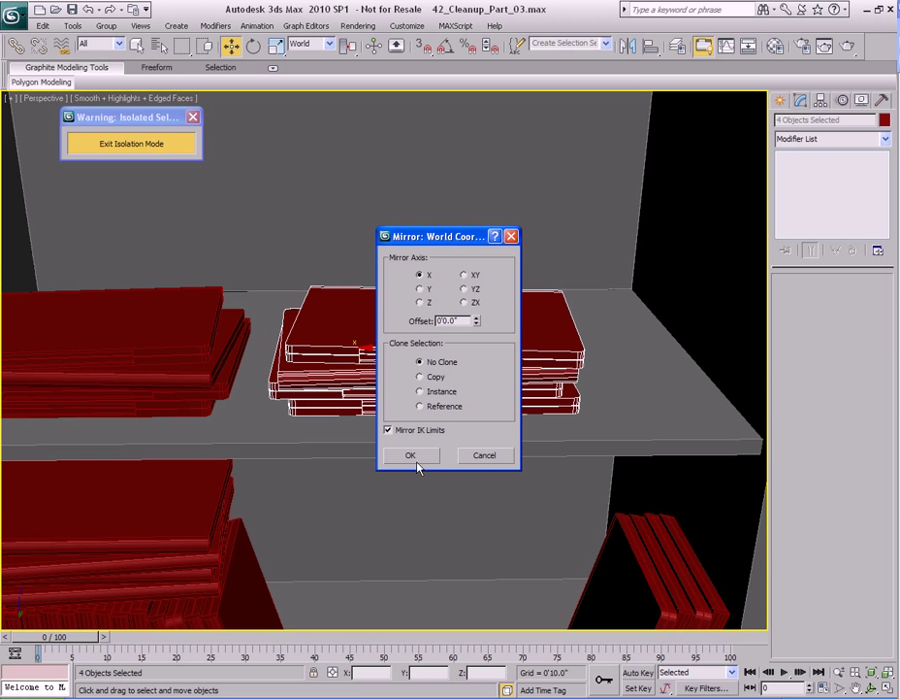
{"action": "left_click", "coordinate": [417, 465]}
Copy the top case of the mirrored stack along X into the gap between the two upper-shelf stacks.
{"action": "middle_click_drag", "start_coordinate": [514, 424], "coordinate": [408, 390]}
{"action": "middle_click_drag", "start_coordinate": [276, 329], "coordinate": [500, 352]}
{"action": "scroll", "coordinate": [500, 353], "scroll_direction": "up", "scroll_amount": 3}
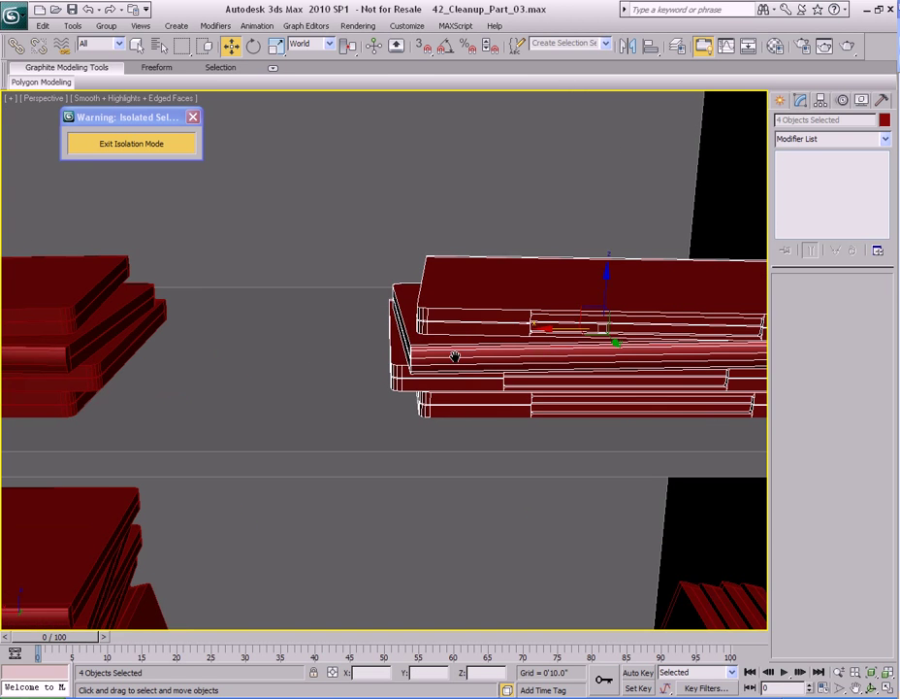
{"action": "left_click", "coordinate": [511, 293]}
{"action": "key", "text": "w"}
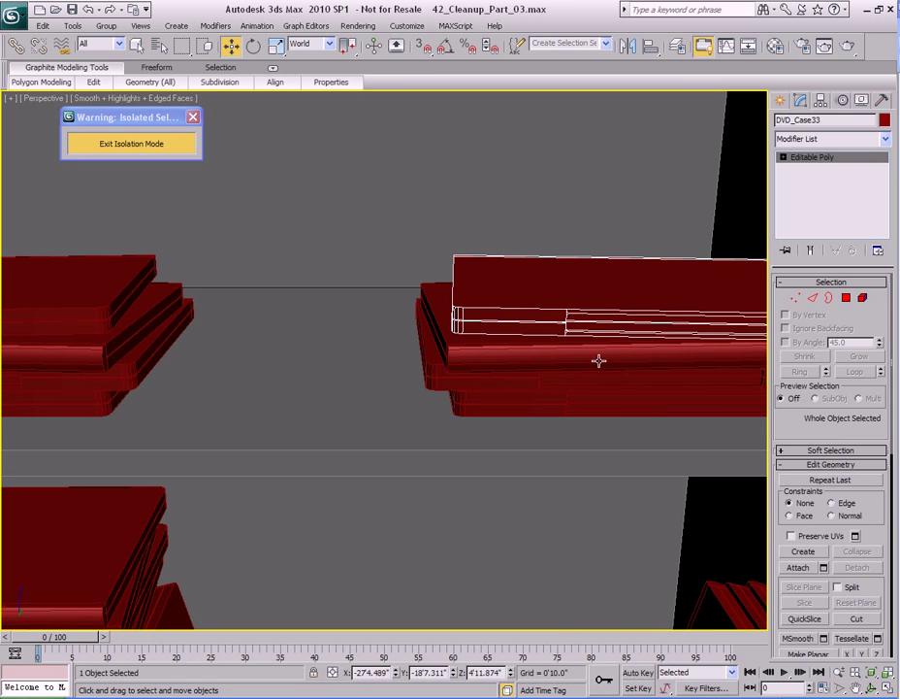
{"action": "scroll", "coordinate": [600, 349], "scroll_direction": "down", "scroll_amount": 2}
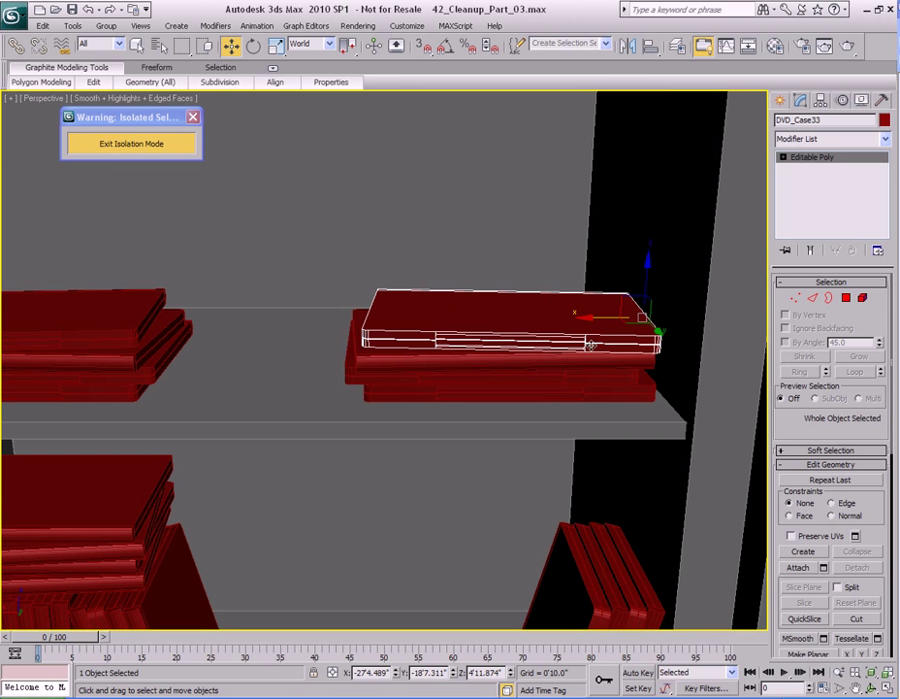
{"action": "mouse_move", "coordinate": [605, 316]}
{"action": "left_mouse_down", "text": "shift"}
{"action": "mouse_move", "coordinate": [267, 326]}
{"action": "mouse_move", "coordinate": [281, 322]}
{"action": "left_mouse_up", "text": "shift"}
{"action": "left_click", "coordinate": [447, 417]}
Rotate the copied case about -28.11 degrees around Y so it tilts over the original stack.
{"action": "middle_click_drag", "start_coordinate": [298, 374], "coordinate": [513, 375], "text": "alt"}
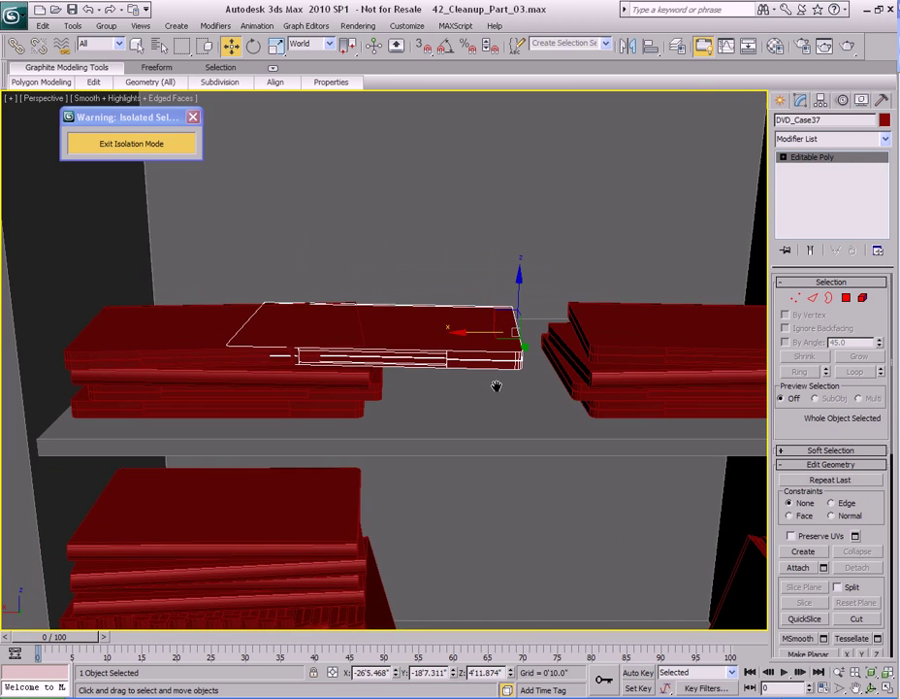
{"action": "key", "text": "e"}
{"action": "mouse_move", "coordinate": [501, 290]}
{"action": "left_mouse_down"}
{"action": "mouse_move", "coordinate": [518, 325]}
{"action": "mouse_move", "coordinate": [541, 277]}
{"action": "left_mouse_up"}
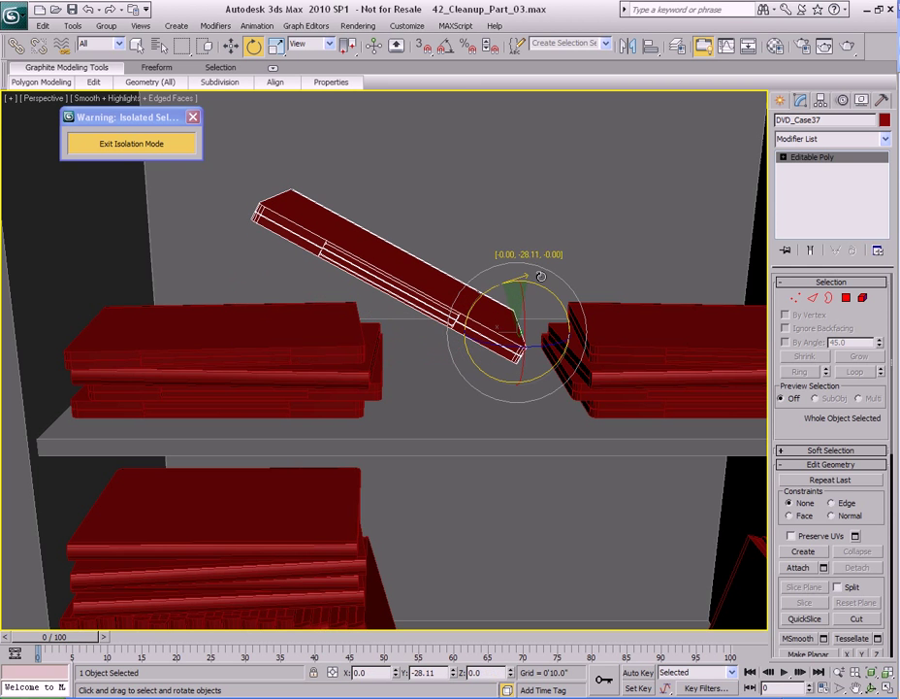
In the wireframe front view, lower the tilted case until its bottom corner rests on the shelf surface.
{"action": "key", "text": "f"}
{"action": "key", "text": "F3"}
{"action": "middle_click_drag", "start_coordinate": [408, 446], "coordinate": [393, 325]}
{"action": "middle_click_drag", "start_coordinate": [225, 426], "coordinate": [514, 312]}
{"action": "key", "text": "w"}
{"action": "left_click_drag", "start_coordinate": [372, 277], "coordinate": [301, 390]}
{"action": "middle_click_drag", "start_coordinate": [300, 389], "coordinate": [371, 357]}
{"action": "scroll", "coordinate": [364, 342], "scroll_direction": "up", "scroll_amount": 1}
{"action": "scroll", "coordinate": [399, 346], "scroll_direction": "up", "scroll_amount": 1}
{"action": "scroll", "coordinate": [345, 366], "scroll_direction": "up", "scroll_amount": 1}
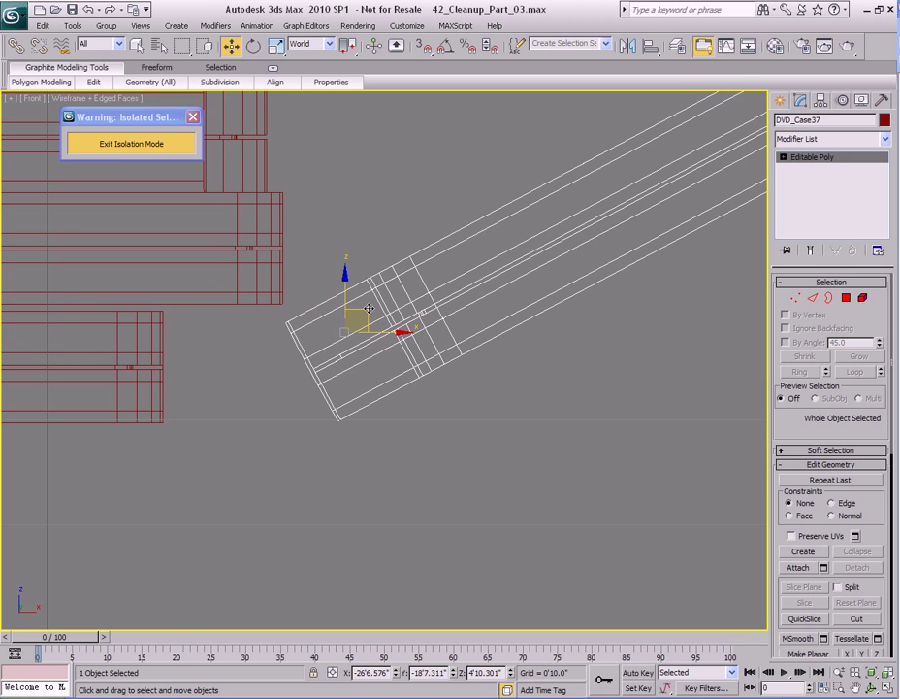
{"action": "left_click_drag", "start_coordinate": [365, 310], "coordinate": [367, 309]}
Slide the tilted case along X until its underside leans against the original stack's top corner.
{"action": "middle_click_drag", "start_coordinate": [368, 316], "coordinate": [255, 404]}
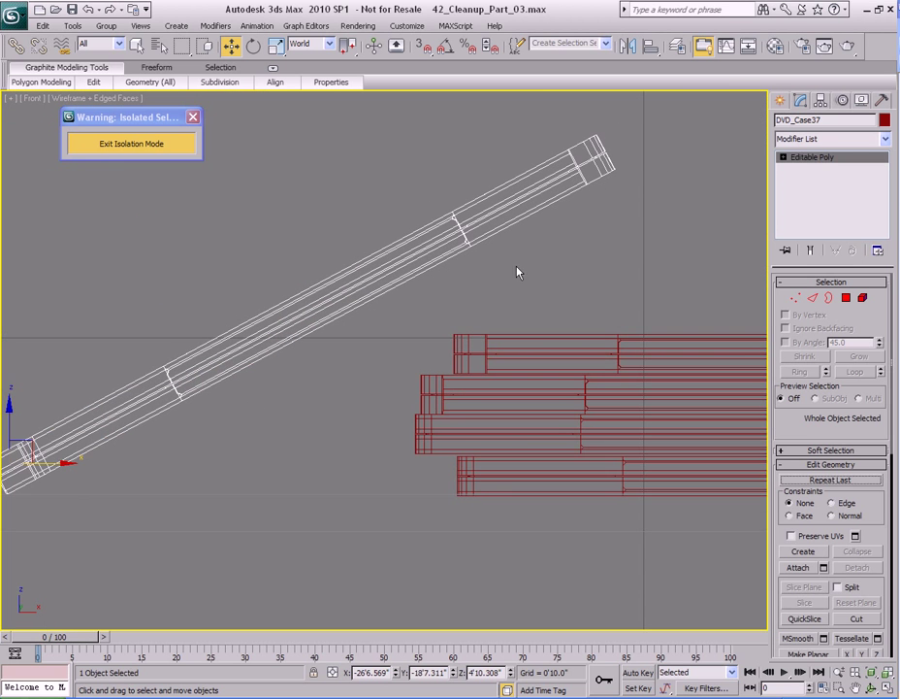
{"action": "scroll", "coordinate": [332, 394], "scroll_direction": "up", "scroll_amount": 5}
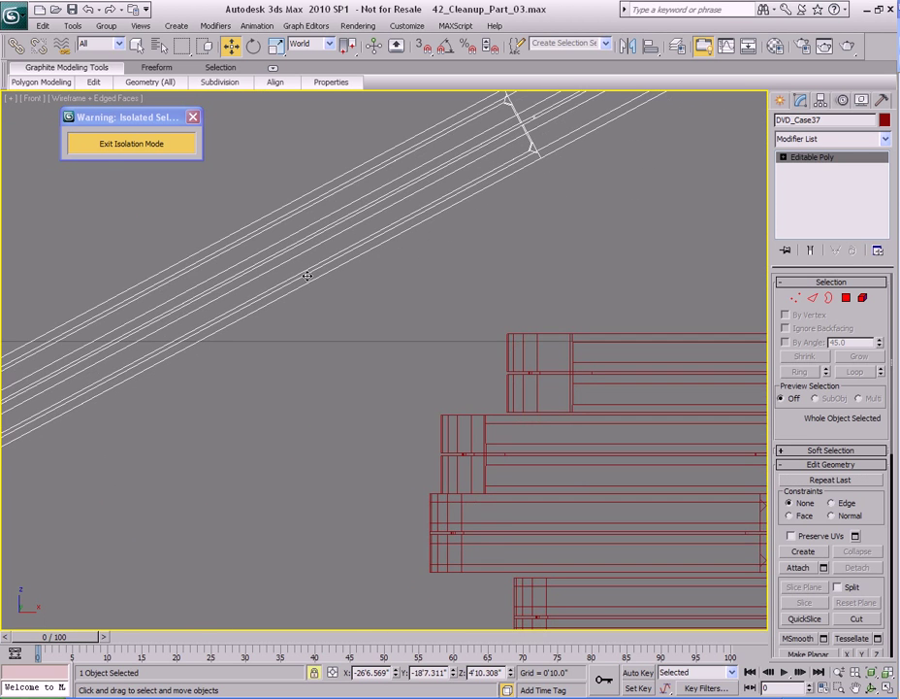
{"action": "left_click_drag", "start_coordinate": [306, 275], "coordinate": [599, 276]}
{"action": "scroll", "coordinate": [600, 276], "scroll_direction": "down", "scroll_amount": 5}
{"action": "middle_click_drag", "start_coordinate": [370, 370], "coordinate": [504, 310]}
Copy the leaning case along X and fit the copy flush against the face of the first one.
{"action": "key", "text": "q"}
{"action": "scroll", "coordinate": [504, 310], "scroll_direction": "up", "scroll_amount": 1}
{"action": "scroll", "coordinate": [412, 405], "scroll_direction": "up", "scroll_amount": 1}
{"action": "middle_click_drag", "start_coordinate": [411, 405], "coordinate": [477, 330]}
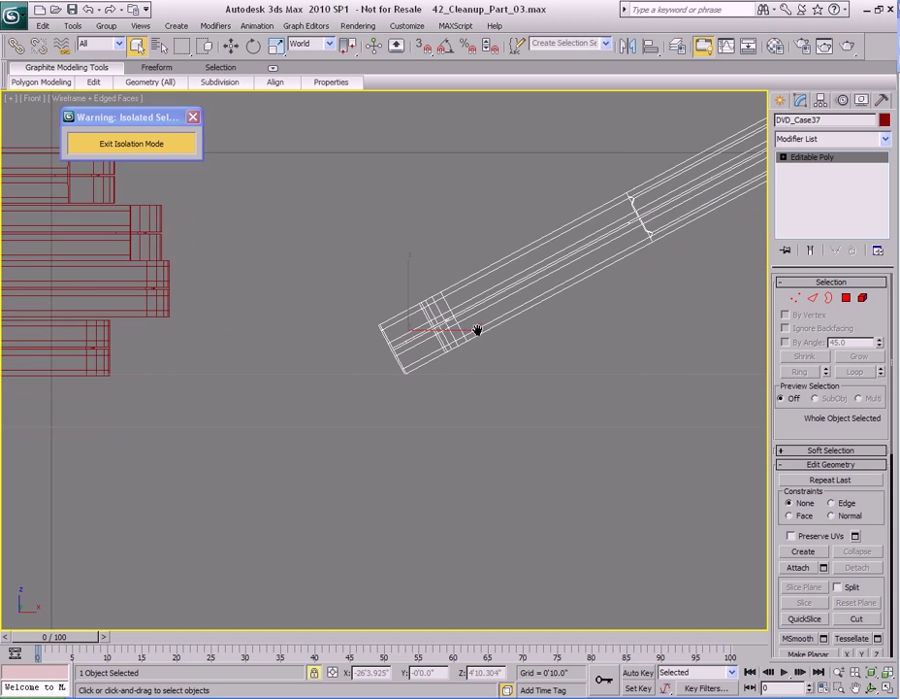
{"action": "mouse_move", "coordinate": [460, 344]}
{"action": "left_mouse_down", "text": "shift"}
{"action": "mouse_move", "coordinate": [330, 344]}
{"action": "mouse_move", "coordinate": [338, 344]}
{"action": "left_mouse_up", "text": "shift"}
{"action": "left_click", "coordinate": [447, 415]}
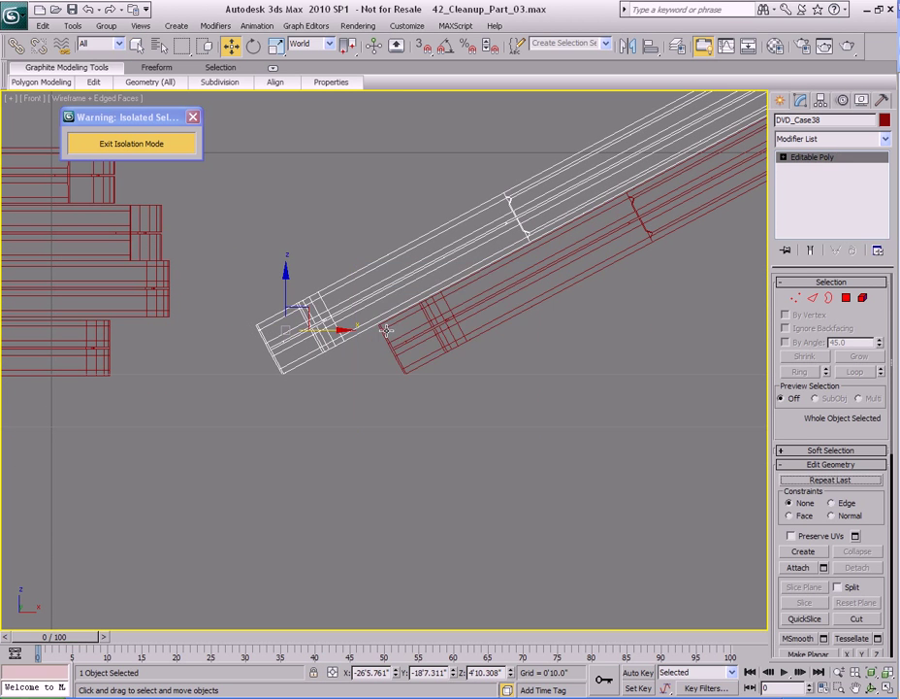
{"action": "scroll", "coordinate": [415, 331], "scroll_direction": "up", "scroll_amount": 5}
{"action": "left_click_drag", "start_coordinate": [403, 289], "coordinate": [420, 291]}
{"action": "scroll", "coordinate": [471, 331], "scroll_direction": "down", "scroll_amount": 5}
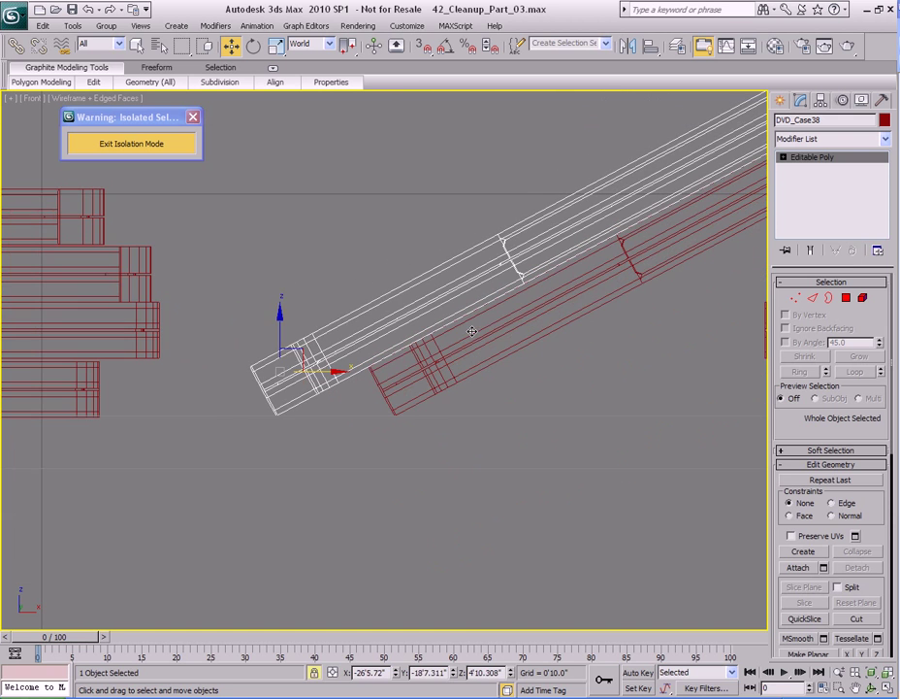
Return to the shaded perspective view, framed on the two leaning cases, and inspect their placement.
{"action": "key", "text": "p"}
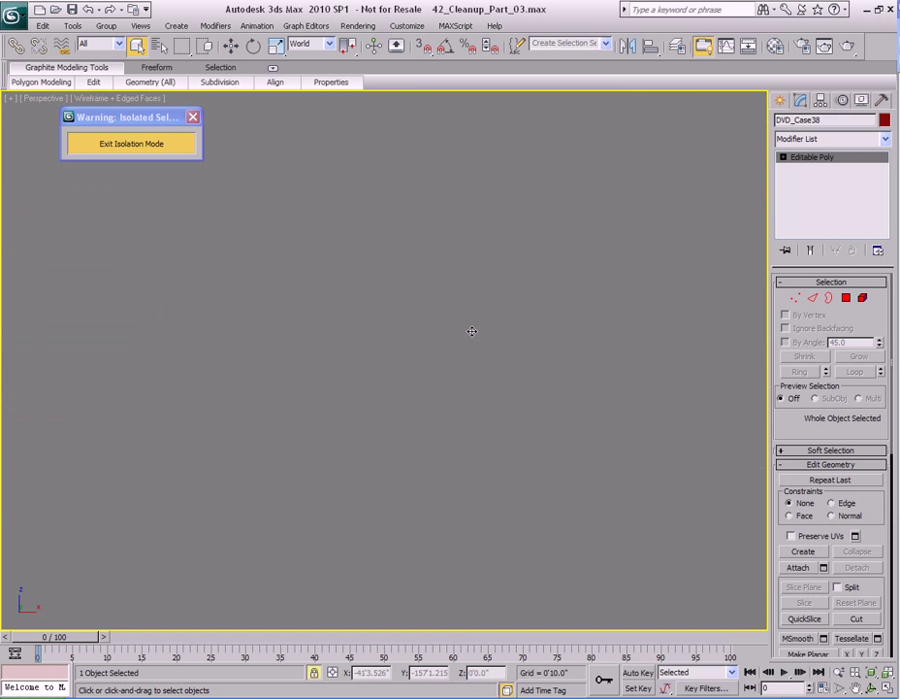
{"action": "middle_click_drag", "start_coordinate": [453, 350], "coordinate": [484, 229], "text": "alt"}
{"action": "key", "text": "z"}
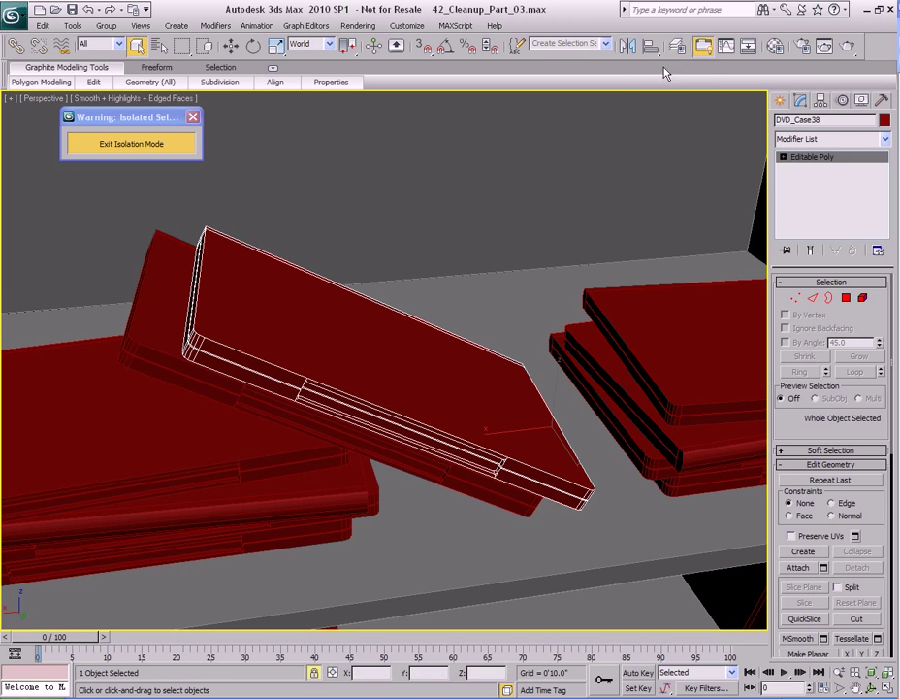
{"action": "middle_click_drag", "start_coordinate": [471, 365], "coordinate": [472, 355], "text": "alt"}
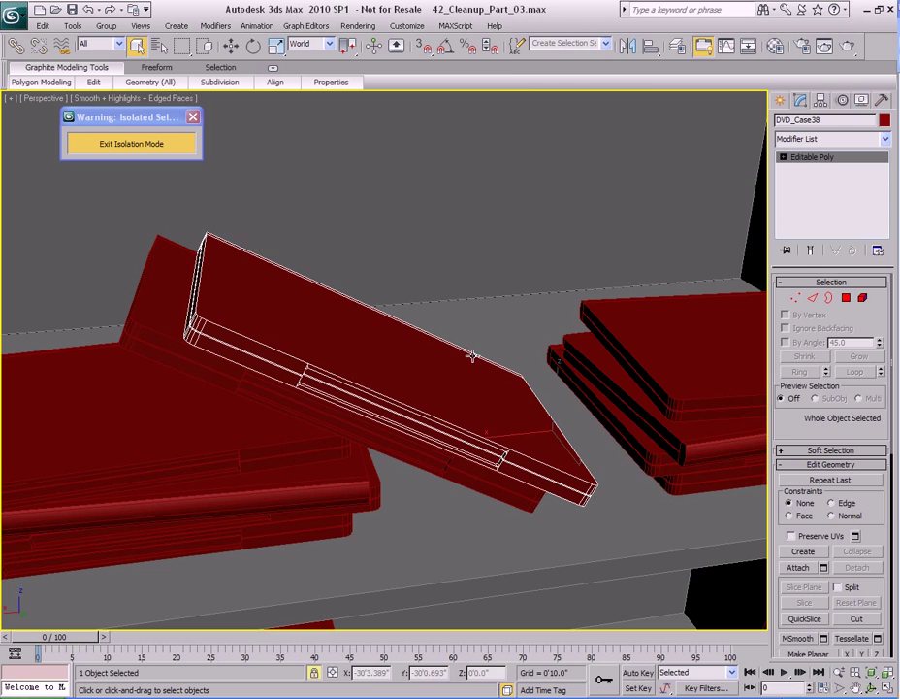
Mirror the outer leaning DVD case across the Y axis without cloning it.
{"action": "left_click", "coordinate": [626, 47]}
{"action": "left_click", "coordinate": [421, 289]}
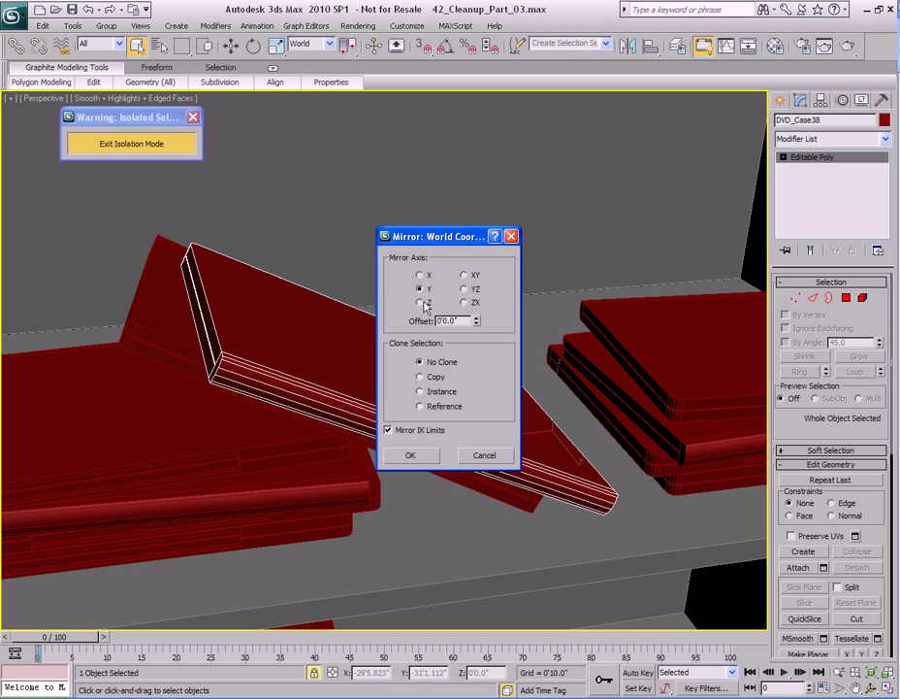
{"action": "left_click", "coordinate": [427, 457]}
Render the perspective view of the two DVD shelves to check the leaning cases, and close the render.
{"action": "middle_click_drag", "start_coordinate": [441, 450], "coordinate": [487, 407], "text": "alt"}
{"action": "scroll", "coordinate": [468, 405], "scroll_direction": "down", "scroll_amount": 6}
{"action": "middle_click_drag", "start_coordinate": [475, 473], "coordinate": [482, 386], "text": "alt"}
{"action": "key", "text": "shift+q"}
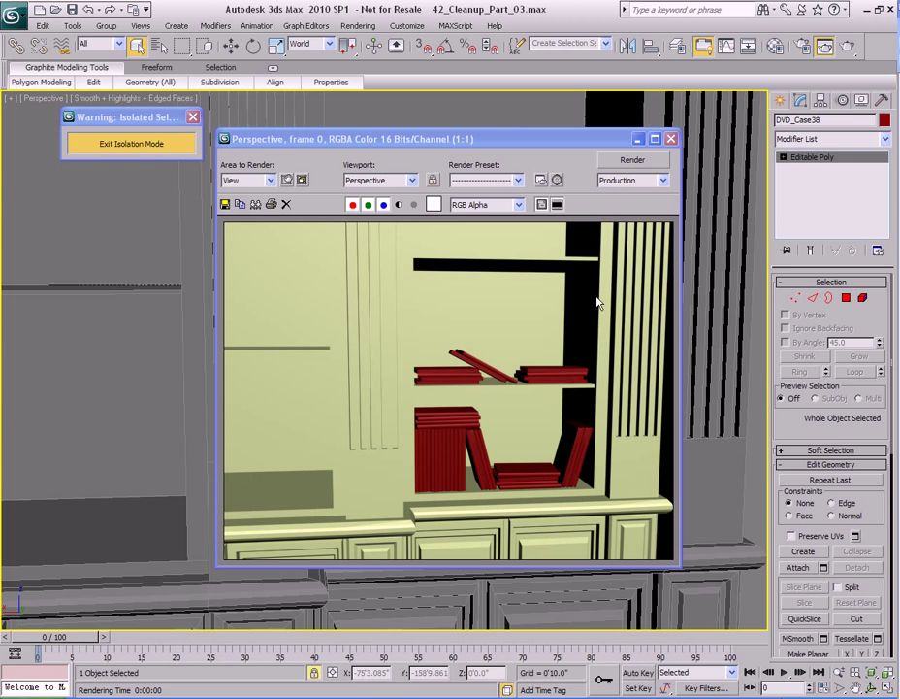
{"action": "left_click", "coordinate": [672, 139]}
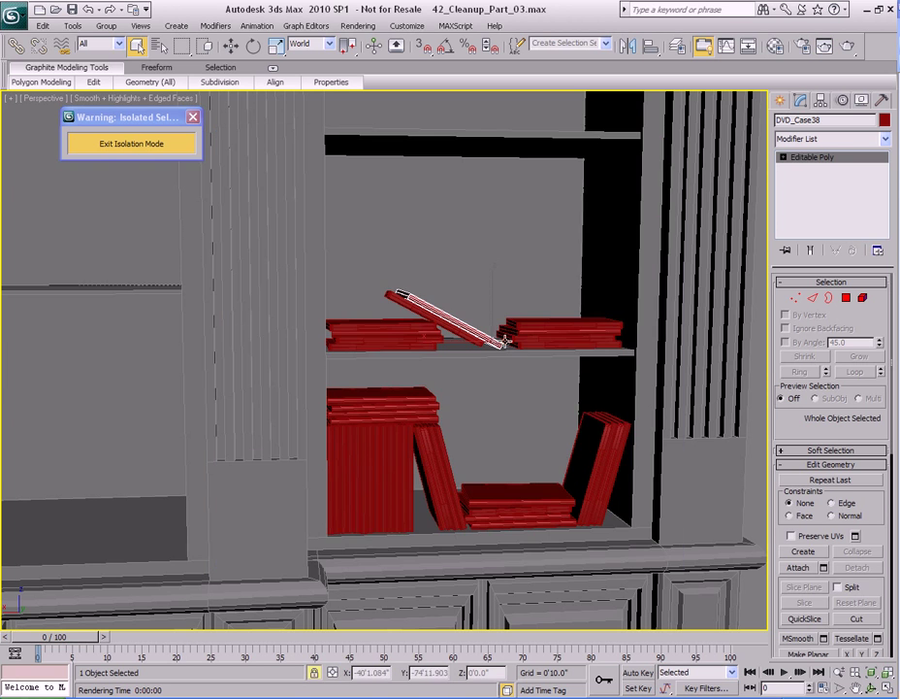
Exit isolation mode and bring the whole bookcase with all its shelf objects into view.
{"action": "scroll", "coordinate": [454, 376], "scroll_direction": "down", "scroll_amount": 6}
{"action": "scroll", "coordinate": [476, 337], "scroll_direction": "up", "scroll_amount": 4}
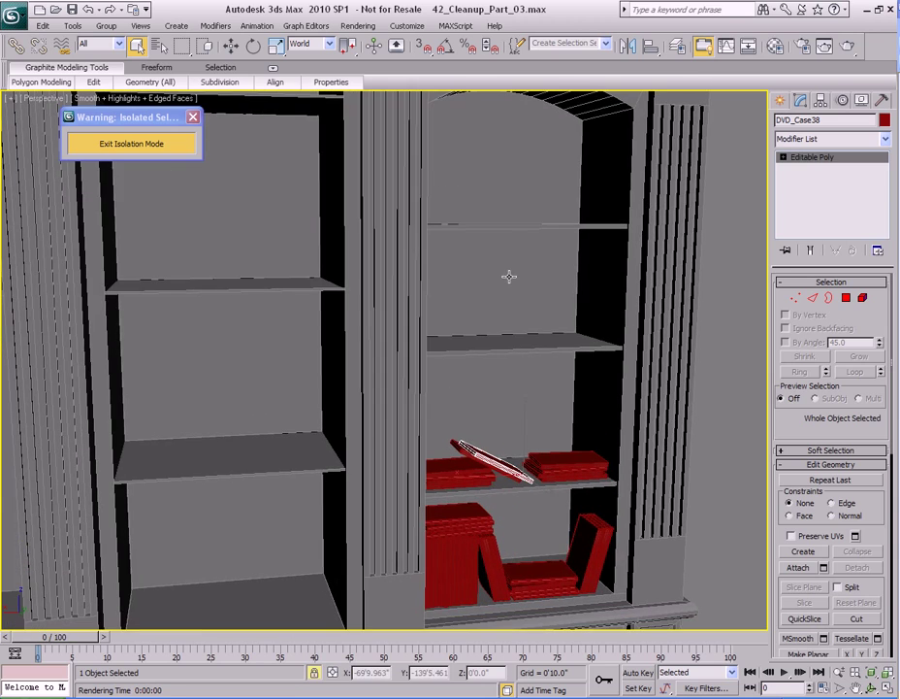
{"action": "scroll", "coordinate": [509, 317], "scroll_direction": "down", "scroll_amount": 5}
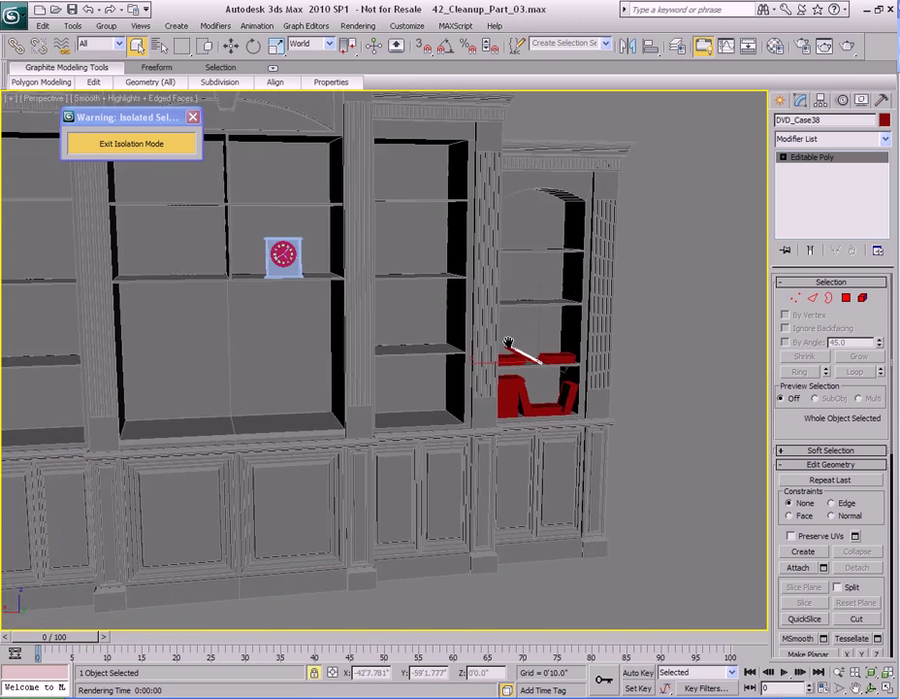
{"action": "mouse_move", "coordinate": [504, 348]}
{"action": "middle_mouse_down", "text": "alt"}
{"action": "mouse_move", "coordinate": [505, 335]}
{"action": "mouse_move", "coordinate": [446, 368]}
{"action": "mouse_move", "coordinate": [530, 341]}
{"action": "mouse_move", "coordinate": [515, 361]}
{"action": "mouse_move", "coordinate": [494, 366]}
{"action": "middle_mouse_up", "text": "alt"}
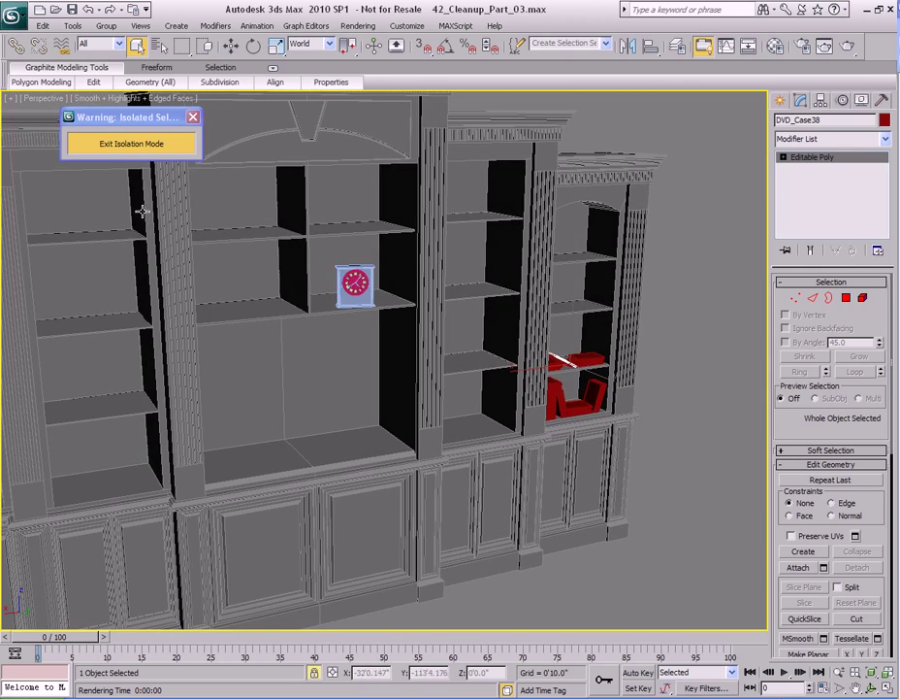
{"action": "left_click", "coordinate": [144, 145]}
{"action": "key", "text": "z"}
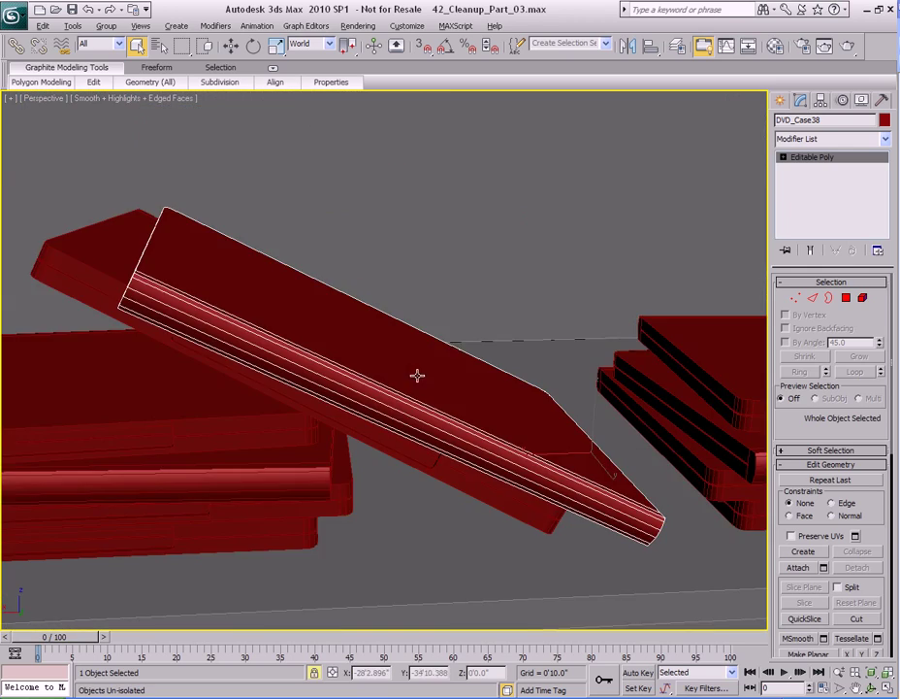
{"action": "scroll", "coordinate": [428, 374], "scroll_direction": "down", "scroll_amount": 10}
{"action": "middle_click_drag", "start_coordinate": [428, 373], "coordinate": [582, 359]}
{"action": "middle_click_drag", "start_coordinate": [209, 373], "coordinate": [566, 403]}
{"action": "scroll", "coordinate": [462, 366], "scroll_direction": "down", "scroll_amount": 4}
{"action": "middle_click_drag", "start_coordinate": [482, 369], "coordinate": [439, 394]}
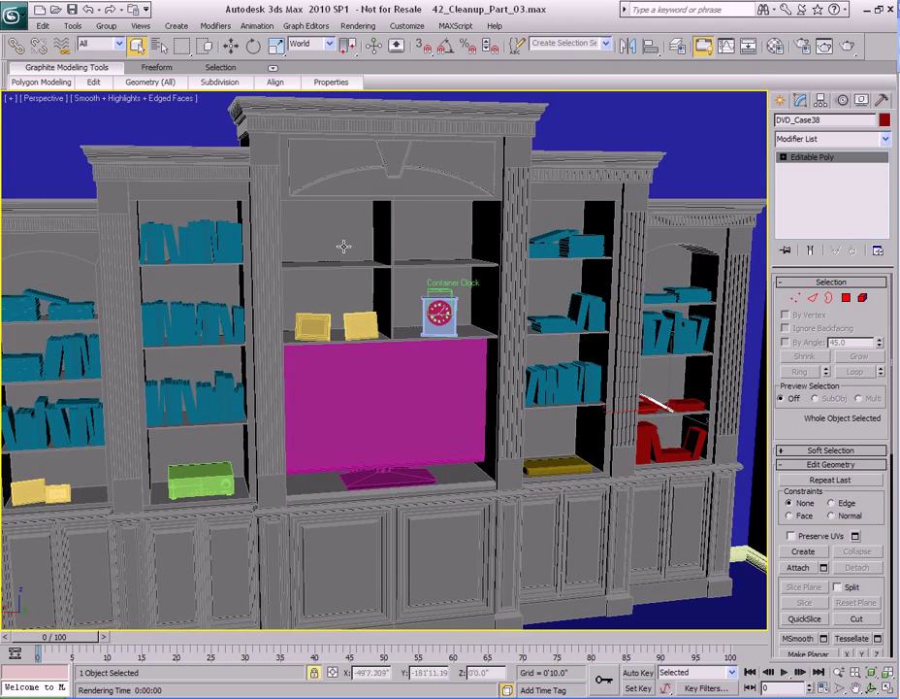
{"action": "middle_click_drag", "start_coordinate": [604, 417], "coordinate": [451, 398]}
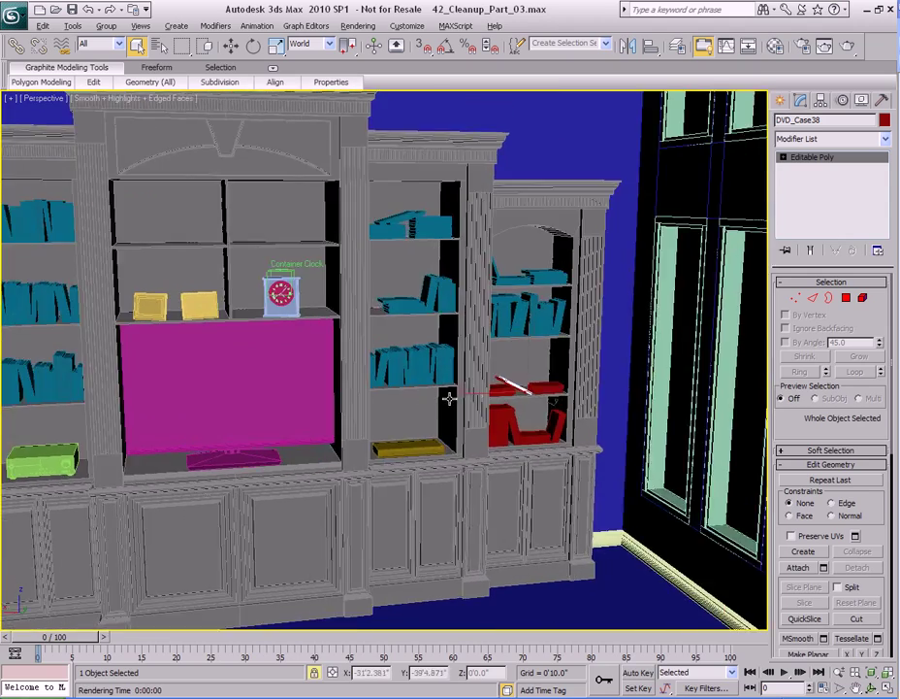
Clear the selection and render a close view of the shelves holding the DVD cases.
{"action": "scroll", "coordinate": [475, 402], "scroll_direction": "up", "scroll_amount": 5}
{"action": "middle_click_drag", "start_coordinate": [610, 428], "coordinate": [406, 369]}
{"action": "scroll", "coordinate": [491, 372], "scroll_direction": "up", "scroll_amount": 5}
{"action": "middle_click_drag", "start_coordinate": [491, 372], "coordinate": [393, 344]}
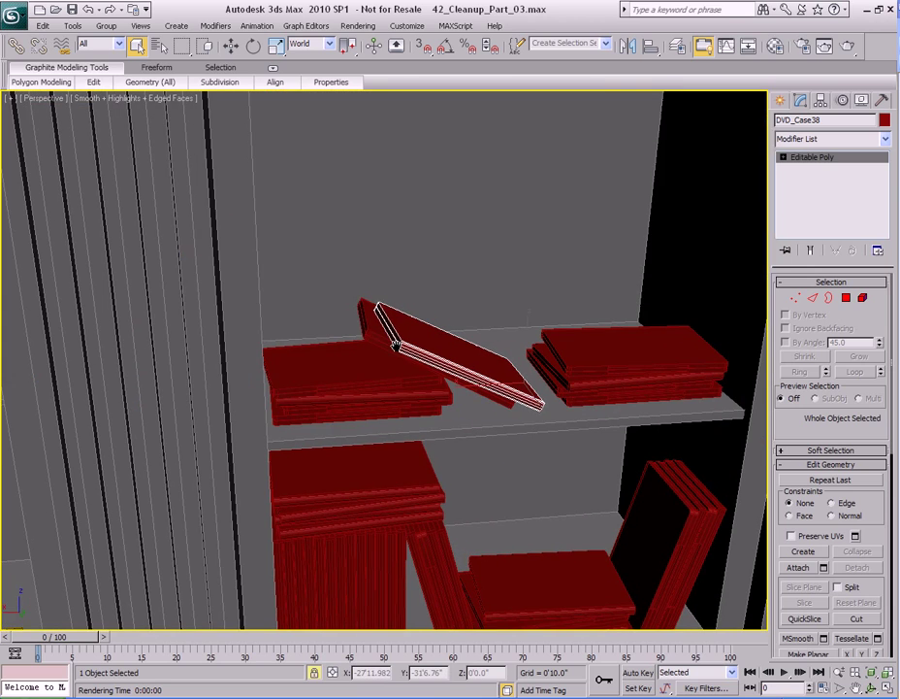
{"action": "mouse_move", "coordinate": [469, 365]}
{"action": "middle_mouse_down"}
{"action": "mouse_move", "coordinate": [436, 376]}
{"action": "mouse_move", "coordinate": [452, 373]}
{"action": "mouse_move", "coordinate": [452, 360]}
{"action": "middle_mouse_up"}
{"action": "key", "text": "ctrl+d"}
{"action": "scroll", "coordinate": [453, 374], "scroll_direction": "down", "scroll_amount": 5}
{"action": "scroll", "coordinate": [452, 360], "scroll_direction": "up", "scroll_amount": 5}
{"action": "key", "text": "shift+q"}
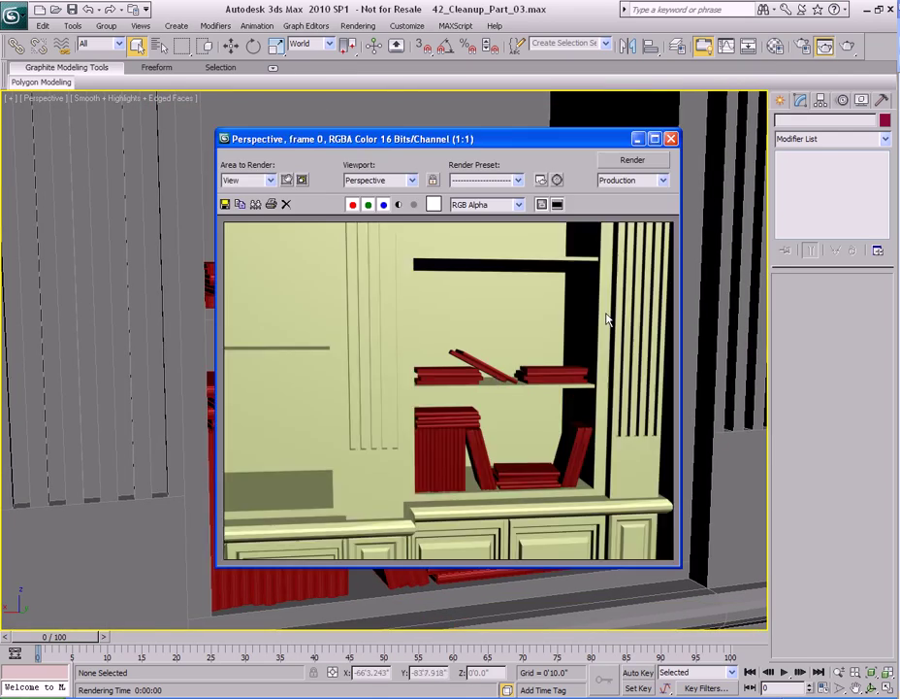
{"action": "left_click", "coordinate": [678, 140]}
Lower the picture frame on the wall above the tables to a Z height of about 6'6.4".
{"action": "scroll", "coordinate": [460, 342], "scroll_direction": "down", "scroll_amount": 8}
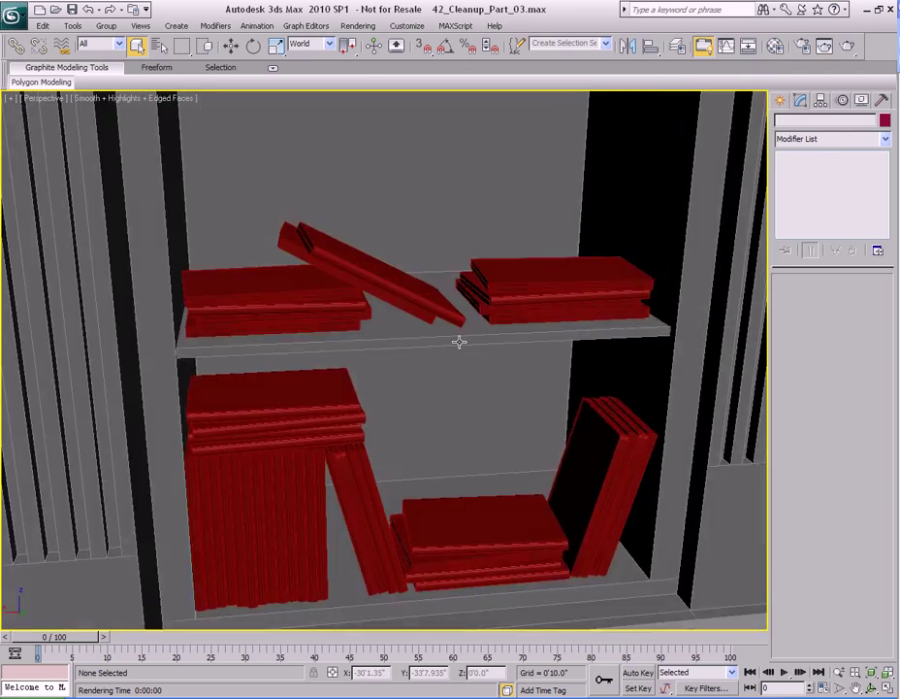
{"action": "middle_click_drag", "start_coordinate": [460, 341], "coordinate": [697, 407]}
{"action": "scroll", "coordinate": [616, 358], "scroll_direction": "up", "scroll_amount": 4}
{"action": "middle_click_drag", "start_coordinate": [617, 359], "coordinate": [526, 246], "text": "alt"}
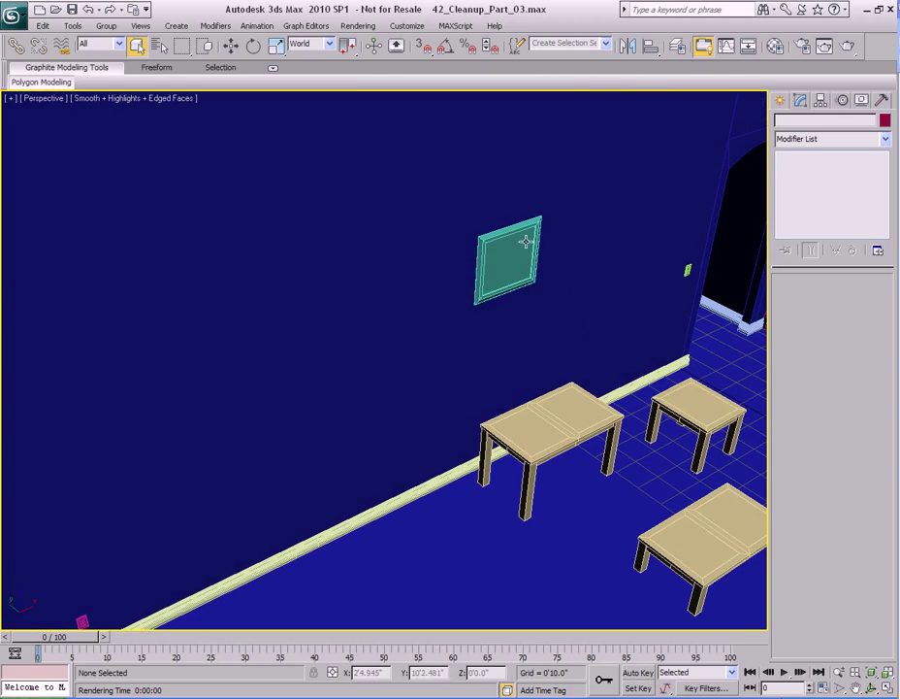
{"action": "left_click", "coordinate": [527, 245]}
{"action": "key", "text": "z"}
{"action": "scroll", "coordinate": [614, 326], "scroll_direction": "down", "scroll_amount": 8}
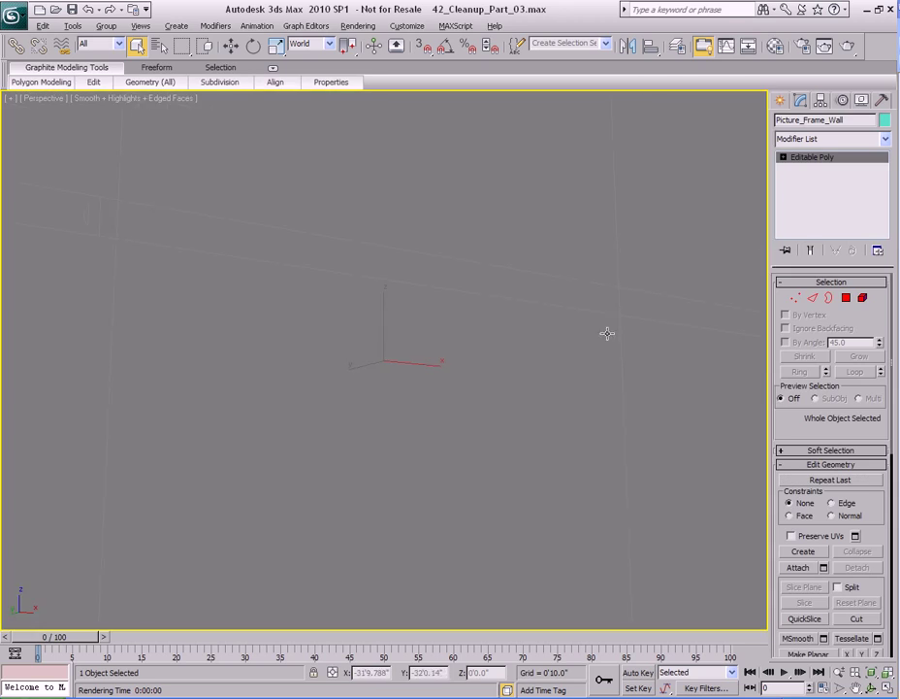
{"action": "middle_click_drag", "start_coordinate": [460, 382], "coordinate": [578, 346]}
{"action": "left_click_drag", "start_coordinate": [551, 341], "coordinate": [629, 313]}
{"action": "middle_click_drag", "start_coordinate": [635, 339], "coordinate": [672, 328], "text": "alt"}
{"action": "scroll", "coordinate": [672, 328], "scroll_direction": "up", "scroll_amount": 6}
{"action": "scroll", "coordinate": [660, 328], "scroll_direction": "down", "scroll_amount": 6}
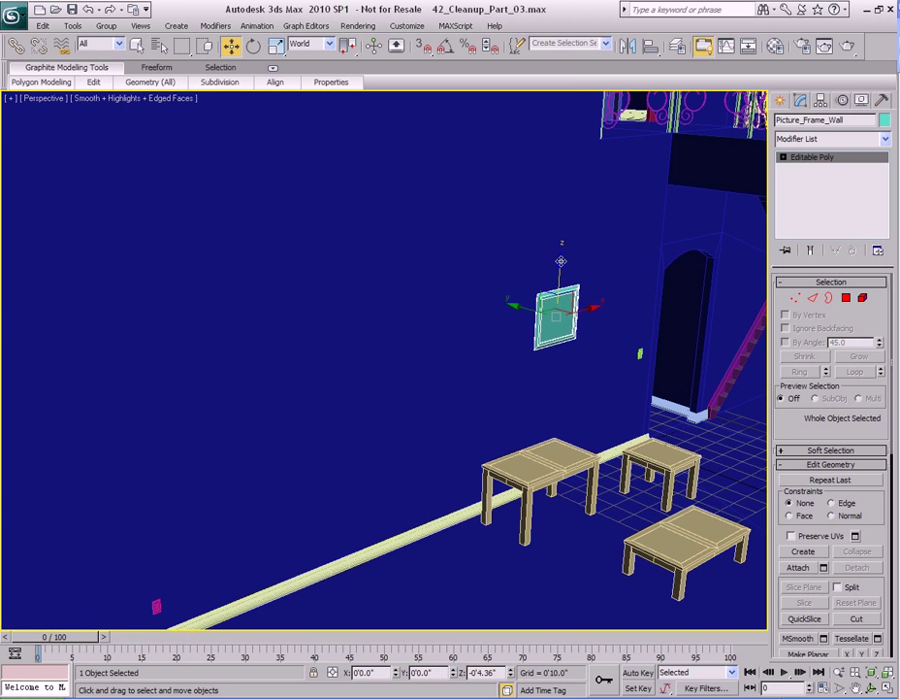
Make two evenly spaced copies of the wall picture frame along the X axis.
{"action": "middle_click_drag", "start_coordinate": [608, 299], "coordinate": [676, 341], "text": "alt"}
{"action": "scroll", "coordinate": [548, 341], "scroll_direction": "down", "scroll_amount": 6}
{"action": "scroll", "coordinate": [597, 313], "scroll_direction": "up", "scroll_amount": 4}
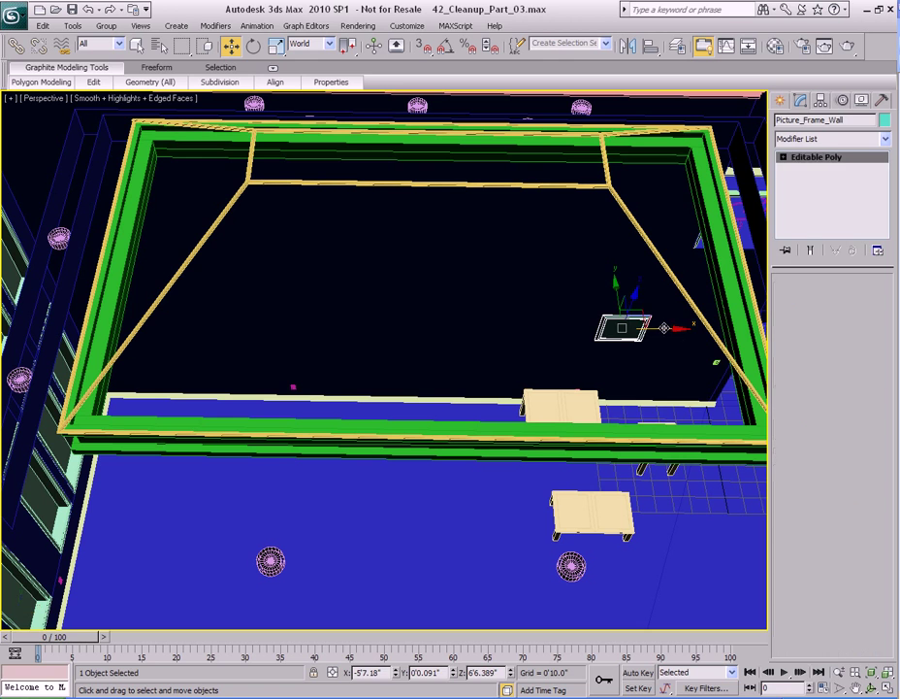
{"action": "left_click_drag", "start_coordinate": [675, 339], "coordinate": [383, 331], "text": "shift"}
{"action": "left_click_drag", "start_coordinate": [318, 326], "coordinate": [504, 338]}
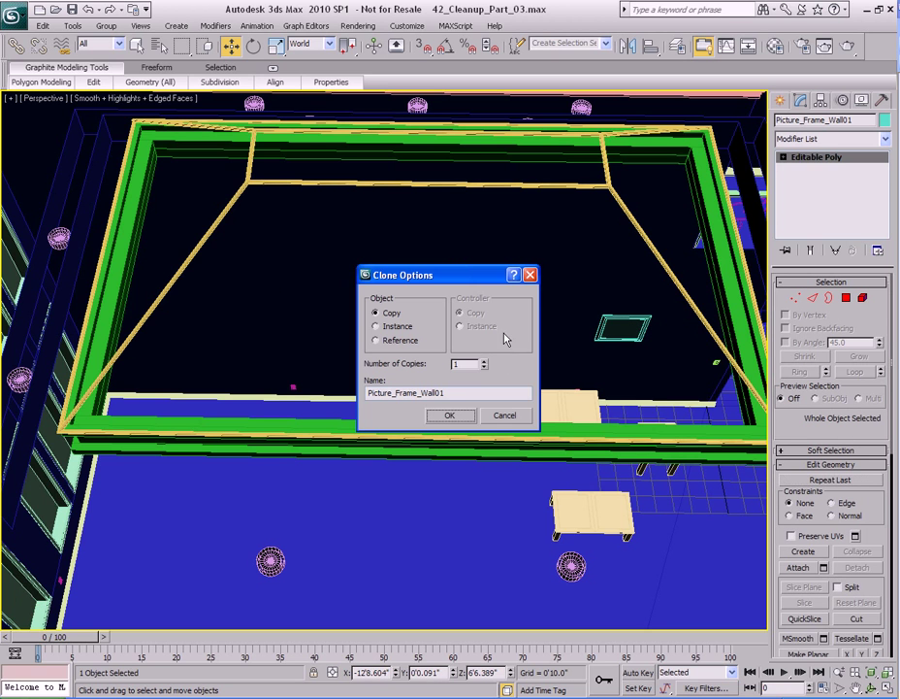
{"action": "left_click", "coordinate": [448, 417]}
{"action": "key", "text": "z"}
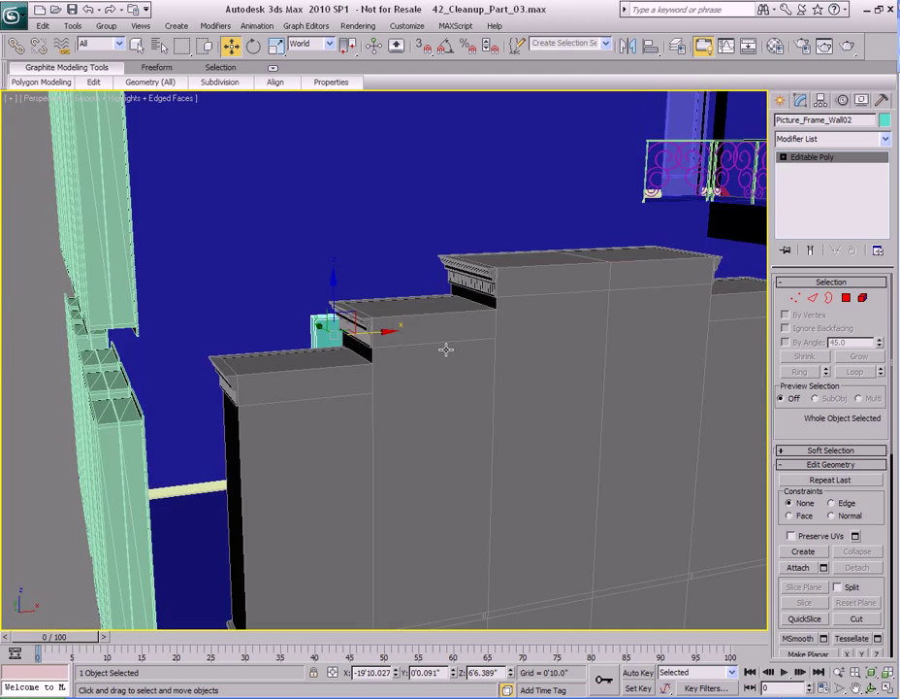
{"action": "middle_click_drag", "start_coordinate": [410, 347], "coordinate": [369, 410], "text": "alt"}
{"action": "scroll", "coordinate": [445, 346], "scroll_direction": "up", "scroll_amount": 2}
Delete the two copied wall frames, leaving only the original above the tables.
{"action": "left_click", "coordinate": [488, 301]}
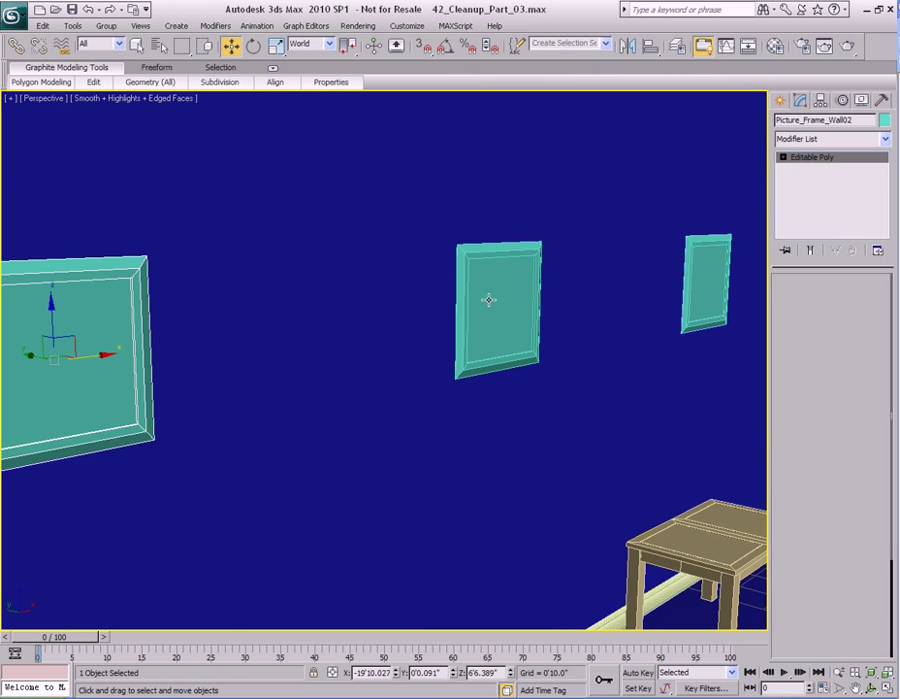
{"action": "scroll", "coordinate": [258, 363], "scroll_direction": "down", "scroll_amount": 3}
{"action": "left_click", "coordinate": [178, 356]}
{"action": "left_click", "coordinate": [456, 308], "text": "ctrl"}
{"action": "key", "text": "Delete"}
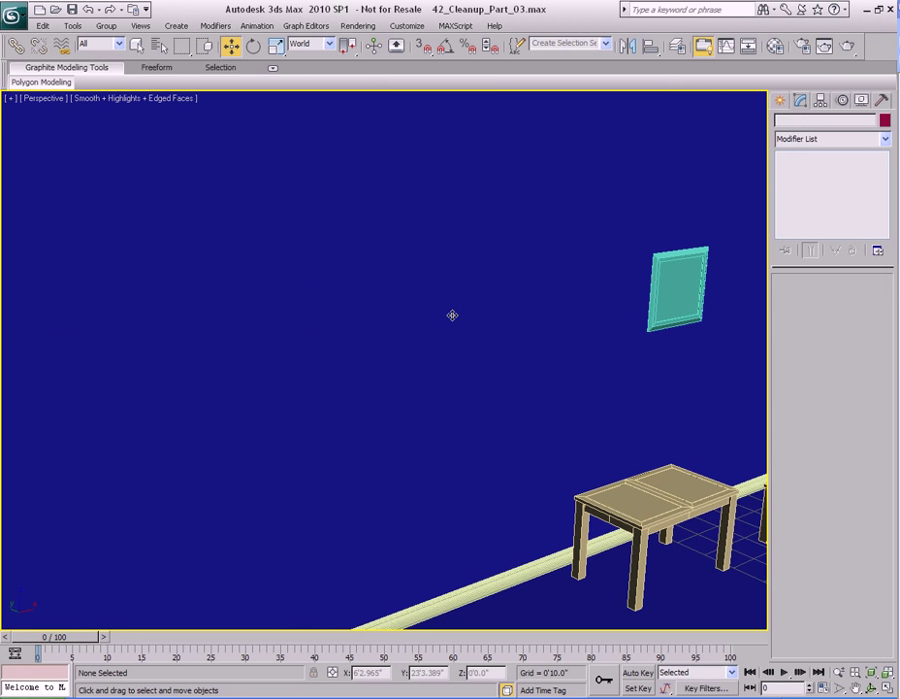
Lower the original wall picture frame along Z to a height of about 6'3.8".
{"action": "middle_click_drag", "start_coordinate": [452, 315], "coordinate": [418, 340]}
{"action": "left_click", "coordinate": [504, 303]}
{"action": "key", "text": "z"}
{"action": "middle_click_drag", "start_coordinate": [529, 356], "coordinate": [481, 342], "text": "alt"}
{"action": "scroll", "coordinate": [480, 342], "scroll_direction": "down", "scroll_amount": 6}
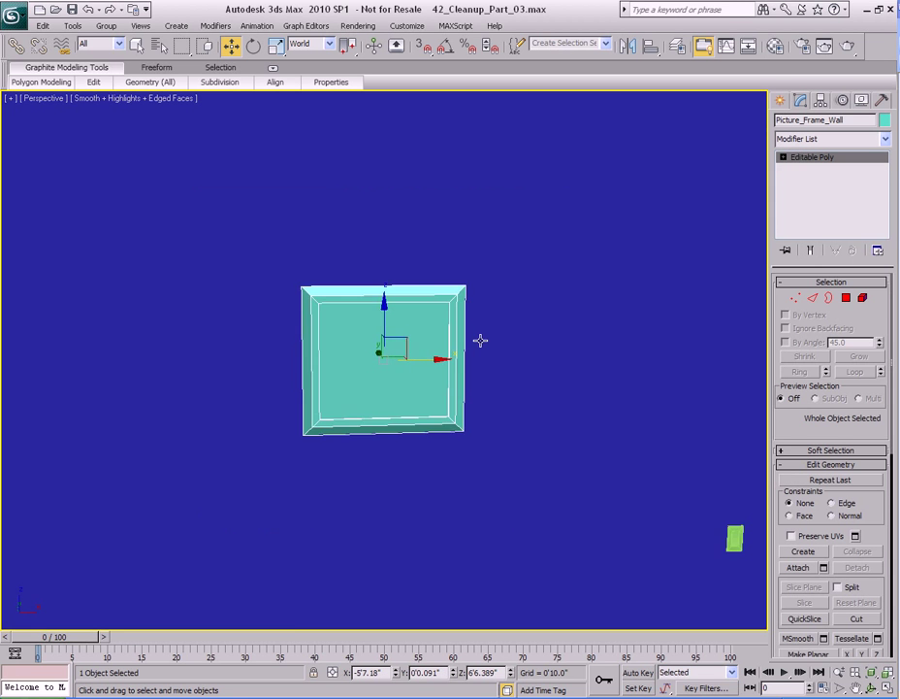
{"action": "middle_click_drag", "start_coordinate": [399, 342], "coordinate": [414, 325], "text": "alt"}
{"action": "scroll", "coordinate": [416, 340], "scroll_direction": "up", "scroll_amount": 5}
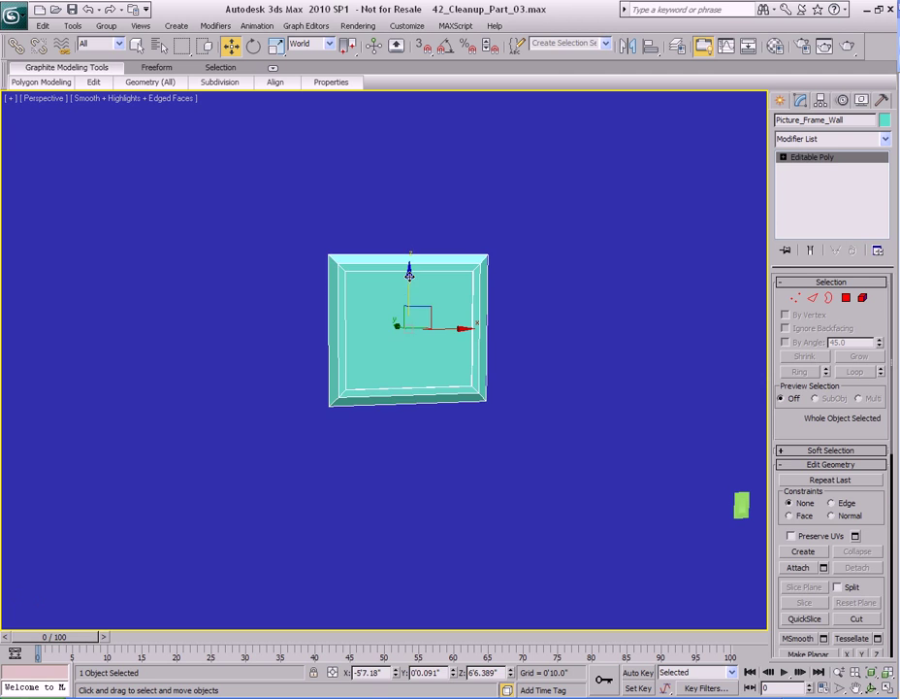
{"action": "left_click_drag", "start_coordinate": [410, 276], "coordinate": [410, 294]}
{"action": "middle_click_drag", "start_coordinate": [386, 330], "coordinate": [457, 332]}
Copy the wall frame twice diagonally upward in the XZ plane to form a stepped row of three.
{"action": "mouse_move", "coordinate": [495, 327]}
{"action": "left_mouse_down", "text": "shift"}
{"action": "mouse_move", "coordinate": [460, 326]}
{"action": "mouse_move", "coordinate": [241, 183]}
{"action": "mouse_move", "coordinate": [235, 152]}
{"action": "mouse_move", "coordinate": [251, 138]}
{"action": "left_mouse_up", "text": "shift"}
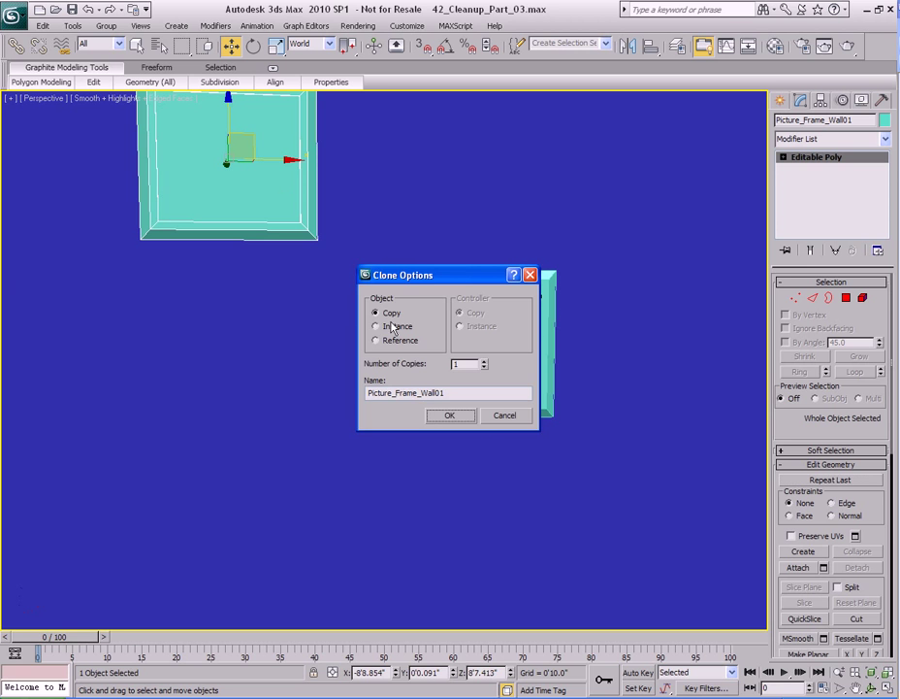
{"action": "left_click", "coordinate": [453, 420]}
{"action": "scroll", "coordinate": [507, 448], "scroll_direction": "down", "scroll_amount": 4}
{"action": "mouse_move", "coordinate": [255, 349]}
{"action": "middle_mouse_down"}
{"action": "mouse_move", "coordinate": [506, 447]}
{"action": "mouse_move", "coordinate": [480, 432]}
{"action": "middle_mouse_up"}
{"action": "middle_click_drag", "start_coordinate": [424, 445], "coordinate": [506, 413]}
{"action": "scroll", "coordinate": [507, 415], "scroll_direction": "up", "scroll_amount": 4}
{"action": "scroll", "coordinate": [511, 410], "scroll_direction": "down", "scroll_amount": 6}
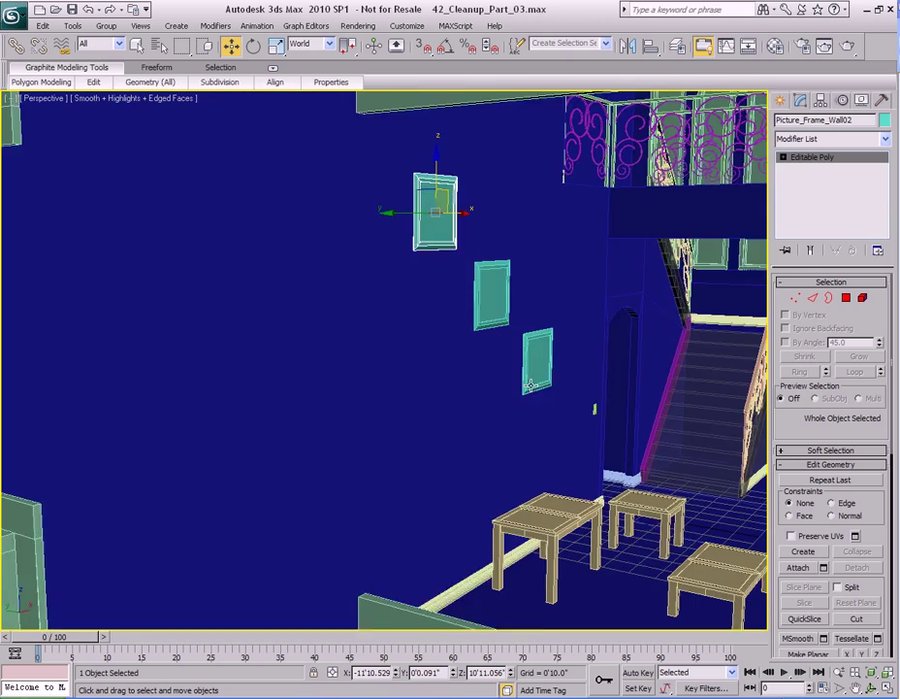
Select the three stepped picture frames together with the room walls and isolate them.
{"action": "middle_click_drag", "start_coordinate": [514, 331], "coordinate": [463, 371], "text": "alt"}
{"action": "key", "text": "q"}
{"action": "scroll", "coordinate": [463, 371], "scroll_direction": "down", "scroll_amount": 5}
{"action": "middle_click_drag", "start_coordinate": [407, 384], "coordinate": [439, 391], "text": "alt"}
{"action": "scroll", "coordinate": [440, 390], "scroll_direction": "up", "scroll_amount": 7}
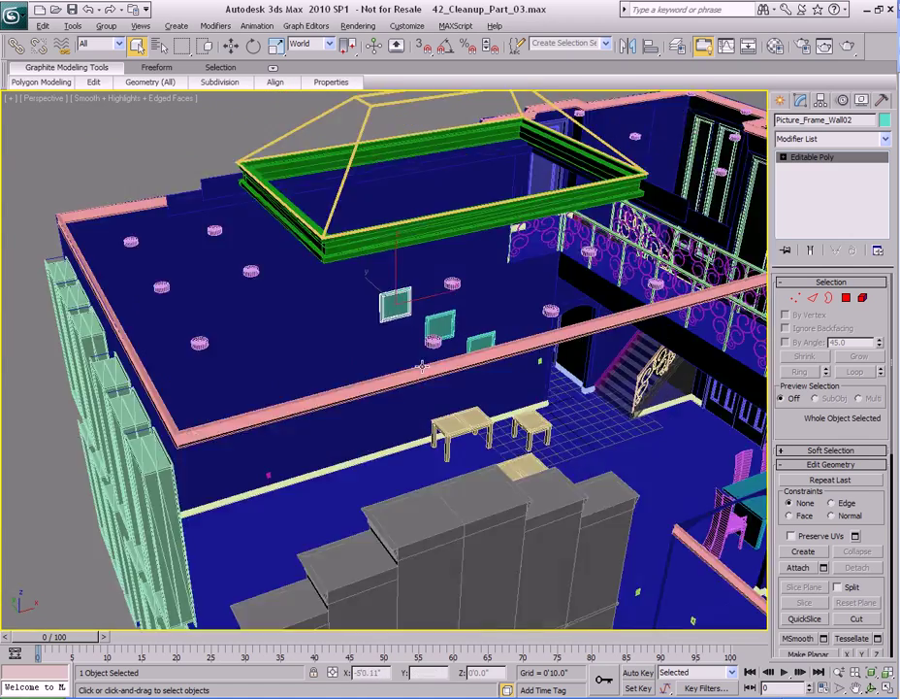
{"action": "middle_click_drag", "start_coordinate": [459, 366], "coordinate": [466, 366]}
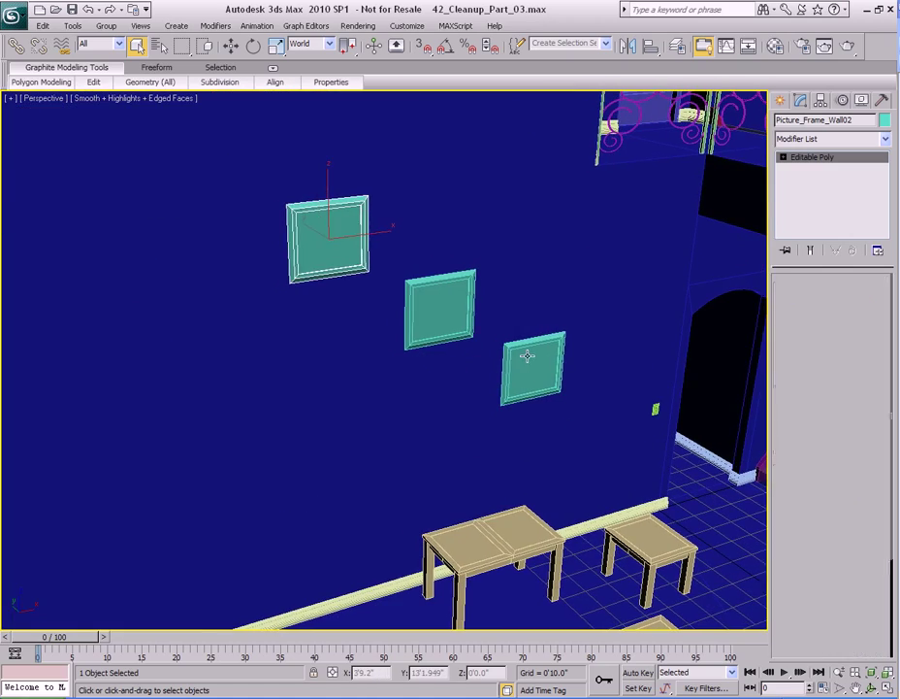
{"action": "left_click", "coordinate": [527, 358]}
{"action": "left_click", "coordinate": [439, 306], "text": "ctrl"}
{"action": "left_click", "coordinate": [608, 308], "text": "ctrl"}
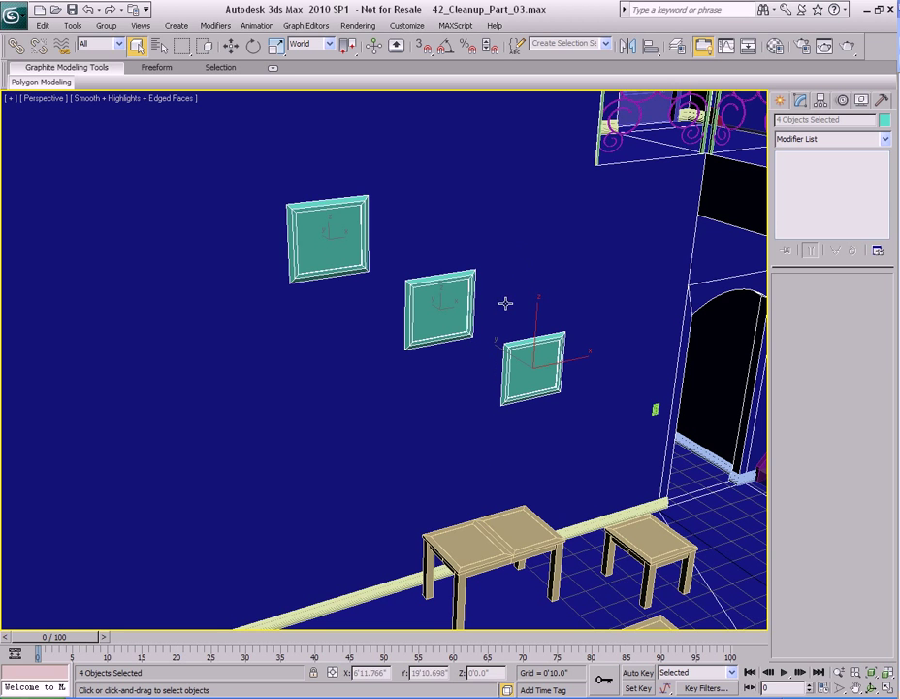
{"action": "key", "text": "alt+q"}
{"action": "middle_click_drag", "start_coordinate": [420, 382], "coordinate": [539, 370]}
{"action": "scroll", "coordinate": [542, 369], "scroll_direction": "up", "scroll_amount": 3}
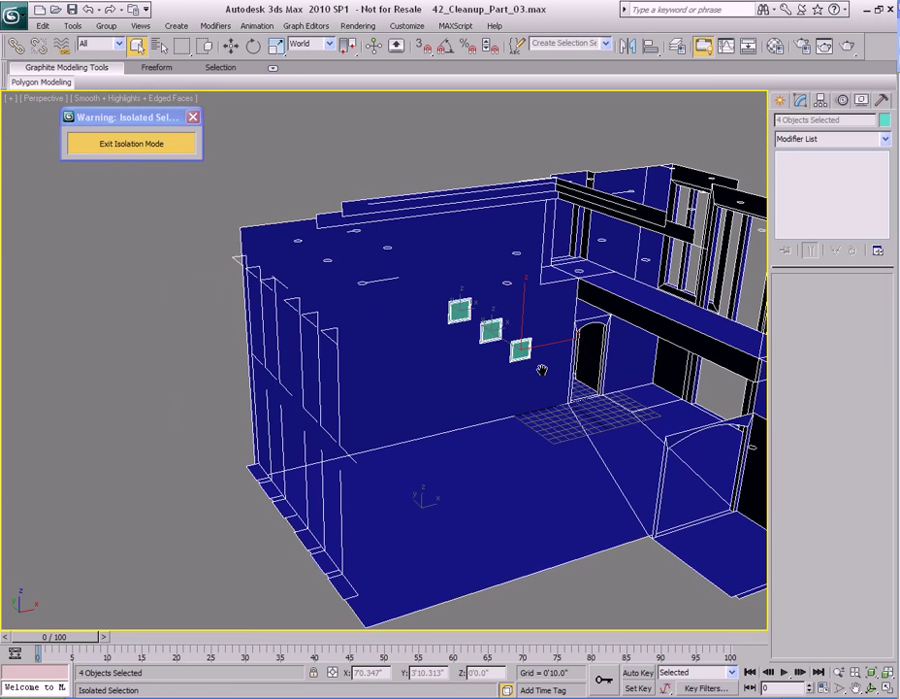
Copy the lowest stepped frame along the wall in X to about -18'2.4", at the same height.
{"action": "left_click", "coordinate": [525, 355]}
{"action": "scroll", "coordinate": [527, 385], "scroll_direction": "down", "scroll_amount": 2}
{"action": "scroll", "coordinate": [470, 402], "scroll_direction": "up", "scroll_amount": 3}
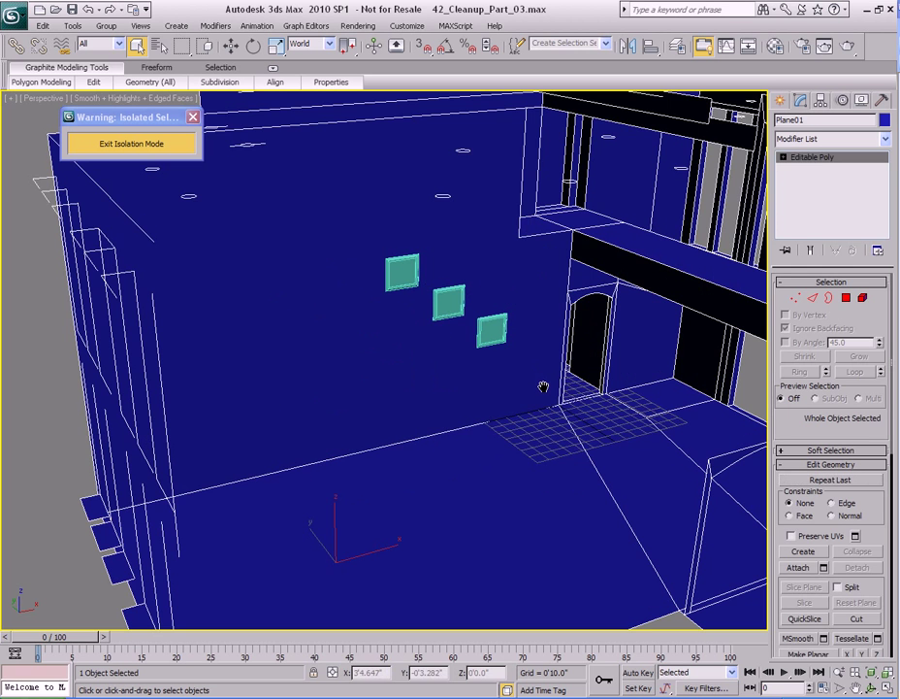
{"action": "left_click", "coordinate": [488, 330]}
{"action": "scroll", "coordinate": [506, 372], "scroll_direction": "up", "scroll_amount": 4}
{"action": "middle_click_drag", "start_coordinate": [513, 354], "coordinate": [525, 347], "text": "alt"}
{"action": "key", "text": "w"}
{"action": "left_click_drag", "start_coordinate": [639, 342], "coordinate": [253, 362], "text": "shift"}
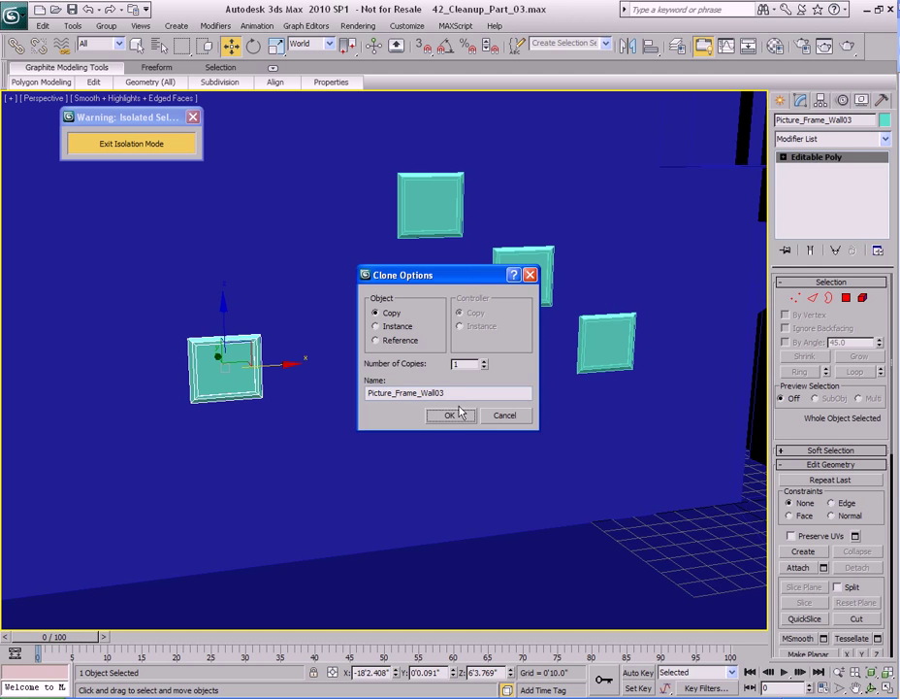
{"action": "key", "text": "Return"}
Copy the new lone frame farther along the wall in X to about -23'9.3".
{"action": "mouse_move", "coordinate": [241, 414]}
{"action": "middle_mouse_down"}
{"action": "mouse_move", "coordinate": [477, 347]}
{"action": "mouse_move", "coordinate": [522, 345]}
{"action": "middle_mouse_up"}
{"action": "mouse_move", "coordinate": [597, 321]}
{"action": "left_mouse_down", "text": "shift"}
{"action": "mouse_move", "coordinate": [334, 321]}
{"action": "mouse_move", "coordinate": [360, 321]}
{"action": "left_mouse_up", "text": "shift"}
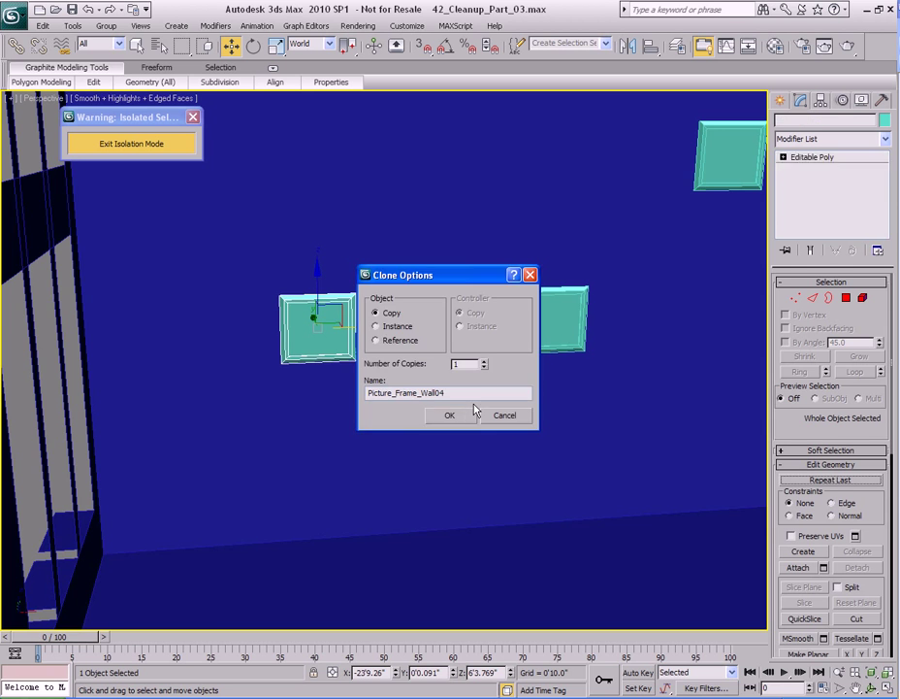
{"action": "key", "text": "Return"}
{"action": "mouse_move", "coordinate": [567, 406]}
{"action": "middle_mouse_down"}
{"action": "mouse_move", "coordinate": [420, 390]}
{"action": "mouse_move", "coordinate": [404, 374]}
{"action": "middle_mouse_up"}
{"action": "scroll", "coordinate": [391, 376], "scroll_direction": "down", "scroll_amount": 3}
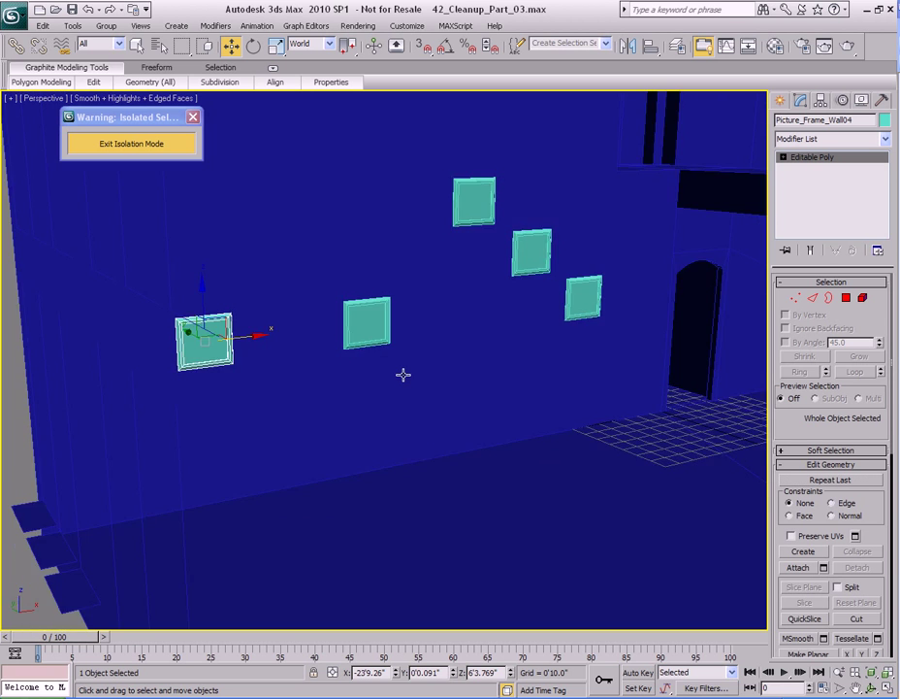
Copy one of the two lone frames along X to about -20'4.8", placing it between them.
{"action": "scroll", "coordinate": [404, 374], "scroll_direction": "up", "scroll_amount": 3}
{"action": "key", "text": "z"}
{"action": "scroll", "coordinate": [405, 358], "scroll_direction": "down", "scroll_amount": 6}
{"action": "middle_click_drag", "start_coordinate": [299, 374], "coordinate": [336, 335]}
{"action": "key", "text": "q"}
{"action": "left_click", "coordinate": [514, 288]}
{"action": "scroll", "coordinate": [514, 288], "scroll_direction": "up", "scroll_amount": 3}
{"action": "middle_click_drag", "start_coordinate": [512, 291], "coordinate": [481, 348]}
{"action": "key", "text": "w"}
{"action": "mouse_move", "coordinate": [592, 274]}
{"action": "left_mouse_down", "text": "shift"}
{"action": "mouse_move", "coordinate": [342, 308]}
{"action": "mouse_move", "coordinate": [372, 308]}
{"action": "left_mouse_up", "text": "shift"}
{"action": "key", "text": "Return"}
{"action": "mouse_move", "coordinate": [369, 416]}
{"action": "middle_mouse_down"}
{"action": "mouse_move", "coordinate": [424, 379]}
{"action": "mouse_move", "coordinate": [411, 382]}
{"action": "middle_mouse_up"}
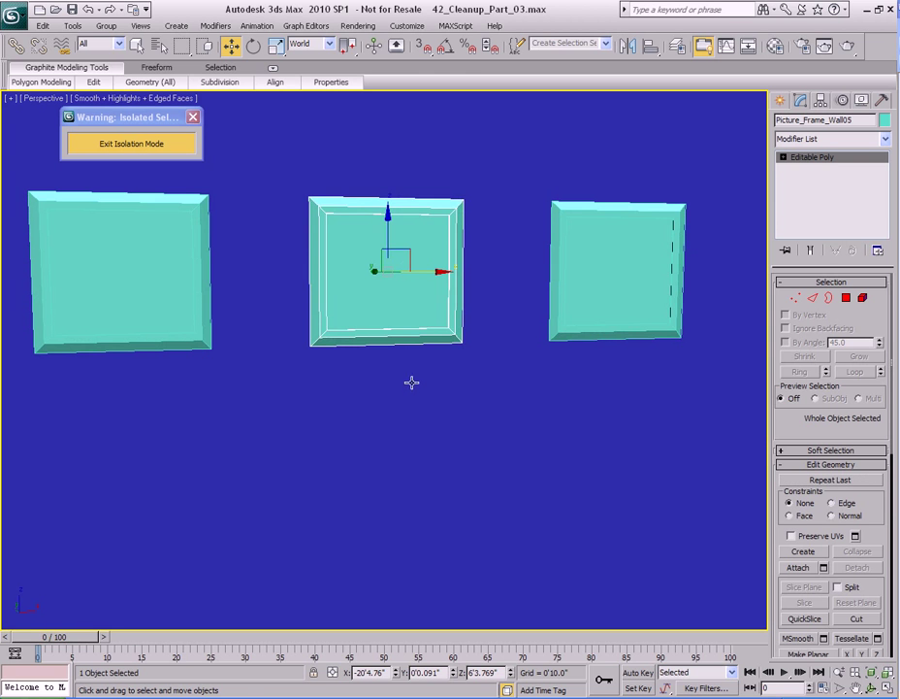
Move the middle frame down below its two neighbours and scale it down uniformly.
{"action": "left_click_drag", "start_coordinate": [389, 206], "coordinate": [388, 387]}
{"action": "middle_click_drag", "start_coordinate": [389, 424], "coordinate": [435, 365]}
{"action": "left_click_drag", "start_coordinate": [401, 323], "coordinate": [398, 374]}
{"action": "middle_click_drag", "start_coordinate": [400, 373], "coordinate": [434, 363], "text": "alt"}
{"action": "middle_click_drag", "start_coordinate": [430, 317], "coordinate": [418, 406]}
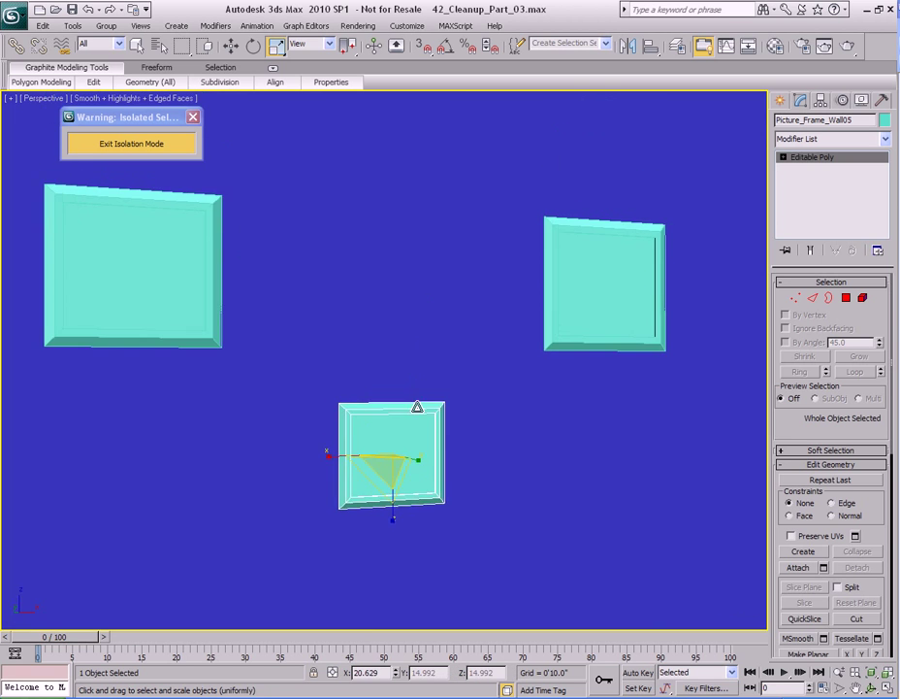
Copy the lower middle frame about 2'4.4" straight up in Z between the two larger frames, and scale the lower original down uniformly.
{"action": "left_click_drag", "start_coordinate": [398, 405], "coordinate": [383, 224], "text": "shift"}
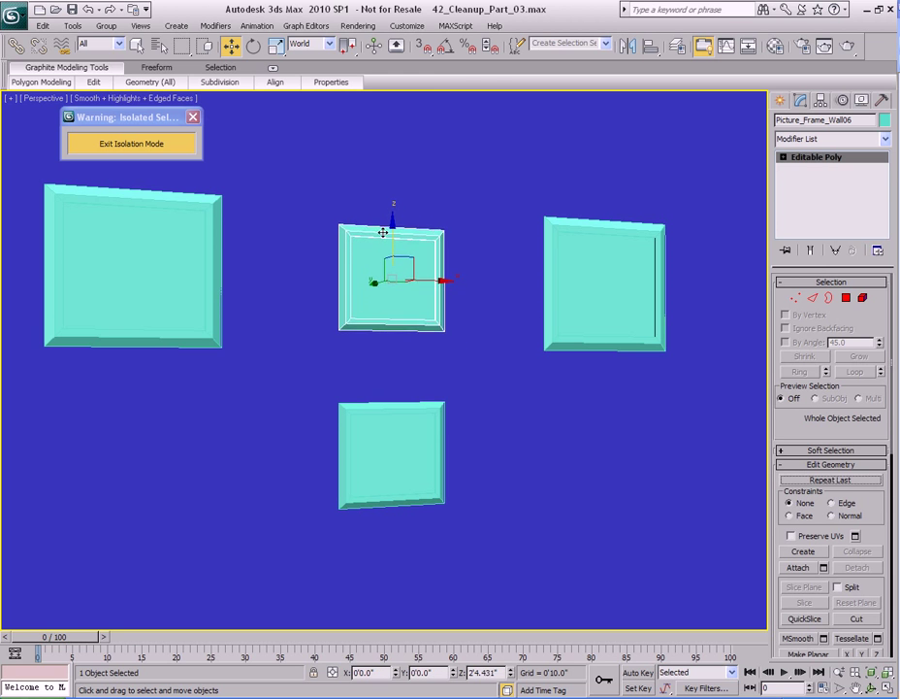
{"action": "key", "text": "Return"}
{"action": "middle_click_drag", "start_coordinate": [420, 457], "coordinate": [396, 281]}
{"action": "key", "text": "q"}
{"action": "left_click", "coordinate": [398, 339]}
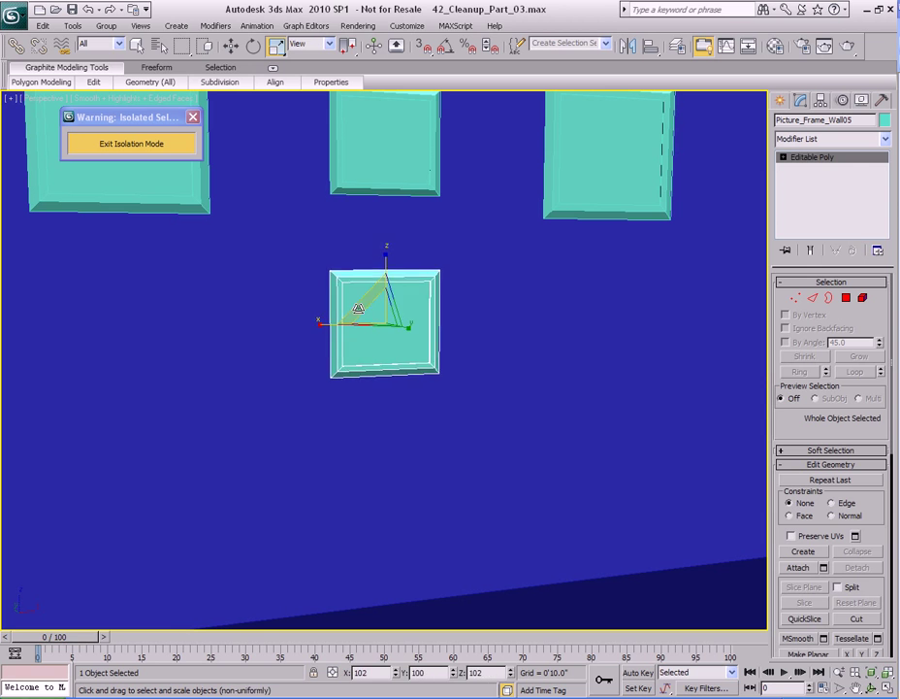
{"action": "left_click", "coordinate": [386, 276]}
{"action": "left_click", "coordinate": [387, 312]}
Copy the lower middle frame along the wall in X to about -22'0.1", and scale the copy down.
{"action": "middle_click_drag", "start_coordinate": [386, 252], "coordinate": [419, 325]}
{"action": "left_click_drag", "start_coordinate": [449, 316], "coordinate": [329, 320], "text": "shift"}
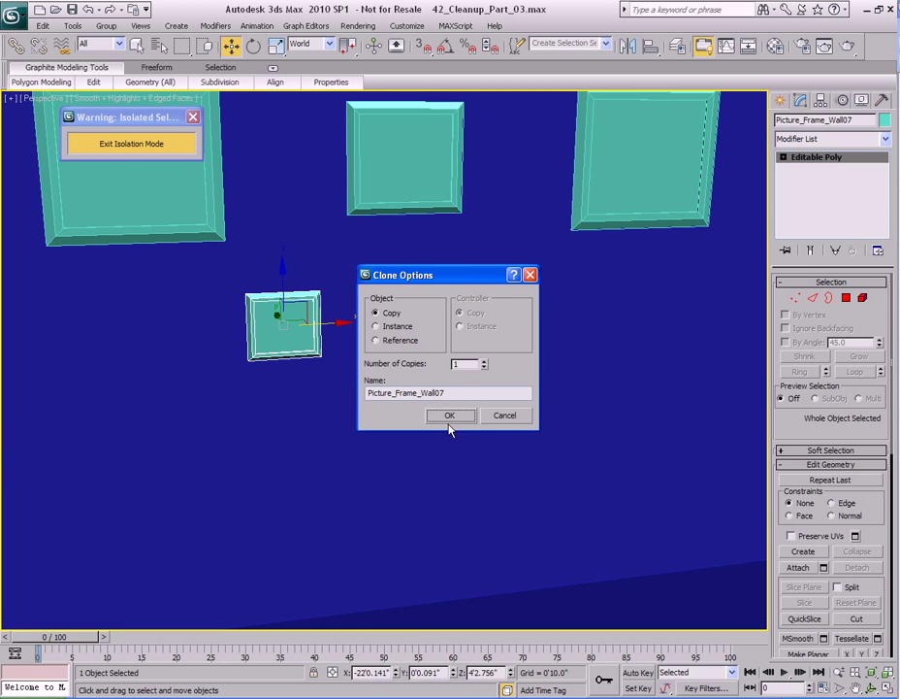
{"action": "key", "text": "Return"}
{"action": "key", "text": "r"}
{"action": "key", "text": "z"}
{"action": "left_click_drag", "start_coordinate": [382, 352], "coordinate": [243, 410]}
Copy the new small frame to the other side of the lower middle frame, at X about -19'1.4", and nudge it about 0.9" outward.
{"action": "scroll", "coordinate": [497, 385], "scroll_direction": "down", "scroll_amount": 5}
{"action": "mouse_move", "coordinate": [497, 385]}
{"action": "middle_mouse_down", "text": "alt"}
{"action": "mouse_move", "coordinate": [489, 348]}
{"action": "mouse_move", "coordinate": [408, 334]}
{"action": "middle_mouse_up", "text": "alt"}
{"action": "key", "text": "w"}
{"action": "left_click_drag", "start_coordinate": [338, 345], "coordinate": [698, 351], "text": "shift"}
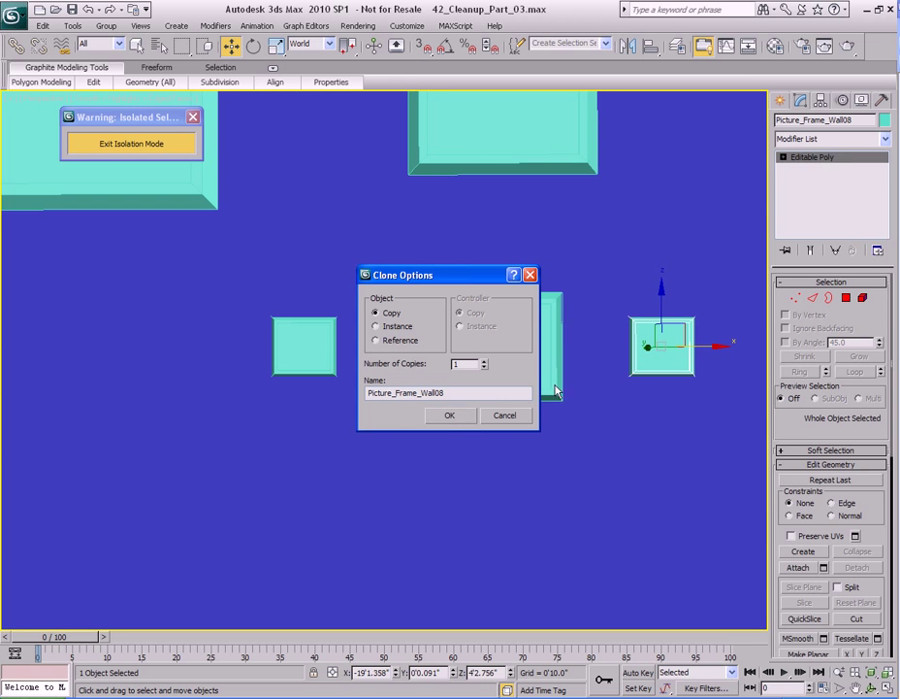
{"action": "key", "text": "Return"}
{"action": "middle_click_drag", "start_coordinate": [591, 358], "coordinate": [466, 326]}
{"action": "left_click_drag", "start_coordinate": [563, 333], "coordinate": [576, 330]}
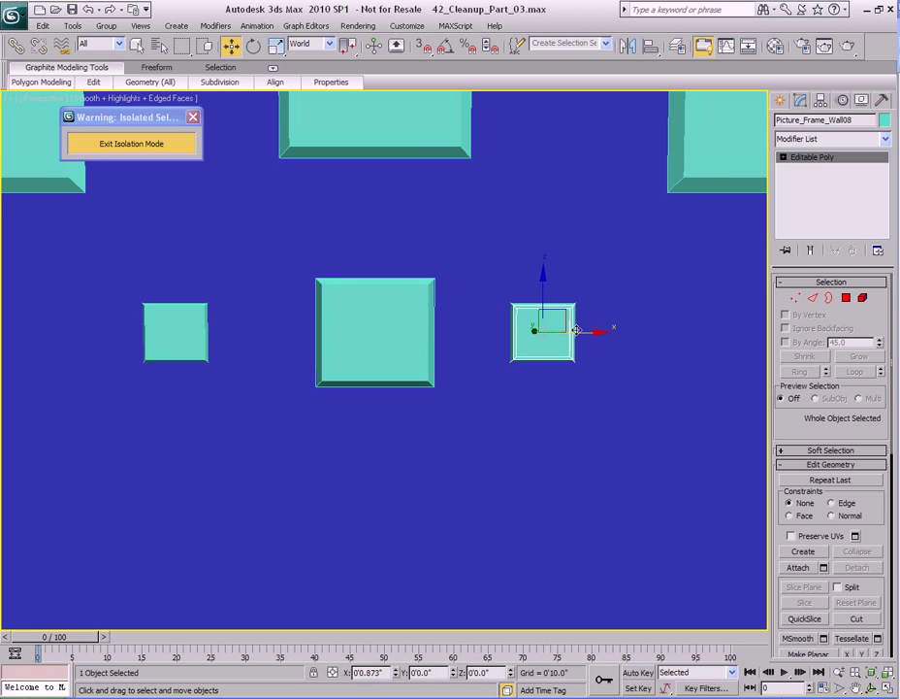
Copy the small frame up above the lower middle frame, to X about -20'4.9" and Z about 5'2.1", and scale the copy down uniformly.
{"action": "scroll", "coordinate": [452, 328], "scroll_direction": "down", "scroll_amount": 3}
{"action": "middle_click_drag", "start_coordinate": [446, 335], "coordinate": [408, 337], "text": "alt"}
{"action": "scroll", "coordinate": [408, 338], "scroll_direction": "up", "scroll_amount": 3}
{"action": "mouse_move", "coordinate": [500, 338]}
{"action": "left_mouse_down", "text": "shift"}
{"action": "mouse_move", "coordinate": [361, 267]}
{"action": "mouse_move", "coordinate": [388, 274]}
{"action": "mouse_move", "coordinate": [386, 262]}
{"action": "left_mouse_up", "text": "shift"}
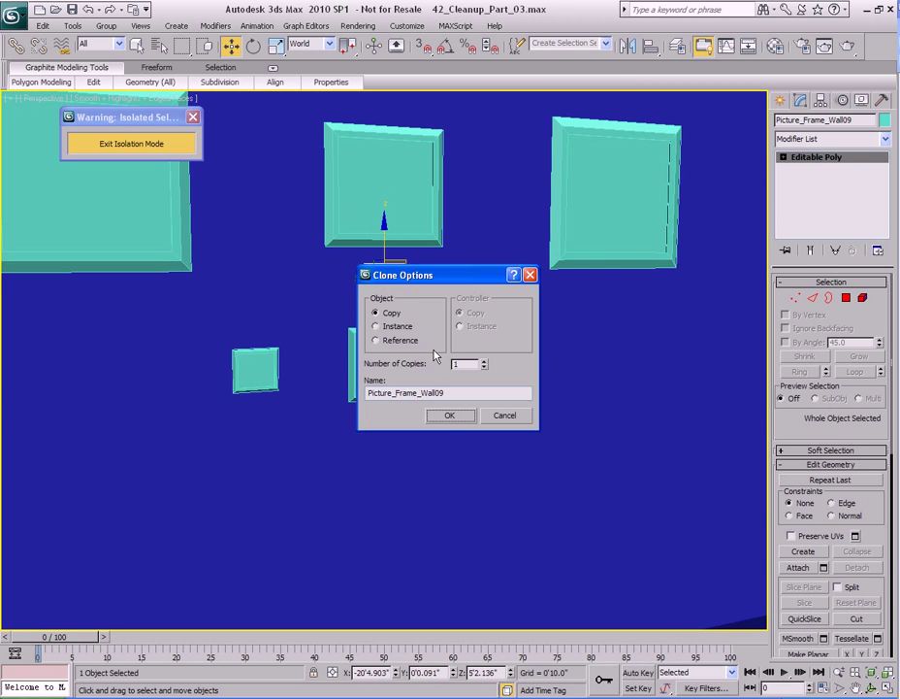
{"action": "left_click", "coordinate": [450, 418]}
{"action": "scroll", "coordinate": [441, 340], "scroll_direction": "up", "scroll_amount": 5}
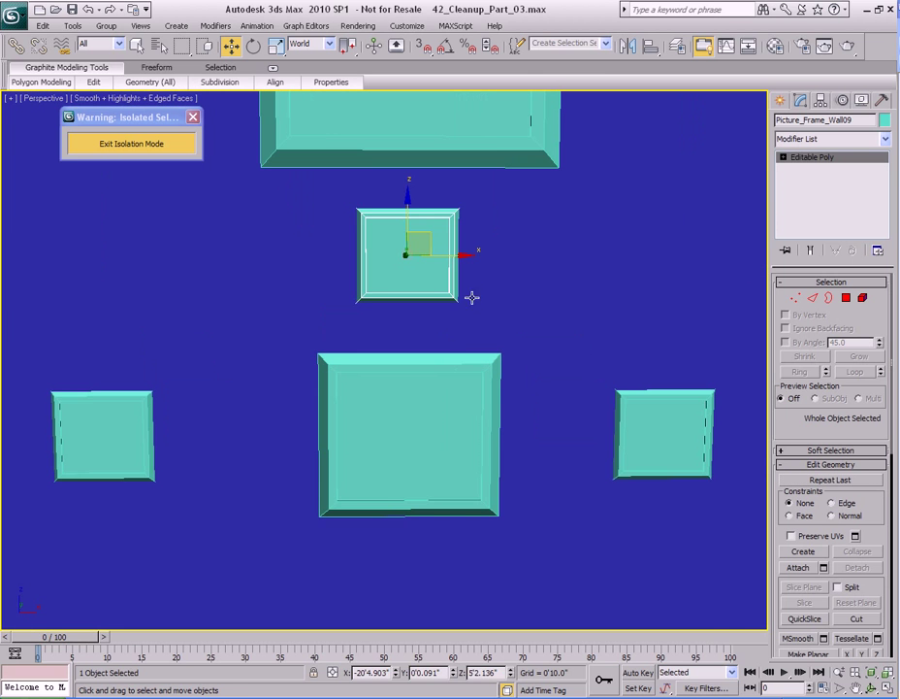
{"action": "key", "text": "r"}
{"action": "middle_click_drag", "start_coordinate": [412, 287], "coordinate": [413, 242], "text": "alt"}
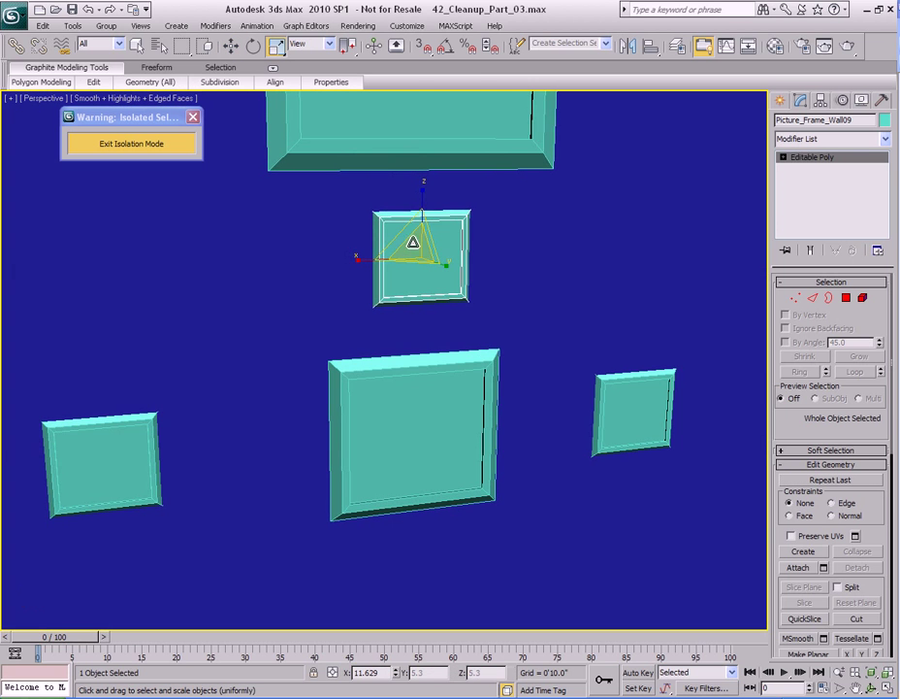
{"action": "left_click_drag", "start_coordinate": [420, 247], "coordinate": [375, 285]}
Shift the tiny frame off centre and copy it along X to about -20'0.7" at the same height, making a side-by-side pair.
{"action": "scroll", "coordinate": [421, 319], "scroll_direction": "down", "scroll_amount": 4}
{"action": "mouse_move", "coordinate": [423, 318]}
{"action": "middle_mouse_down", "text": "alt"}
{"action": "mouse_move", "coordinate": [448, 345]}
{"action": "mouse_move", "coordinate": [447, 287]}
{"action": "mouse_move", "coordinate": [445, 314]}
{"action": "mouse_move", "coordinate": [421, 317]}
{"action": "middle_mouse_up", "text": "alt"}
{"action": "scroll", "coordinate": [437, 330], "scroll_direction": "down", "scroll_amount": 4}
{"action": "key", "text": "q"}
{"action": "scroll", "coordinate": [420, 316], "scroll_direction": "up", "scroll_amount": 6}
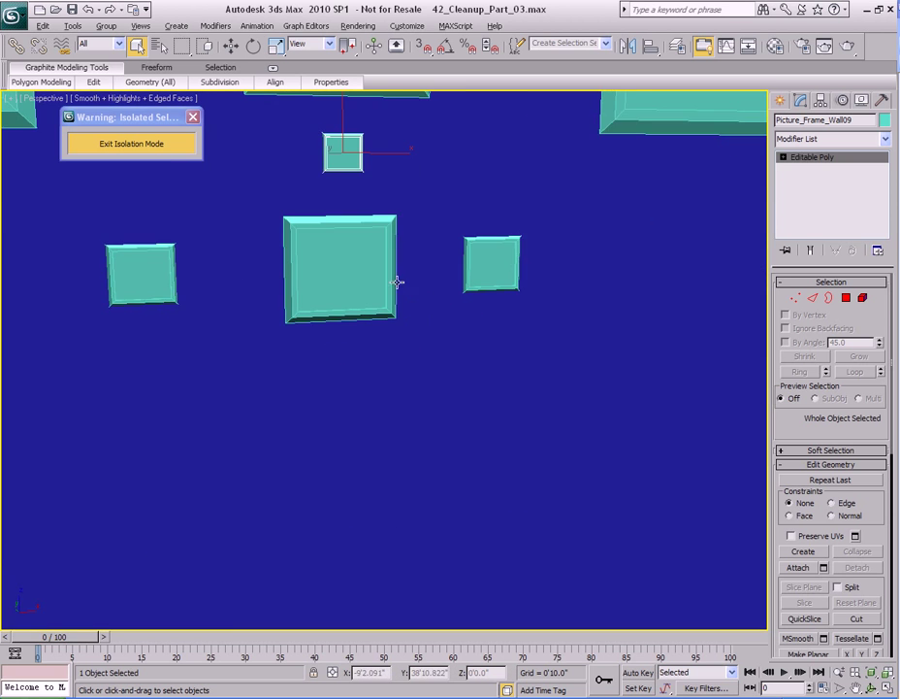
{"action": "key", "text": "w"}
{"action": "left_click_drag", "start_coordinate": [362, 281], "coordinate": [457, 290], "text": "shift"}
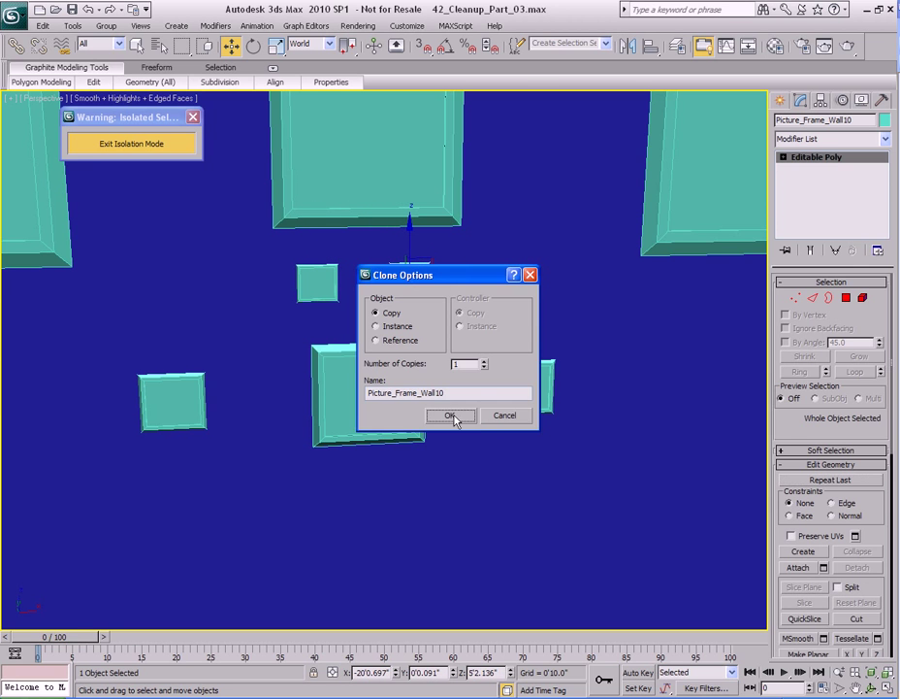
{"action": "left_click", "coordinate": [451, 416]}
Examine the overall picture frame arrangement on the wall from several distances and angles.
{"action": "scroll", "coordinate": [378, 349], "scroll_direction": "down", "scroll_amount": 6}
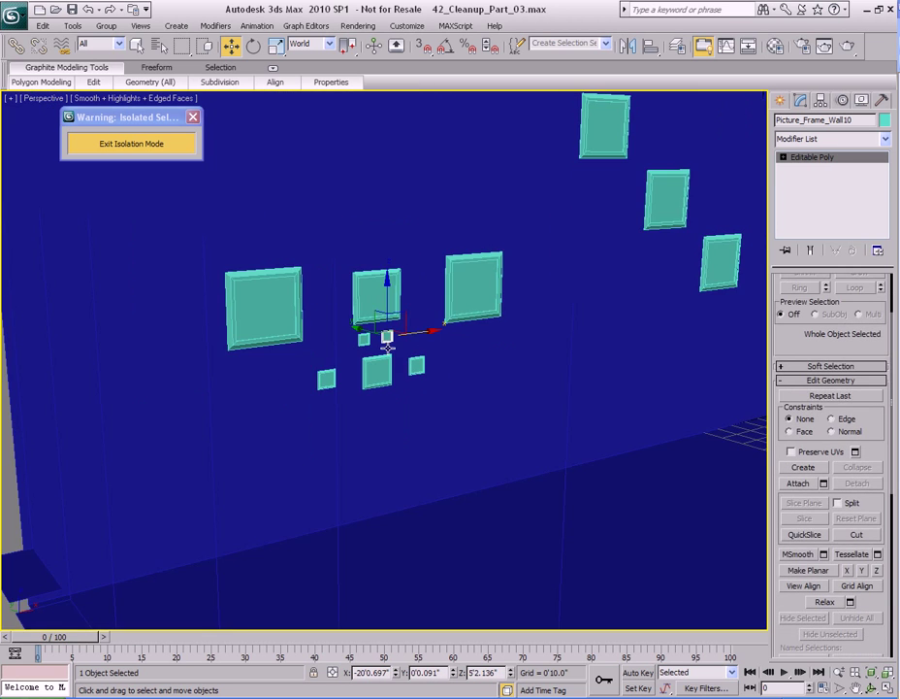
{"action": "middle_click_drag", "start_coordinate": [387, 347], "coordinate": [427, 330], "text": "alt"}
{"action": "key", "text": "q"}
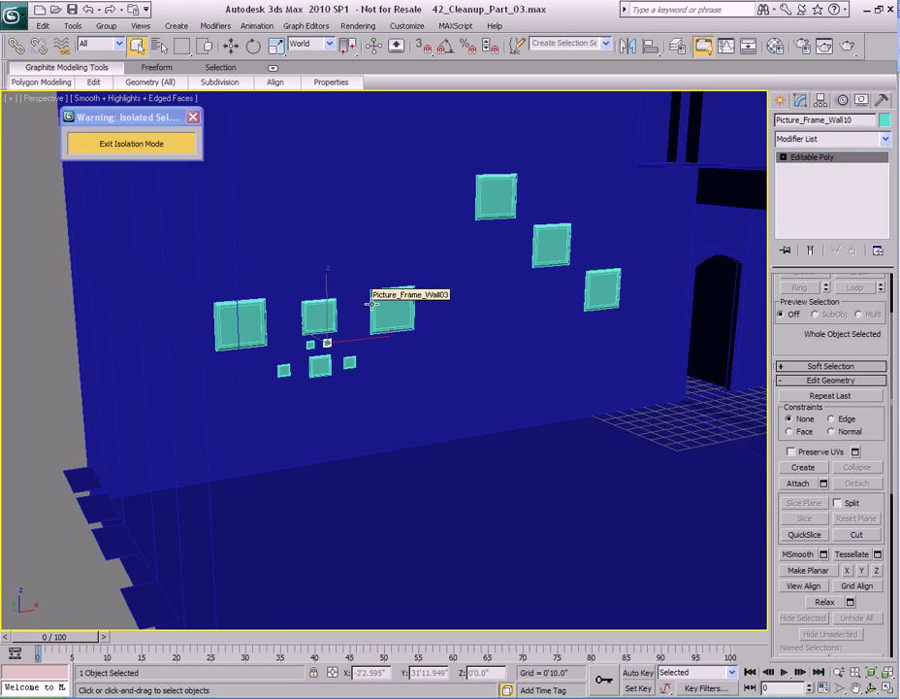
{"action": "scroll", "coordinate": [412, 317], "scroll_direction": "down", "scroll_amount": 10}
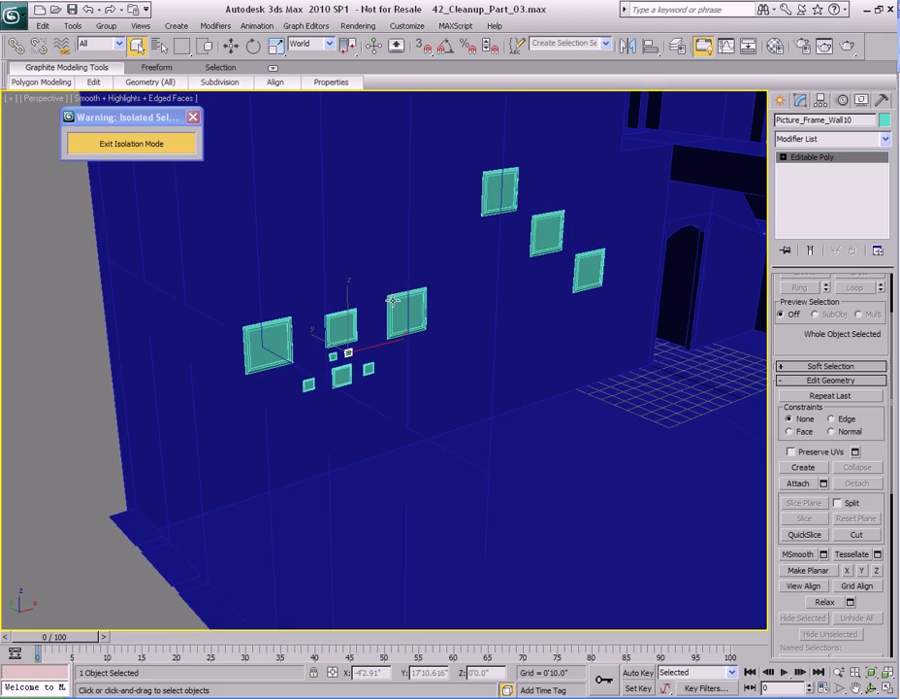
{"action": "middle_click_drag", "start_coordinate": [415, 312], "coordinate": [440, 310]}
{"action": "scroll", "coordinate": [440, 311], "scroll_direction": "up", "scroll_amount": 8}
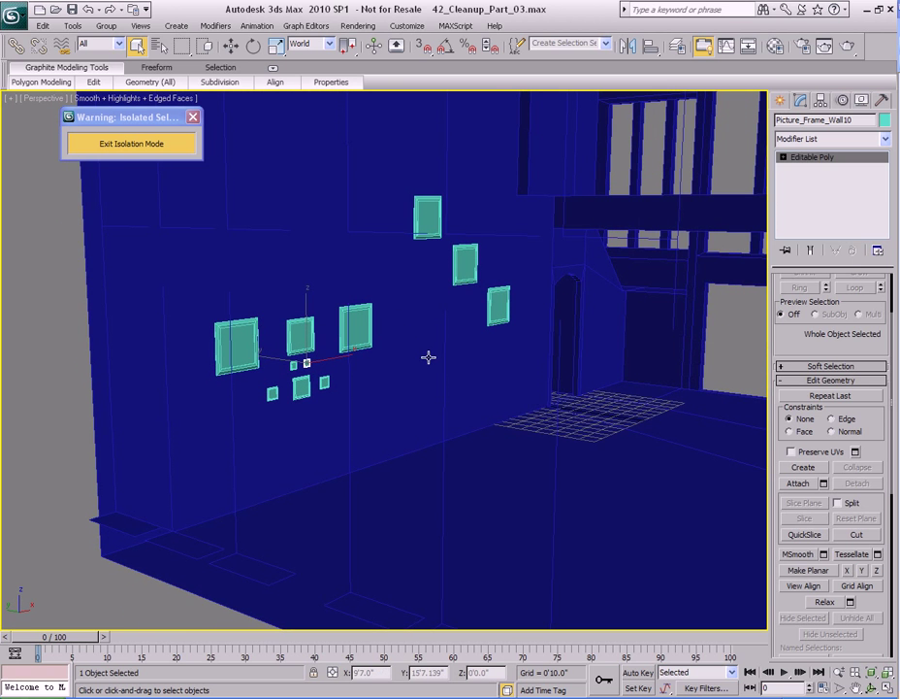
{"action": "scroll", "coordinate": [428, 357], "scroll_direction": "down", "scroll_amount": 8}
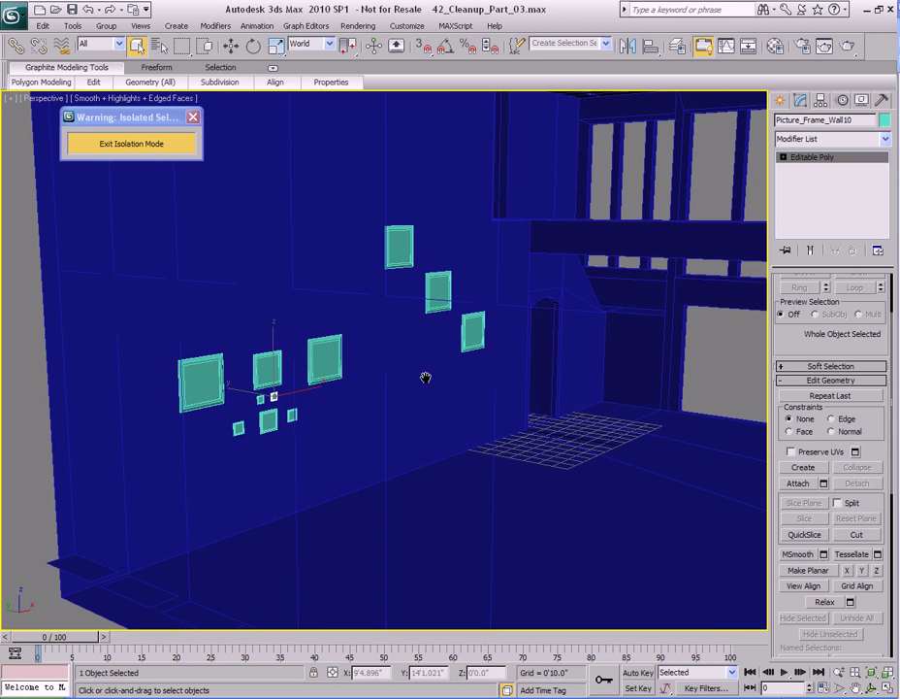
{"action": "scroll", "coordinate": [436, 357], "scroll_direction": "up", "scroll_amount": 5}
{"action": "mouse_move", "coordinate": [436, 355]}
{"action": "middle_mouse_down"}
{"action": "mouse_move", "coordinate": [434, 393]}
{"action": "mouse_move", "coordinate": [450, 348]}
{"action": "mouse_move", "coordinate": [429, 347]}
{"action": "middle_mouse_up"}
Exit isolation mode to bring back the whole room, and unfreeze all frozen objects.
{"action": "left_click", "coordinate": [51, 288]}
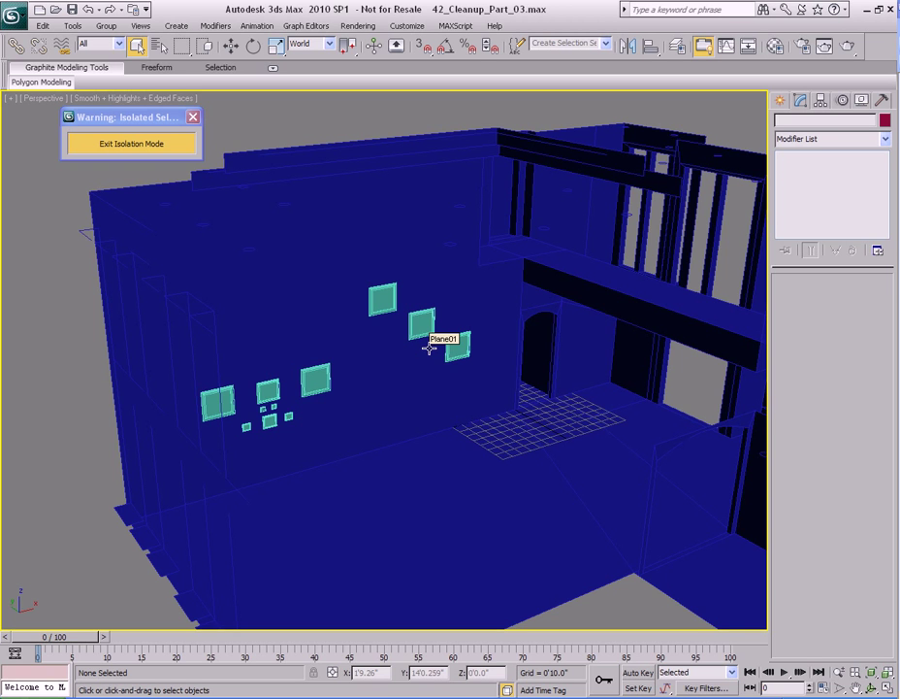
{"action": "middle_click_drag", "start_coordinate": [429, 347], "coordinate": [400, 374], "text": "alt"}
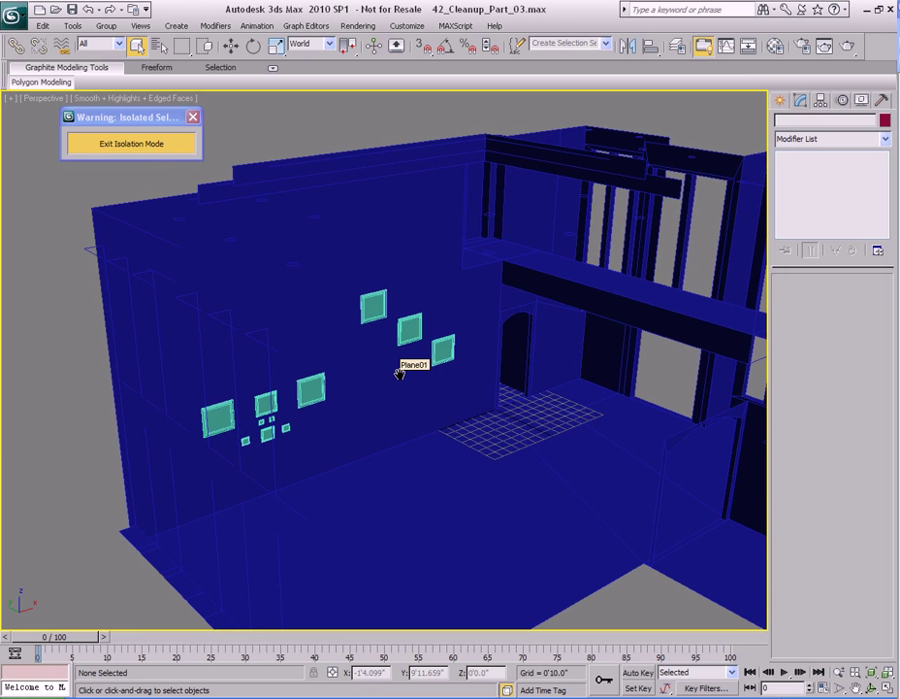
{"action": "left_click", "coordinate": [177, 144]}
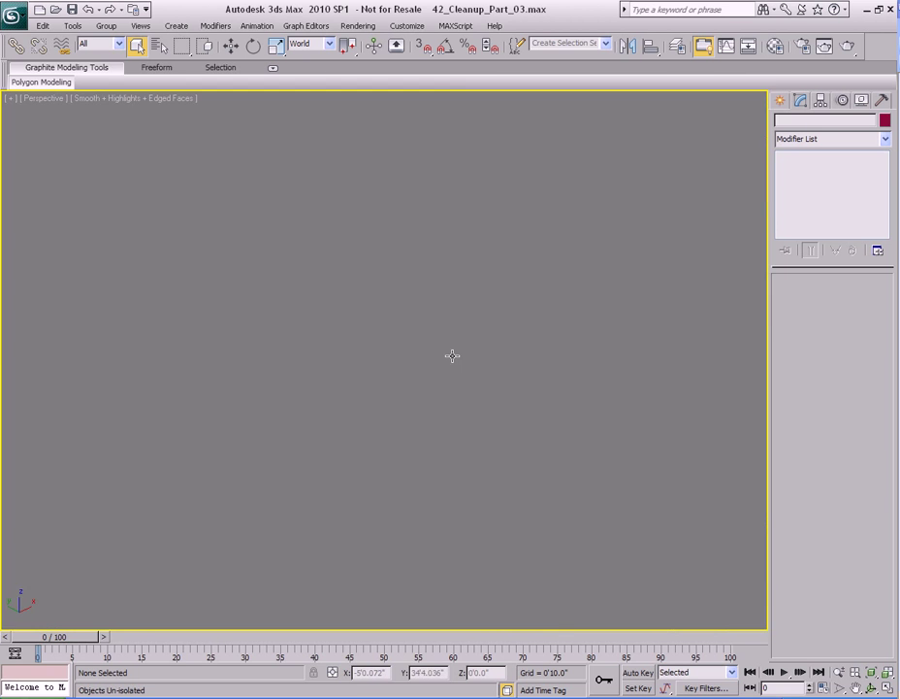
{"action": "key", "text": "z"}
{"action": "scroll", "coordinate": [456, 357], "scroll_direction": "up", "scroll_amount": 4}
{"action": "middle_click_drag", "start_coordinate": [466, 369], "coordinate": [419, 306], "text": "alt"}
{"action": "scroll", "coordinate": [419, 307], "scroll_direction": "up", "scroll_amount": 3}
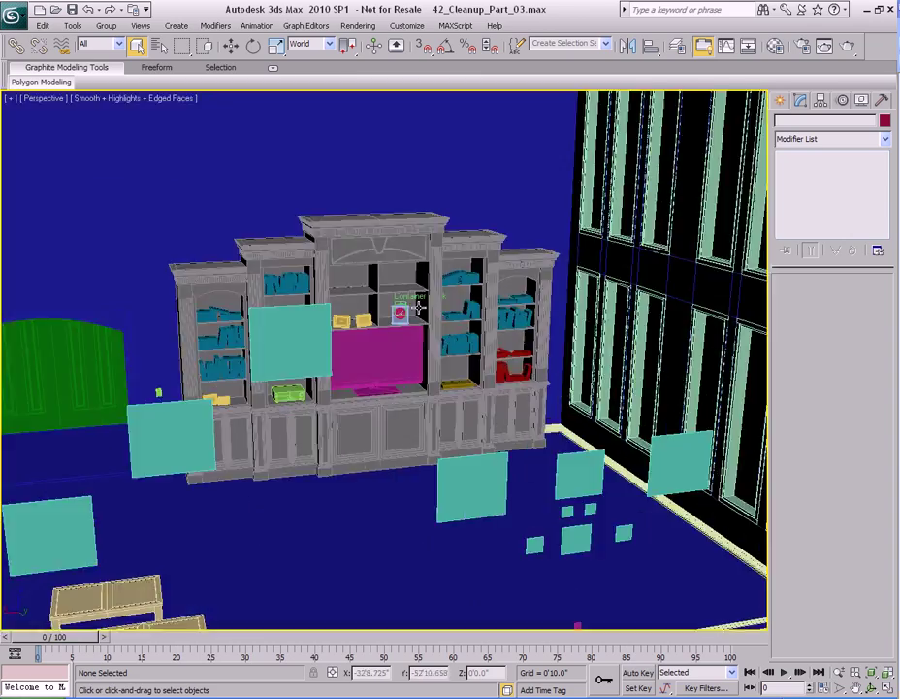
{"action": "right_click", "coordinate": [433, 276]}
{"action": "left_click", "coordinate": [477, 178]}
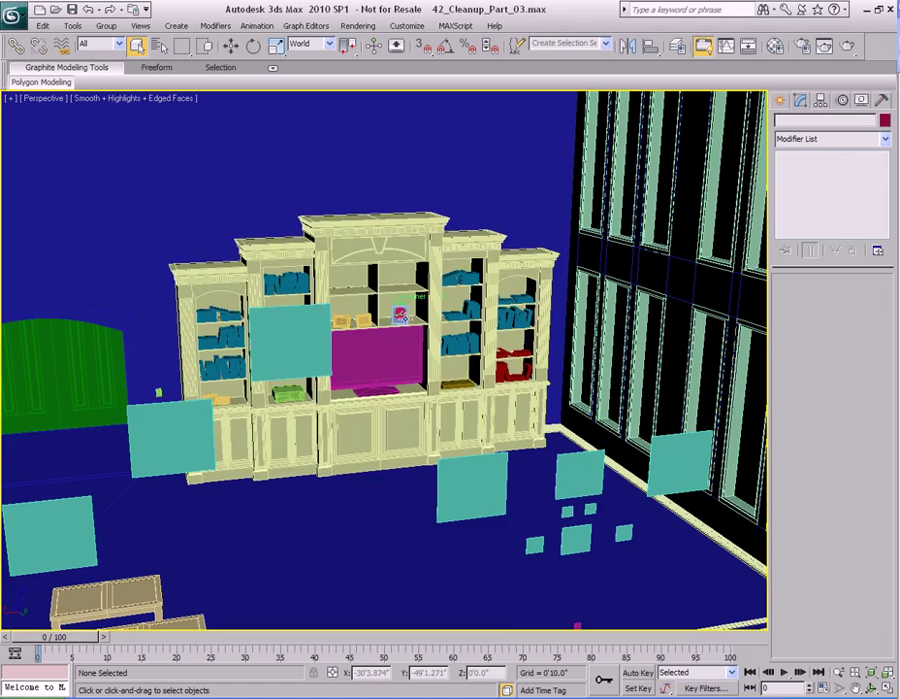
Render the perspective view of the whole bookcase with its contents, and close the rendered frame.
{"action": "scroll", "coordinate": [405, 317], "scroll_direction": "up", "scroll_amount": 8}
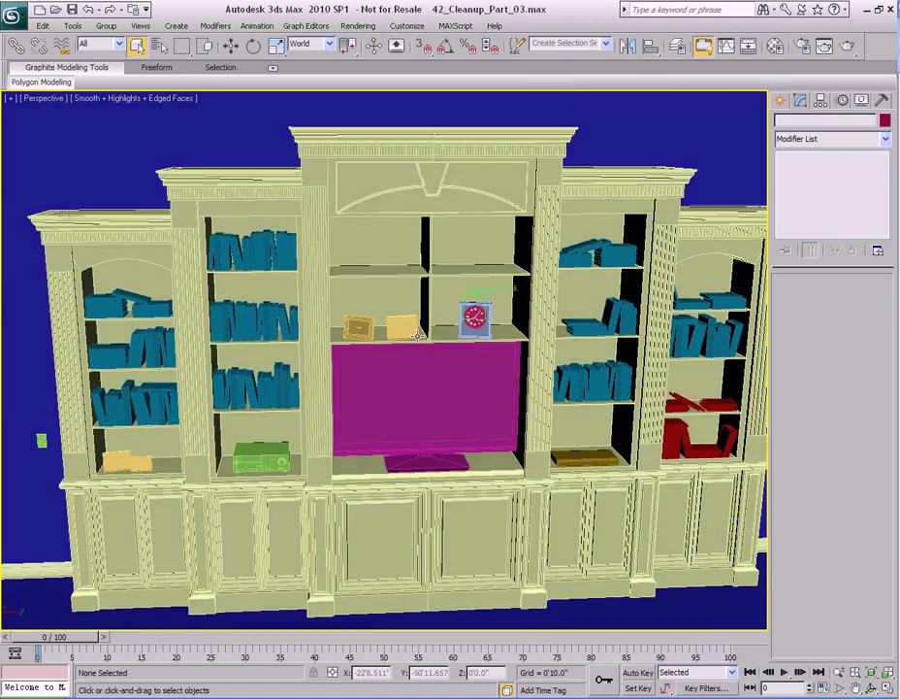
{"action": "middle_click_drag", "start_coordinate": [417, 336], "coordinate": [458, 317], "text": "alt"}
{"action": "scroll", "coordinate": [458, 317], "scroll_direction": "up", "scroll_amount": 4}
{"action": "left_click", "coordinate": [448, 322]}
{"action": "middle_click_drag", "start_coordinate": [396, 409], "coordinate": [458, 336]}
{"action": "scroll", "coordinate": [448, 324], "scroll_direction": "down", "scroll_amount": 5}
{"action": "scroll", "coordinate": [474, 338], "scroll_direction": "up", "scroll_amount": 4}
{"action": "key", "text": "shift+q"}
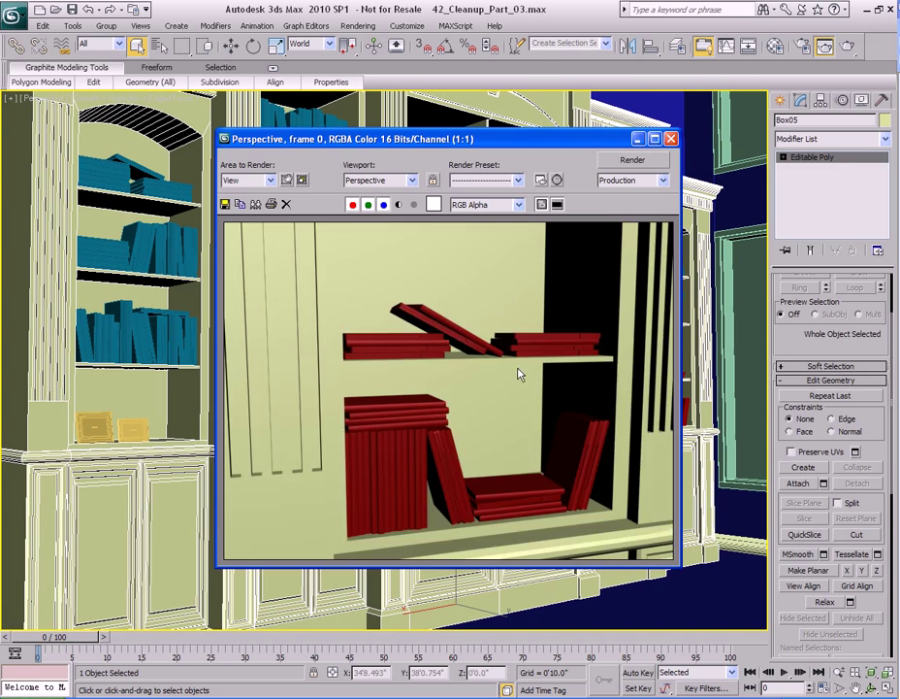
{"action": "key", "text": "shift+q"}
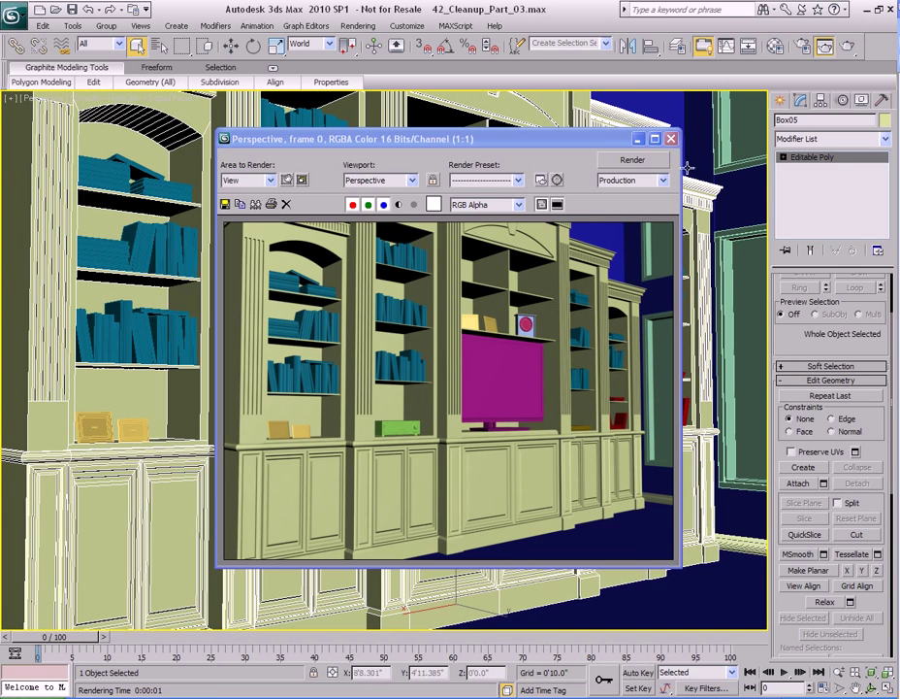
{"action": "left_click", "coordinate": [673, 142]}
Turn off angle snapping and rotate the green electronic unit on its shelf slightly about Z, to about -174.8°.
{"action": "scroll", "coordinate": [488, 432], "scroll_direction": "up", "scroll_amount": 8}
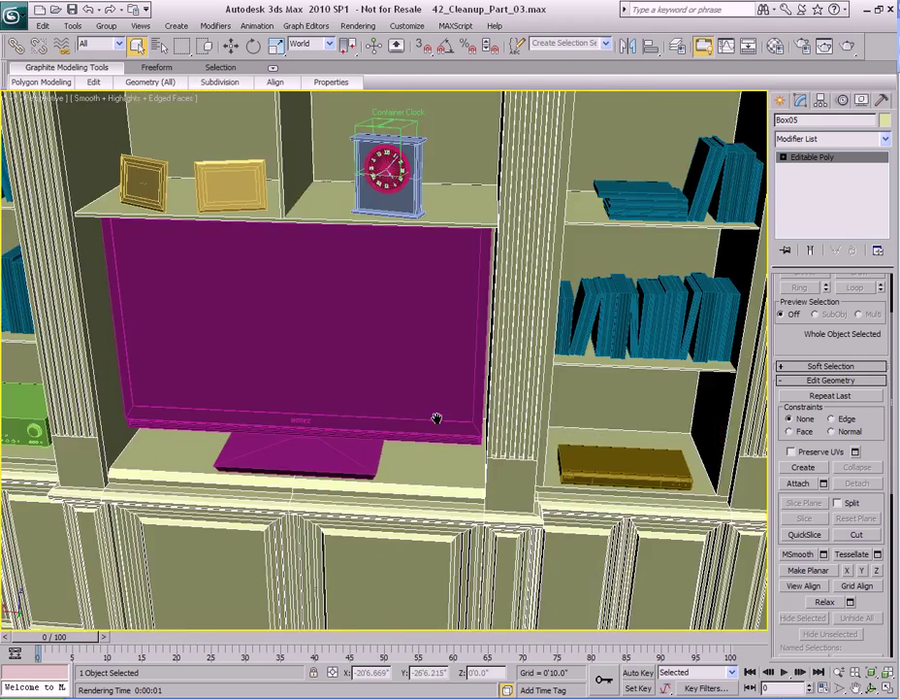
{"action": "middle_click_drag", "start_coordinate": [437, 418], "coordinate": [499, 426]}
{"action": "middle_click_drag", "start_coordinate": [363, 432], "coordinate": [416, 426]}
{"action": "scroll", "coordinate": [417, 426], "scroll_direction": "up", "scroll_amount": 3}
{"action": "left_click", "coordinate": [452, 421]}
{"action": "key", "text": "z"}
{"action": "key", "text": "e"}
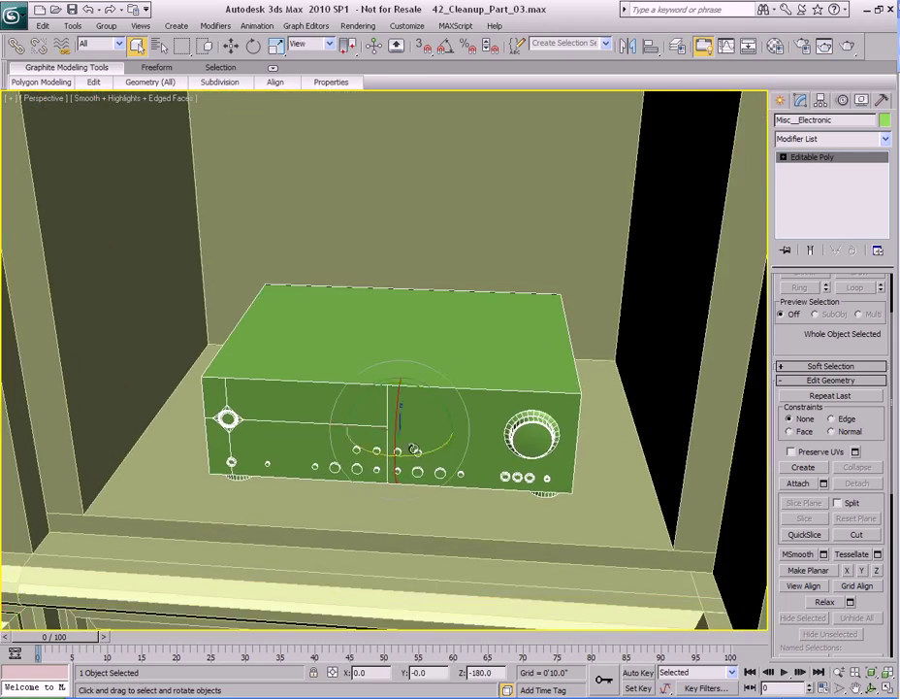
{"action": "scroll", "coordinate": [414, 456], "scroll_direction": "up", "scroll_amount": 1}
{"action": "key", "text": "a"}
{"action": "left_click_drag", "start_coordinate": [411, 438], "coordinate": [409, 432]}
Rotate the Blu-ray player on its shelf slightly about Z, to about 178.5°.
{"action": "scroll", "coordinate": [591, 439], "scroll_direction": "down", "scroll_amount": 5}
{"action": "middle_click_drag", "start_coordinate": [591, 440], "coordinate": [523, 417]}
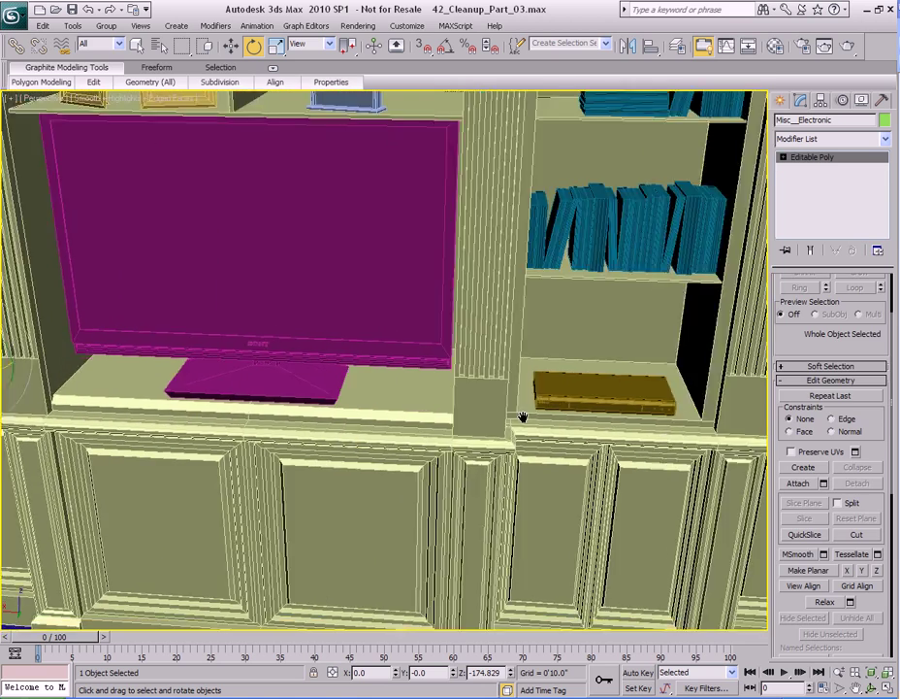
{"action": "scroll", "coordinate": [522, 418], "scroll_direction": "up", "scroll_amount": 4}
{"action": "left_click", "coordinate": [488, 411]}
{"action": "left_click_drag", "start_coordinate": [504, 445], "coordinate": [510, 450]}
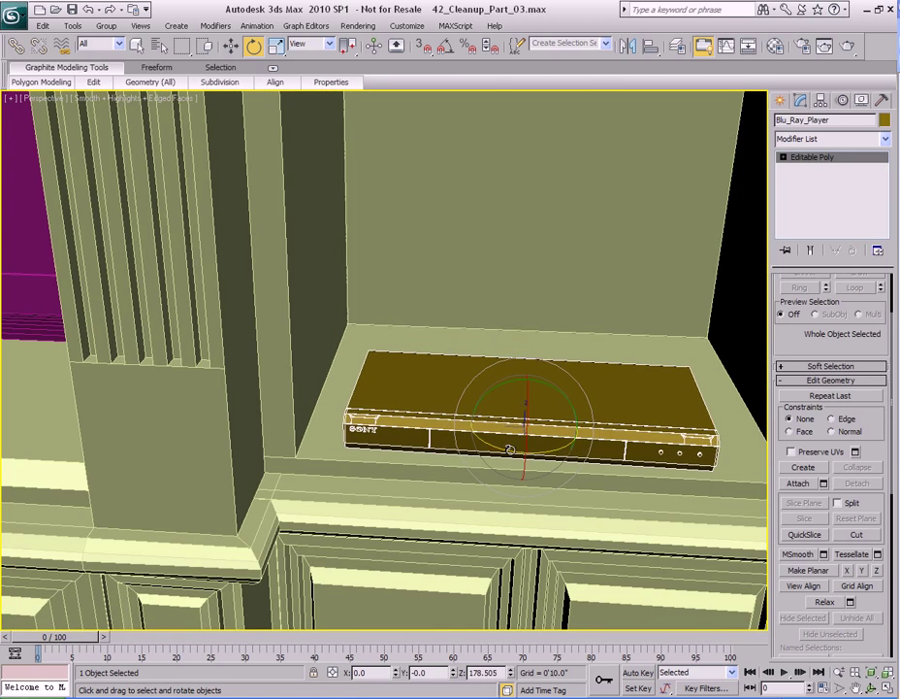
Clear the selection and examine the furnished bookcase and the wall frames within the whole room.
{"action": "scroll", "coordinate": [511, 449], "scroll_direction": "down", "scroll_amount": 4}
{"action": "key", "text": "q"}
{"action": "scroll", "coordinate": [438, 429], "scroll_direction": "down", "scroll_amount": 6}
{"action": "middle_click_drag", "start_coordinate": [388, 418], "coordinate": [448, 396], "text": "alt"}
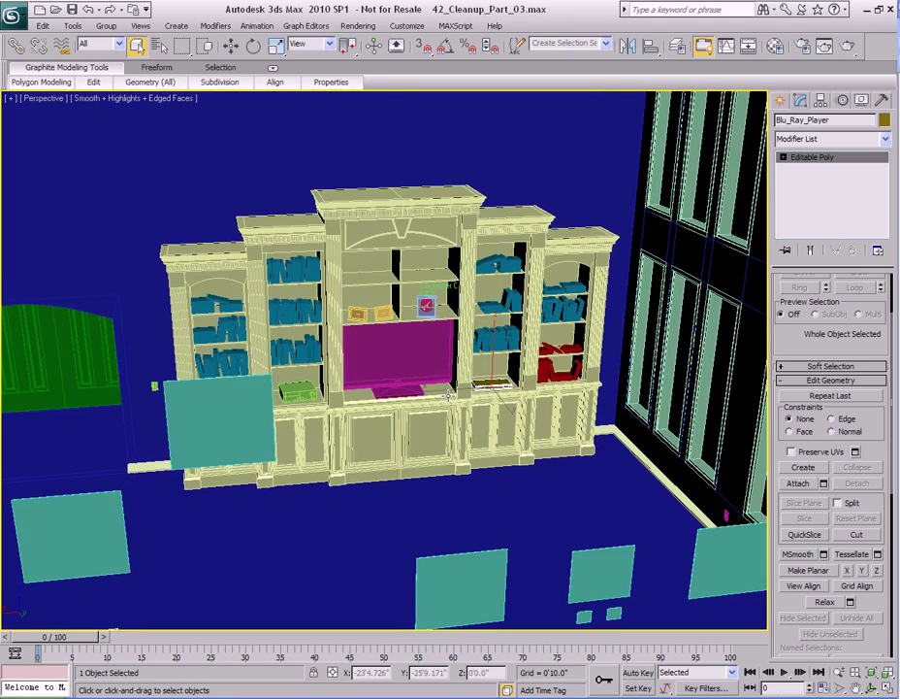
{"action": "key", "text": "ctrl+d"}
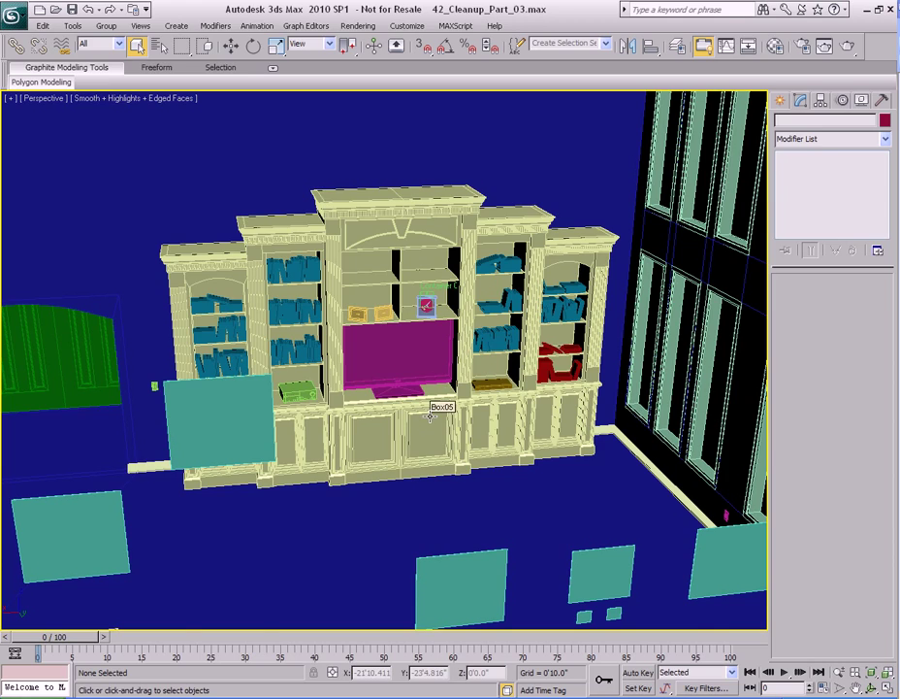
{"action": "middle_click_drag", "start_coordinate": [388, 420], "coordinate": [446, 385]}
{"action": "scroll", "coordinate": [437, 384], "scroll_direction": "down", "scroll_amount": 4}
{"action": "middle_click_drag", "start_coordinate": [369, 372], "coordinate": [456, 388]}
{"action": "middle_click_drag", "start_coordinate": [456, 388], "coordinate": [433, 372], "text": "alt"}
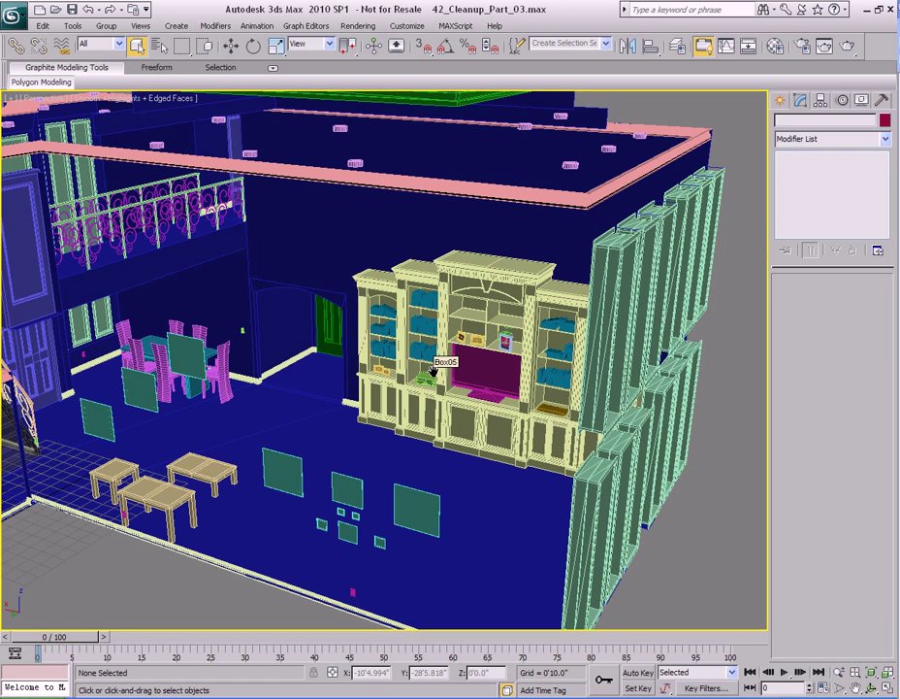